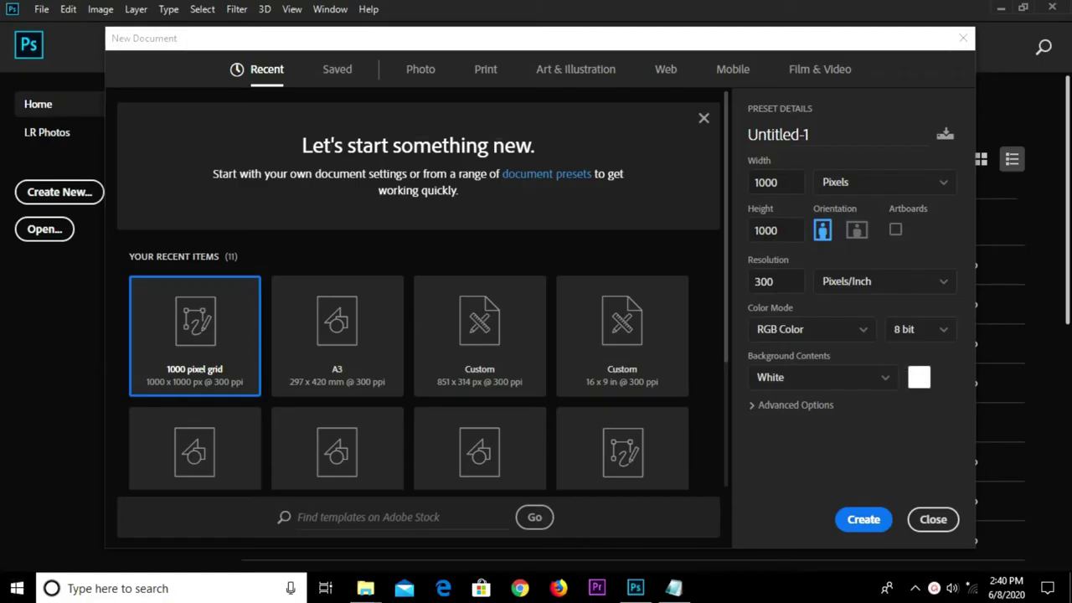
# Create a 1000 × 1000 px, 300 ppi white document from the Art & Illustration presets
pyautogui.click(561, 70)
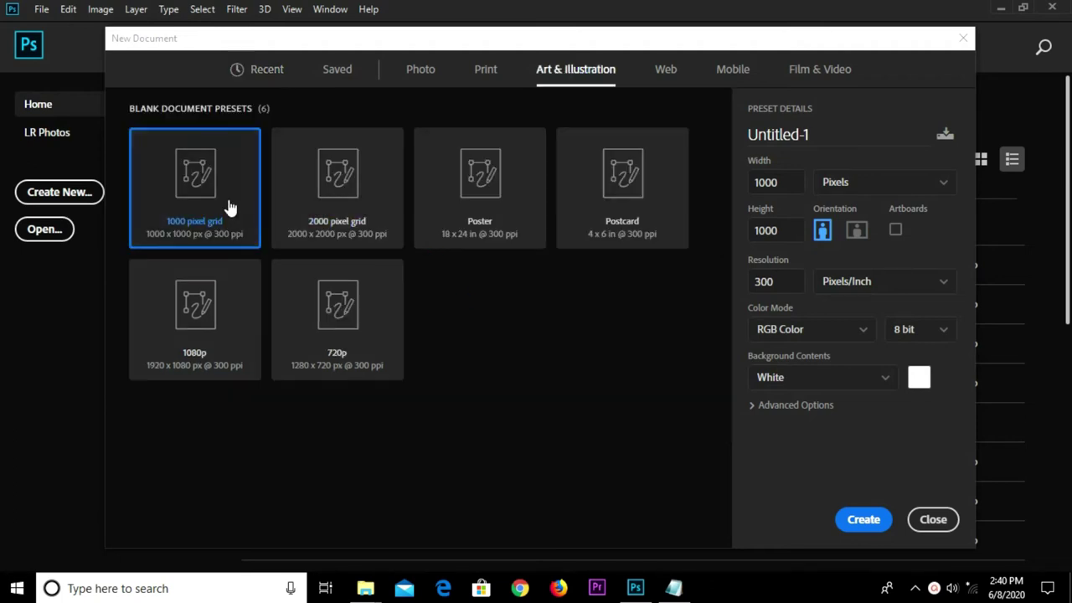
pyautogui.click(751, 281)
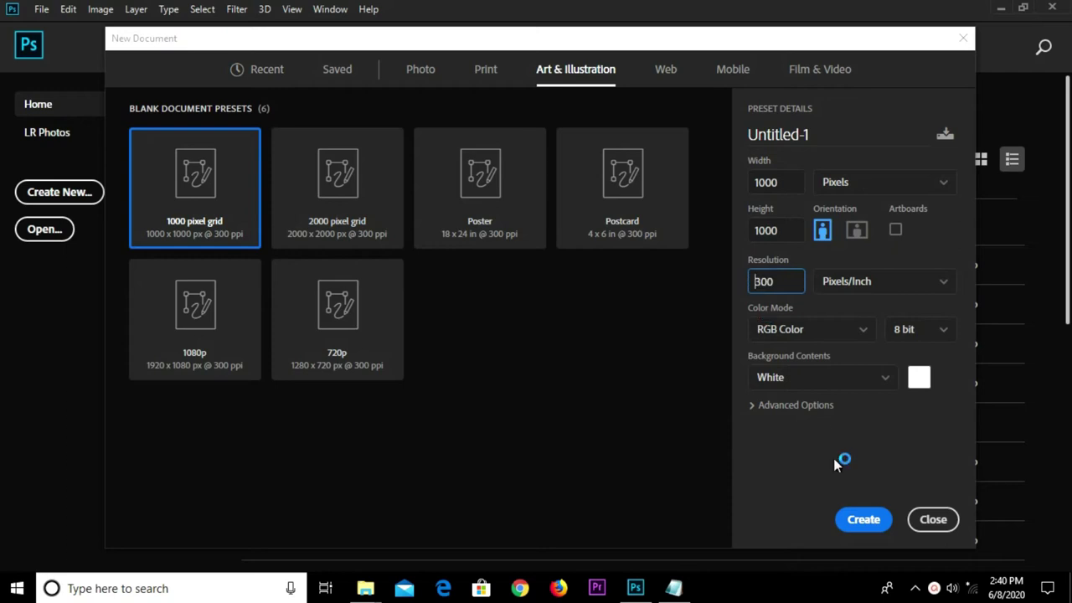
pyautogui.click(863, 519)
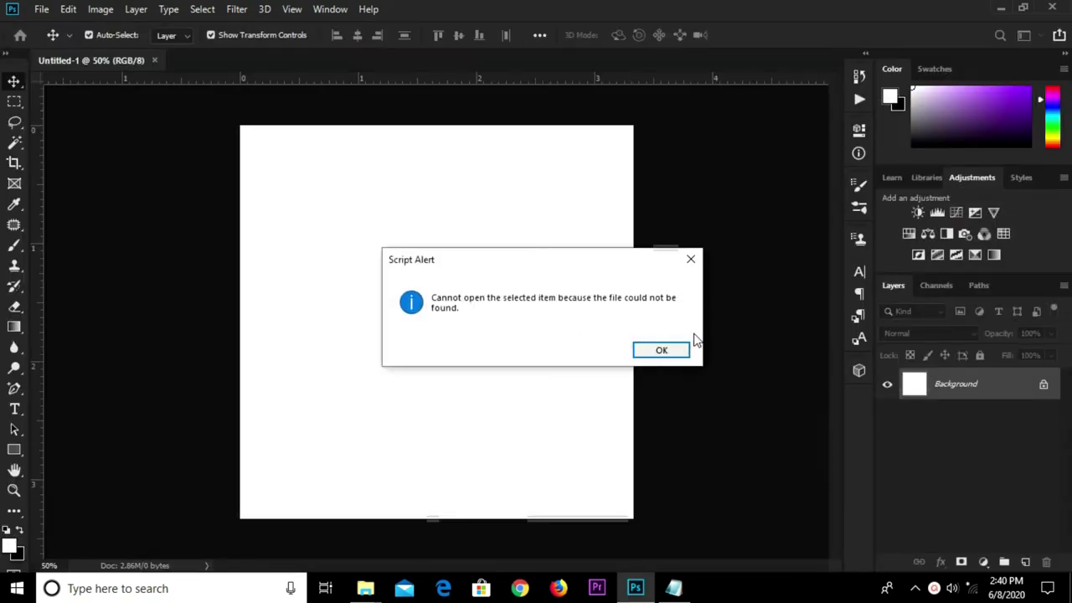
# Dismiss the script alert and add a Solid Color fill layer
pyautogui.click(690, 259)
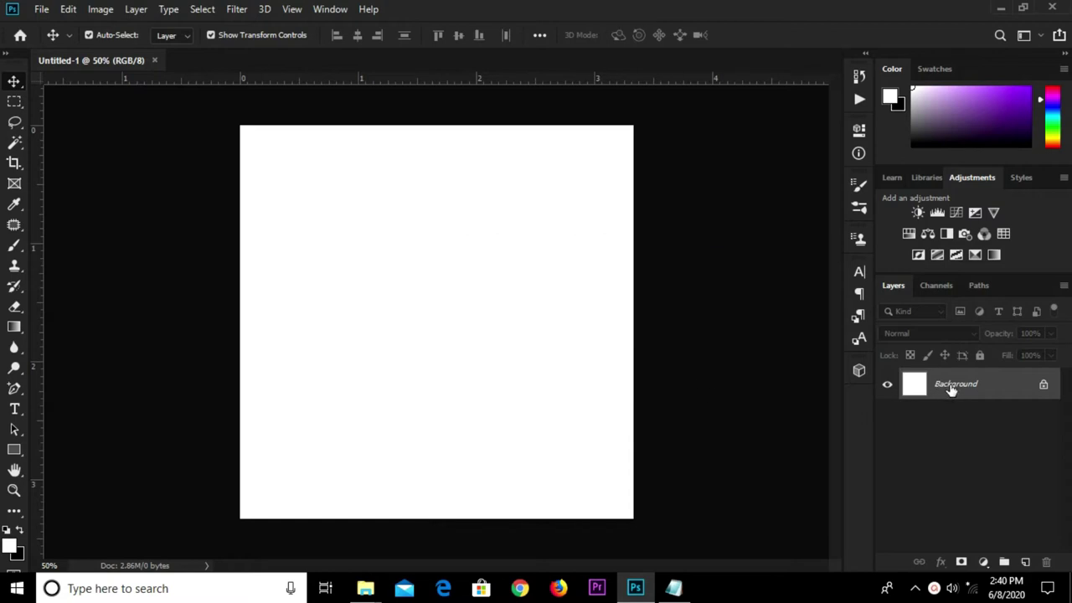
pyautogui.click(983, 561)
pyautogui.click(993, 285)
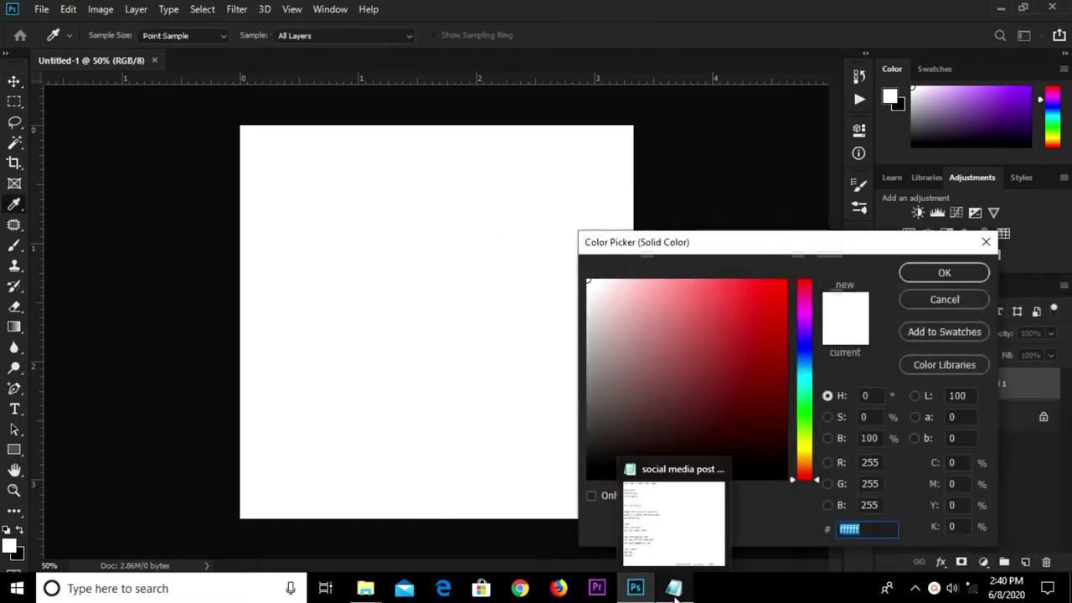
# Set the fill colour to navy 04324a, pasting the hex code copied from Notepad
pyautogui.click(673, 586)
pyautogui.moveTo(650, 447); pyautogui.dragTo(590, 446)
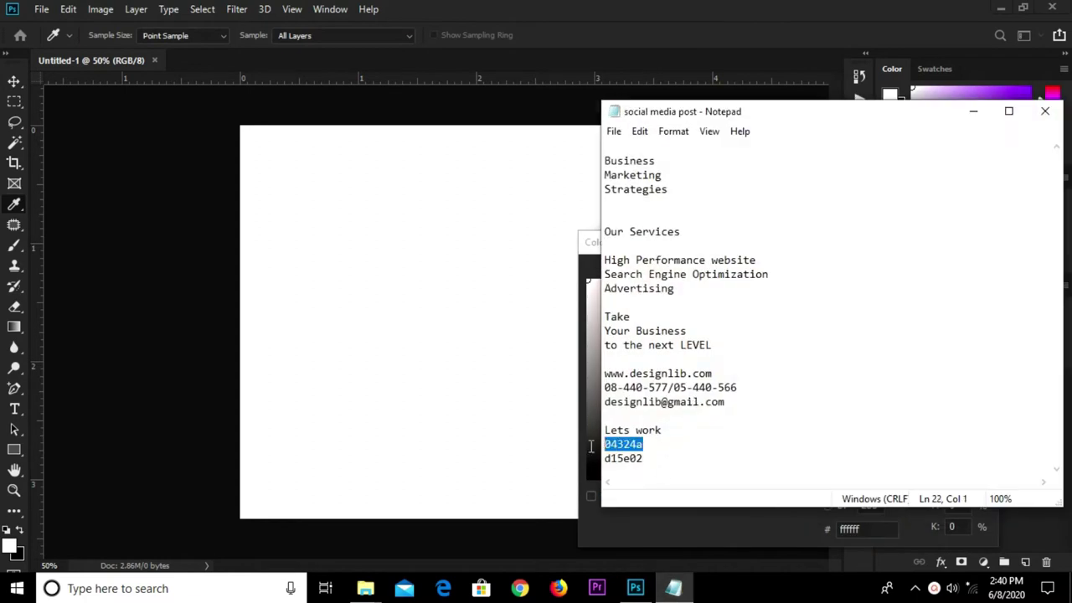
pyautogui.rightClick(611, 445)
pyautogui.click(676, 254)
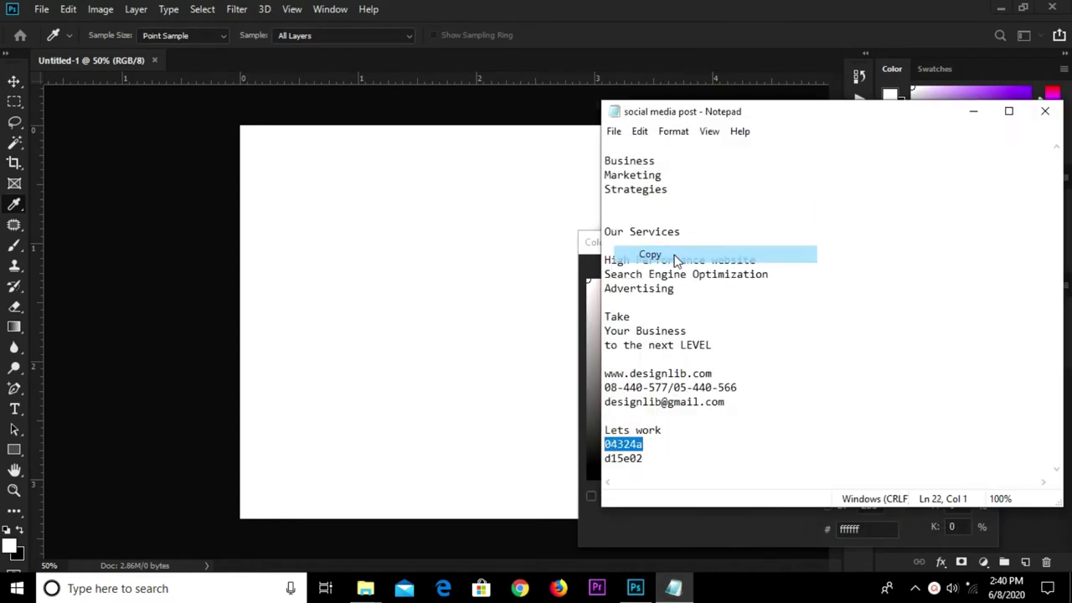
pyautogui.click(799, 537)
pyautogui.hotkey('ctrl', 'v')
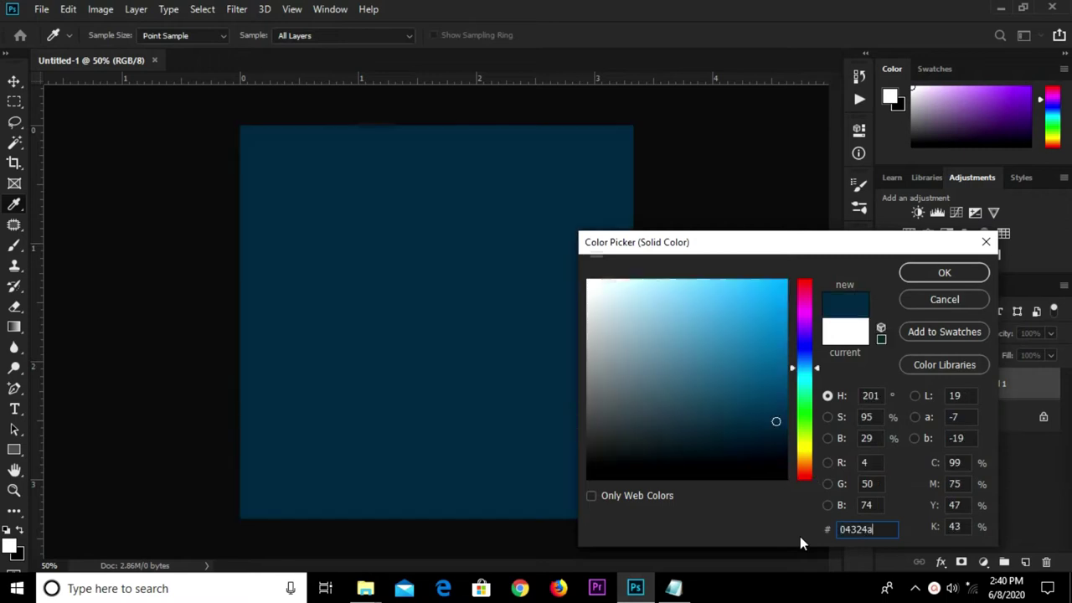
pyautogui.click(911, 273)
pyautogui.press('v')
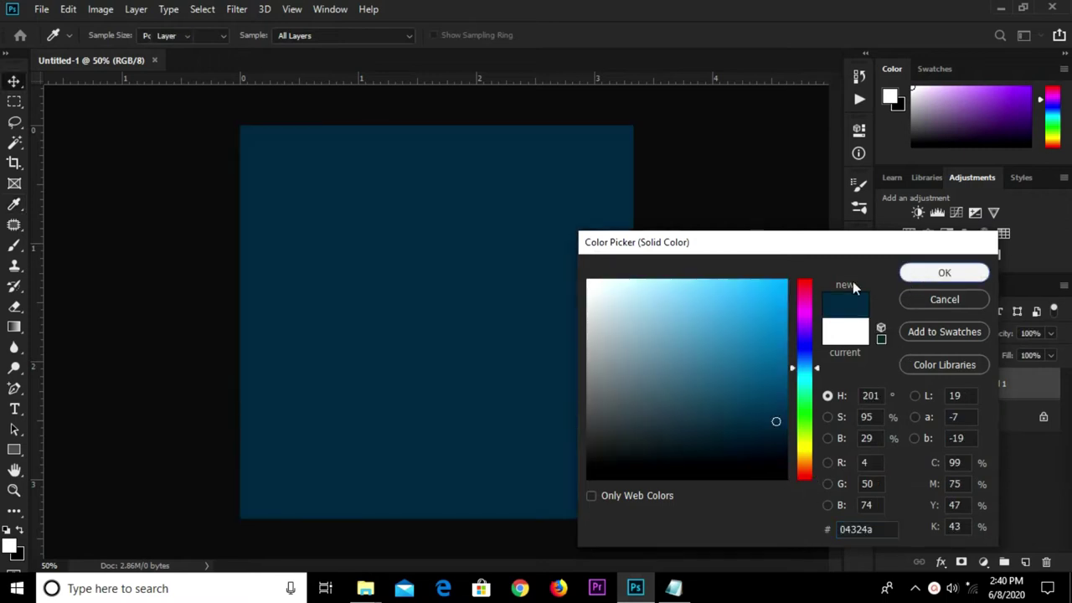
pyautogui.click(13, 450)
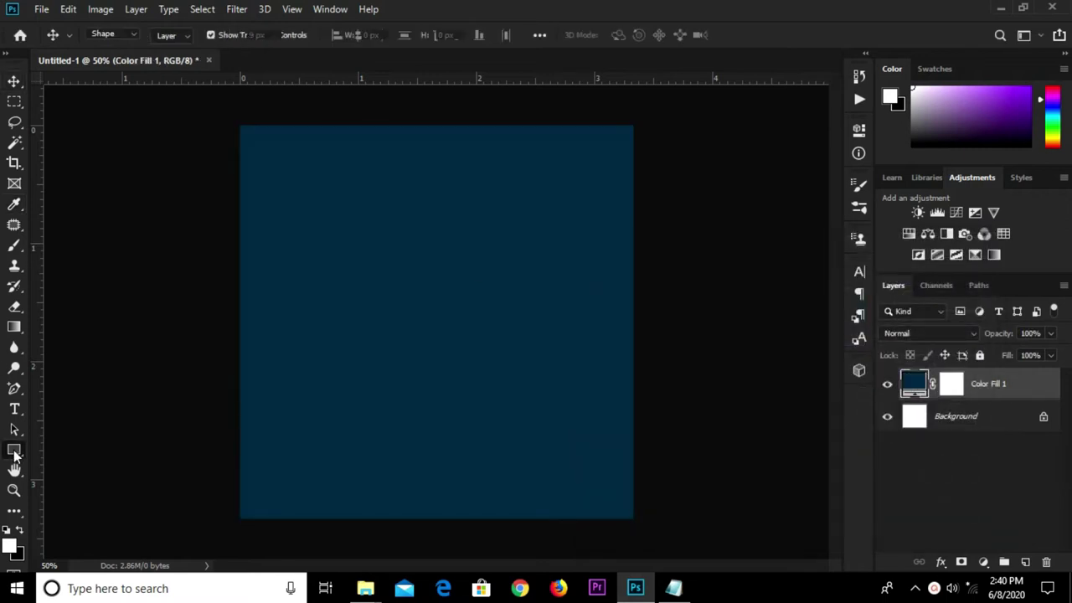
# Draw a white rectangle near the top centre of the canvas, undoing an accidental extra one
pyautogui.rightClick(14, 449)
pyautogui.click(67, 447)
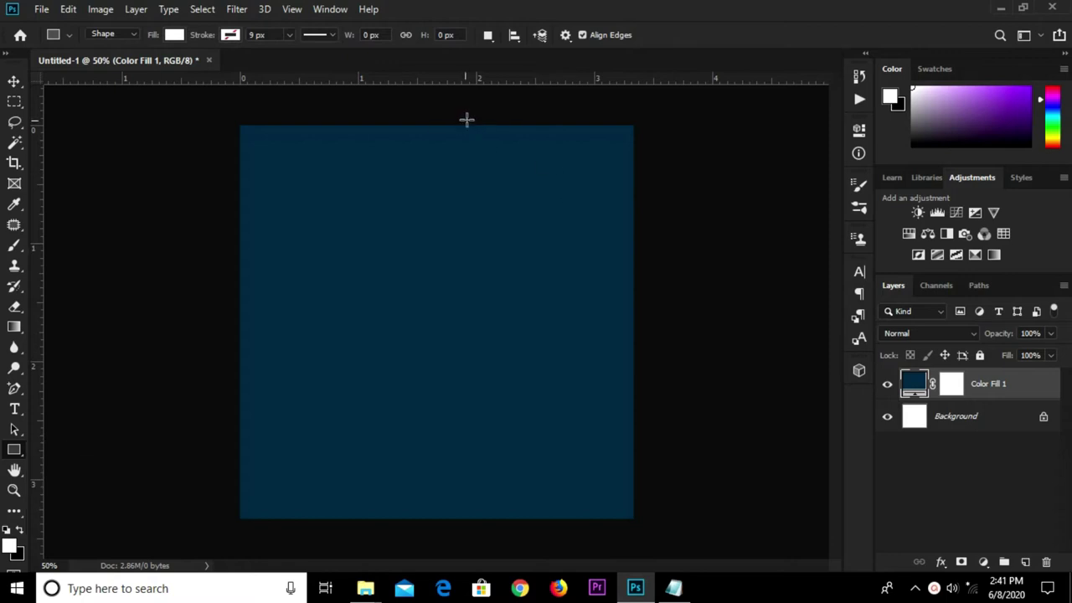
pyautogui.moveTo(466, 106); pyautogui.dragTo(561, 309)
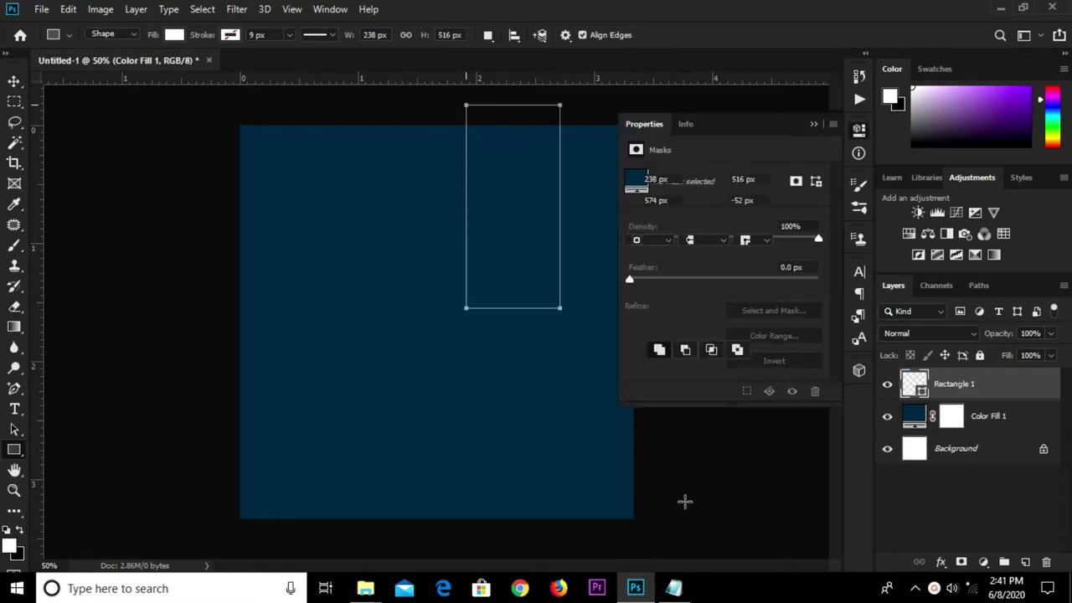
pyautogui.moveTo(684, 501); pyautogui.dragTo(685, 501)
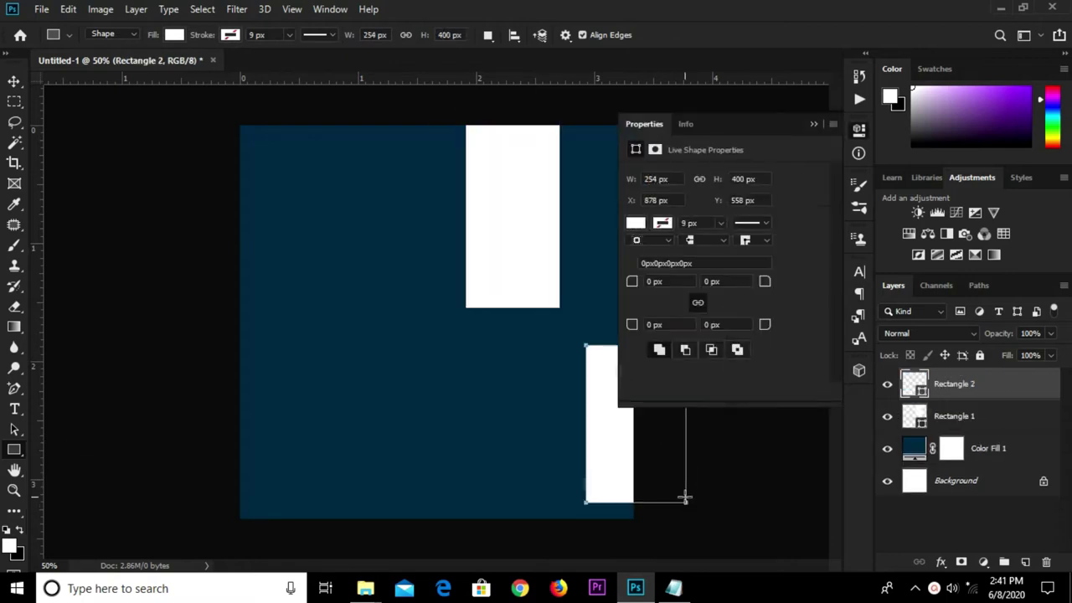
pyautogui.hotkey('ctrl', 'z')
# Resize the rectangle over the canvas's right half and nudge it into place
pyautogui.press('v')
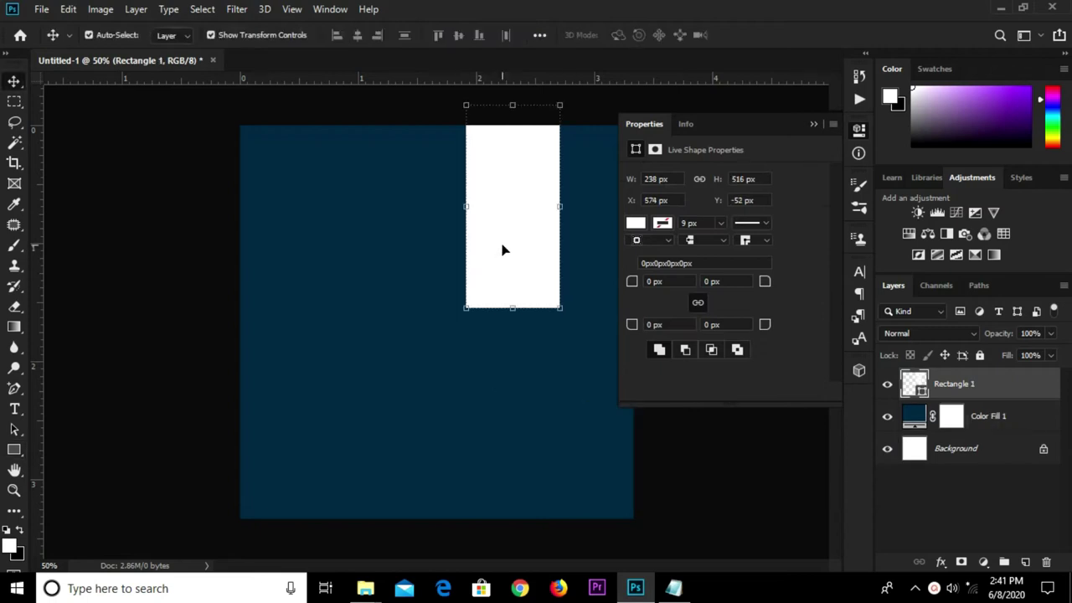
pyautogui.click(816, 124)
pyautogui.moveTo(559, 308); pyautogui.dragTo(663, 528)
pyautogui.moveTo(465, 311)
pyautogui.mouseDown()
pyautogui.moveTo(455, 316)
pyautogui.moveTo(521, 238)
pyautogui.mouseUp()
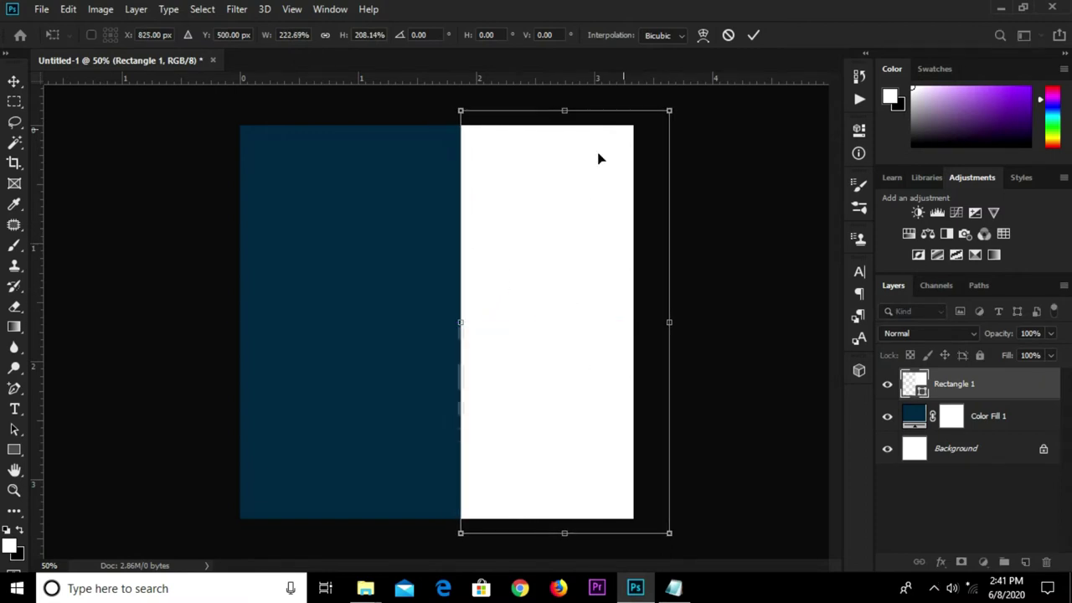
pyautogui.click(752, 36)
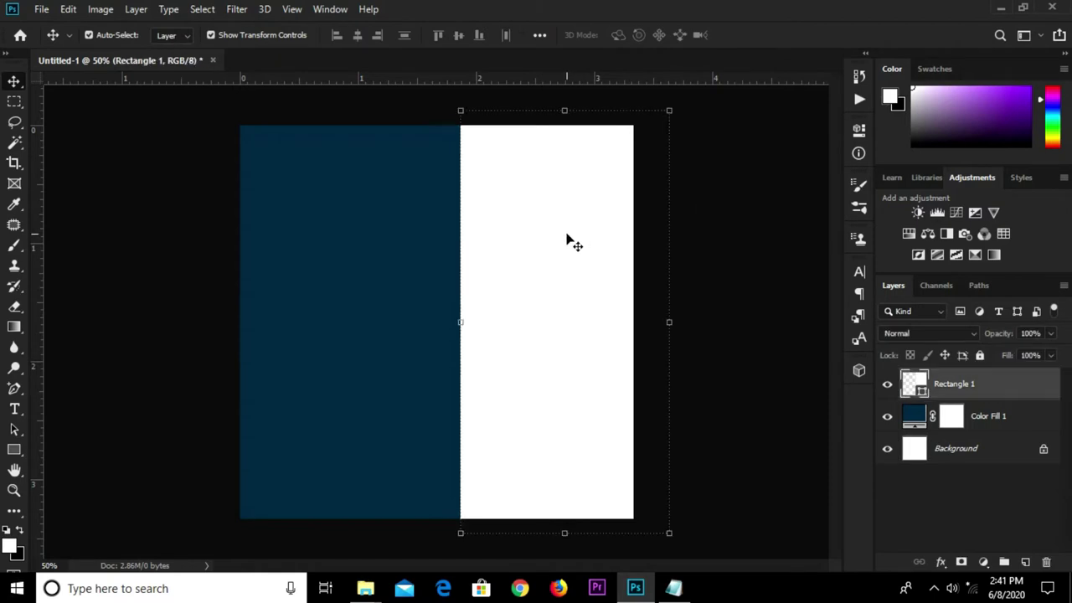
pyautogui.press('Down')
pyautogui.press('Down')
pyautogui.press('Down')
pyautogui.press('Left')
pyautogui.press('Left')
pyautogui.press('Left')
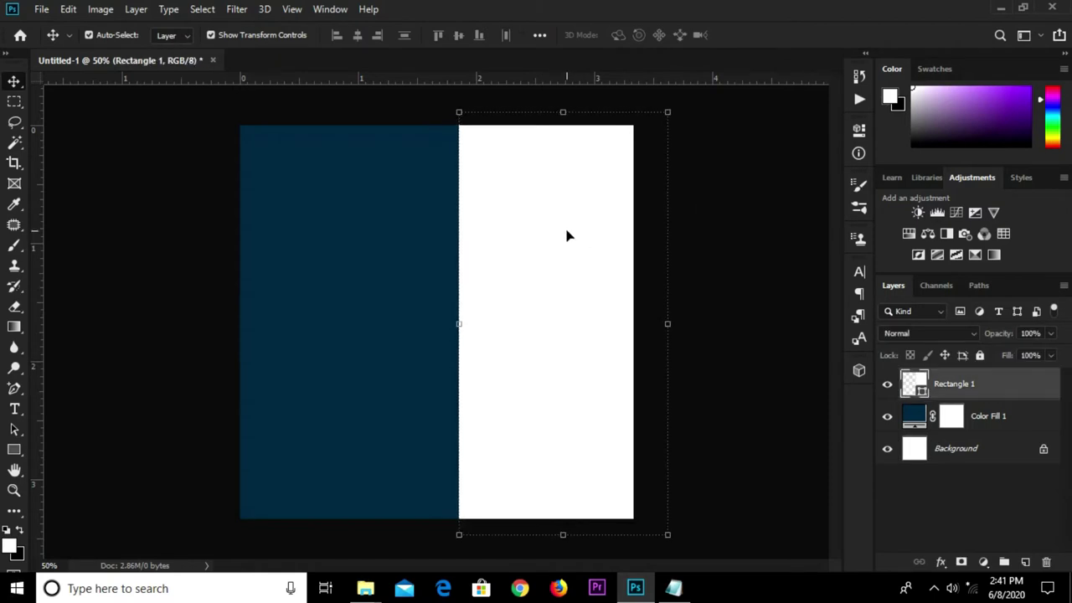
pyautogui.press('ctrl')
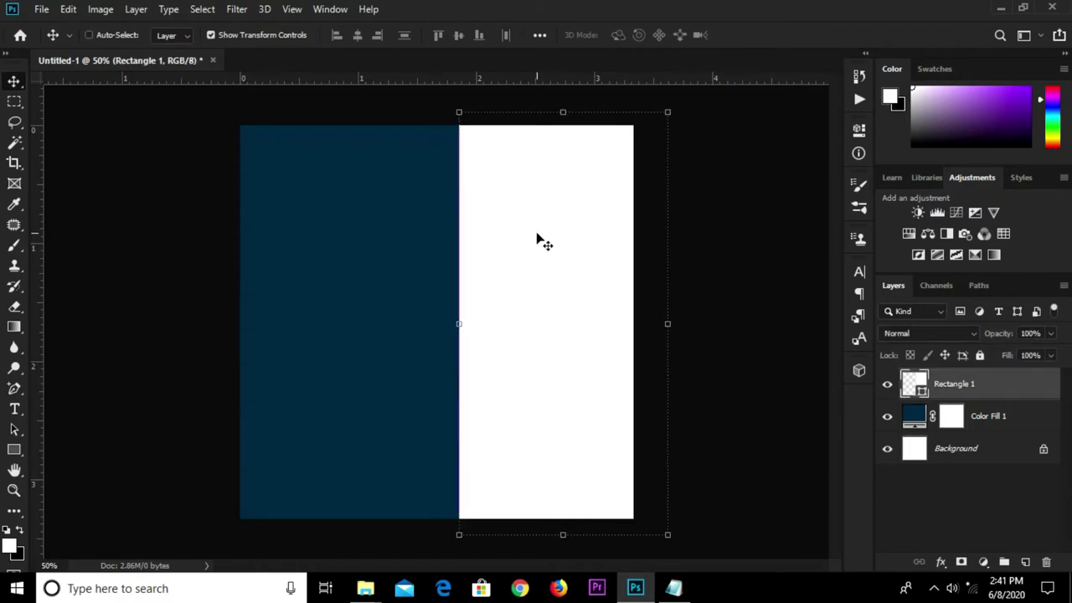
# Add an anchor at the left edge's midpoint and pull it left into a curve
pyautogui.click(15, 389)
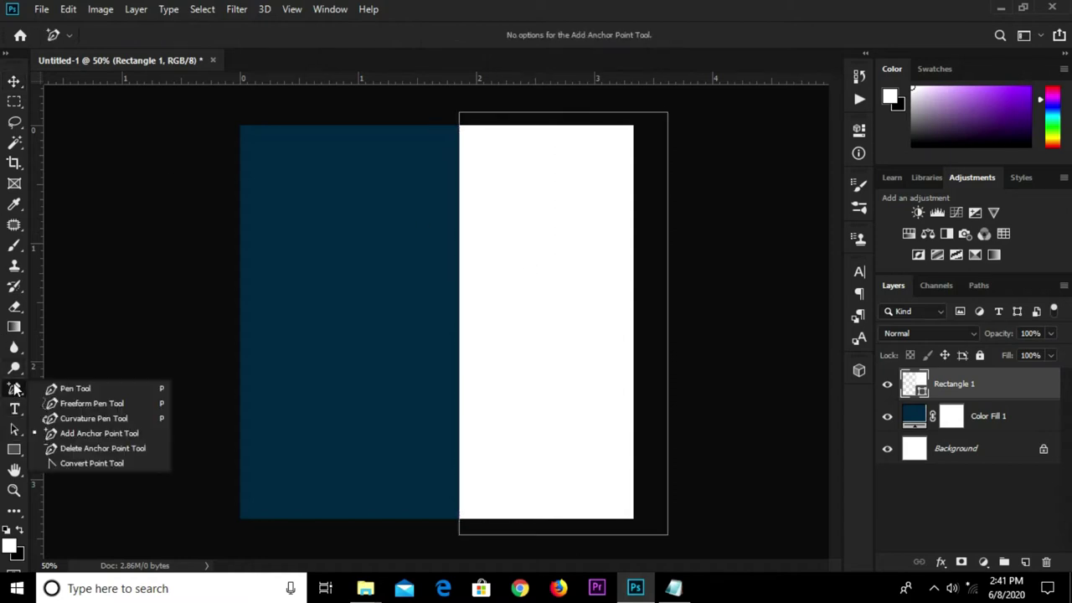
pyautogui.click(52, 435)
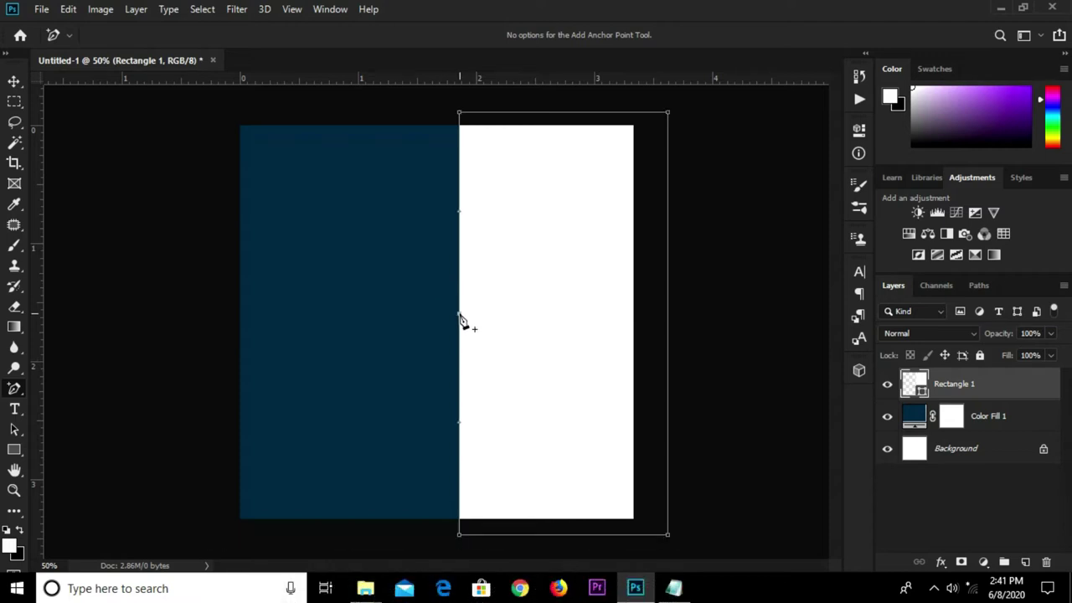
pyautogui.moveTo(459, 318); pyautogui.dragTo(425, 319)
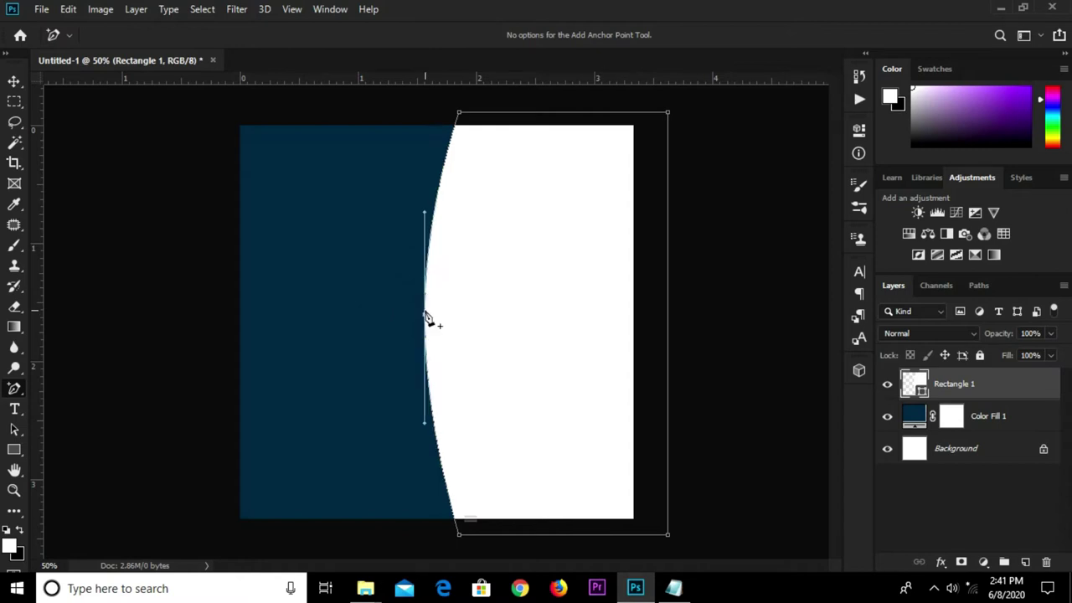
pyautogui.press('v')
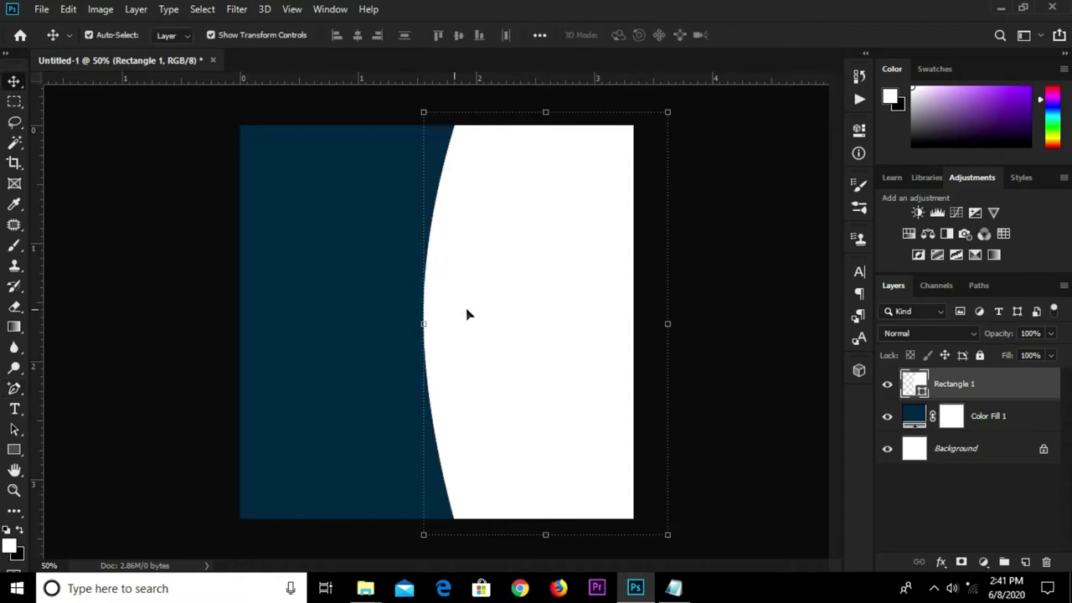
pyautogui.moveTo(495, 312); pyautogui.dragTo(509, 312)
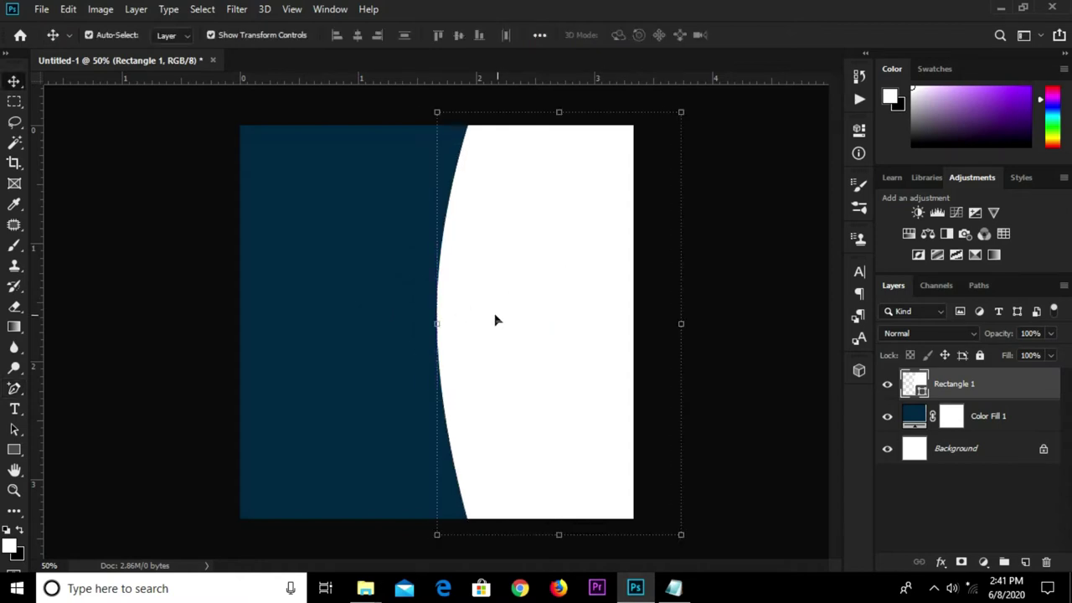
# Push the curve further left, adjust the shape's position, and duplicate it with Ctrl+J
pyautogui.click(14, 388)
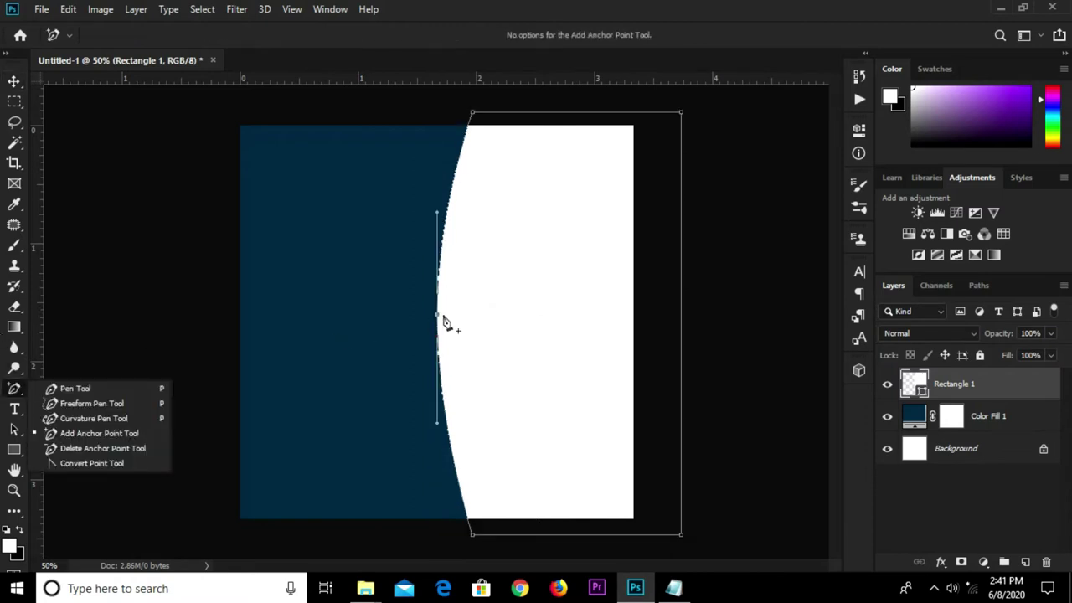
pyautogui.click(71, 432)
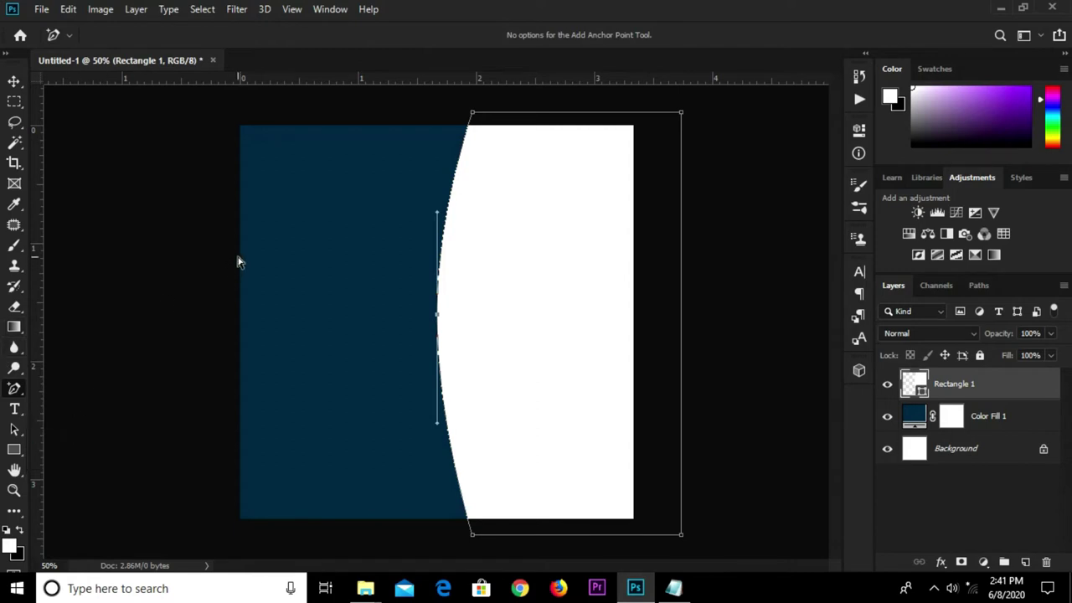
pyautogui.press('Left')
pyautogui.press('Left')
pyautogui.press('Left')
pyautogui.press('Left')
pyautogui.press('Left')
pyautogui.press('Left')
pyautogui.press('Left')
pyautogui.press('Left')
pyautogui.press('Left')
pyautogui.press('Left')
pyautogui.press('Left')
pyautogui.press('Left')
pyautogui.press('Left')
pyautogui.press('v')
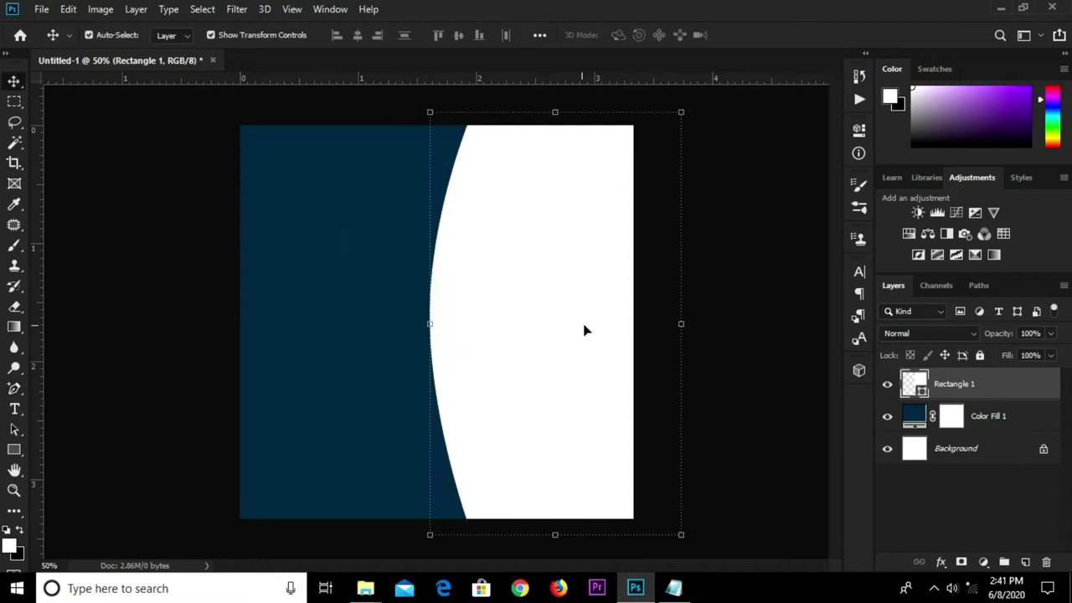
pyautogui.moveTo(562, 330); pyautogui.dragTo(569, 331)
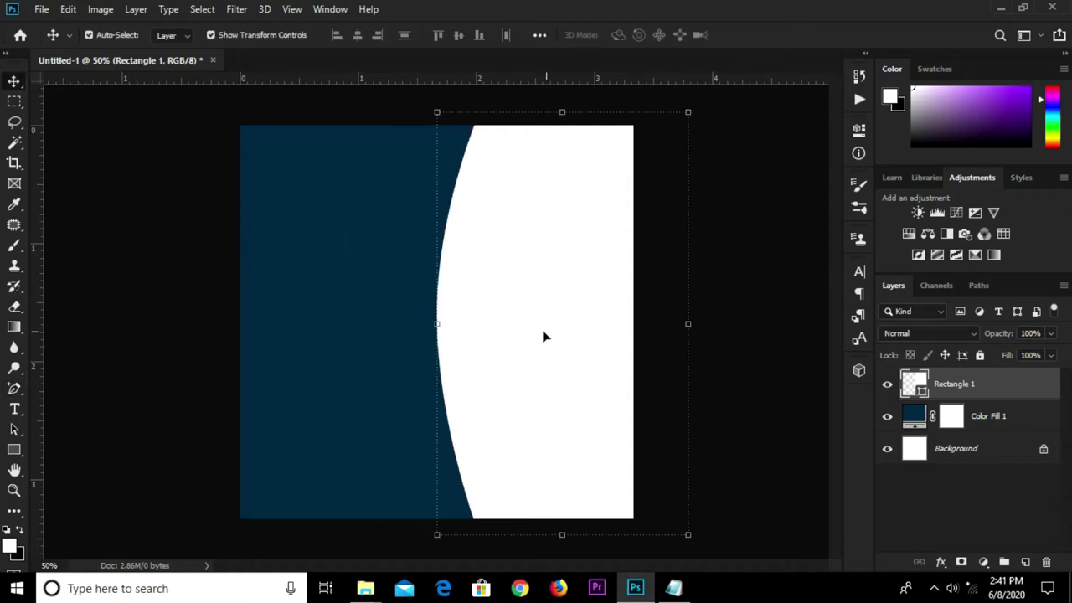
pyautogui.moveTo(521, 337); pyautogui.dragTo(512, 337)
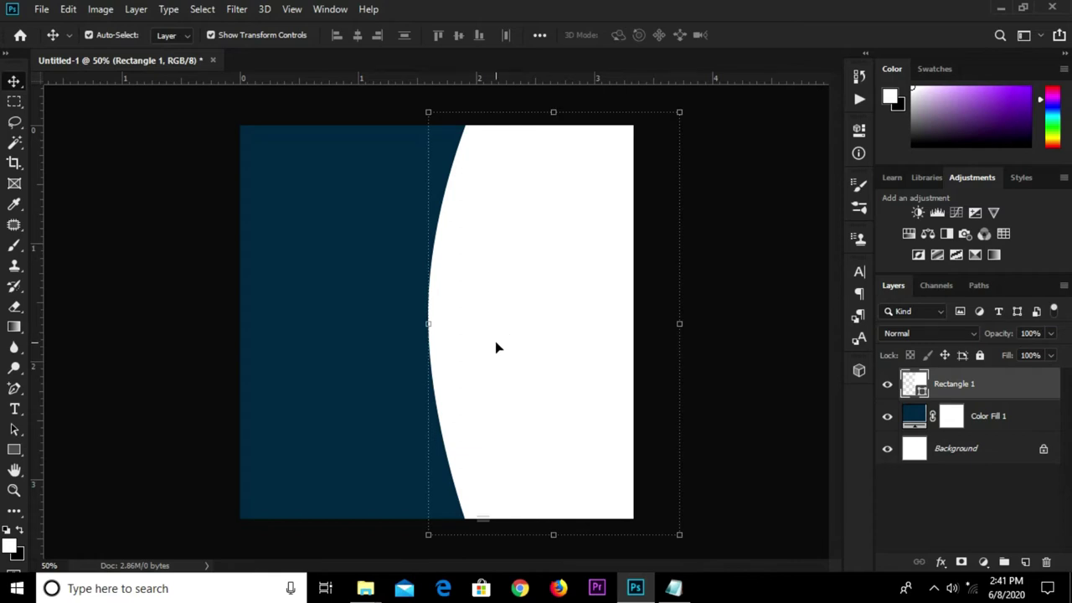
pyautogui.hotkey('ctrl', 'j')
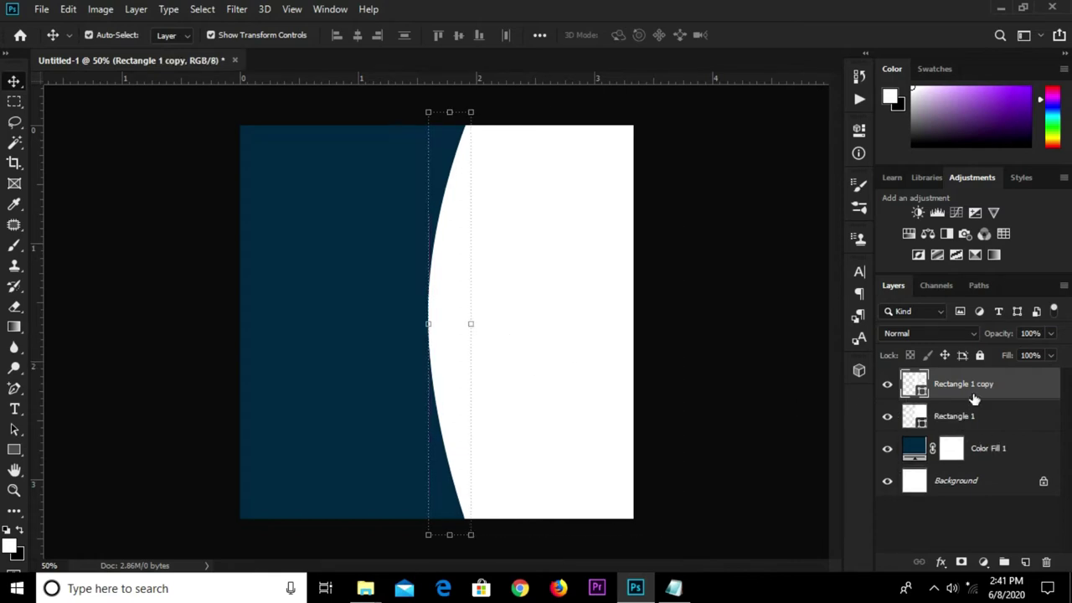
pyautogui.click(17, 449)
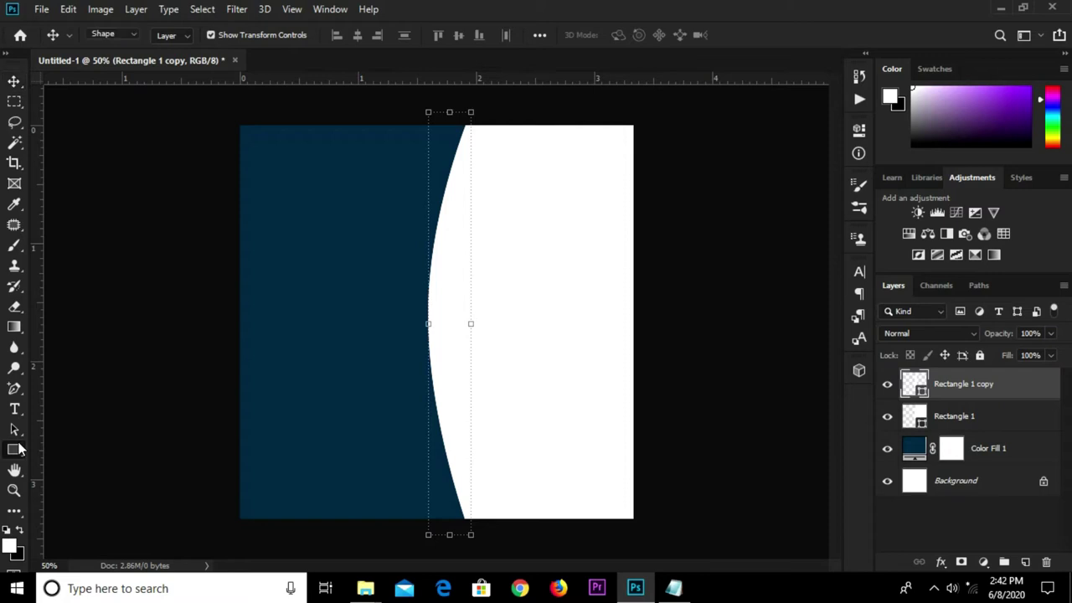
pyautogui.click(179, 35)
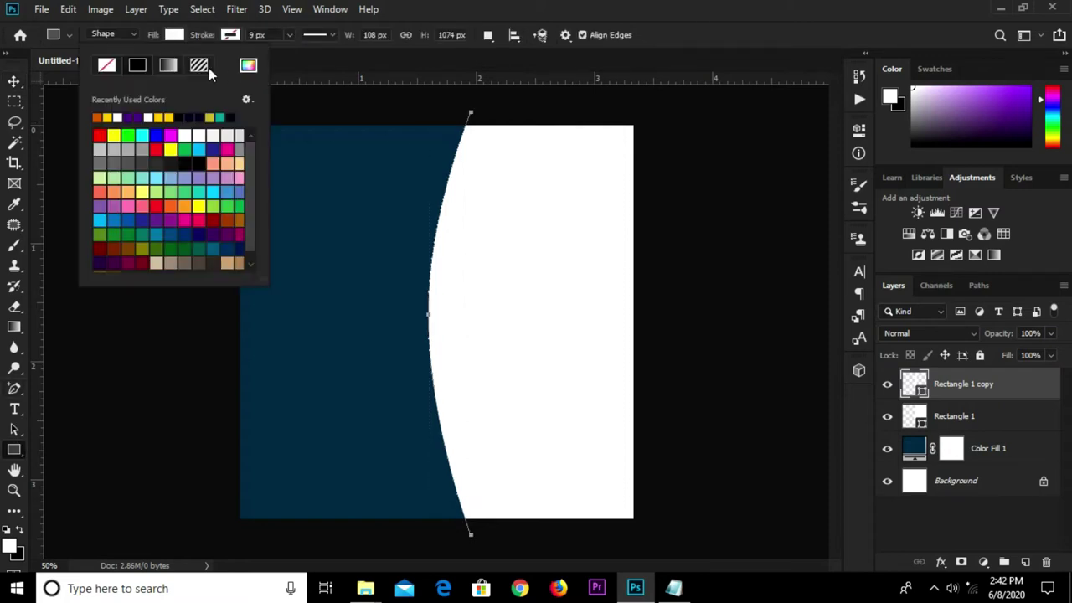
pyautogui.click(248, 67)
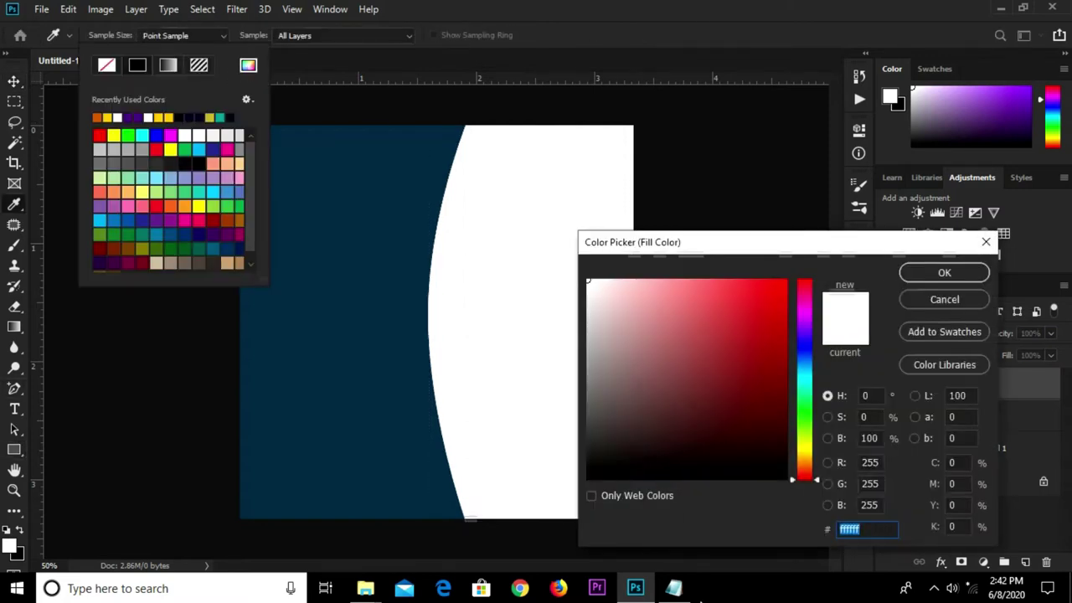
pyautogui.click(673, 588)
pyautogui.moveTo(643, 459); pyautogui.dragTo(604, 459)
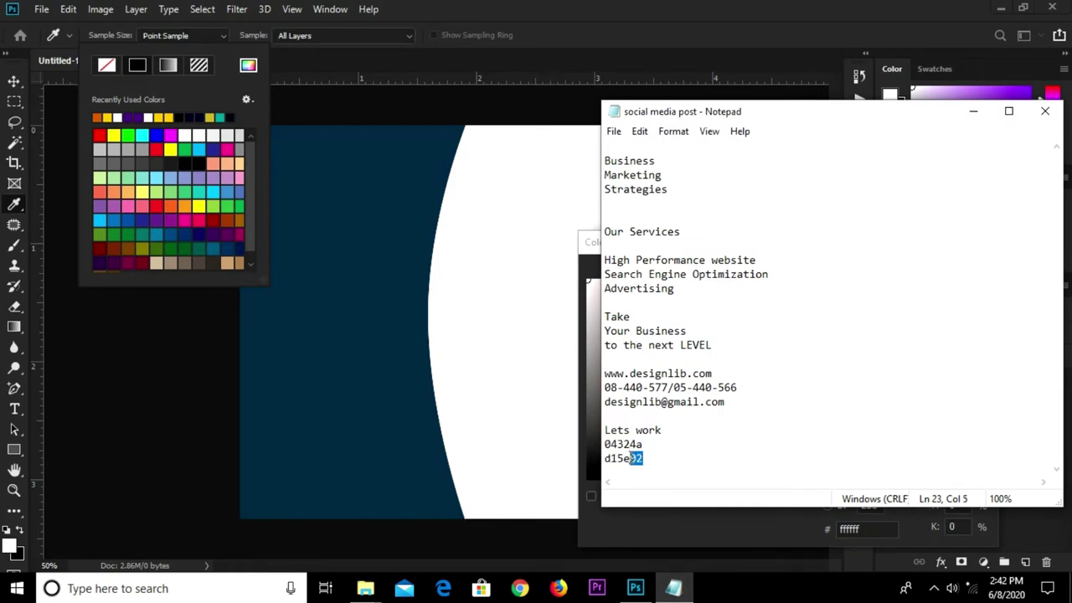
pyautogui.rightClick(606, 461)
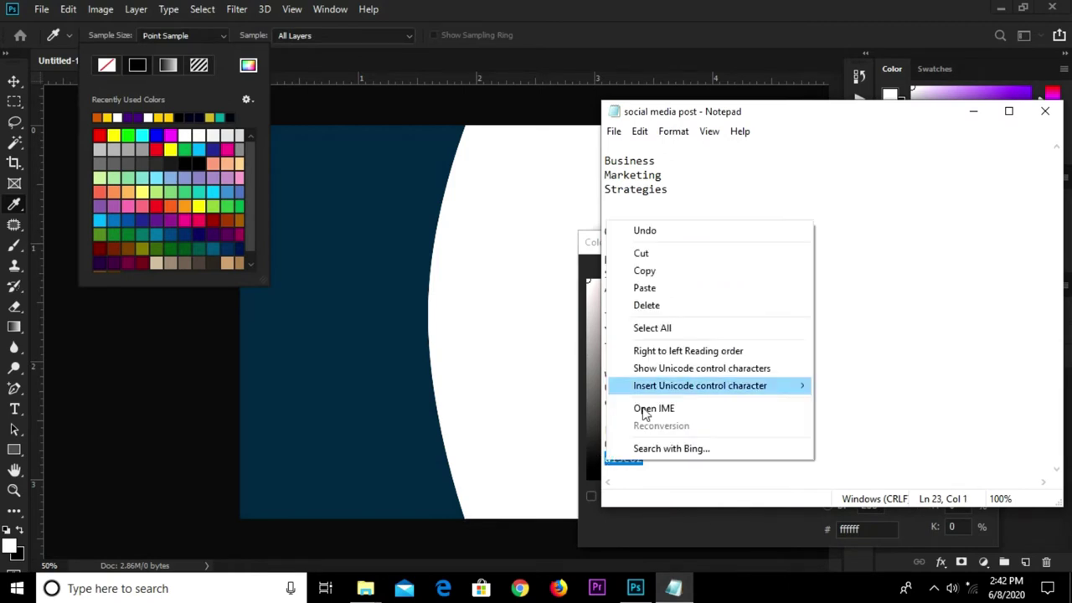
pyautogui.click(668, 273)
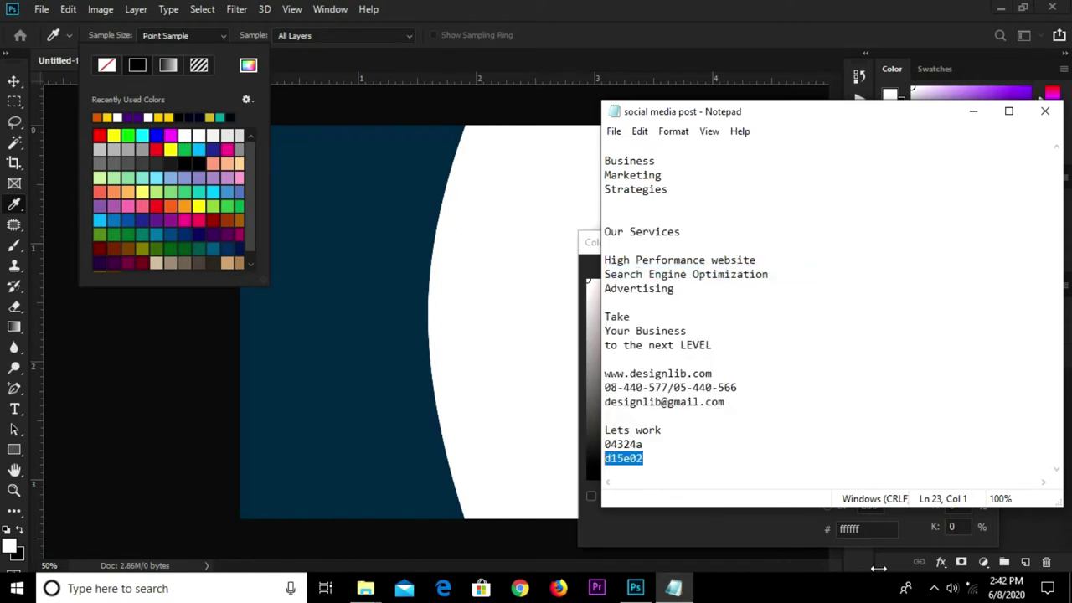
pyautogui.click(806, 531)
pyautogui.hotkey('ctrl', 'v')
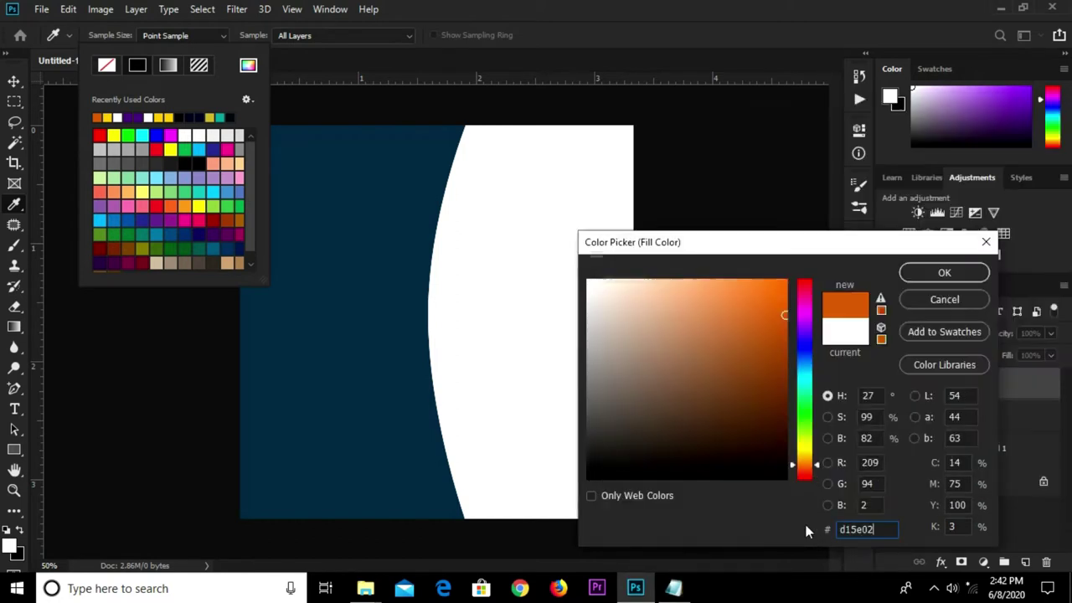
pyautogui.click(940, 273)
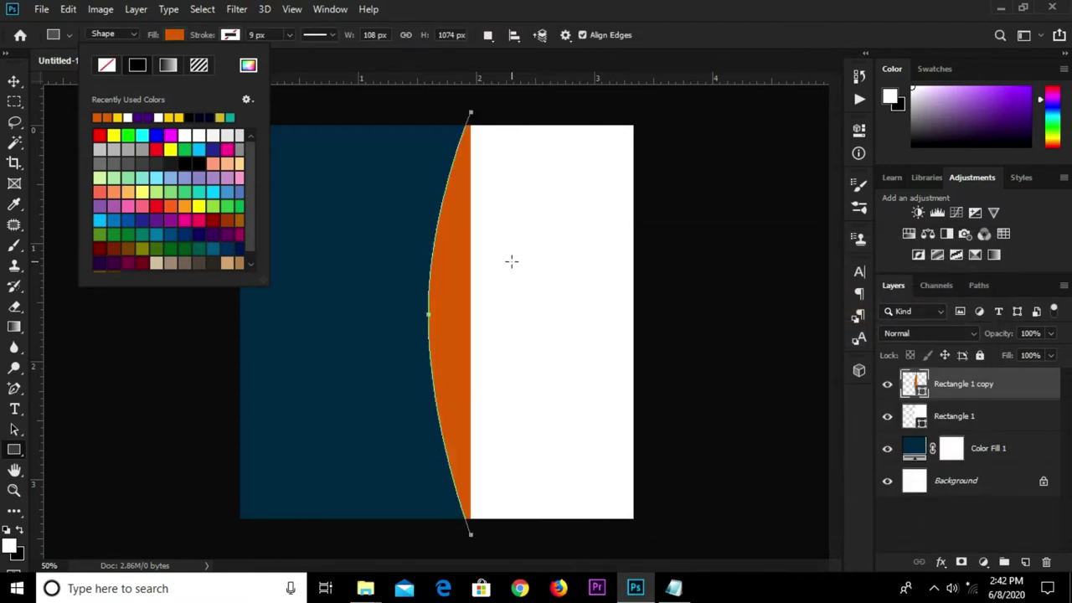
pyautogui.press('Escape')
pyautogui.hotkey('ctrl', 'z')
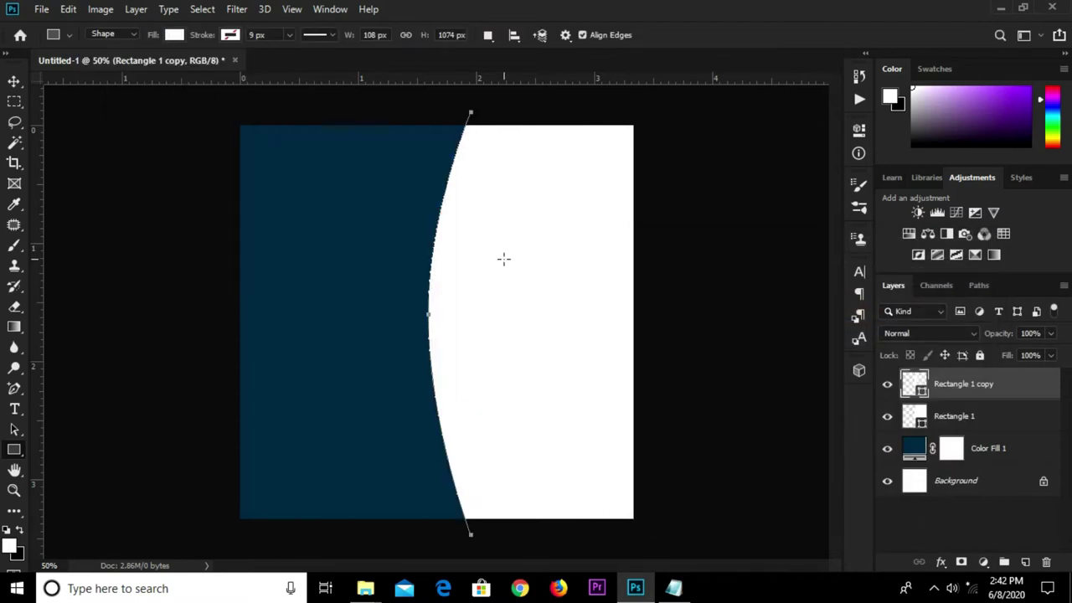
pyautogui.press('v')
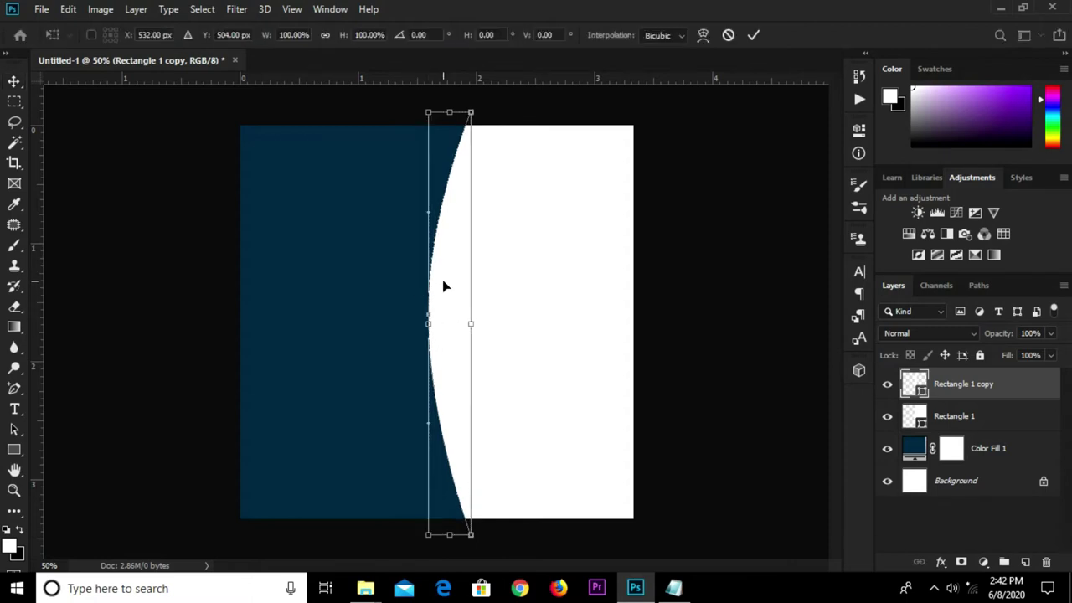
# Cancel the move on the narrow curved copy and delete that layer
pyautogui.moveTo(426, 291); pyautogui.dragTo(374, 289)
pyautogui.hotkey('ctrl', 'z')
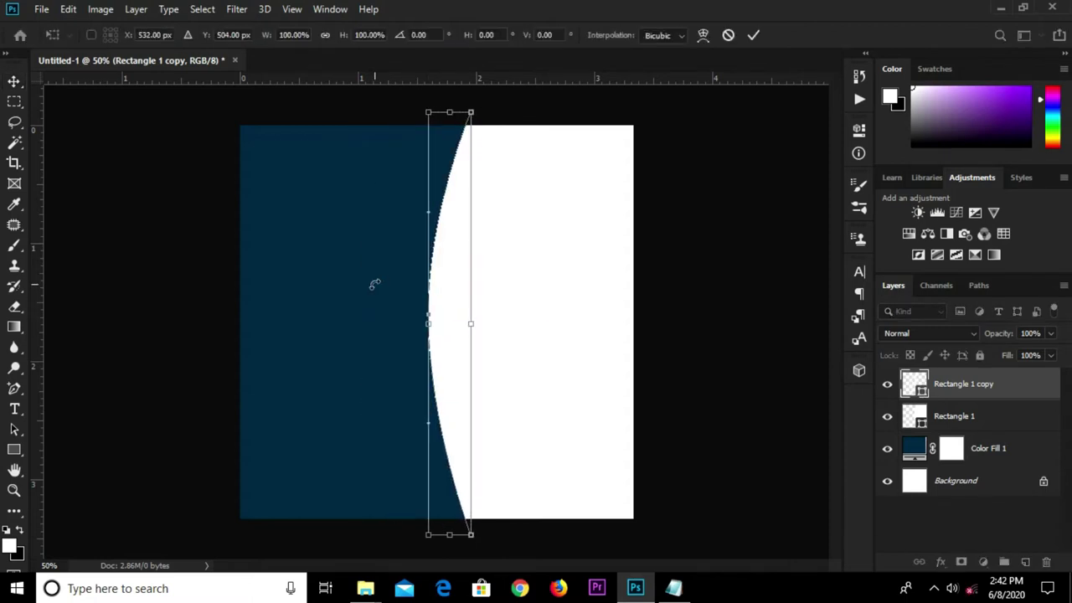
pyautogui.press('Escape')
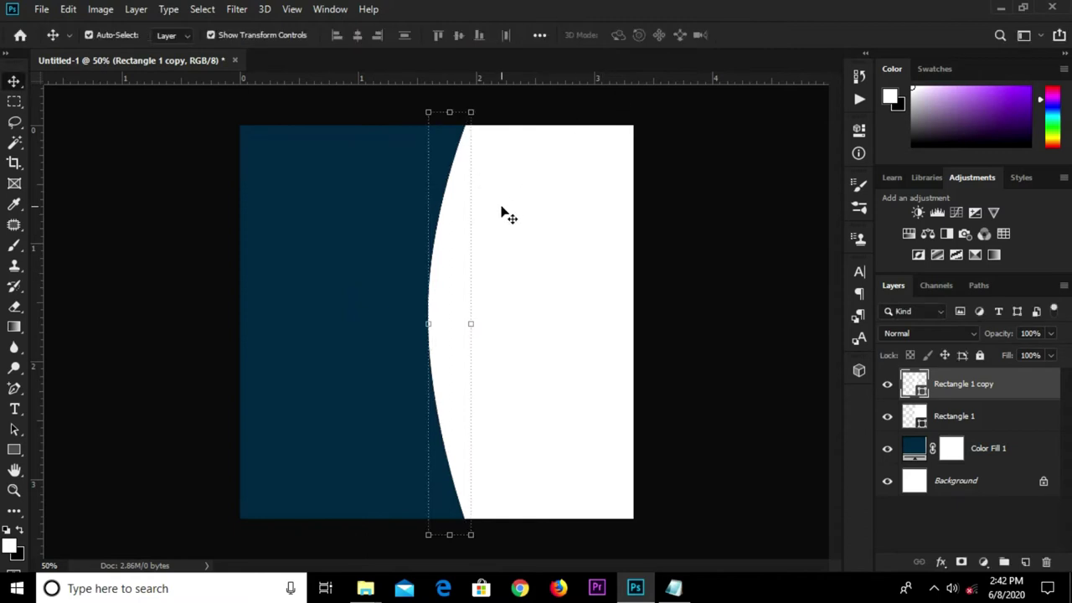
pyautogui.press('Delete')
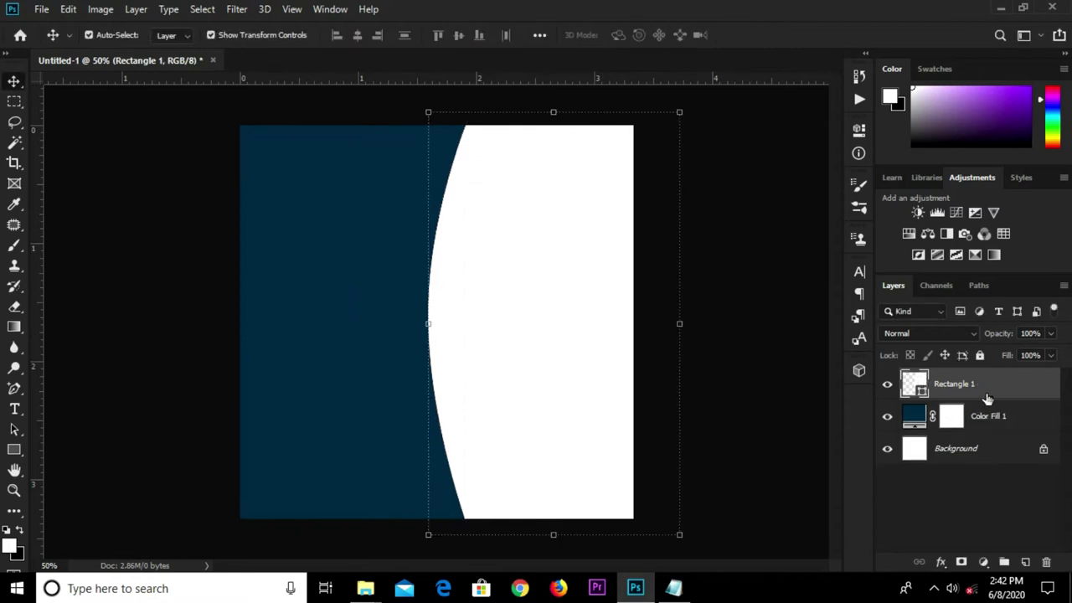
# Duplicate the full white curved shape and commit the transform without changes
pyautogui.hotkey('ctrl', 'j')
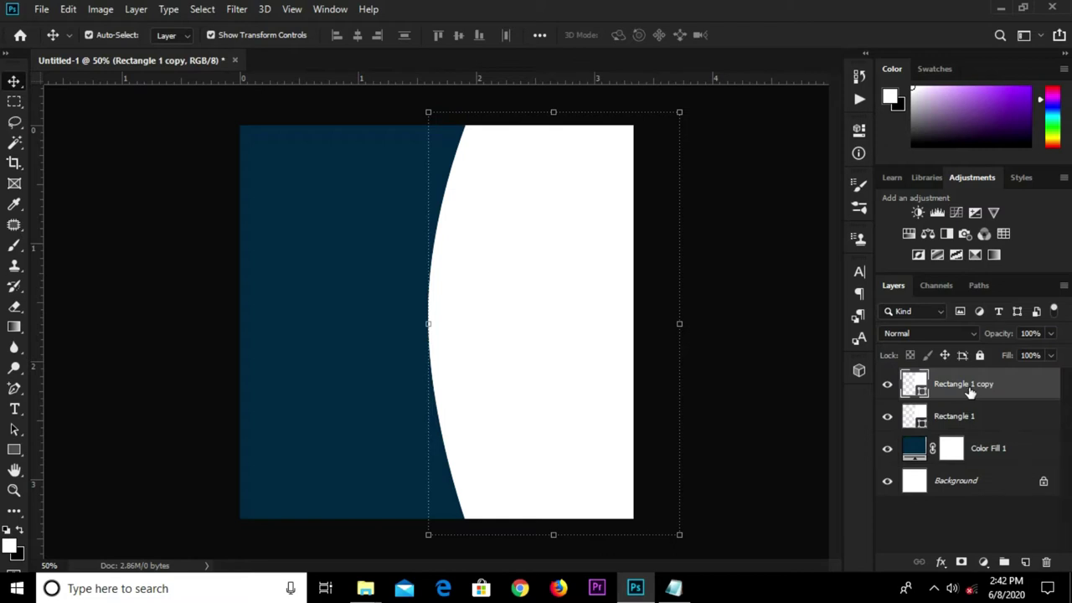
pyautogui.hotkey('ctrl', 't')
pyautogui.moveTo(593, 335); pyautogui.dragTo(408, 334)
pyautogui.hotkey('ctrl', 'z')
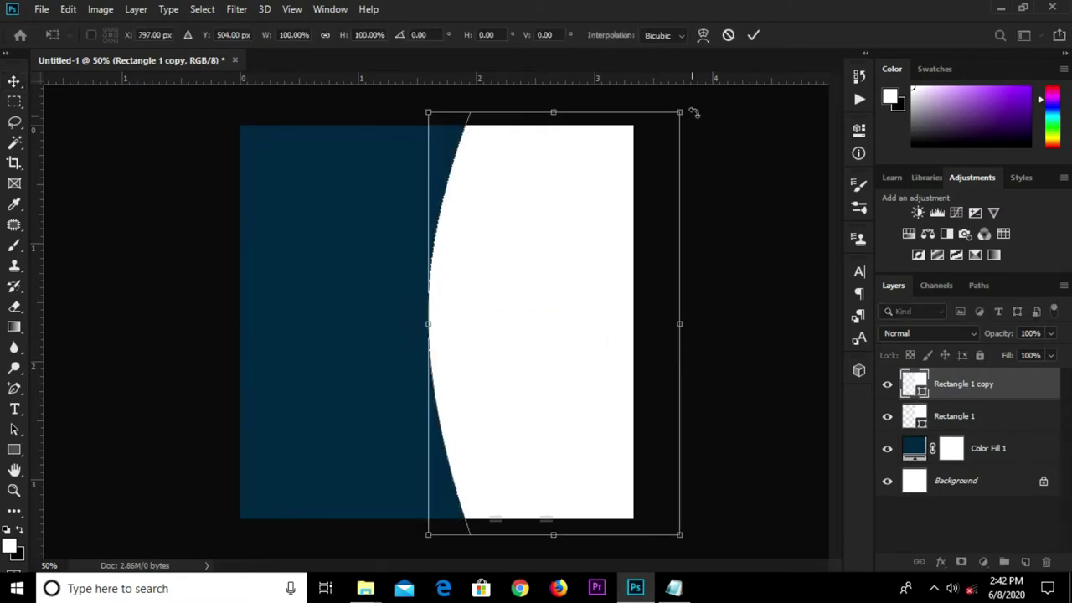
pyautogui.click(753, 38)
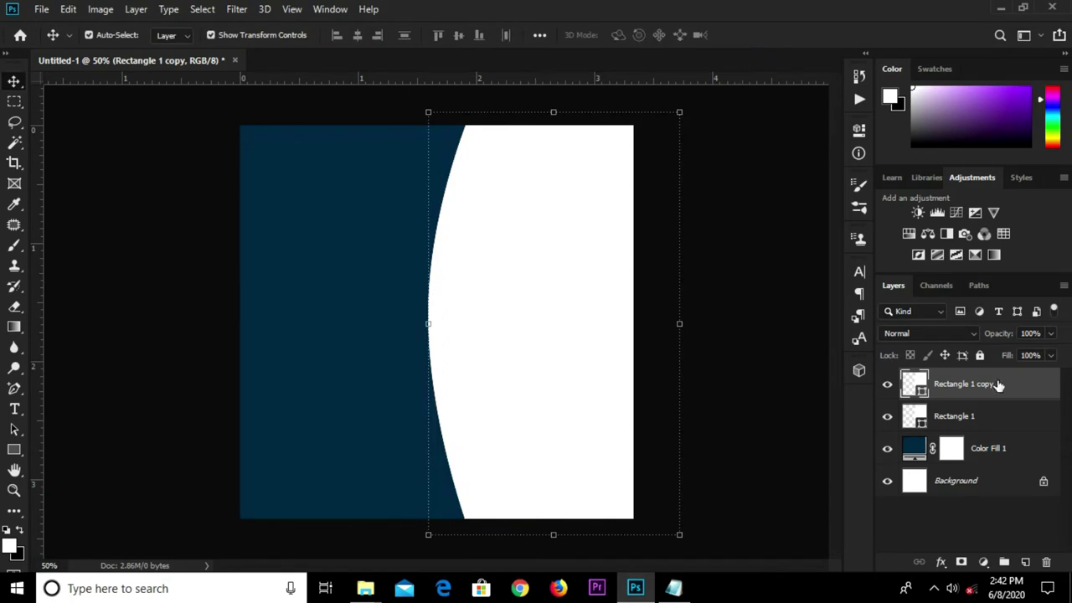
# Fill Rectangle 1 copy with the recent orange swatch and move it below Rectangle 1
pyautogui.click(14, 450)
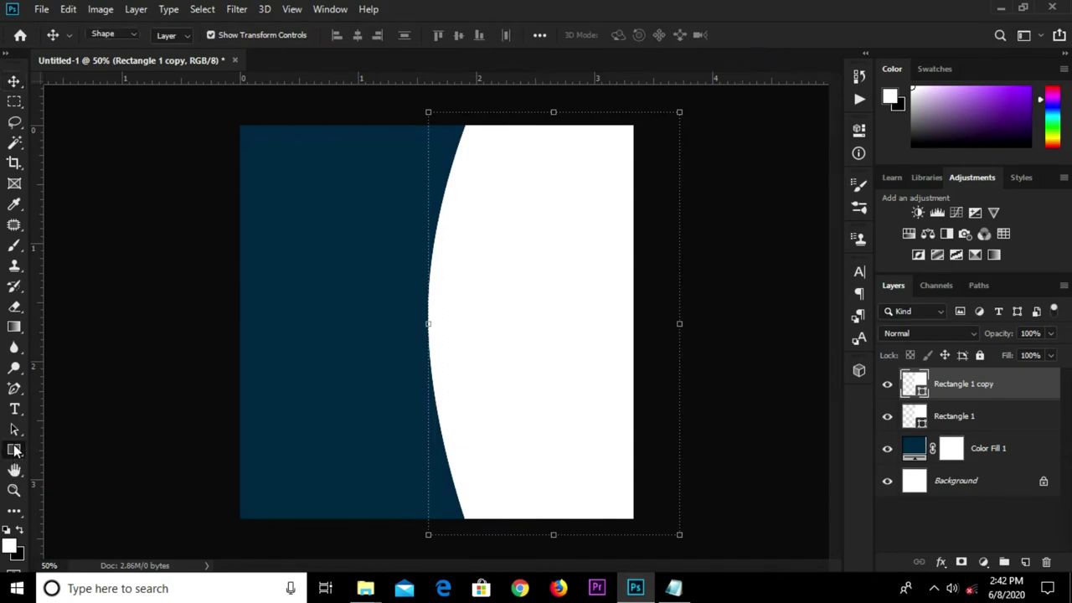
pyautogui.click(176, 36)
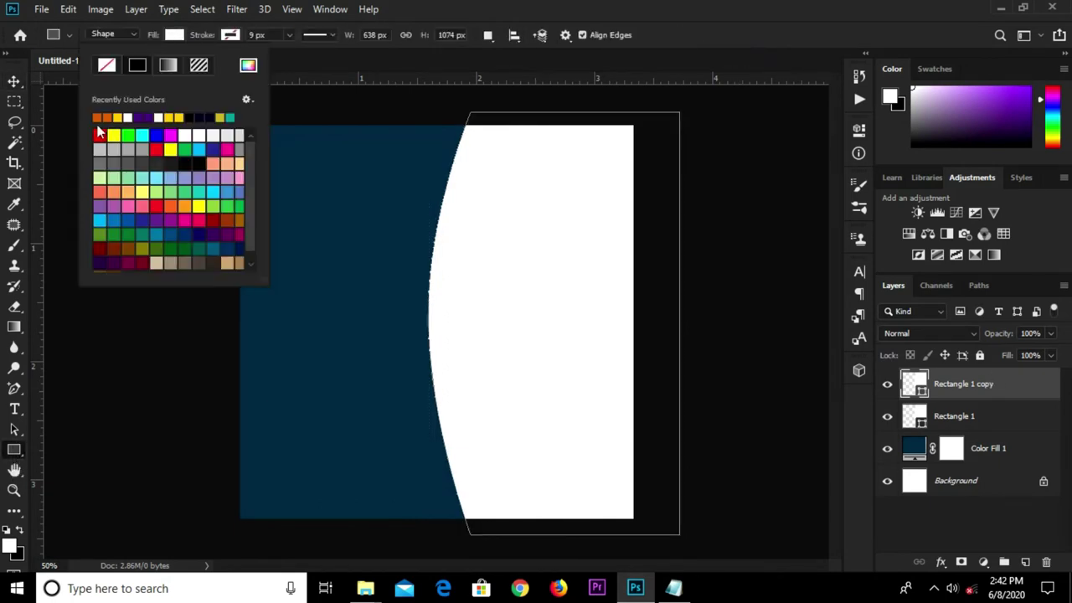
pyautogui.click(98, 117)
pyautogui.click(715, 24)
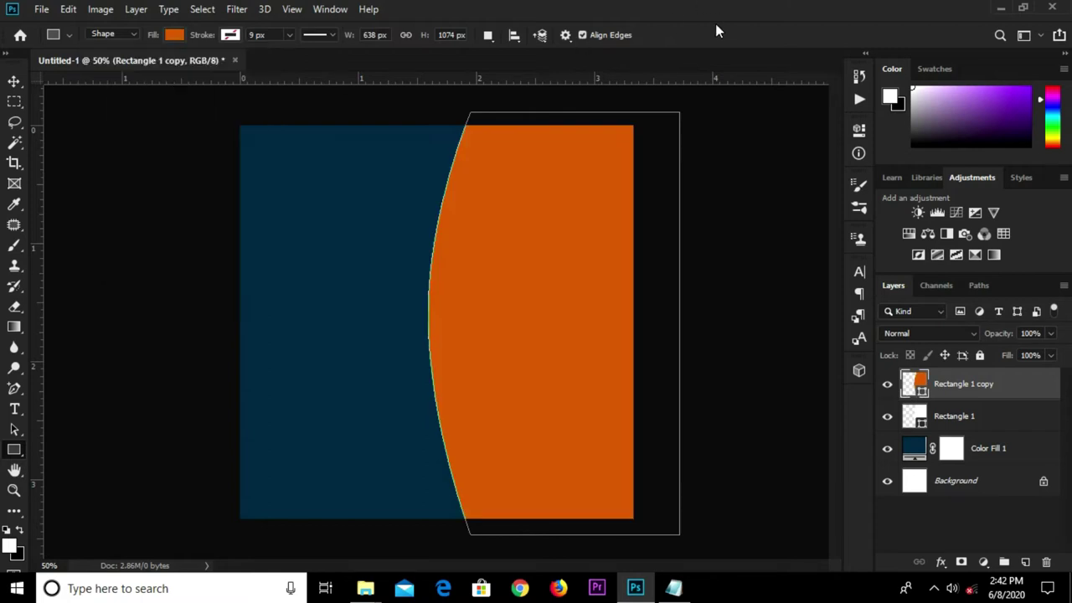
pyautogui.press('v')
pyautogui.moveTo(965, 385); pyautogui.dragTo(954, 431)
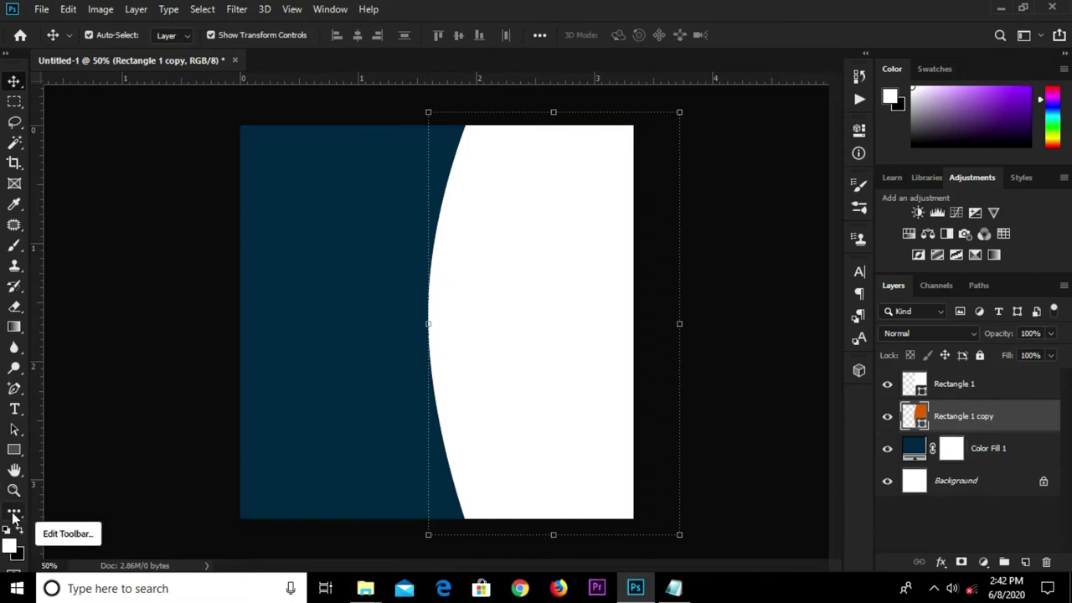
# Pull the orange copy's top anchor left and widen the orange shape leftward
pyautogui.click(14, 388)
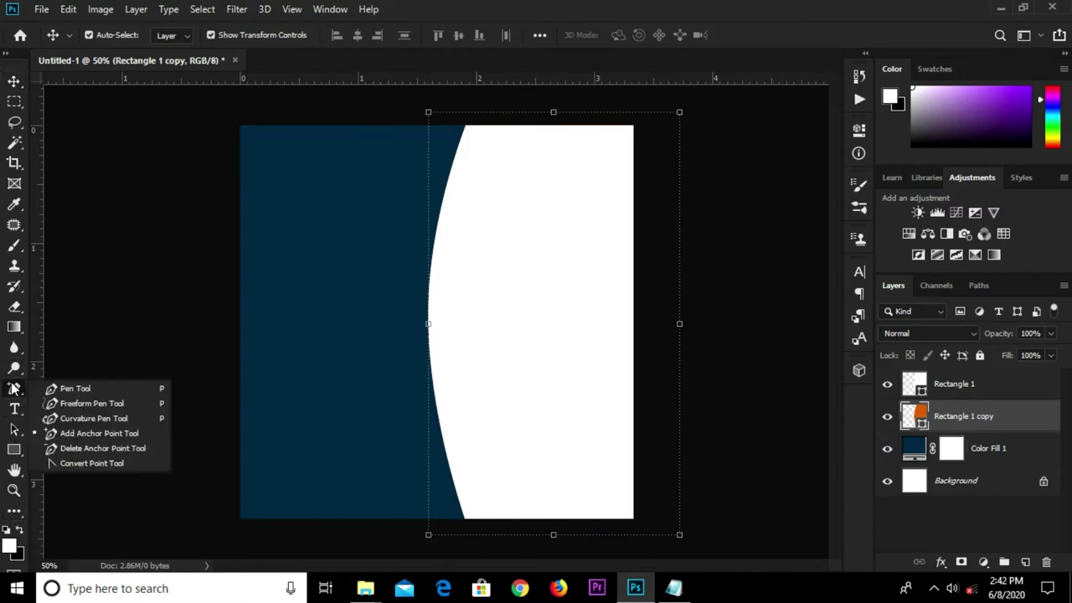
pyautogui.click(74, 432)
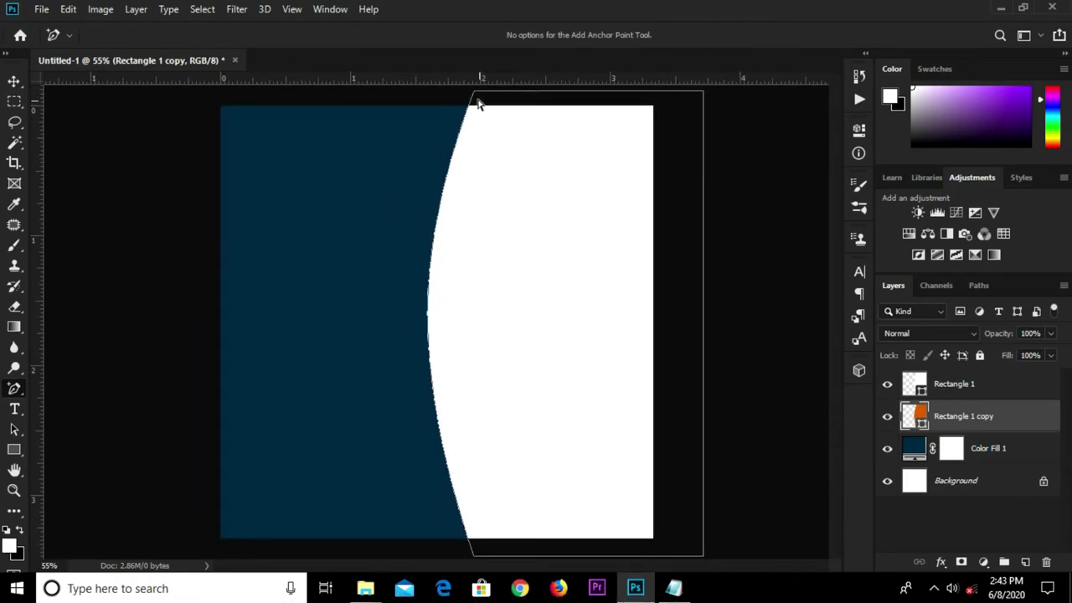
pyautogui.moveTo(474, 95); pyautogui.dragTo(454, 97)
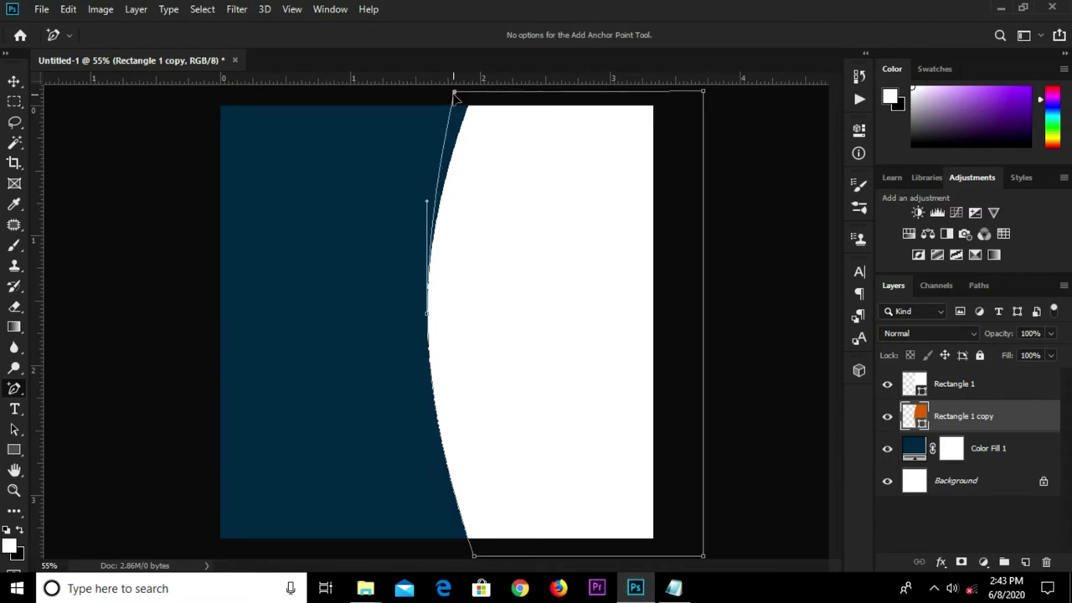
pyautogui.moveTo(454, 95); pyautogui.dragTo(456, 101)
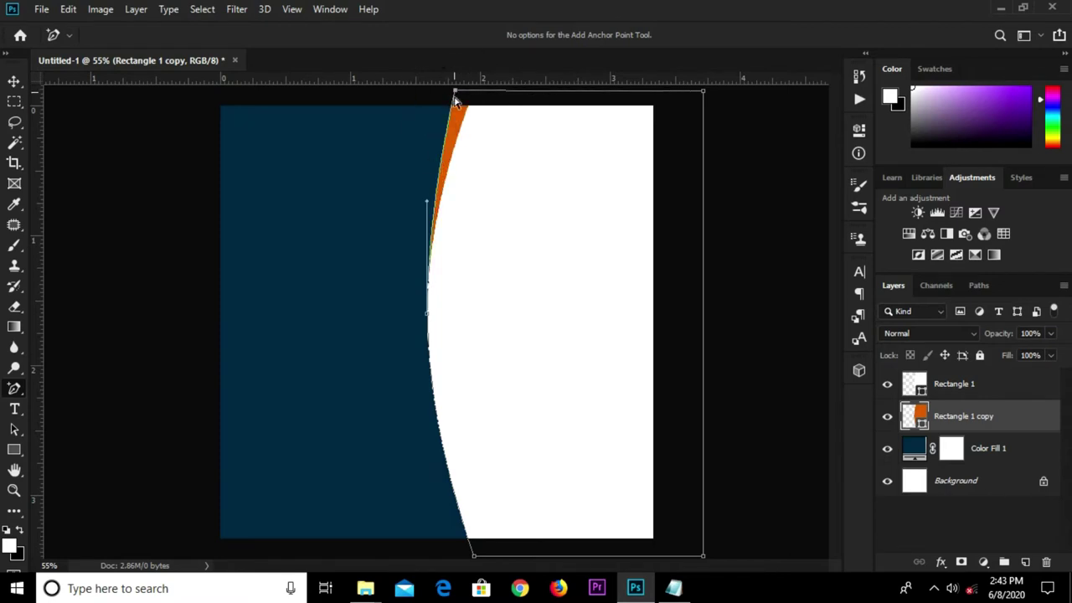
pyautogui.press('v')
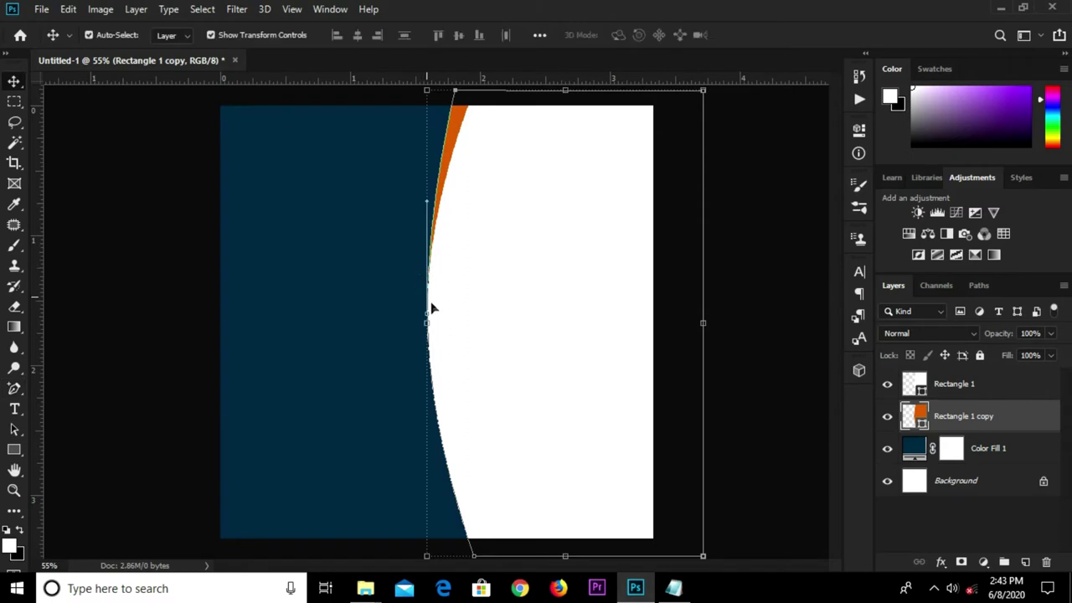
pyautogui.moveTo(429, 320); pyautogui.dragTo(411, 318)
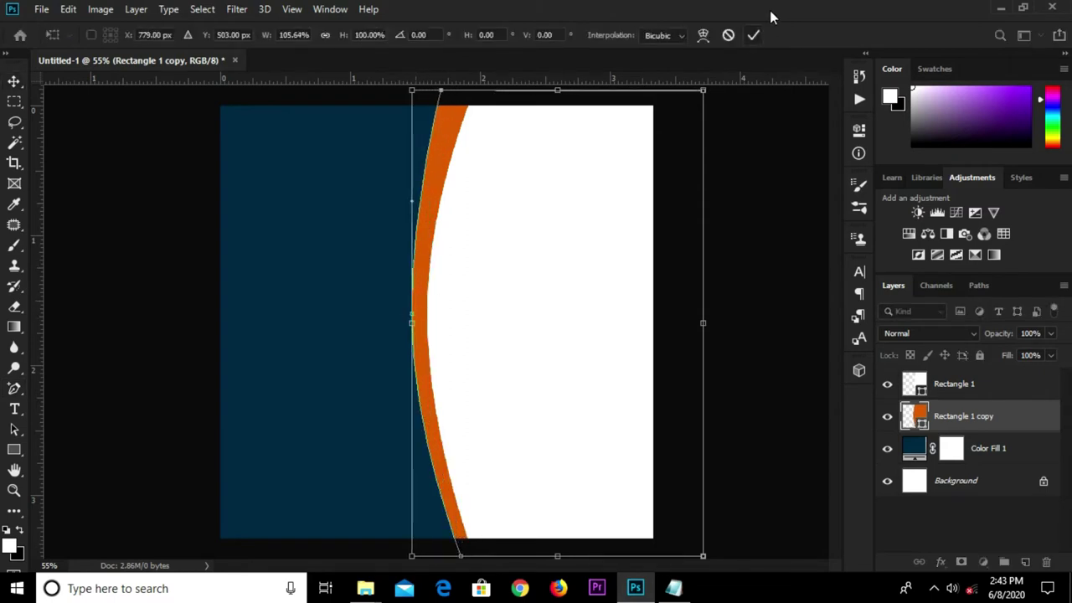
pyautogui.click(753, 37)
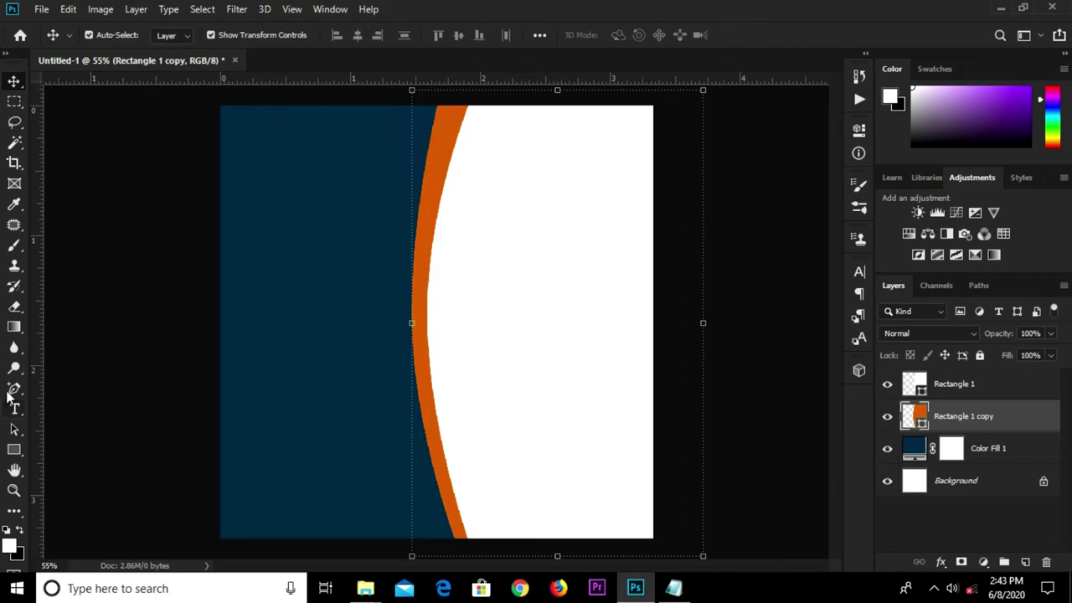
# Reshape the orange curve's bottom anchor to adjust the lower curve
pyautogui.moveTo(12, 392); pyautogui.dragTo(78, 435)
pyautogui.hotkey('ctrl', '-')
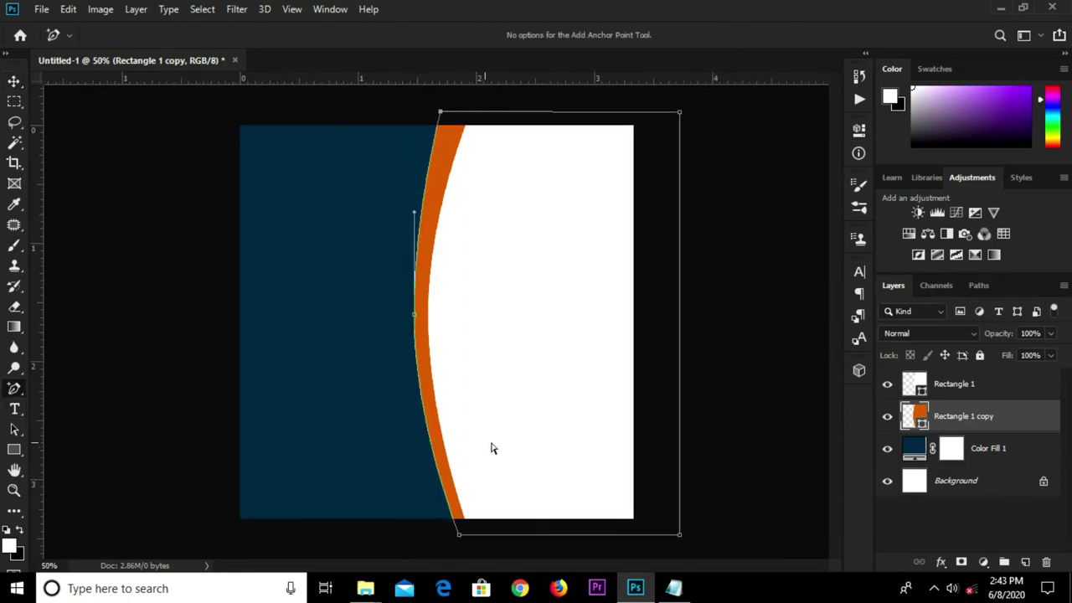
pyautogui.scroll(-2, 489, 449)
pyautogui.moveTo(453, 484); pyautogui.dragTo(473, 481)
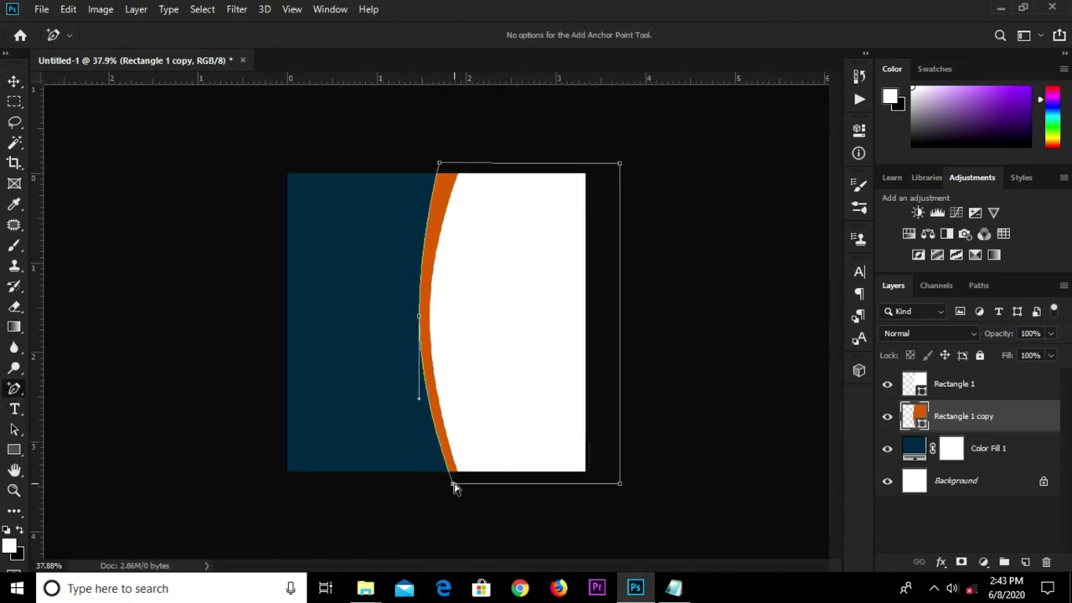
pyautogui.moveTo(473, 481); pyautogui.dragTo(466, 492)
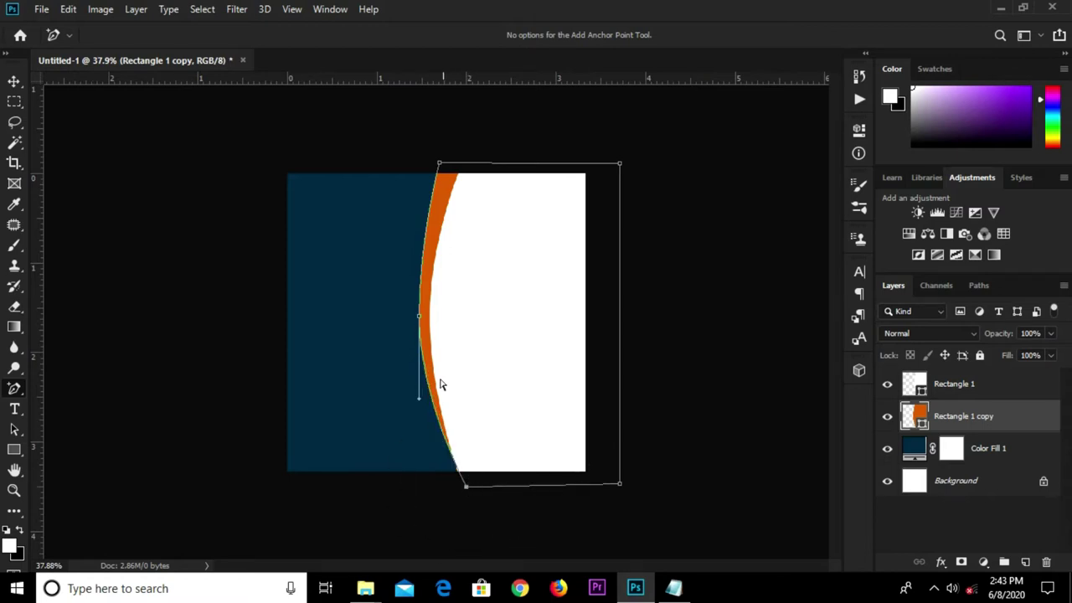
pyautogui.press('v')
# Nudge the orange strip slightly right, deselect it, and zoom out to 50%
pyautogui.scroll(1, 649, 270)
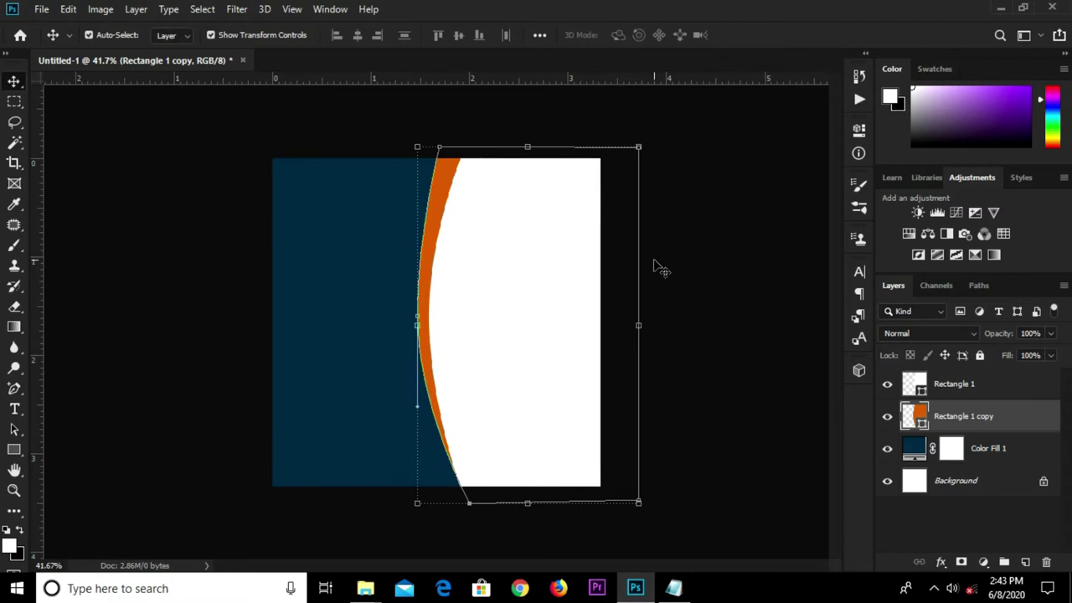
pyautogui.scroll(2, 667, 268)
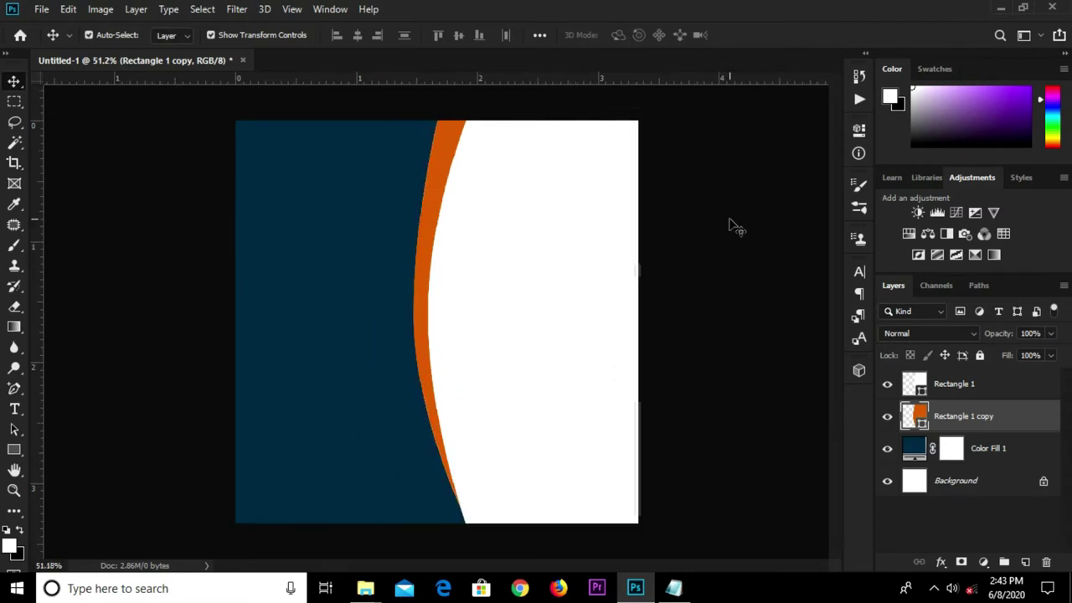
pyautogui.click(735, 226)
pyautogui.click(436, 199)
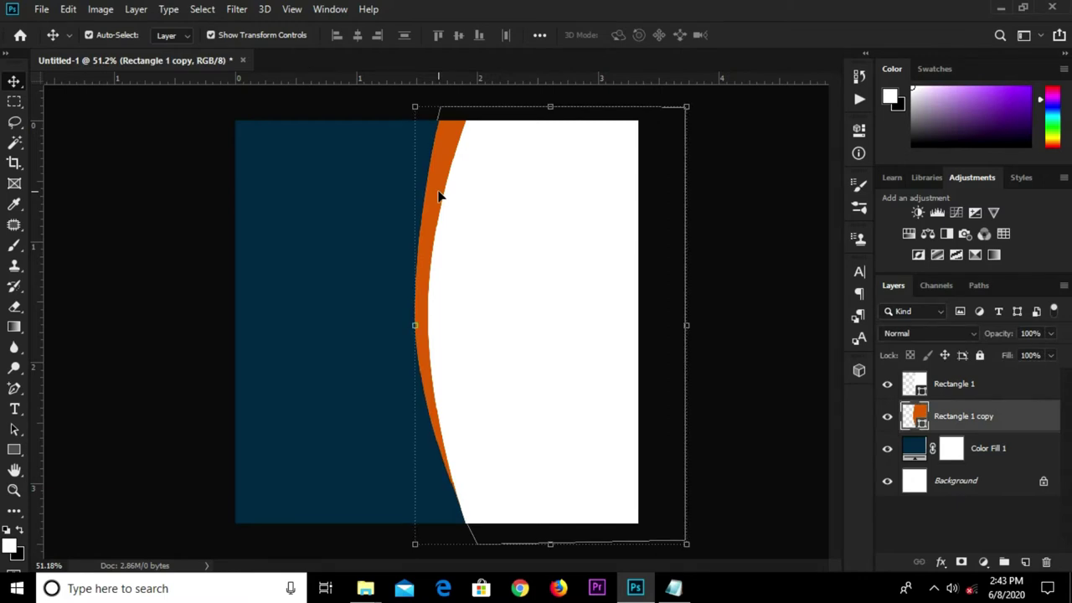
pyautogui.moveTo(438, 196); pyautogui.dragTo(441, 196)
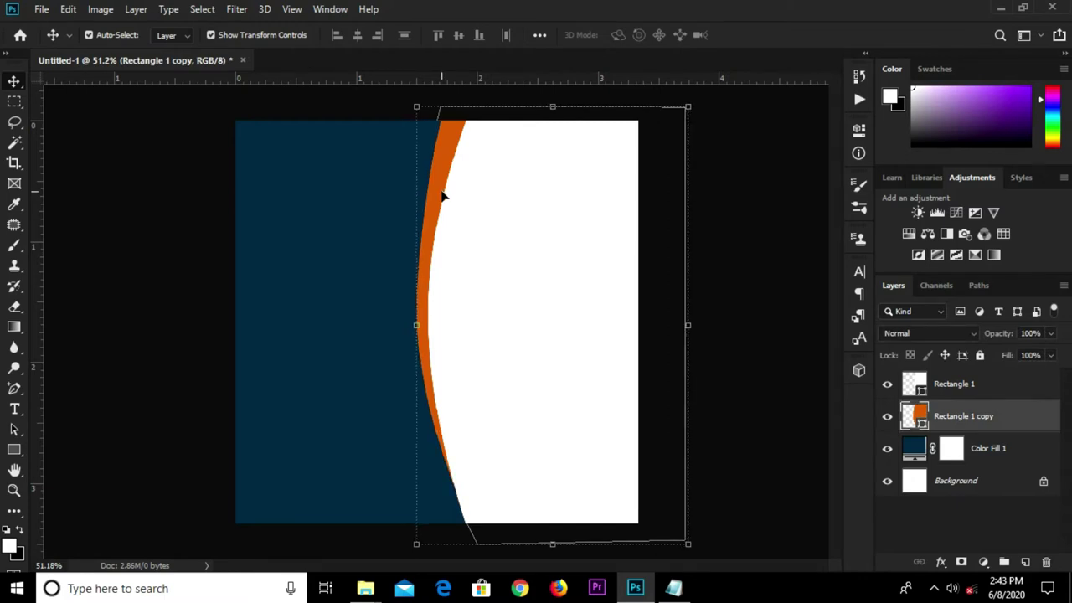
pyautogui.click(157, 204)
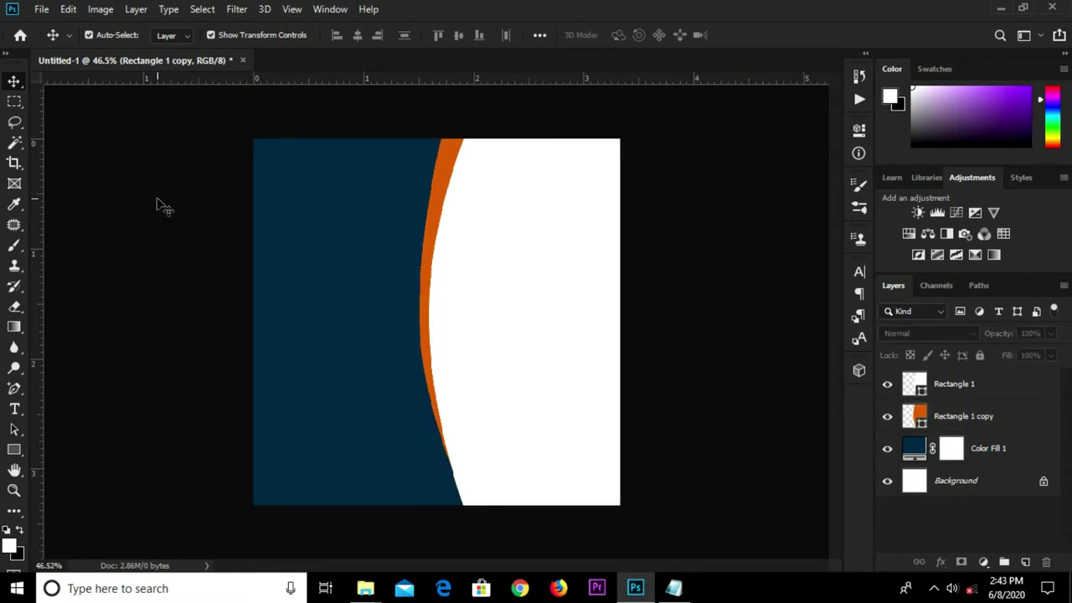
pyautogui.press('ctrl')
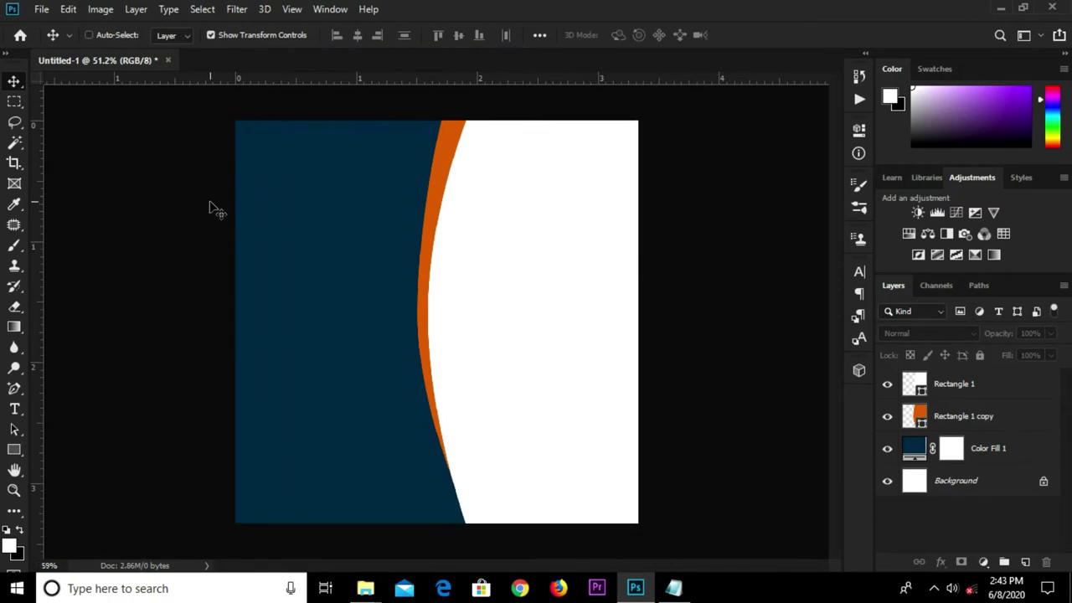
pyautogui.hotkey('ctrl', '-')
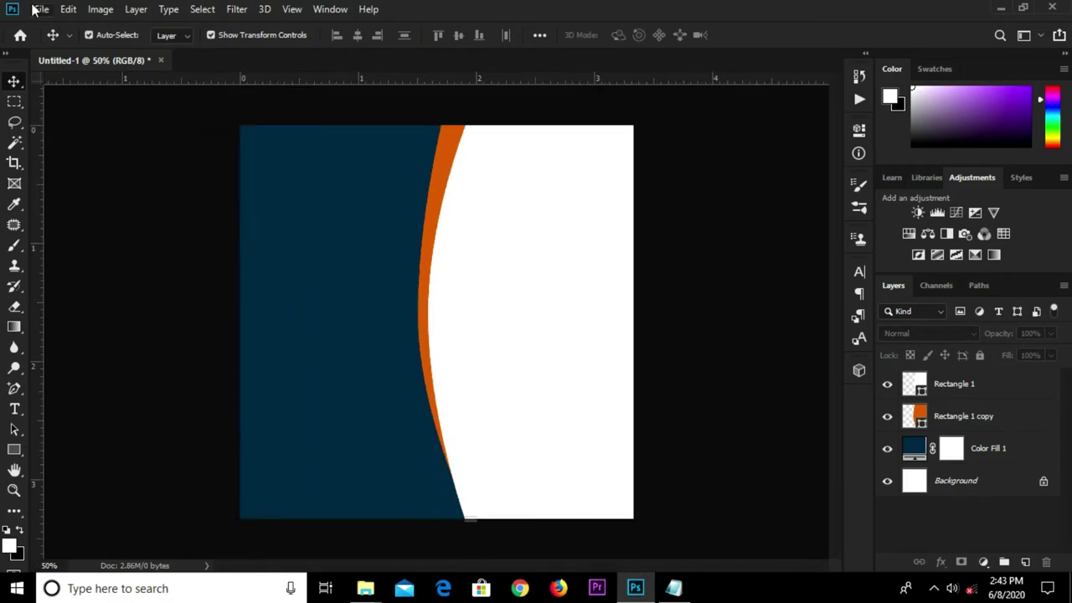
# Place Embedded the linkedin-sales-navigator photo from Downloads > Social media 2
pyautogui.click(40, 10)
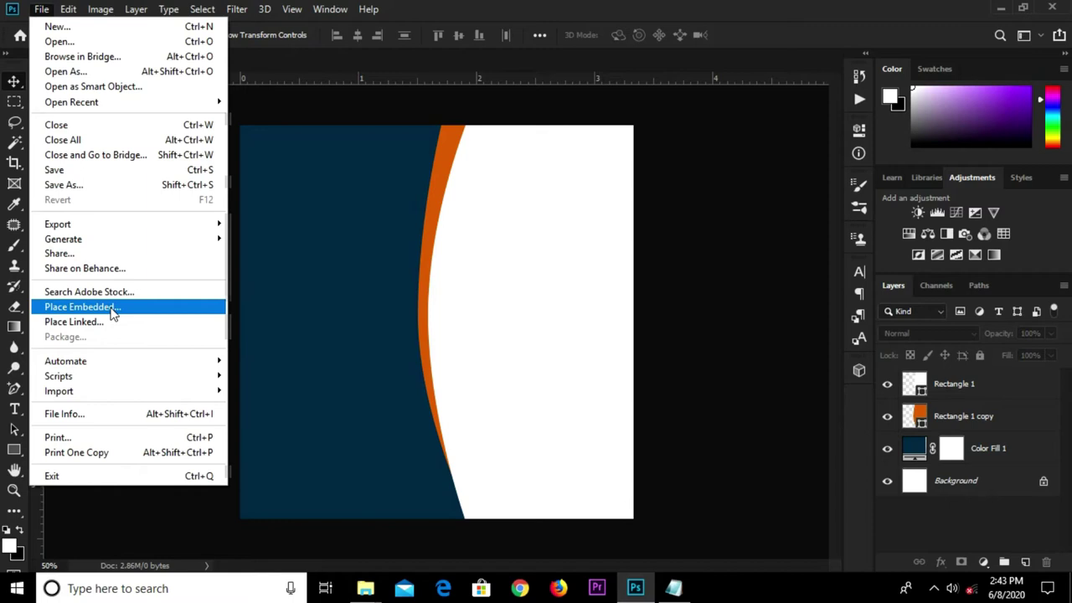
pyautogui.click(111, 310)
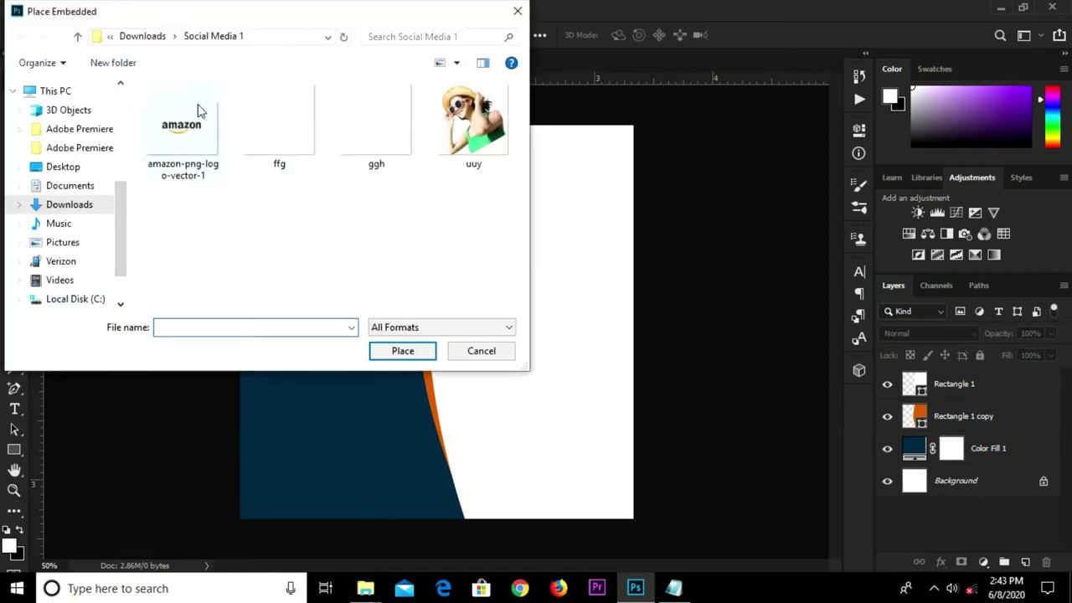
pyautogui.click(144, 36)
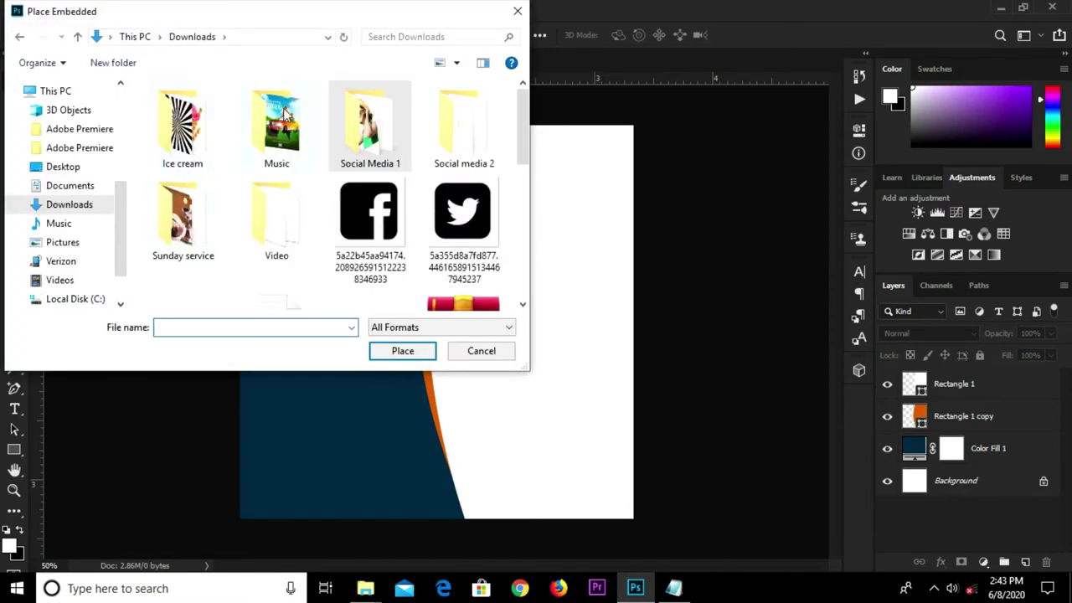
pyautogui.click(451, 126)
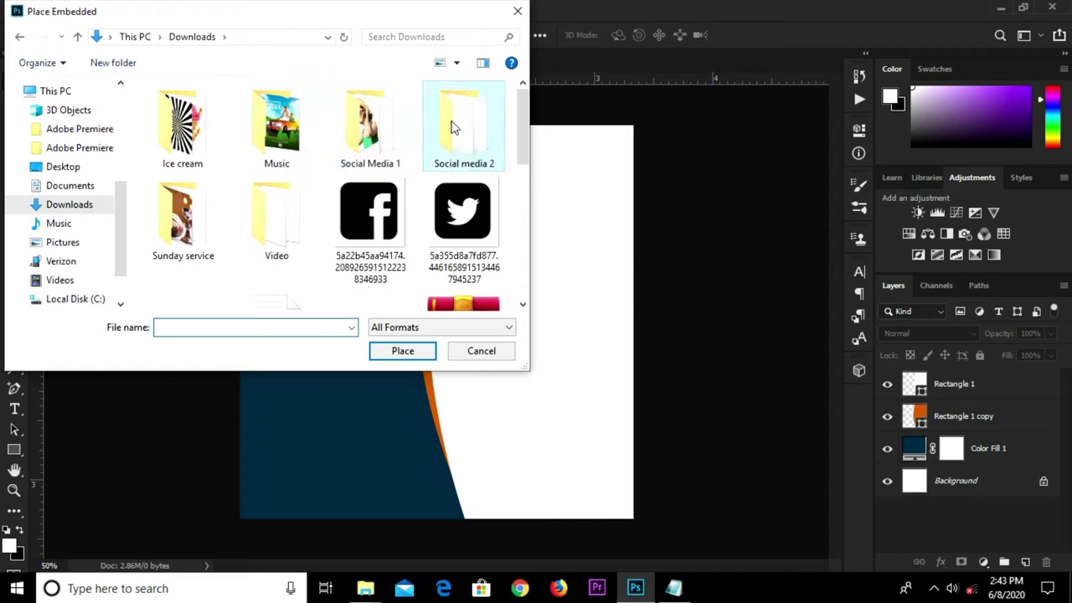
pyautogui.doubleClick(452, 126)
pyautogui.click(383, 140)
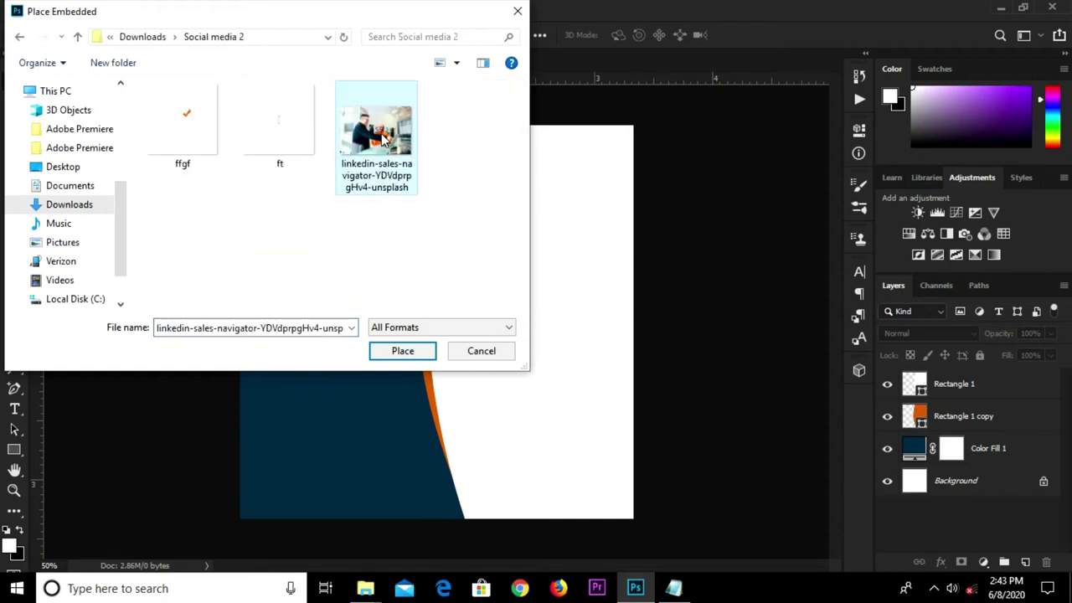
pyautogui.click(396, 353)
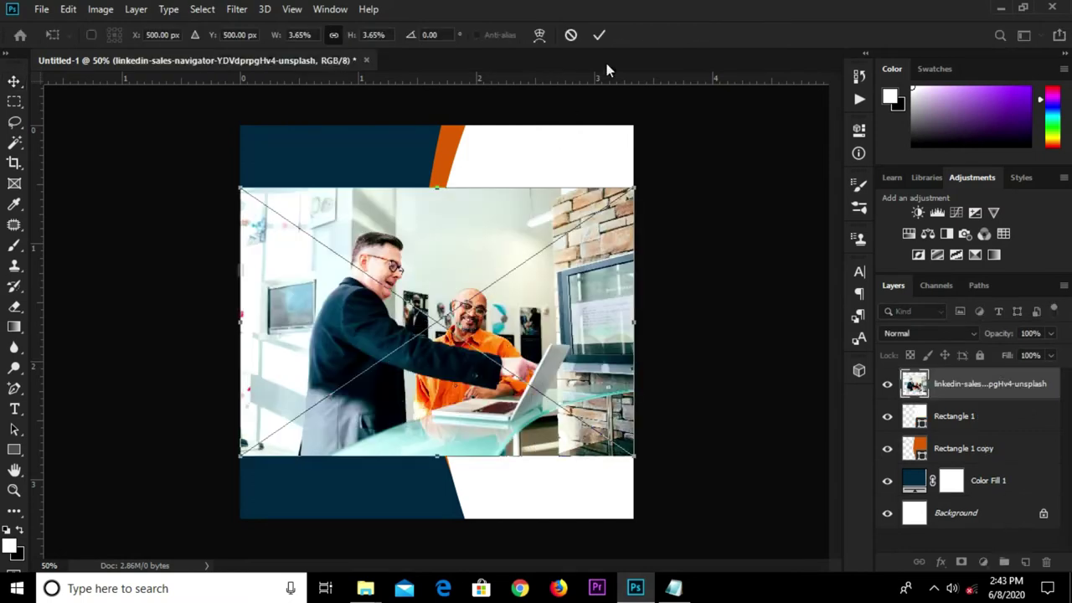
# Commit the placed office photo and flip it horizontally
pyautogui.click(598, 35)
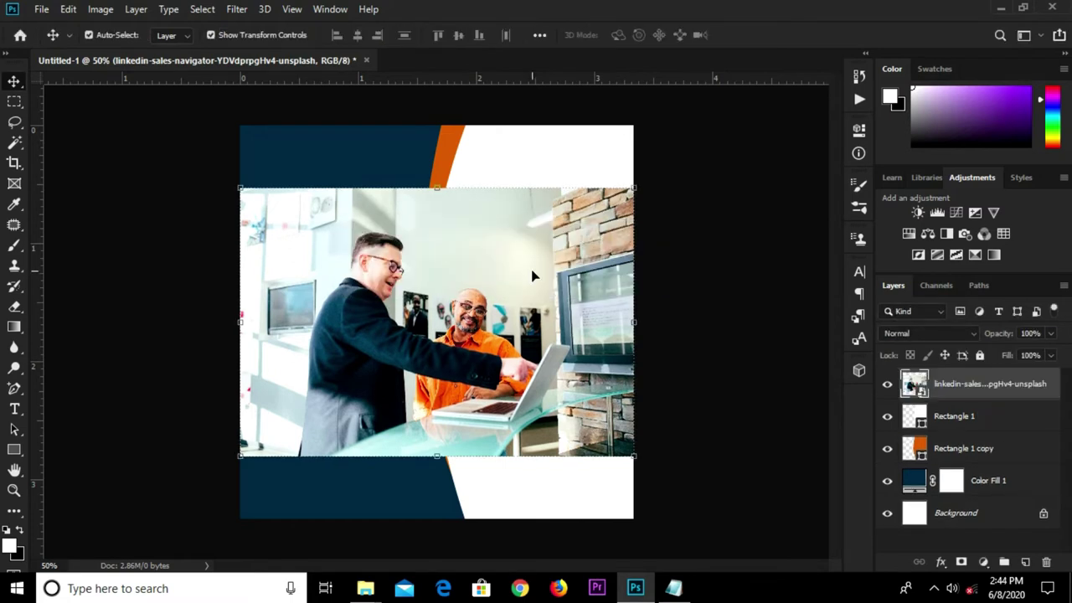
pyautogui.hotkey('ctrl', 't')
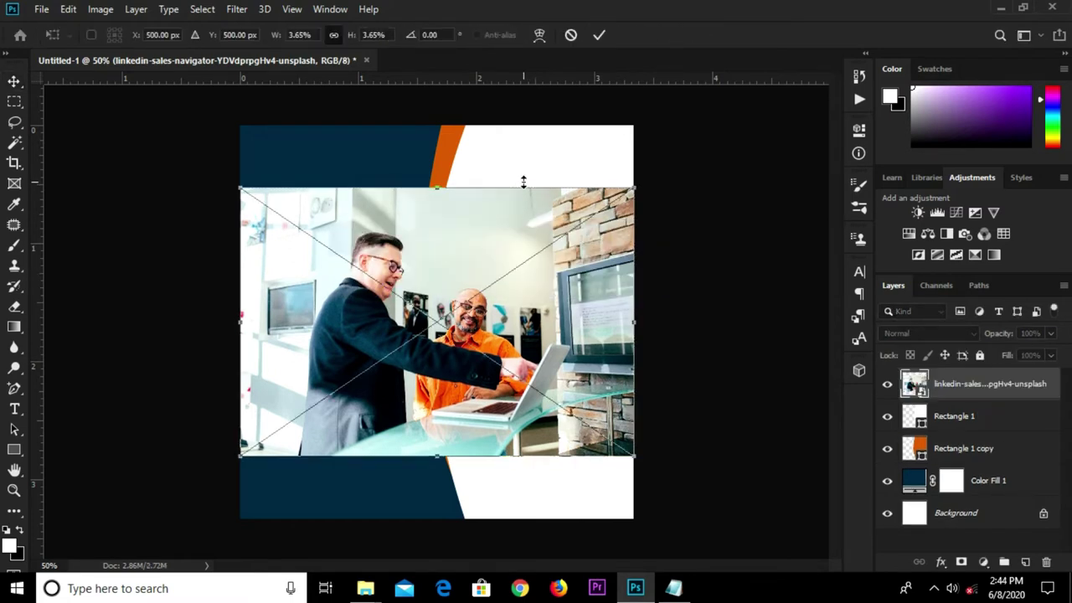
pyautogui.rightClick(530, 249)
pyautogui.click(576, 430)
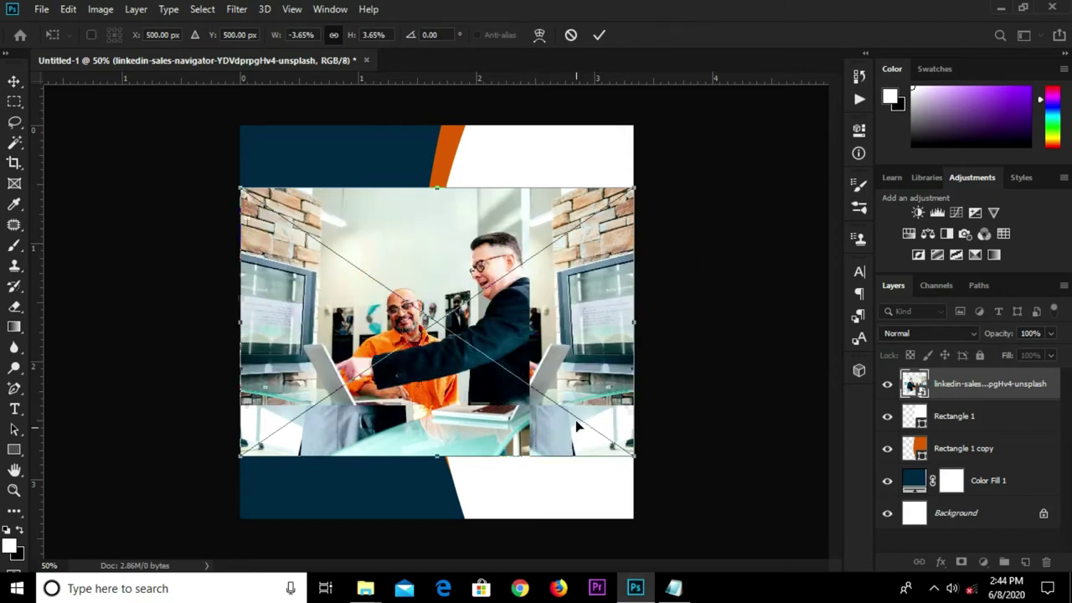
# Enlarge and reposition the photo to cover the whole canvas, then commit
pyautogui.moveTo(479, 324); pyautogui.dragTo(479, 247)
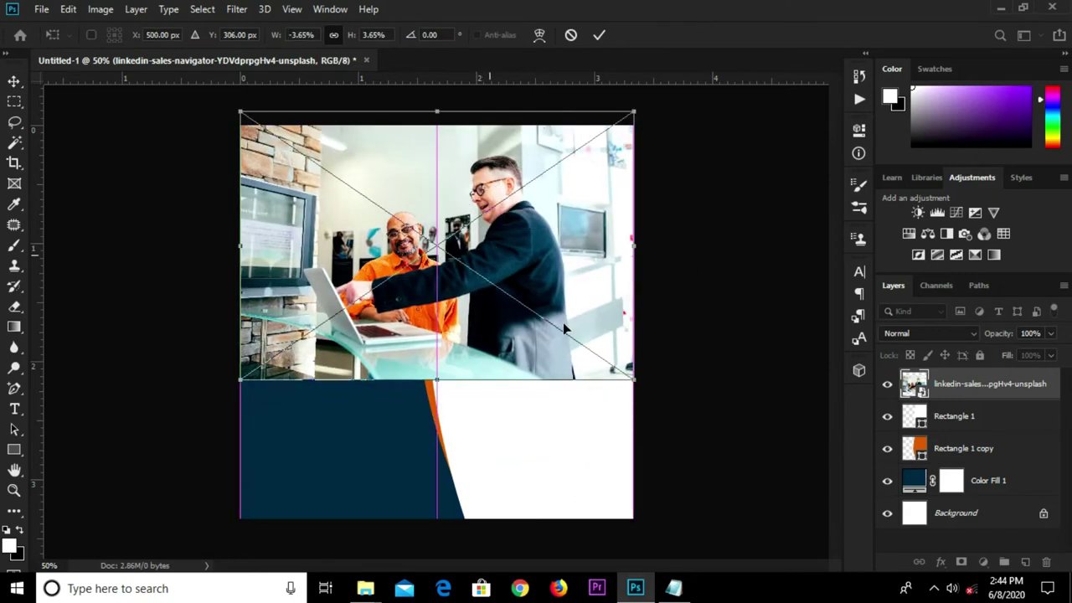
pyautogui.moveTo(634, 378); pyautogui.dragTo(811, 523)
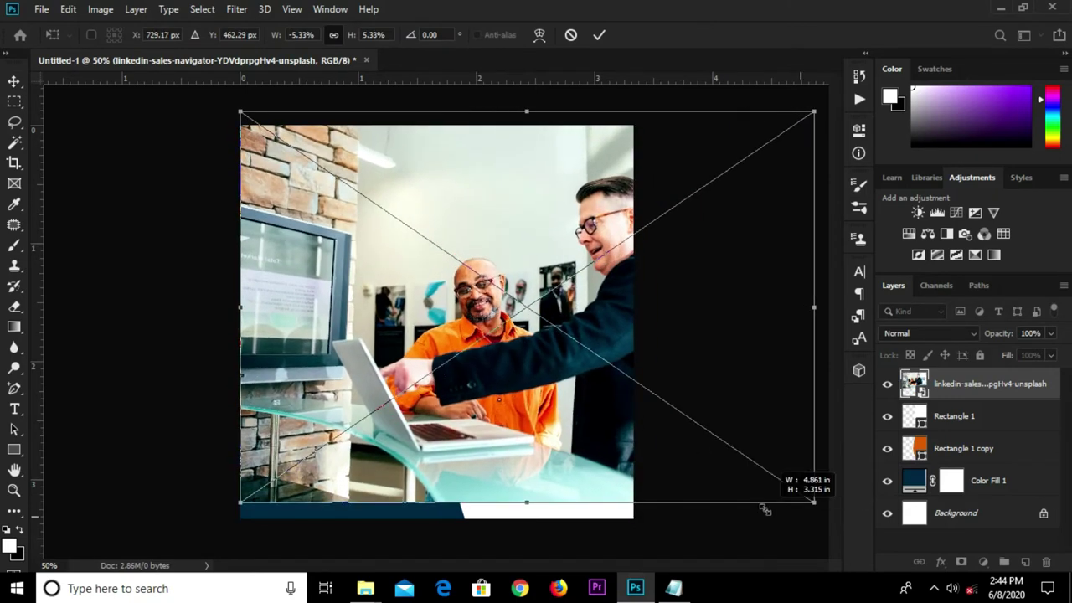
pyautogui.moveTo(562, 422)
pyautogui.mouseDown()
pyautogui.moveTo(559, 456)
pyautogui.moveTo(536, 438)
pyautogui.mouseUp()
pyautogui.moveTo(791, 514); pyautogui.dragTo(813, 534)
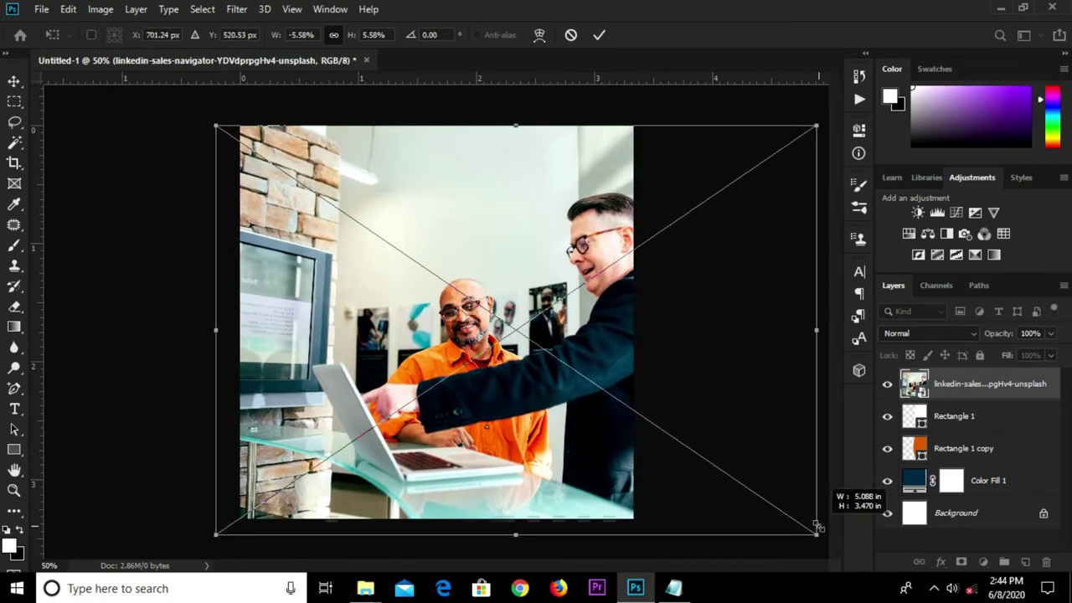
pyautogui.moveTo(549, 434)
pyautogui.mouseDown()
pyautogui.moveTo(487, 444)
pyautogui.moveTo(546, 441)
pyautogui.mouseUp()
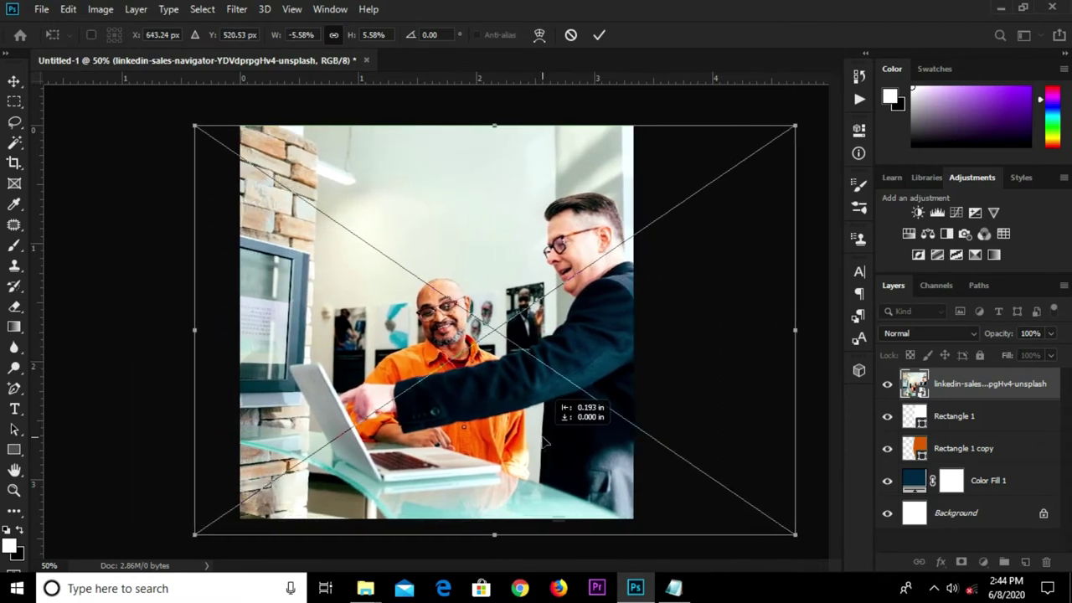
pyautogui.click(598, 40)
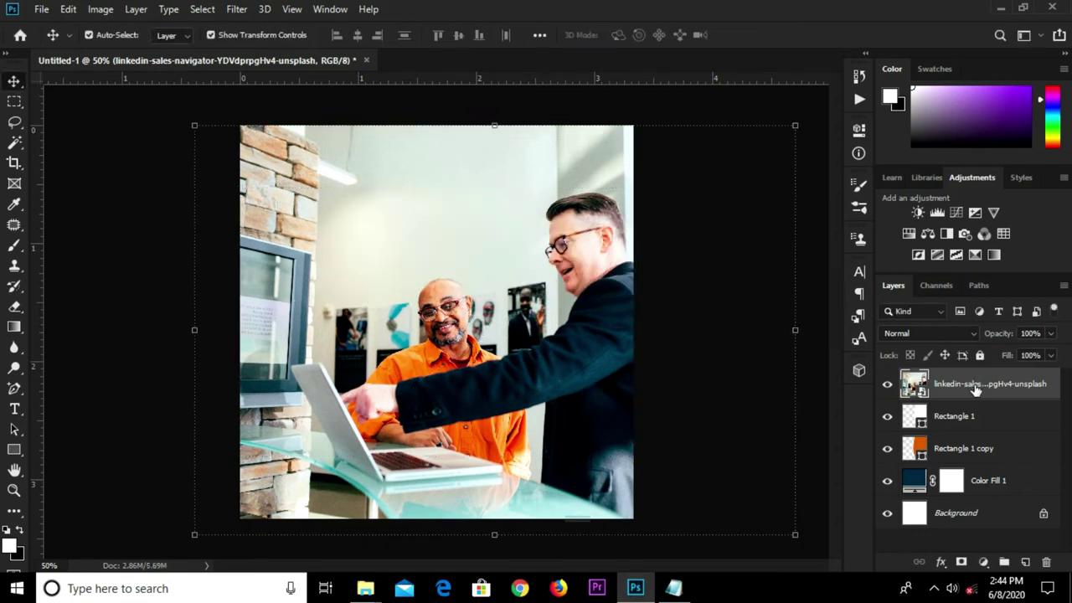
# Create a clipping mask of the office photo onto the white curved shape and deselect it
pyautogui.rightClick(974, 388)
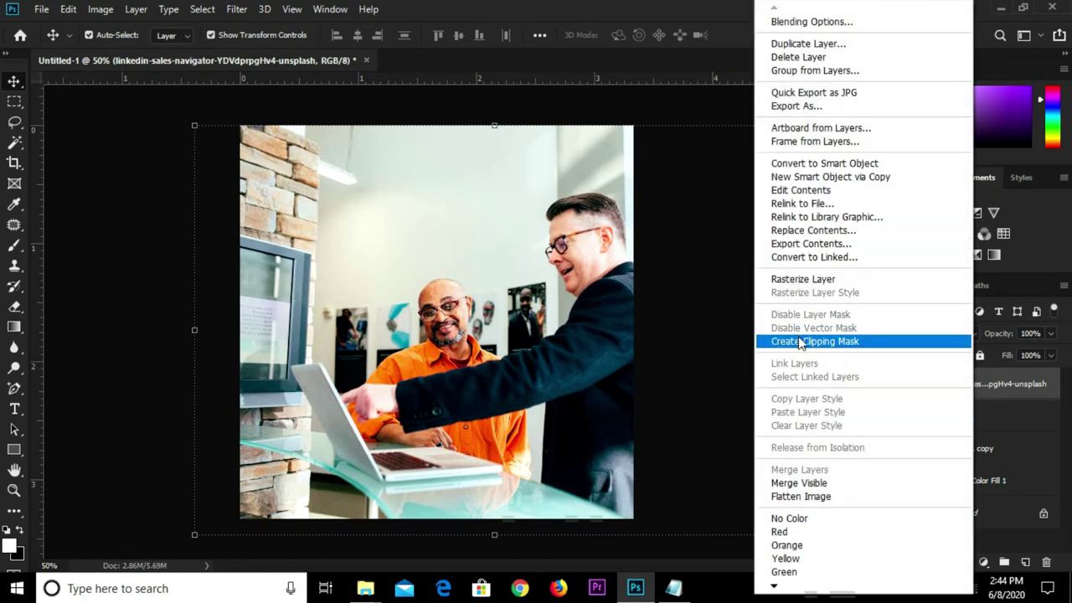
pyautogui.click(794, 338)
pyautogui.click(722, 343)
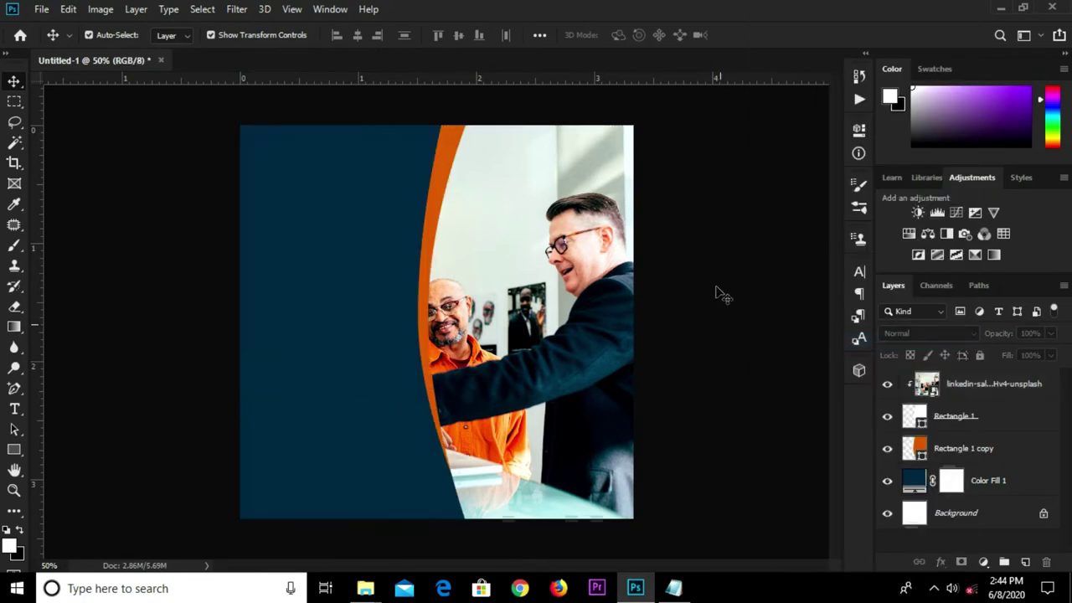
pyautogui.click(502, 244)
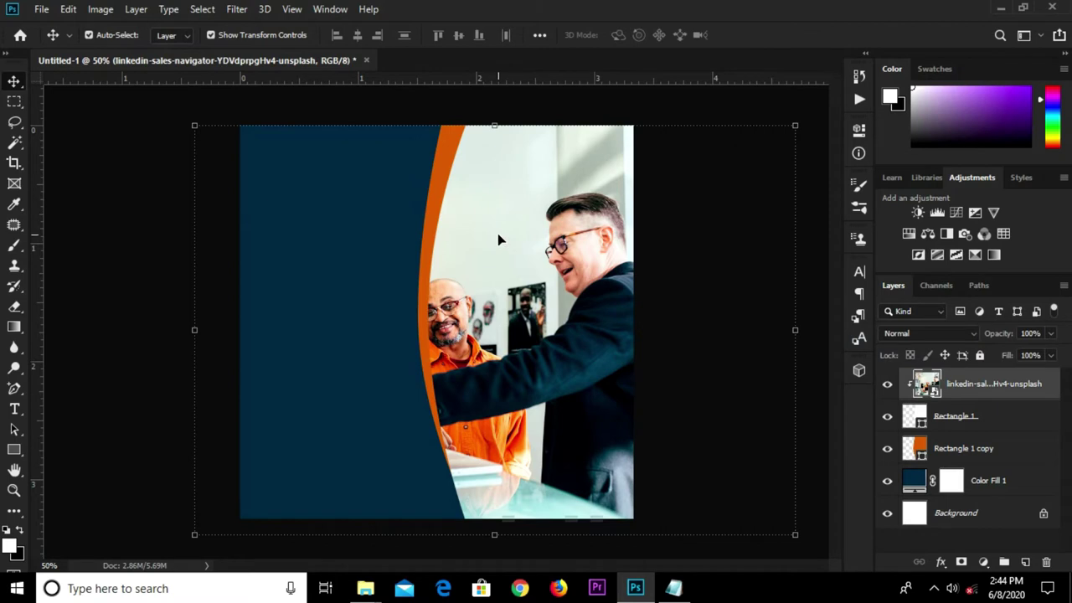
pyautogui.click(117, 253)
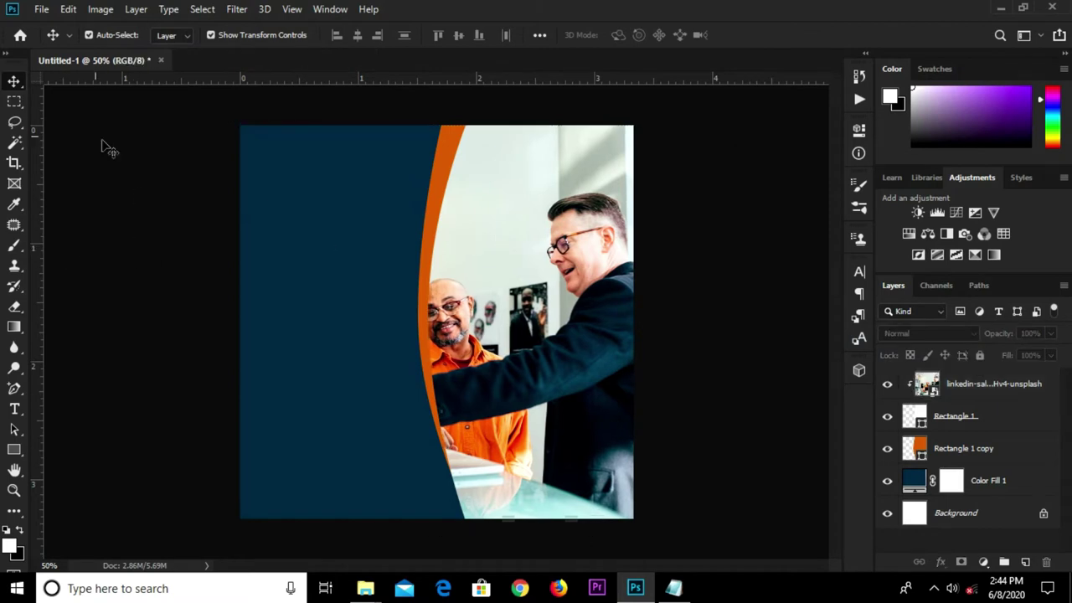
pyautogui.click(14, 412)
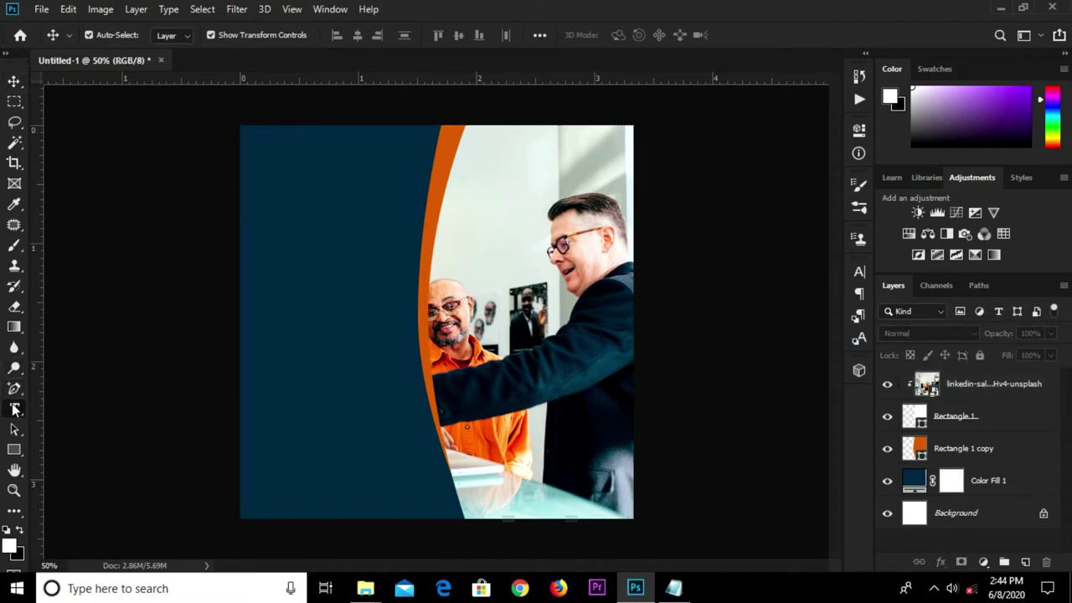
# Paste the word 'Business' from the notes as a text layer near the navy area's top-left
pyautogui.click(673, 590)
pyautogui.moveTo(661, 160); pyautogui.dragTo(606, 160)
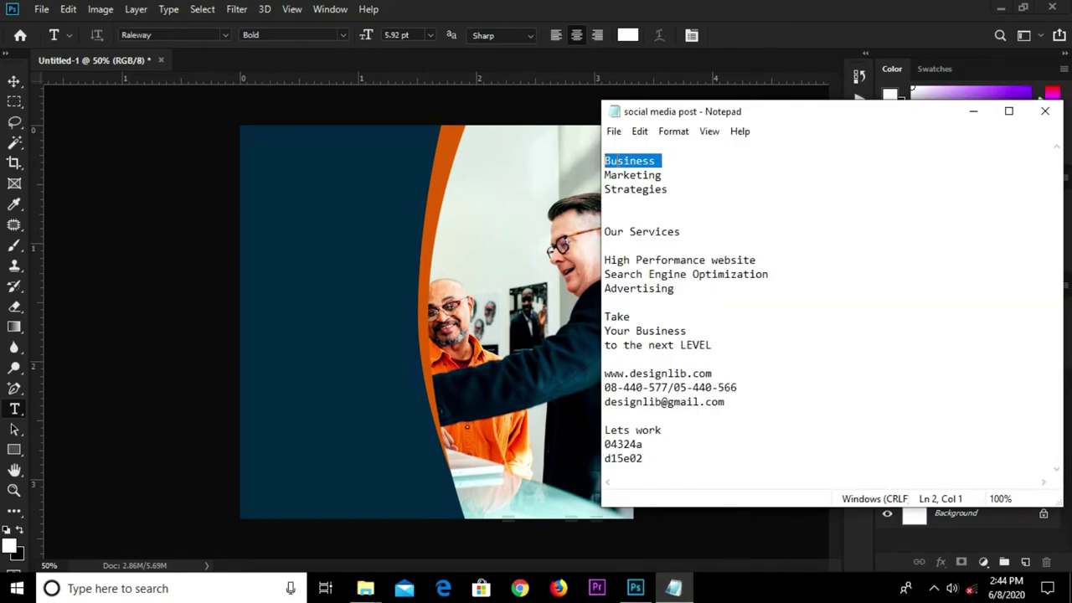
pyautogui.rightClick(618, 160)
pyautogui.click(666, 211)
pyautogui.click(325, 204)
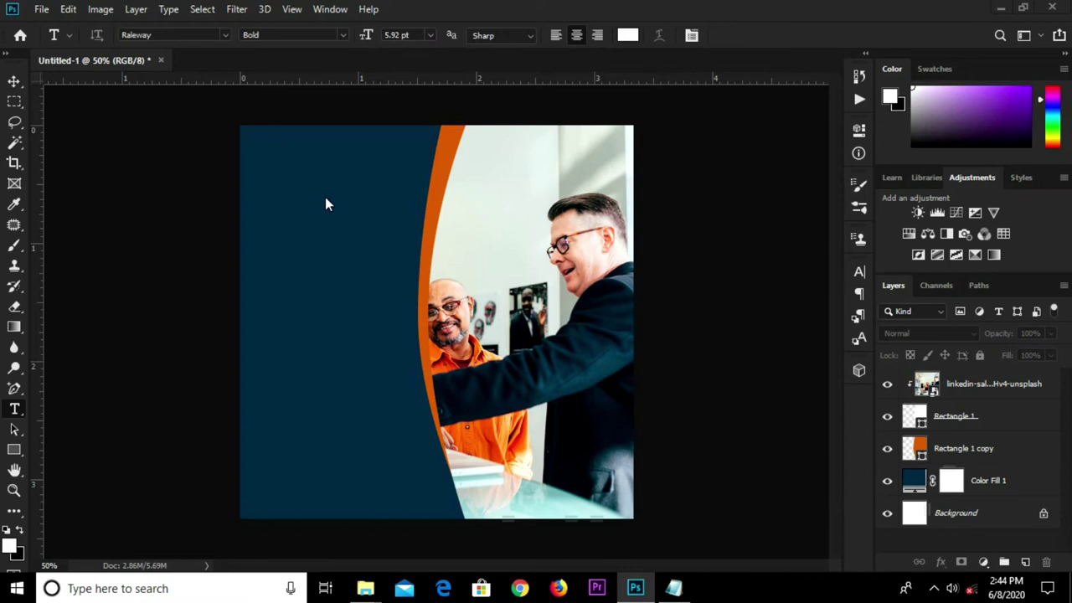
pyautogui.click(277, 184)
pyautogui.hotkey('ctrl', 'v')
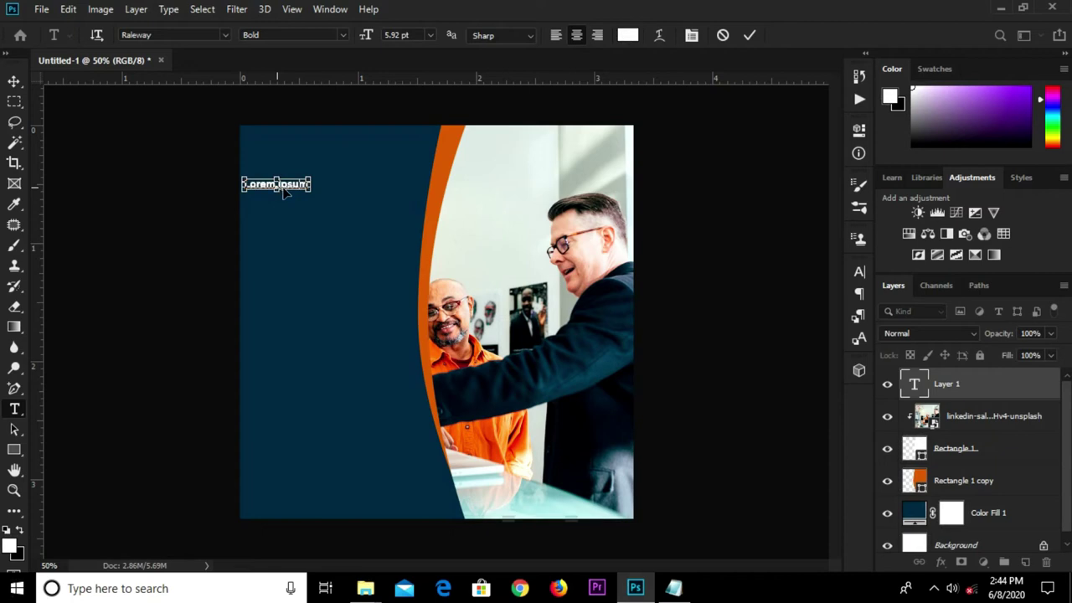
pyautogui.click(749, 35)
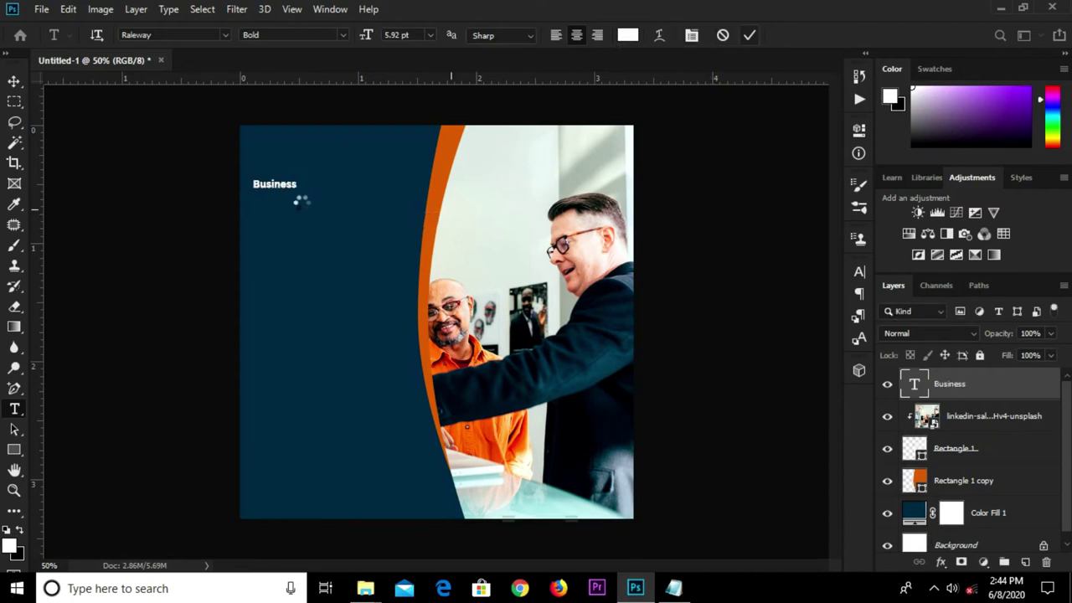
pyautogui.press('v')
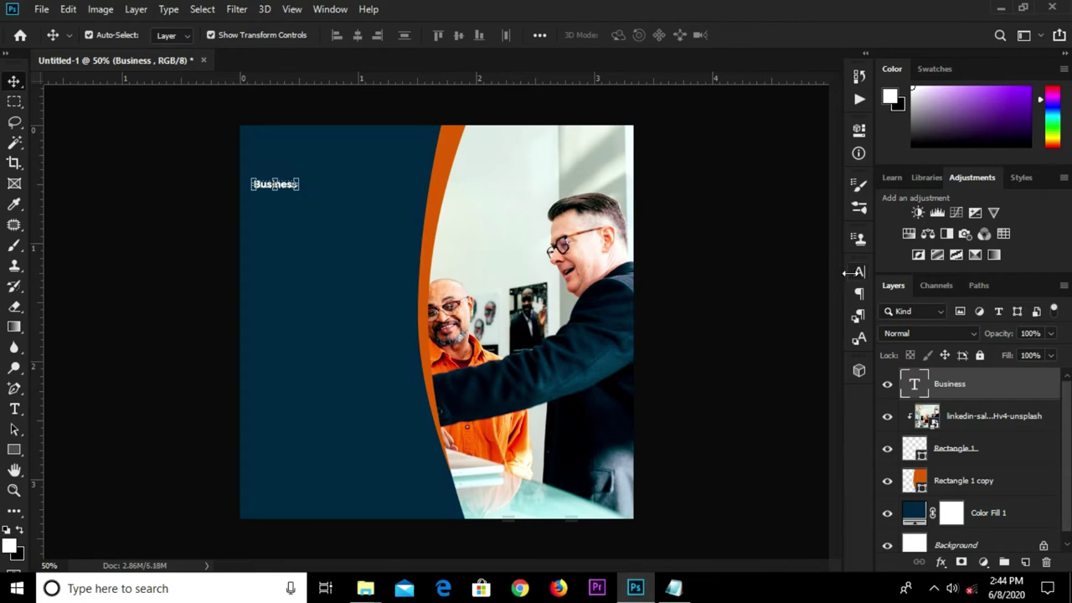
# Set Business to Raleway Light 13 pt and shift it slightly down and right
pyautogui.click(859, 270)
pyautogui.click(832, 294)
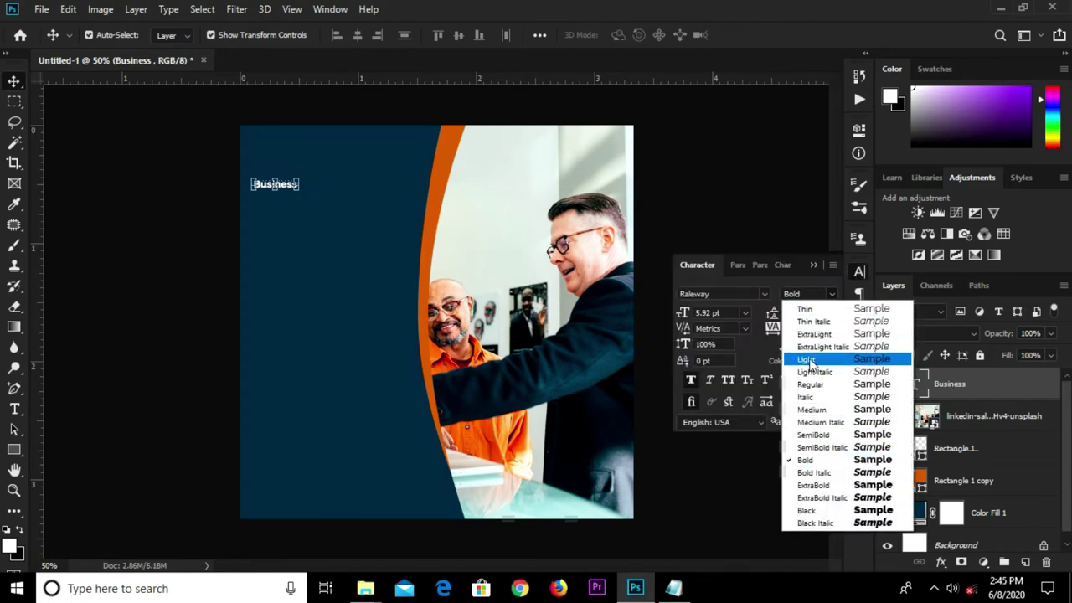
pyautogui.click(809, 360)
pyautogui.click(672, 313)
pyautogui.write('3')
pyautogui.press('Return')
pyautogui.moveTo(293, 188); pyautogui.dragTo(325, 205)
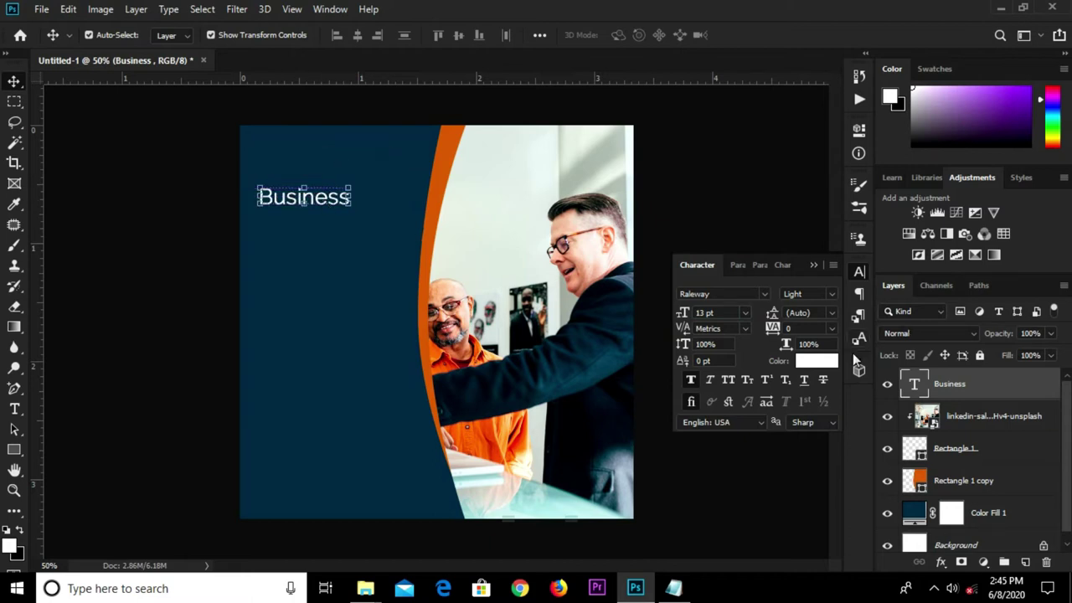
# Duplicate the Business text just below the original
pyautogui.click(810, 261)
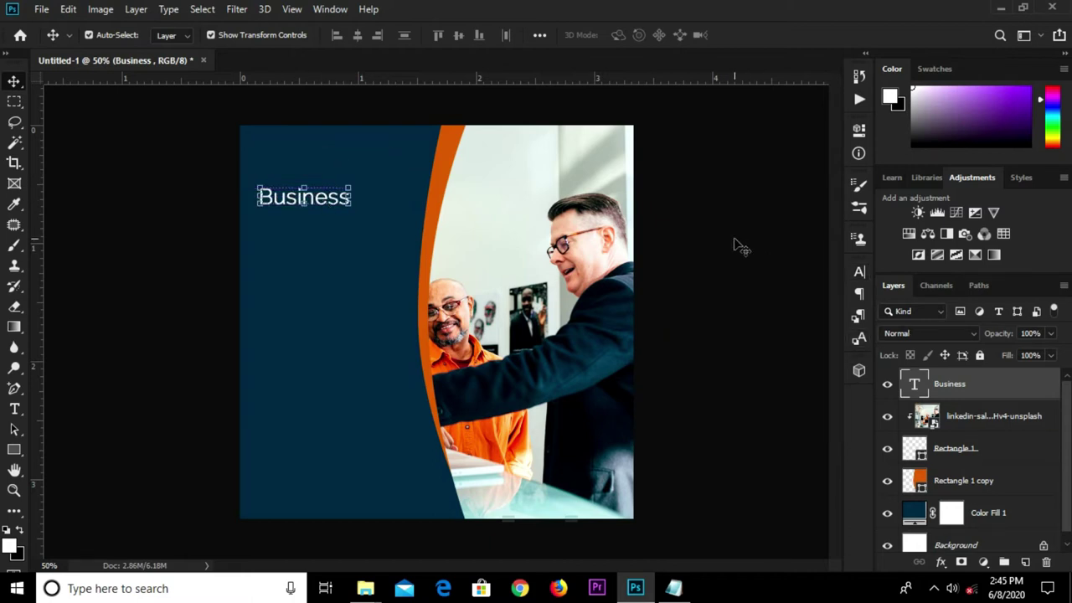
pyautogui.click(659, 246)
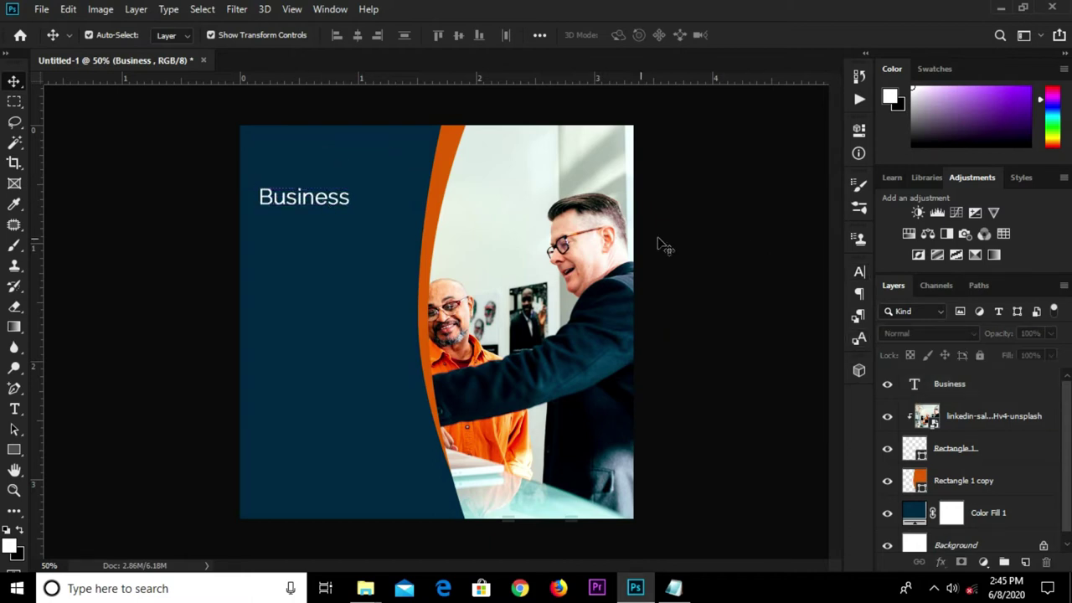
pyautogui.click(322, 200)
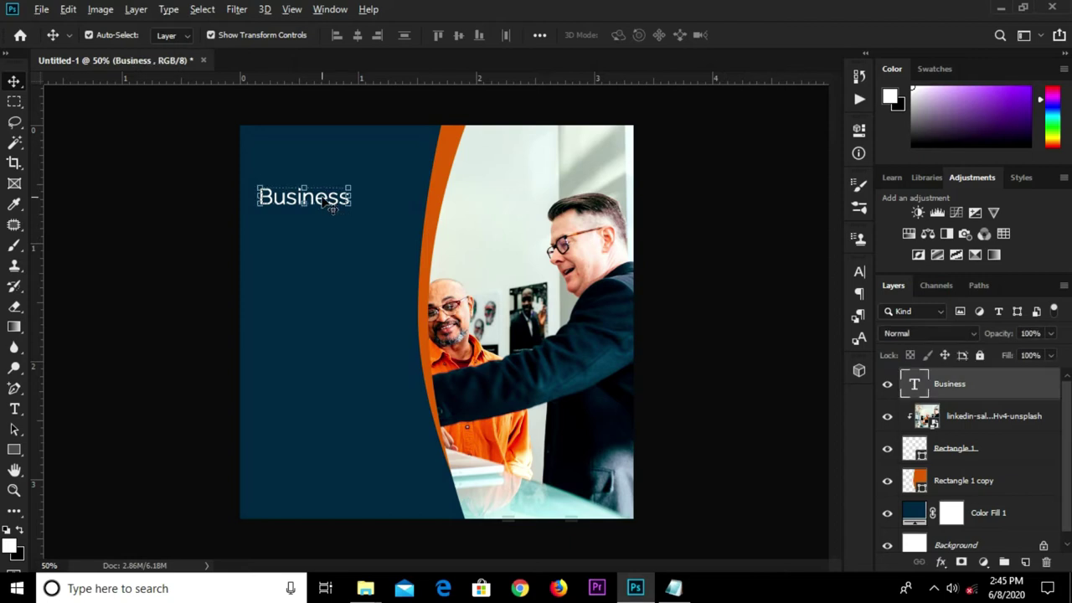
pyautogui.moveTo(323, 197); pyautogui.dragTo(322, 213)
# Replace the duplicated Business line with 'Marketing' copied from the notes
pyautogui.press('Down')
pyautogui.press('Down')
pyautogui.press('Down')
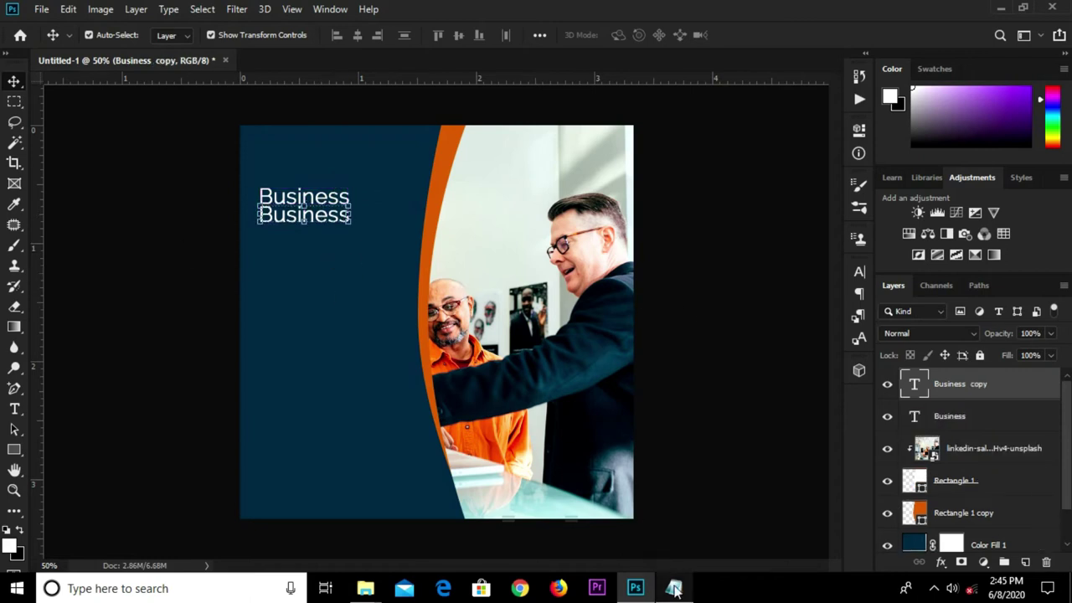
pyautogui.click(674, 588)
pyautogui.tripleClick(669, 175)
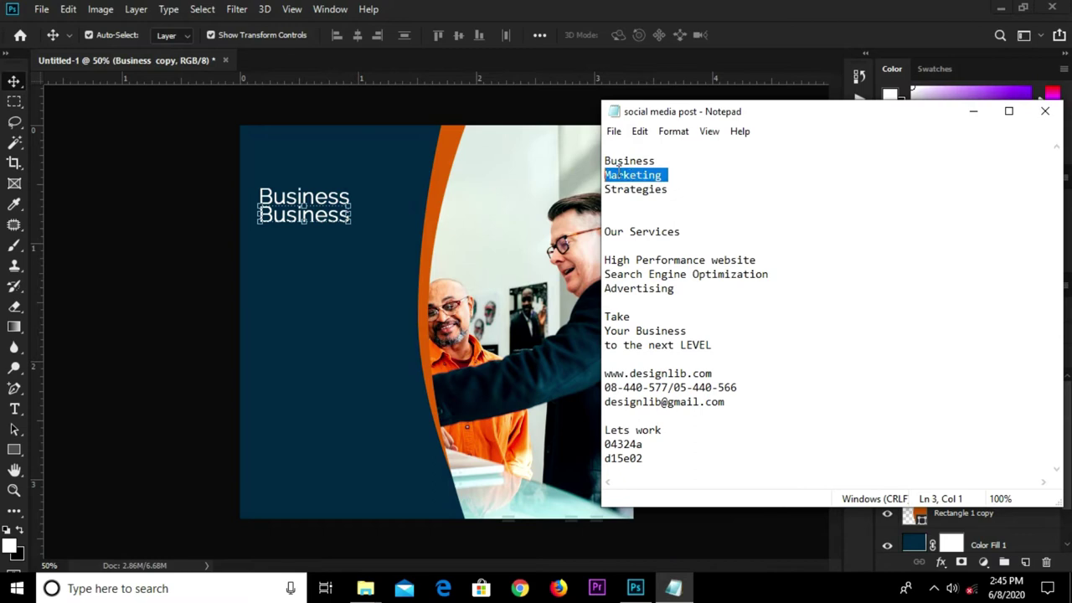
pyautogui.rightClick(619, 170)
pyautogui.click(672, 232)
pyautogui.click(316, 215)
pyautogui.press('t')
pyautogui.click(317, 215)
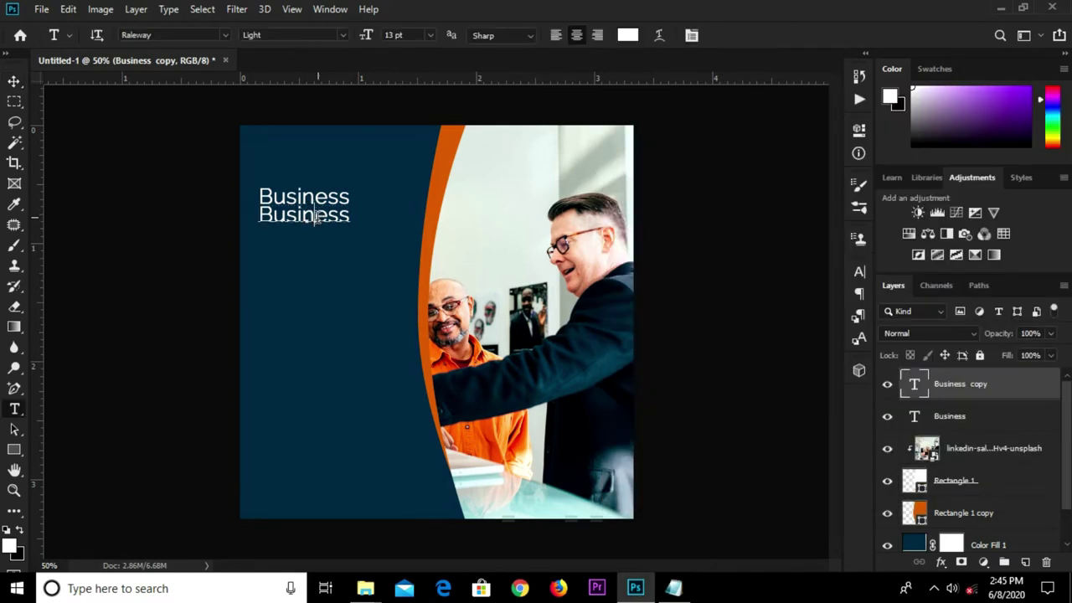
pyautogui.doubleClick(316, 215)
pyautogui.hotkey('ctrl', 'v')
pyautogui.click(751, 36)
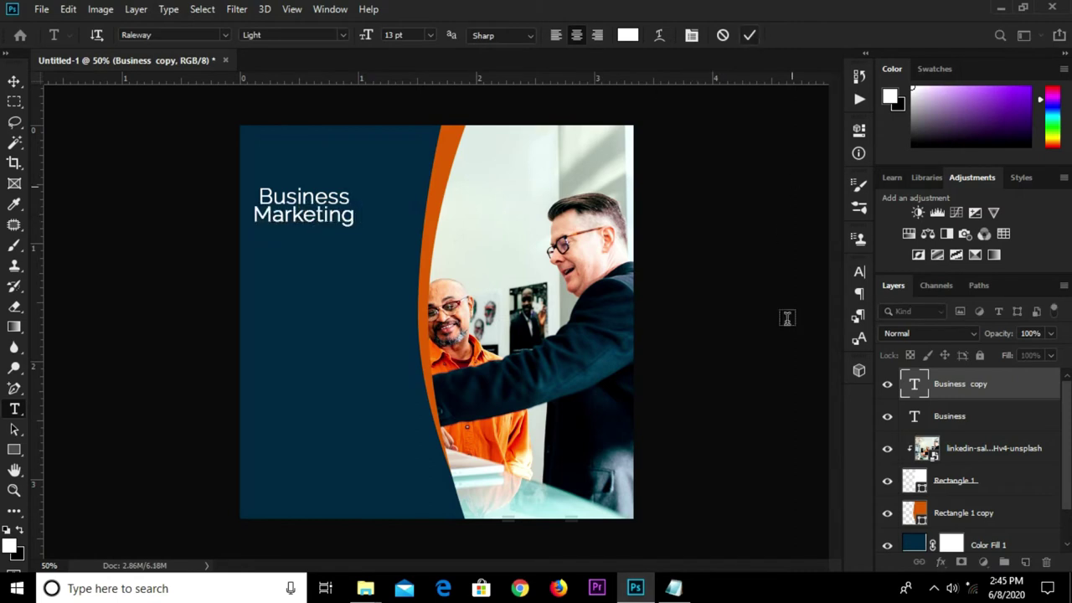
# Make MARKETING All Caps and align its left edge under Business
pyautogui.click(860, 273)
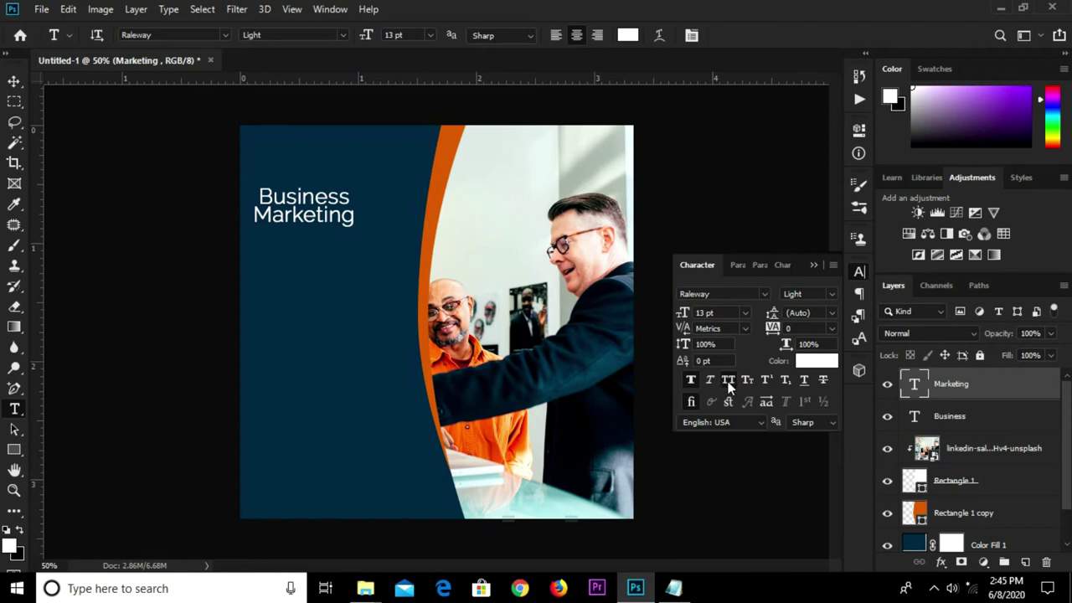
pyautogui.click(728, 381)
pyautogui.click(811, 265)
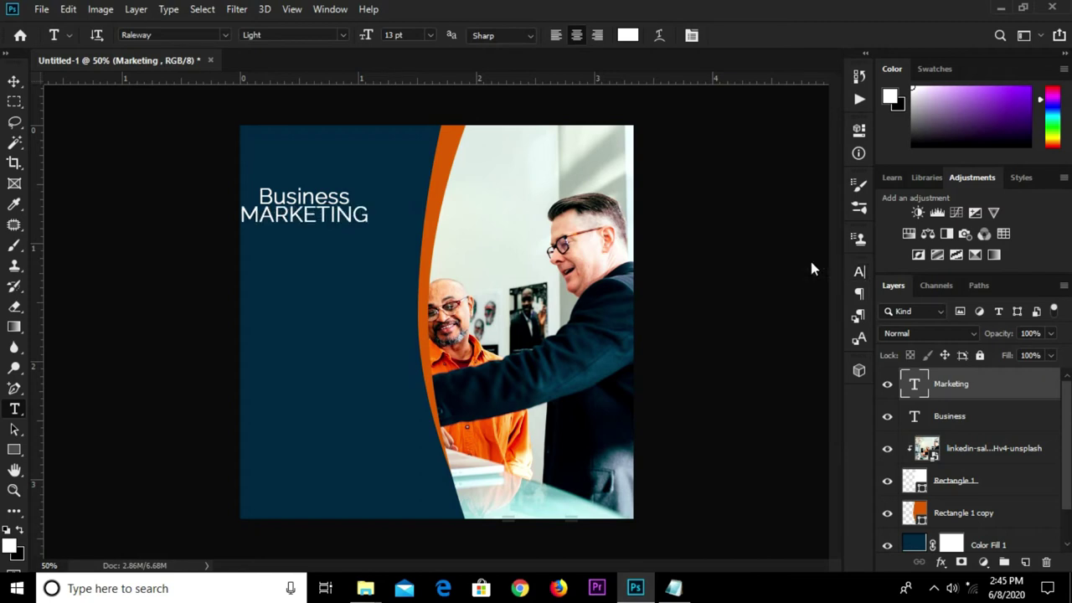
pyautogui.press('v')
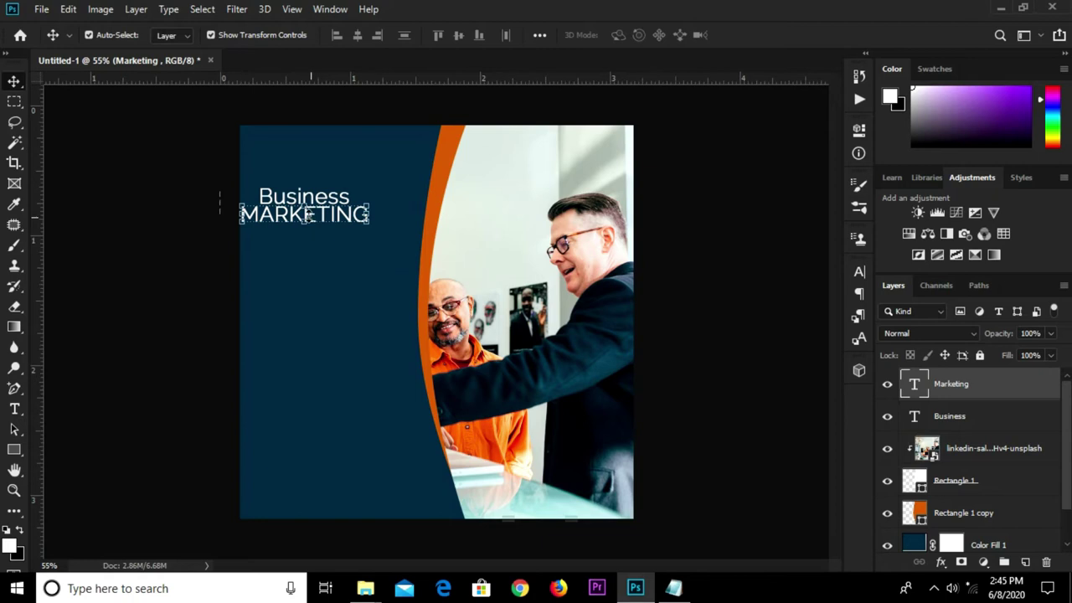
pyautogui.scroll(1, 307, 213)
pyautogui.moveTo(301, 205); pyautogui.dragTo(322, 207)
pyautogui.press('Down')
pyautogui.press('Down')
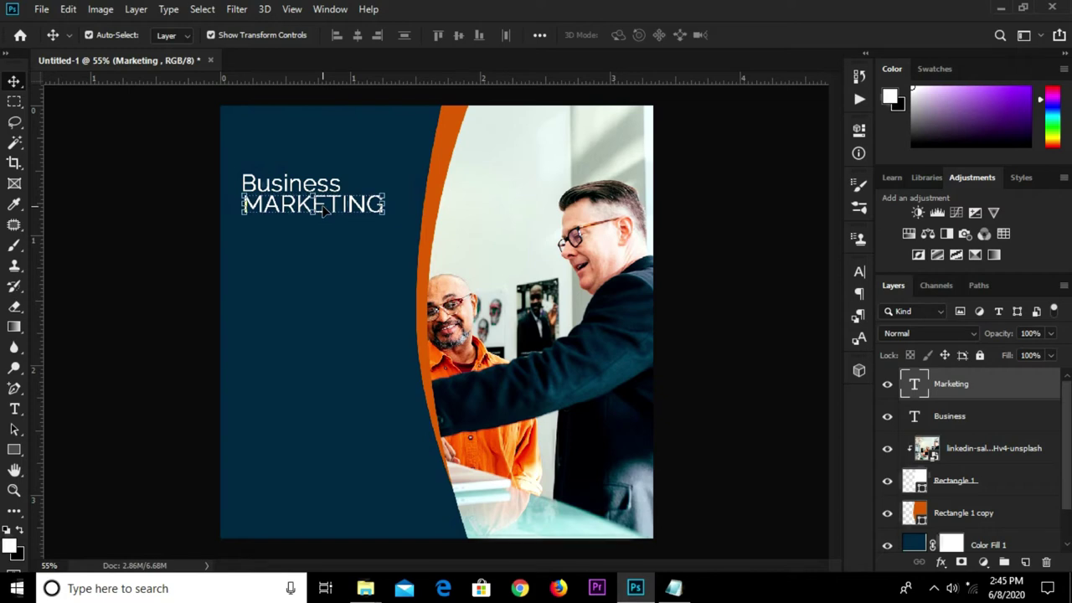
# Set MARKETING to Raleway Bold at 14 pt
pyautogui.click(858, 274)
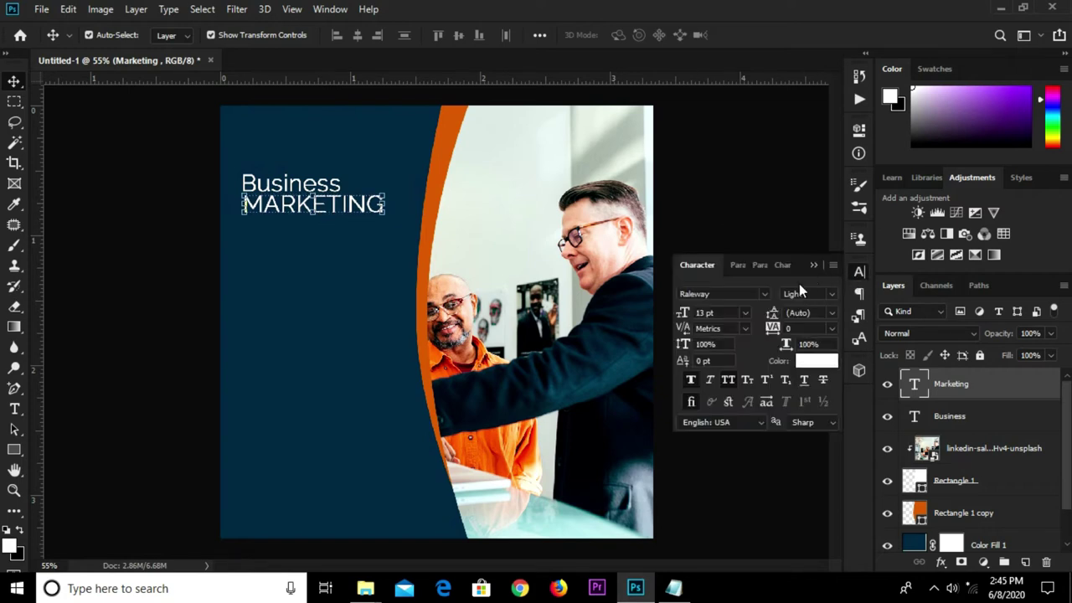
pyautogui.click(827, 294)
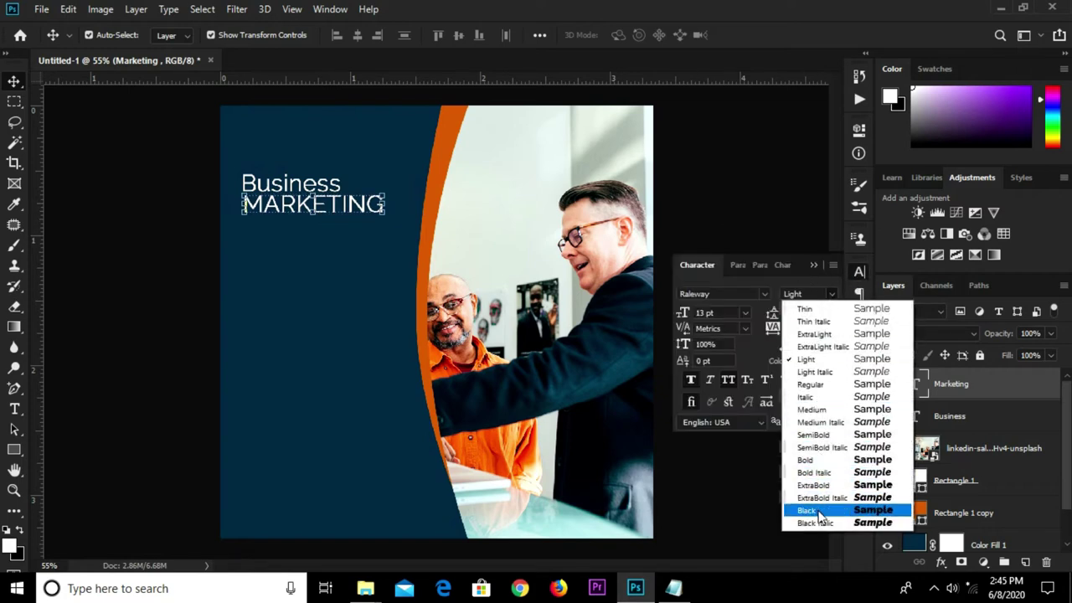
pyautogui.click(821, 463)
pyautogui.click(720, 461)
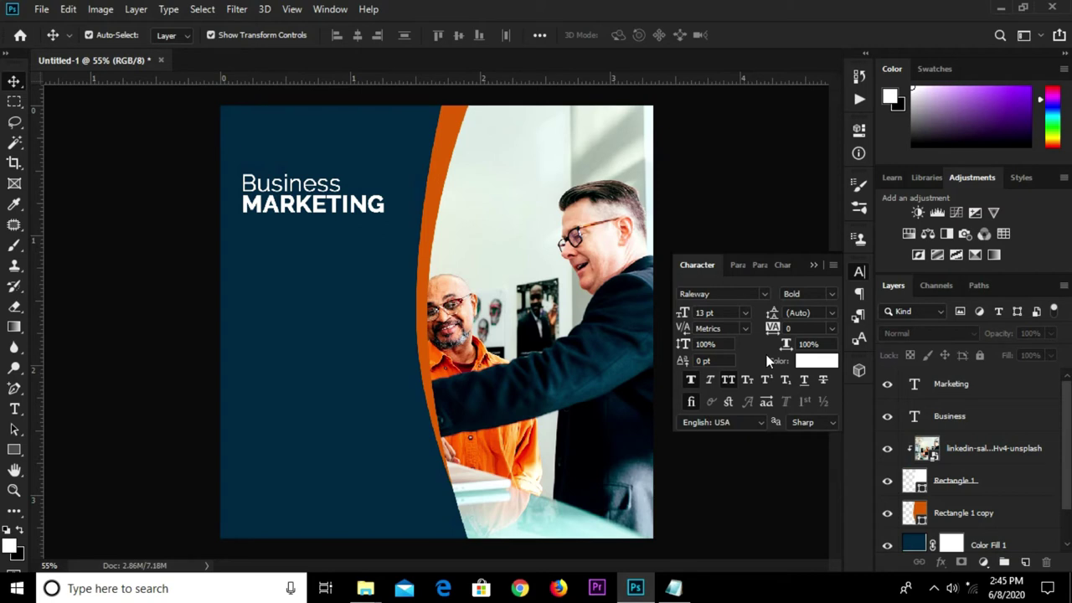
pyautogui.click(709, 312)
pyautogui.write('14')
pyautogui.press('Return')
pyautogui.click(812, 266)
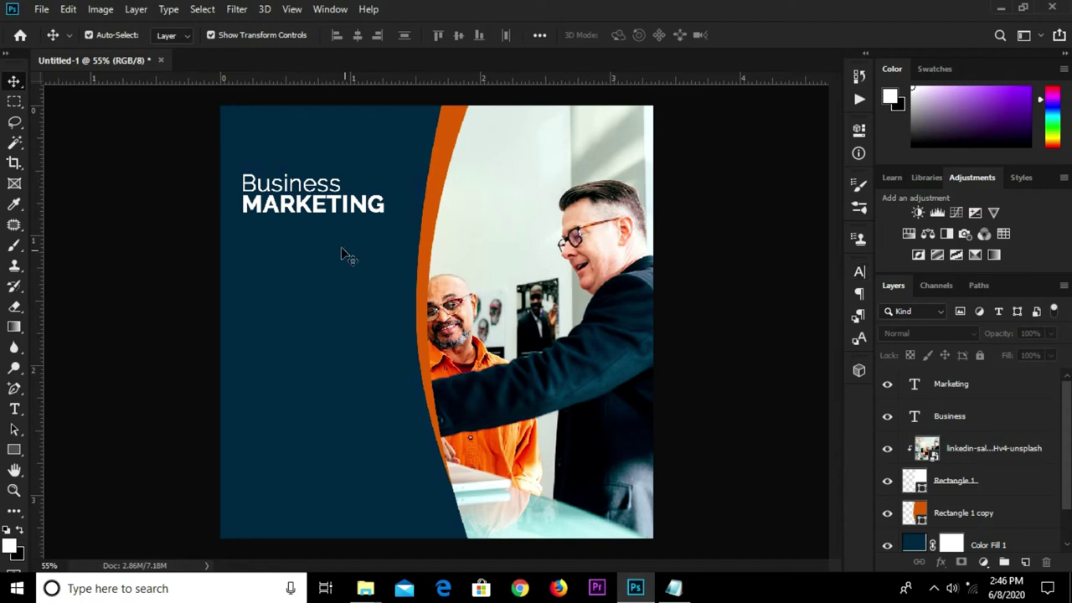
# Duplicate the MARKETING line just below the original
pyautogui.click(308, 213)
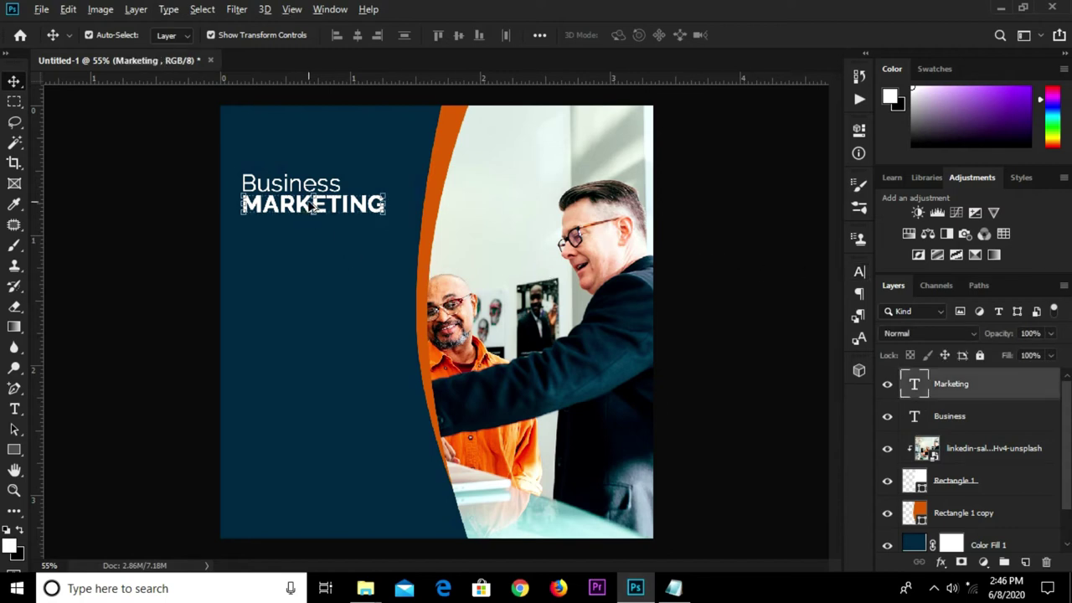
pyautogui.hotkey('ctrl', 't')
pyautogui.press('Return')
pyautogui.moveTo(307, 204); pyautogui.dragTo(305, 226)
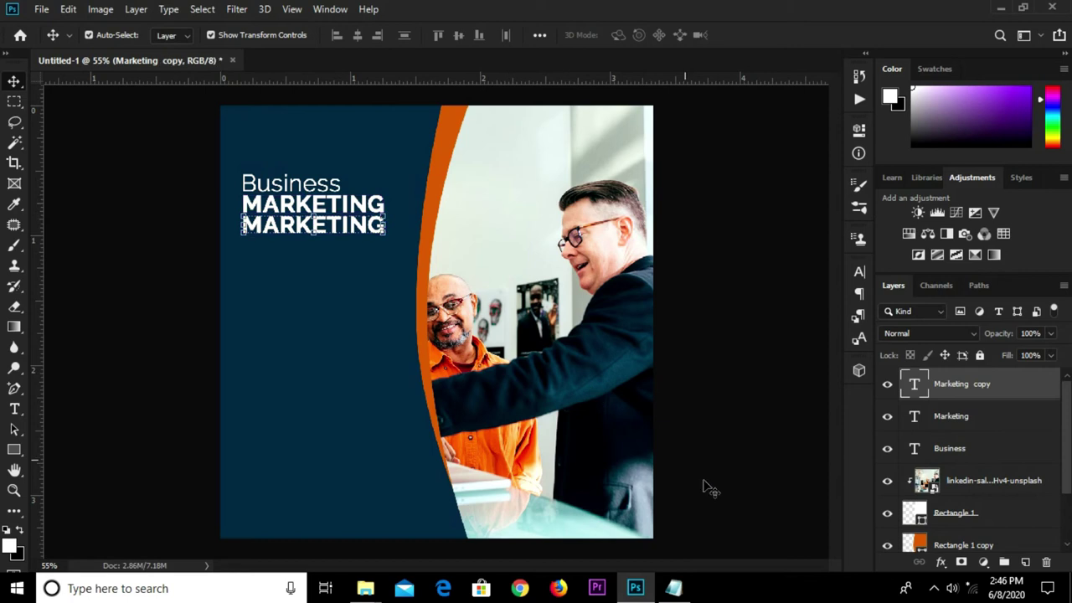
# Replace the duplicated MARKETING line with 'Strategies' copied from the notes
pyautogui.click(675, 588)
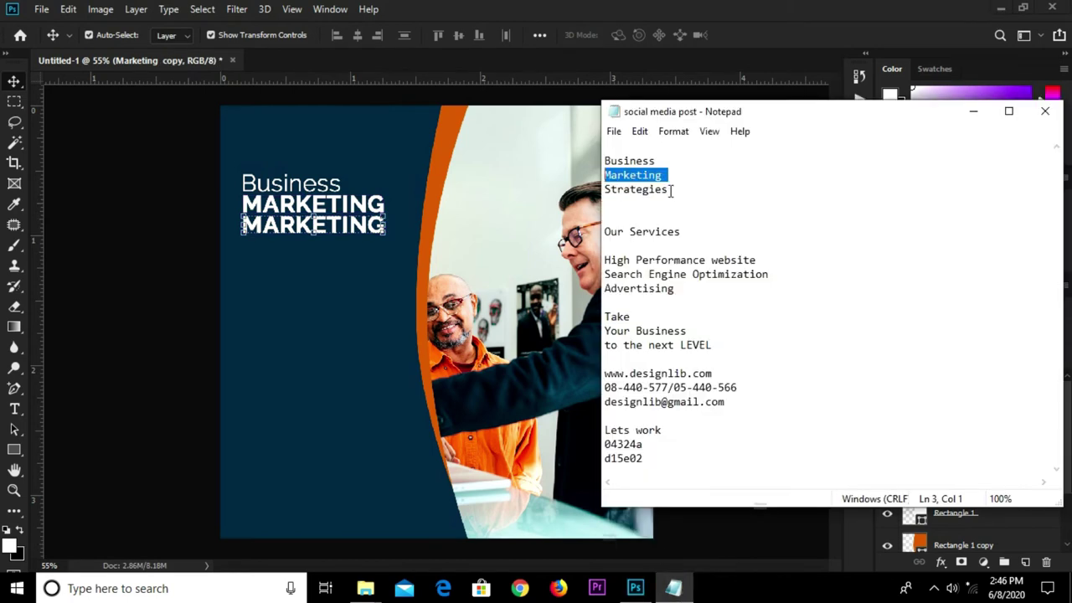
pyautogui.moveTo(670, 191); pyautogui.dragTo(591, 193)
pyautogui.rightClick(629, 189)
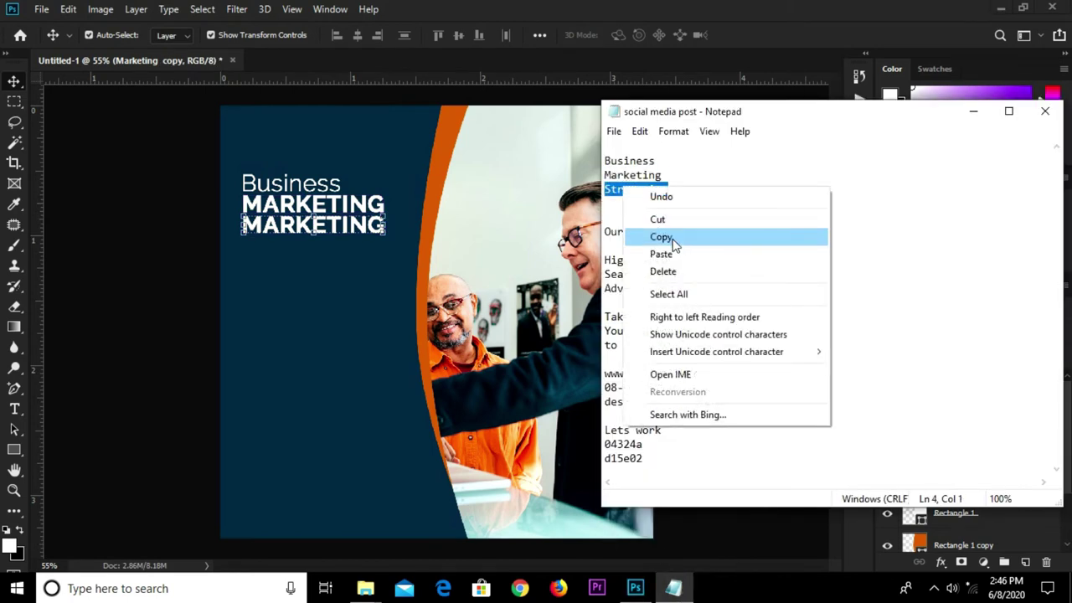
pyautogui.click(675, 238)
pyautogui.click(325, 236)
pyautogui.press('t')
pyautogui.click(325, 235)
pyautogui.doubleClick(325, 233)
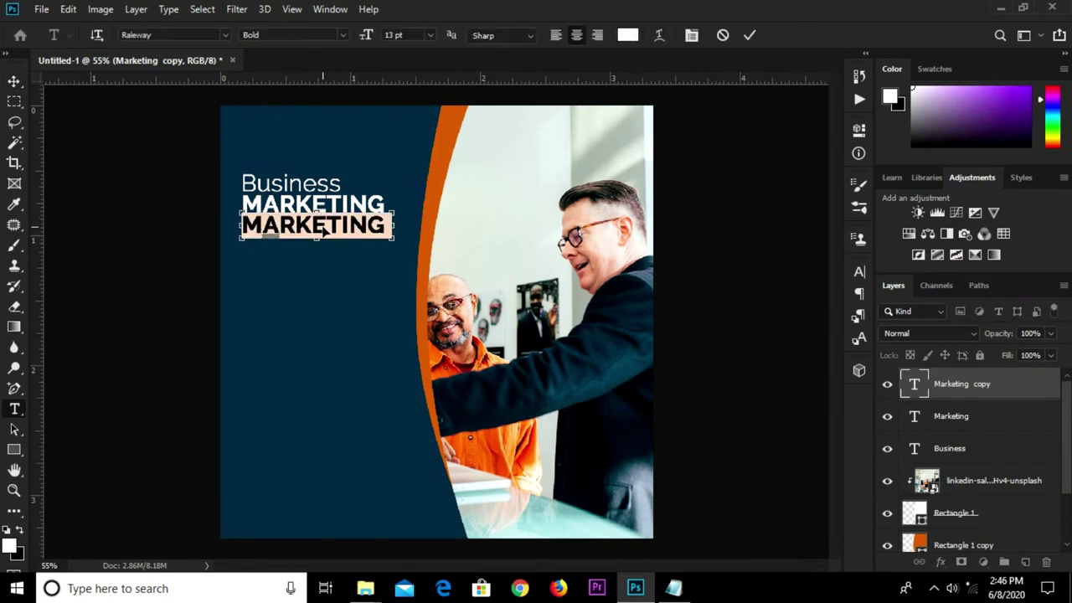
pyautogui.hotkey('ctrl', 'v')
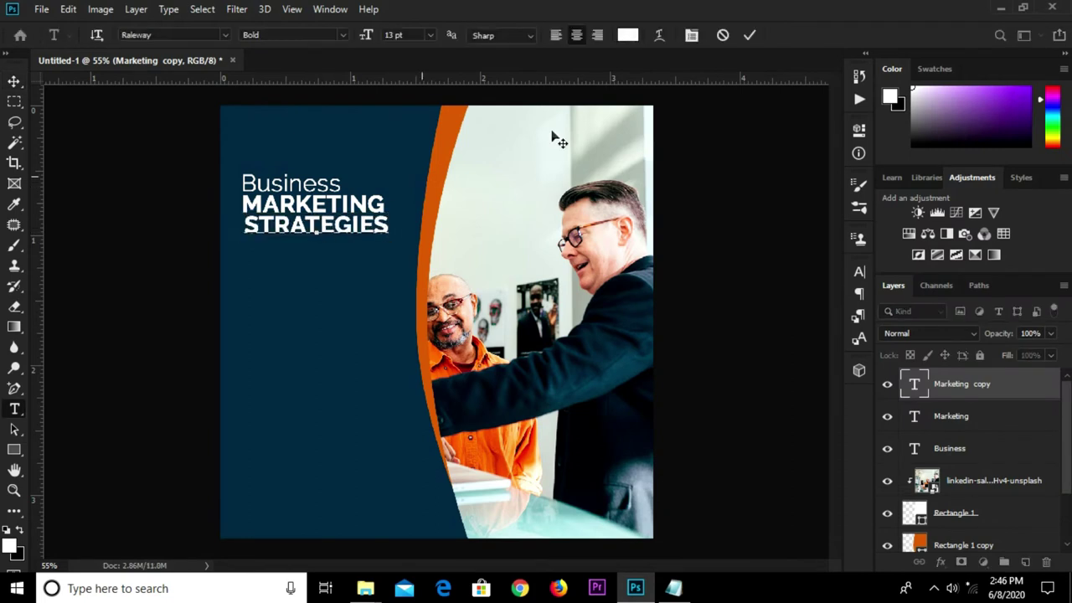
pyautogui.hotkey('ctrl', 'Return')
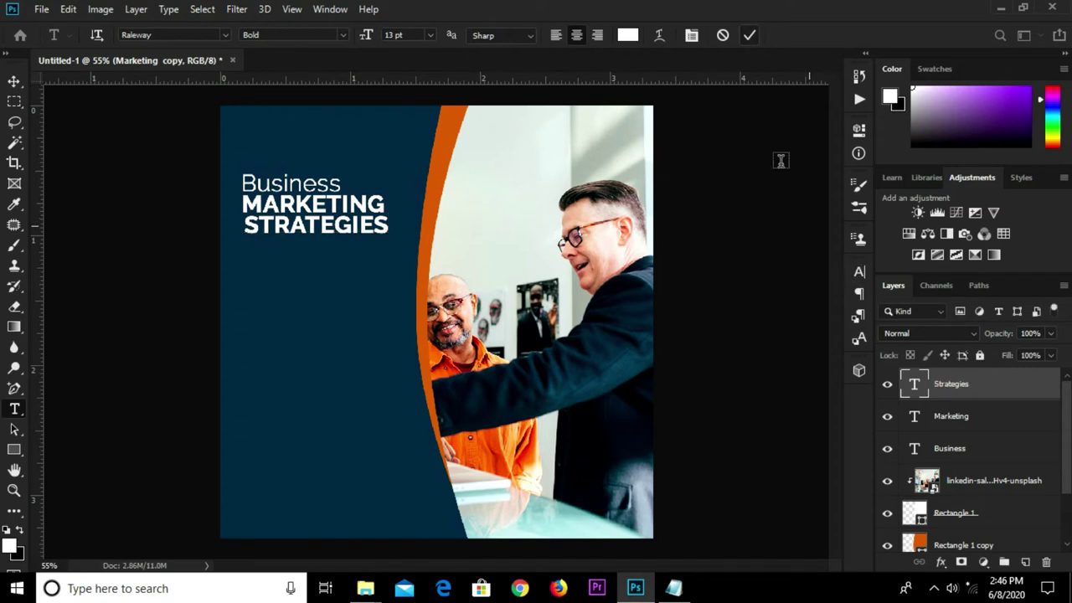
pyautogui.click(859, 272)
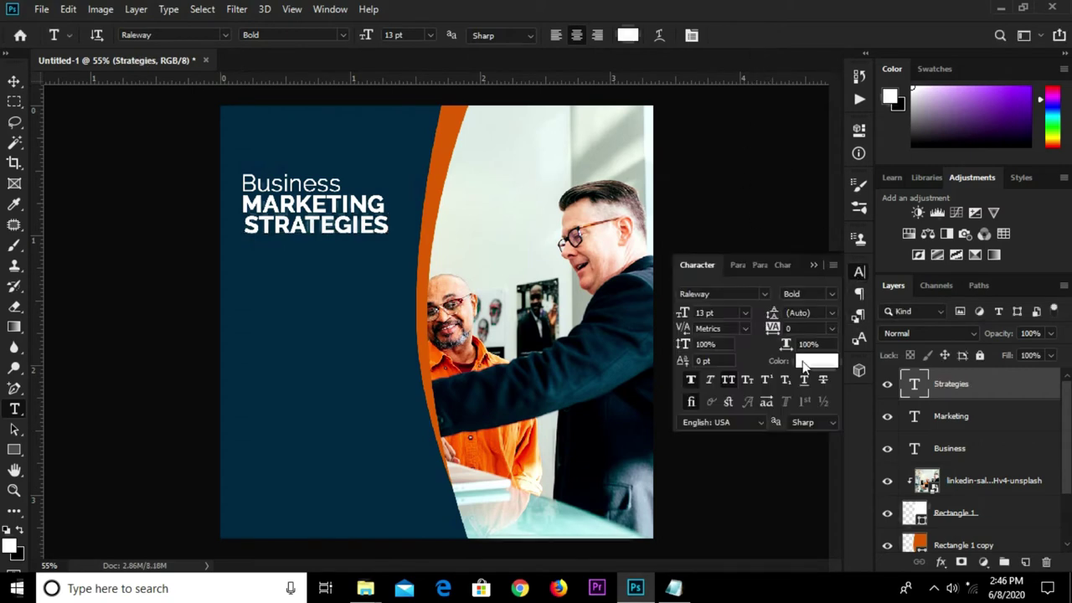
# Color STRATEGIES orange #d15e02 and set it to 11 pt
pyautogui.click(808, 361)
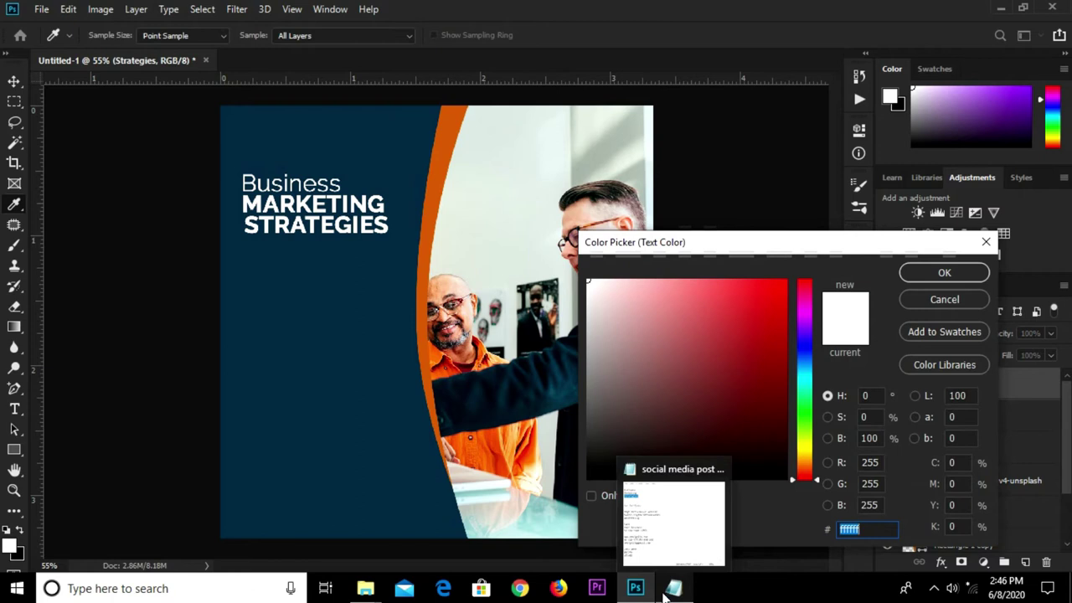
pyautogui.click(670, 589)
pyautogui.moveTo(643, 458); pyautogui.dragTo(593, 466)
pyautogui.rightClick(612, 465)
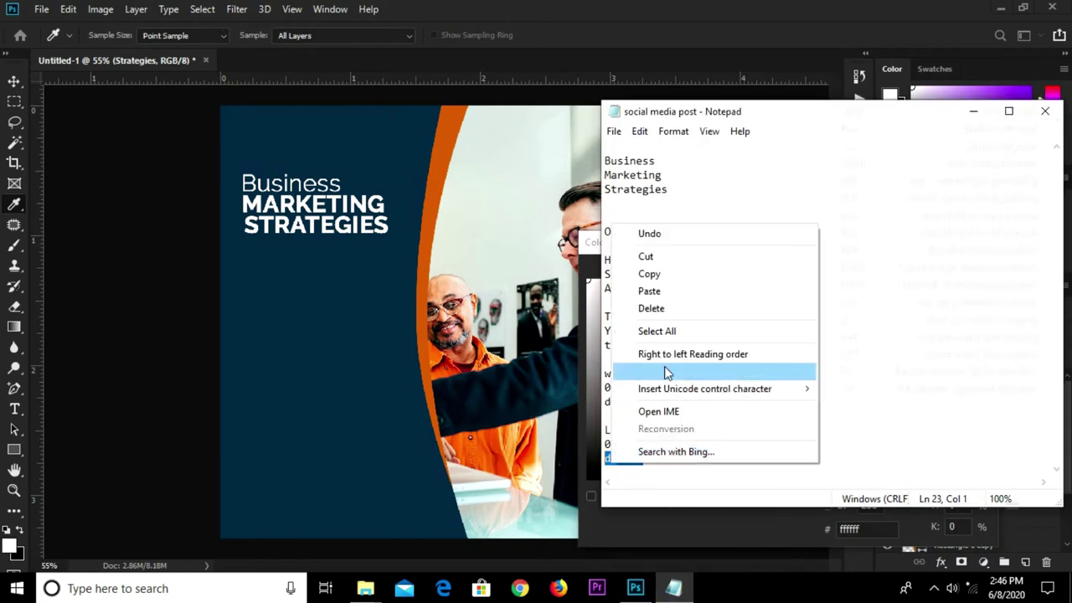
pyautogui.click(665, 276)
pyautogui.click(538, 180)
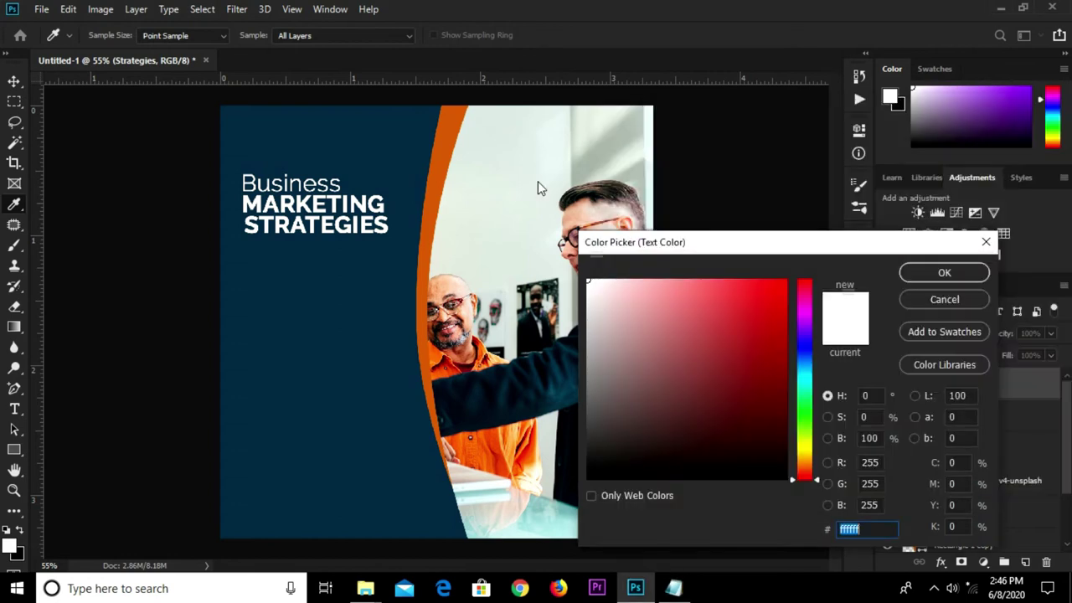
pyautogui.click(843, 530)
pyautogui.hotkey('ctrl', 'v')
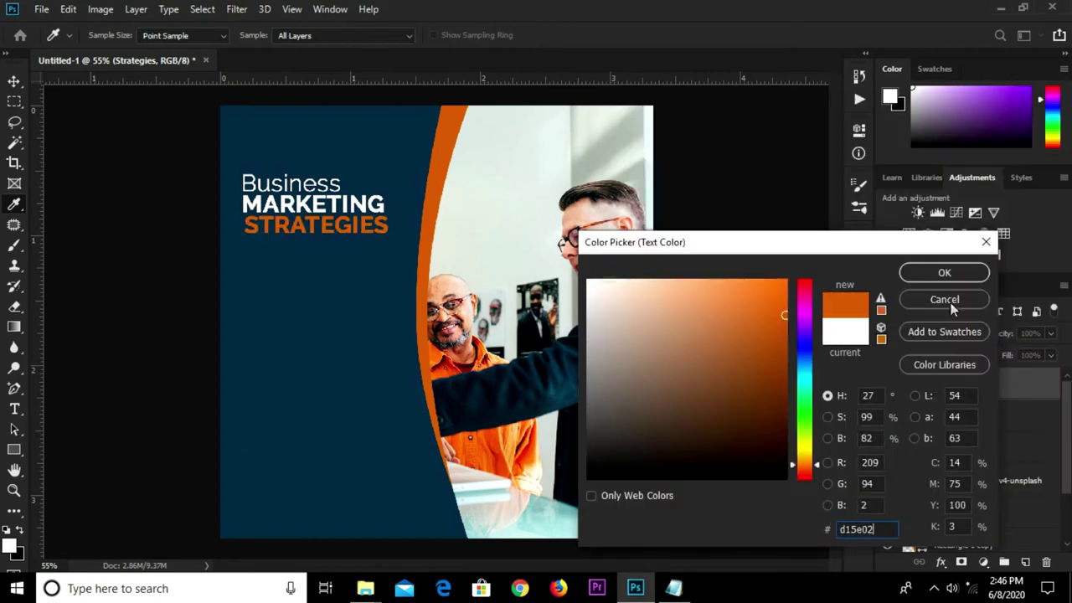
pyautogui.click(942, 273)
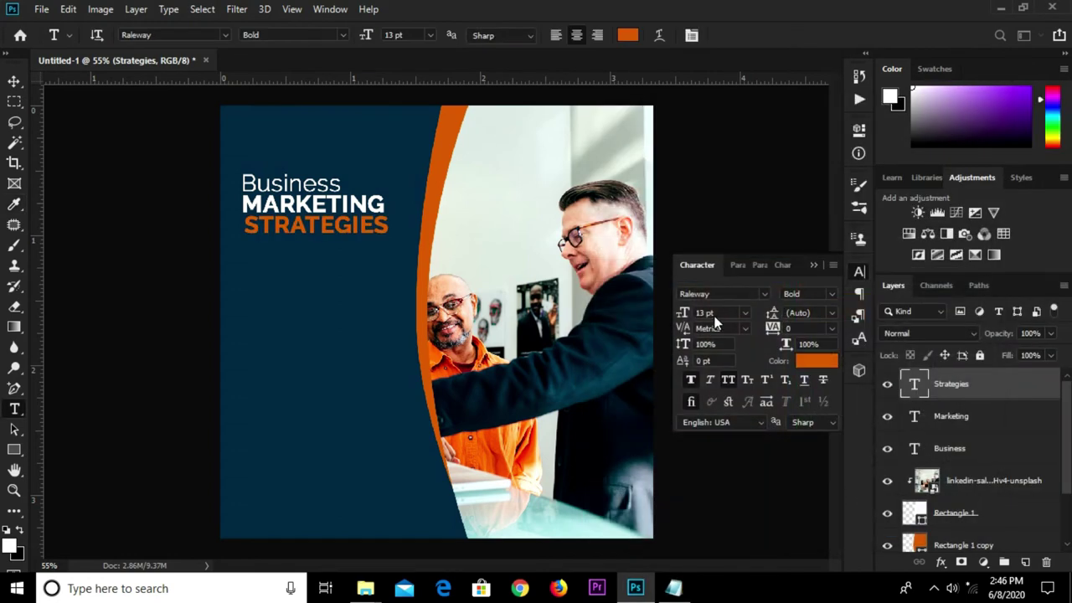
pyautogui.click(684, 313)
pyautogui.write('11')
pyautogui.press('Return')
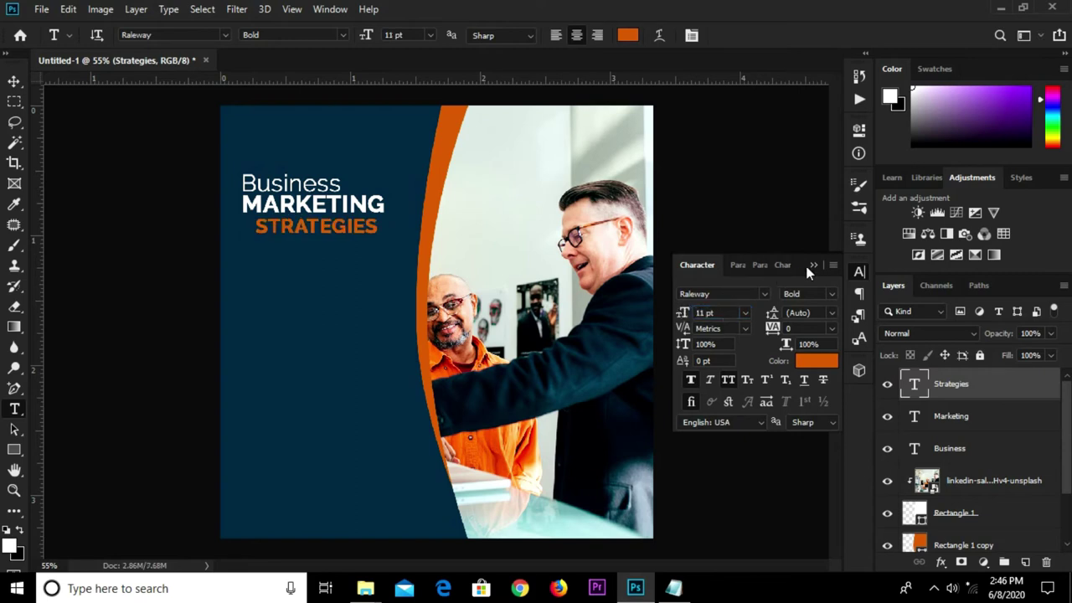
pyautogui.click(811, 266)
# Place a vertical guide at the headline's left margin
pyautogui.press('v')
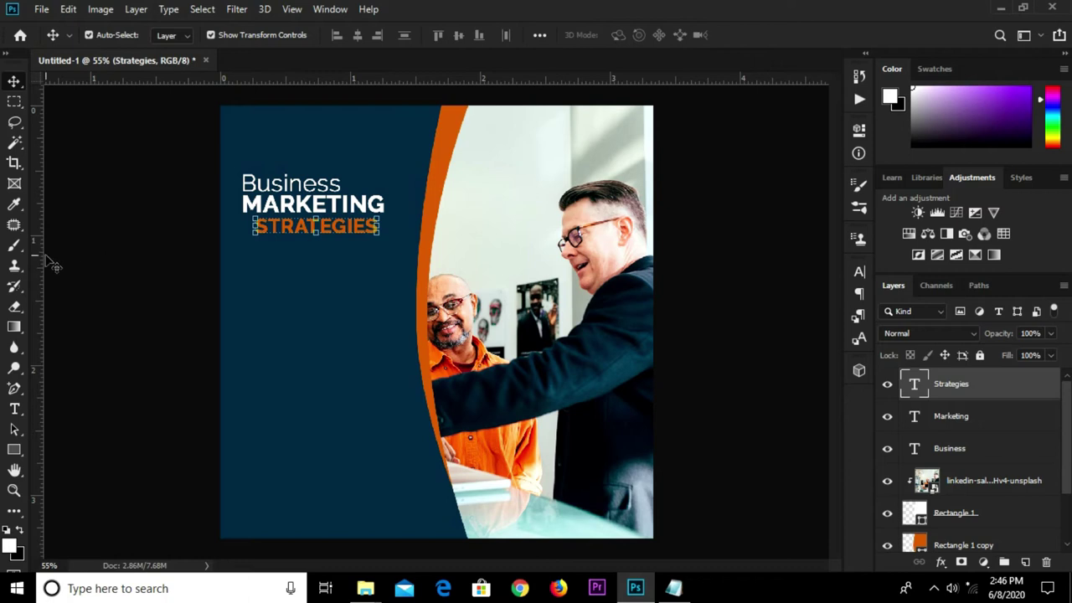
pyautogui.moveTo(34, 268); pyautogui.dragTo(68, 276)
pyautogui.click(177, 295)
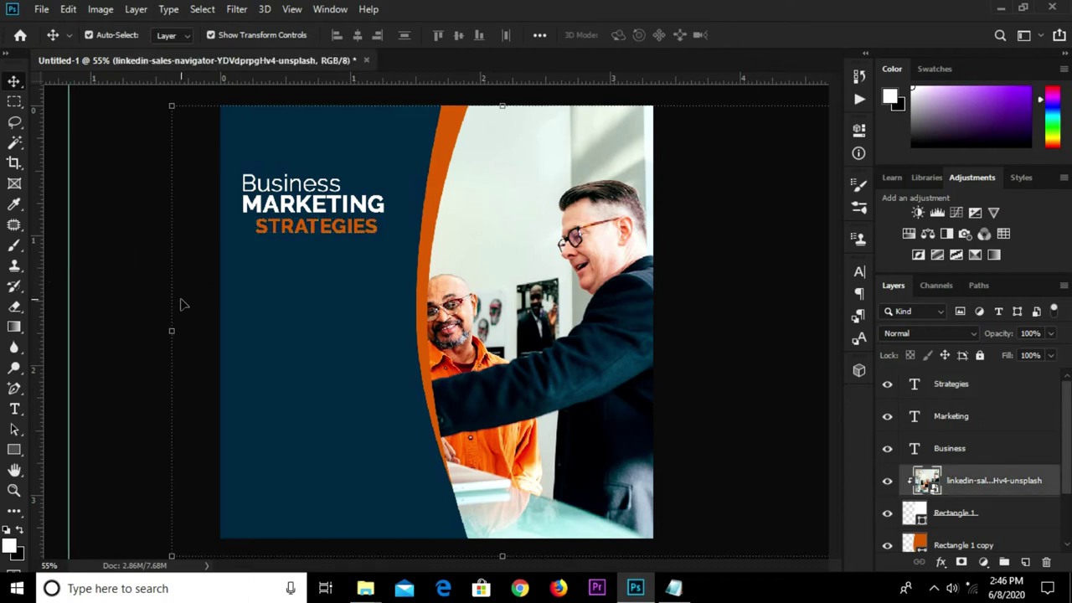
pyautogui.hotkey('ctrl', 'z')
pyautogui.moveTo(38, 294); pyautogui.dragTo(237, 324)
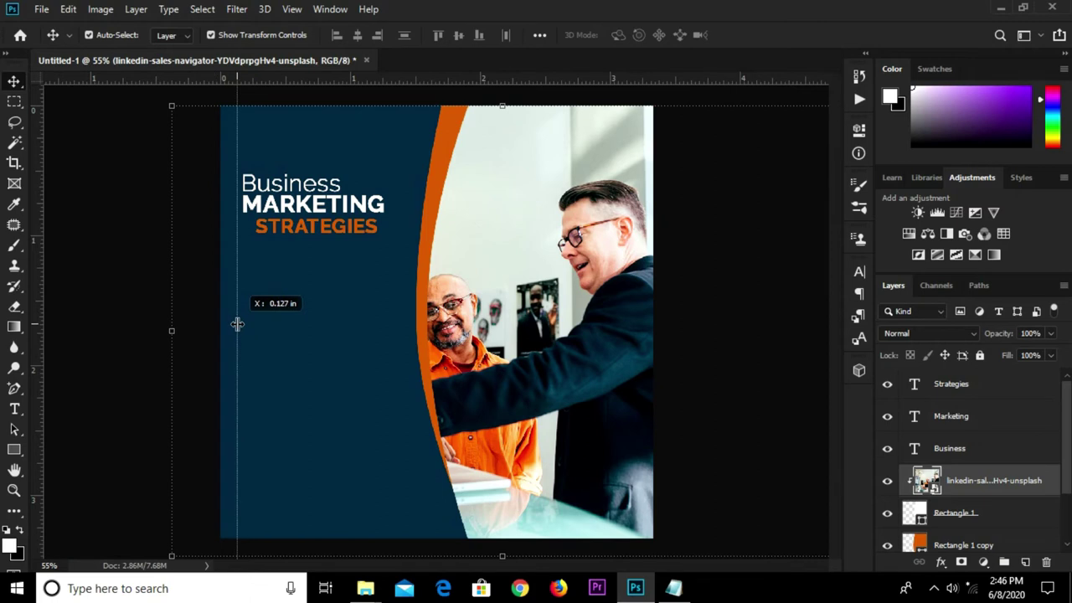
pyautogui.moveTo(237, 324); pyautogui.dragTo(242, 323)
pyautogui.scroll(1, 305, 217)
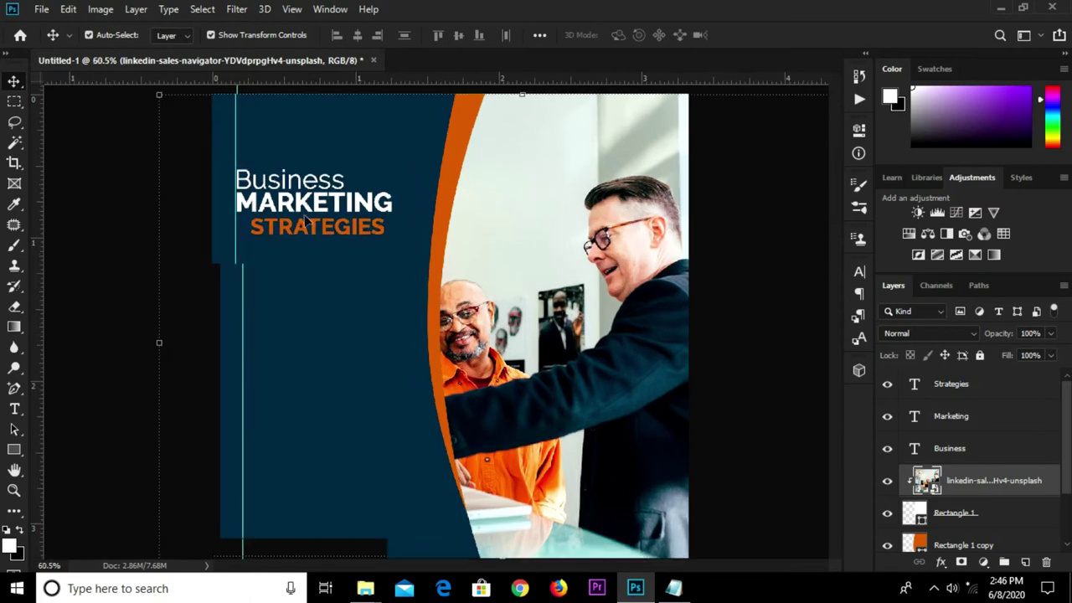
# Move STRATEGIES left so it sits flush against the guide
pyautogui.click(308, 226)
pyautogui.moveTo(308, 228); pyautogui.dragTo(291, 228)
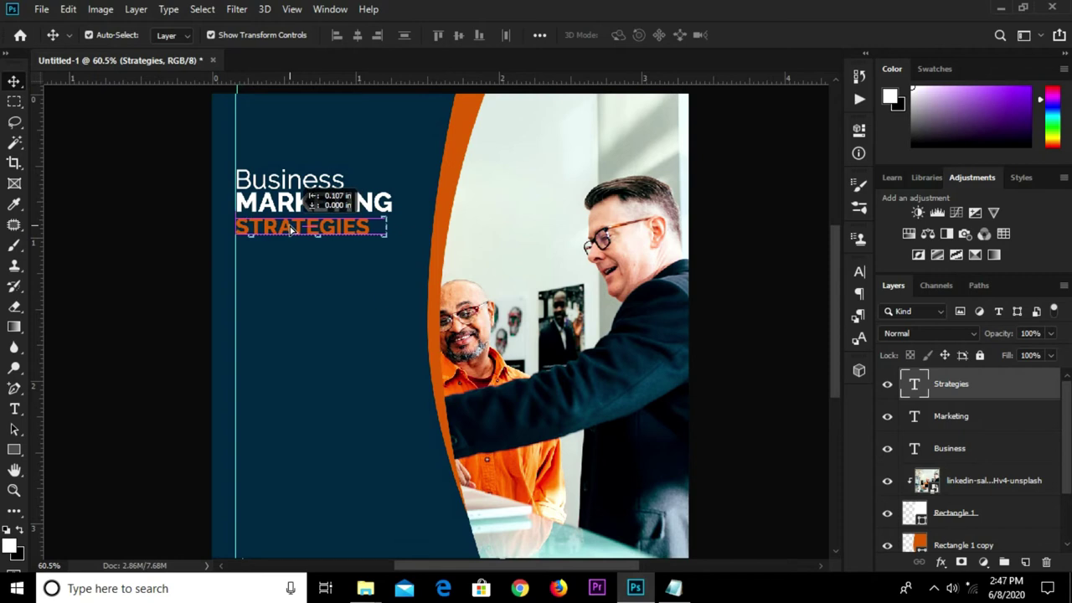
pyautogui.click(165, 193)
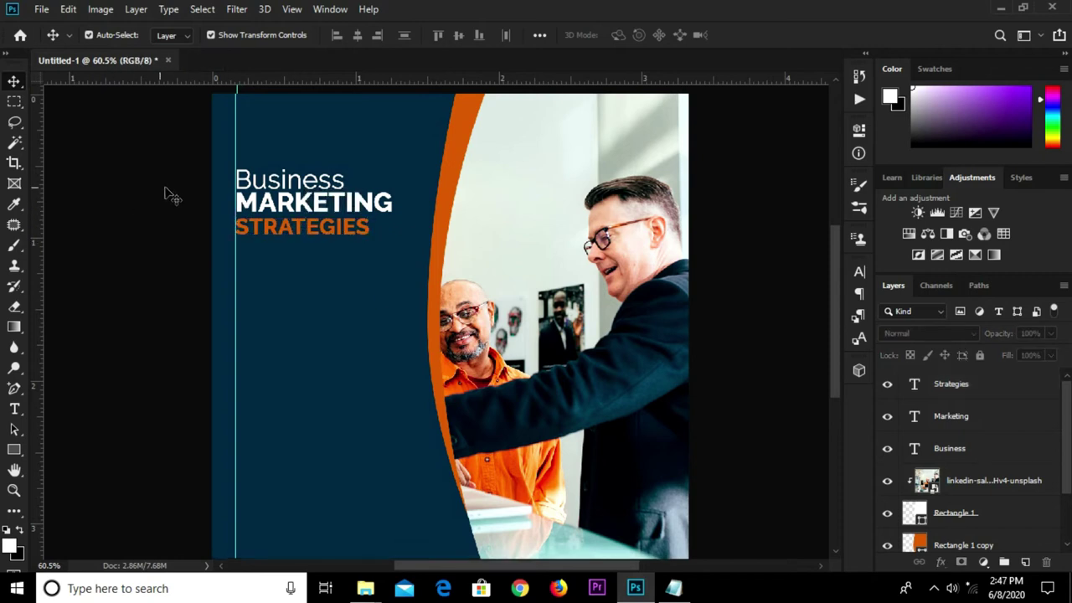
pyautogui.click(11, 450)
# Draw a white 274 × 5 px bar underlining STRATEGIES along the guide
pyautogui.click(60, 451)
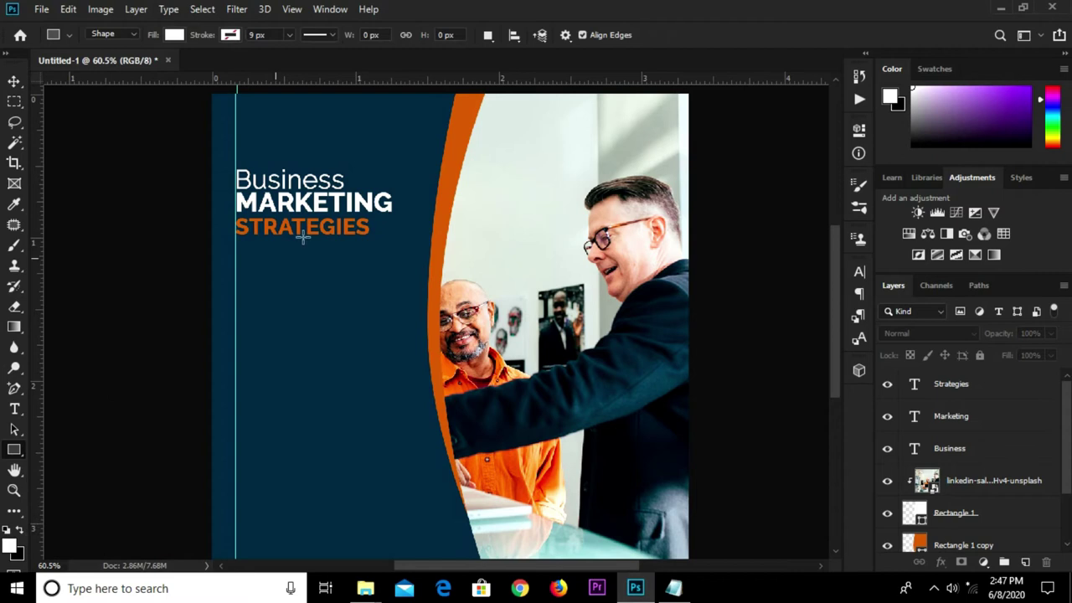
pyautogui.moveTo(239, 246); pyautogui.dragTo(366, 247)
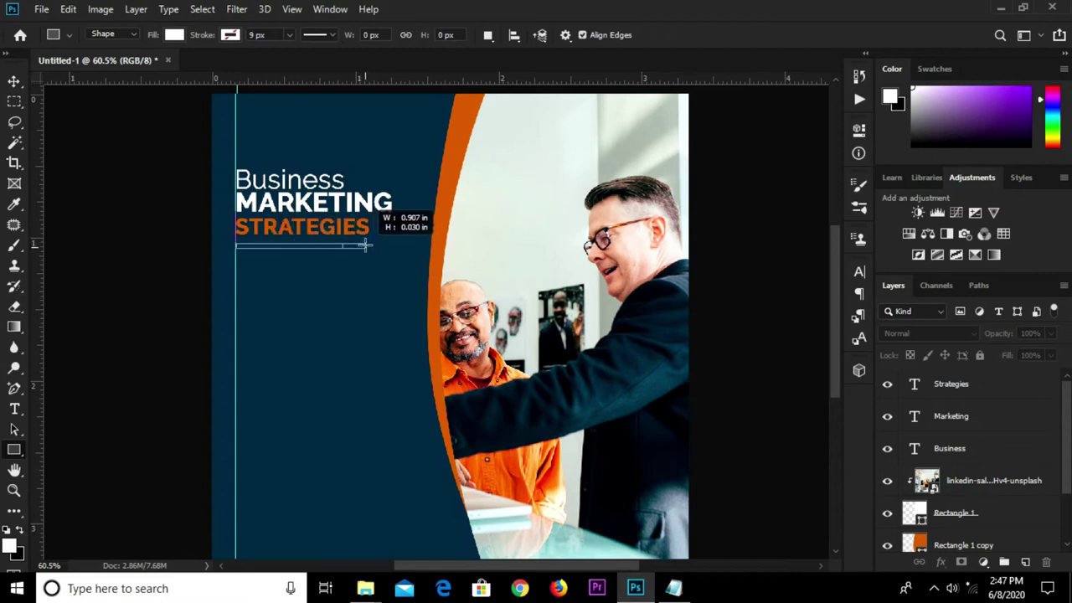
pyautogui.moveTo(366, 247); pyautogui.dragTo(367, 242)
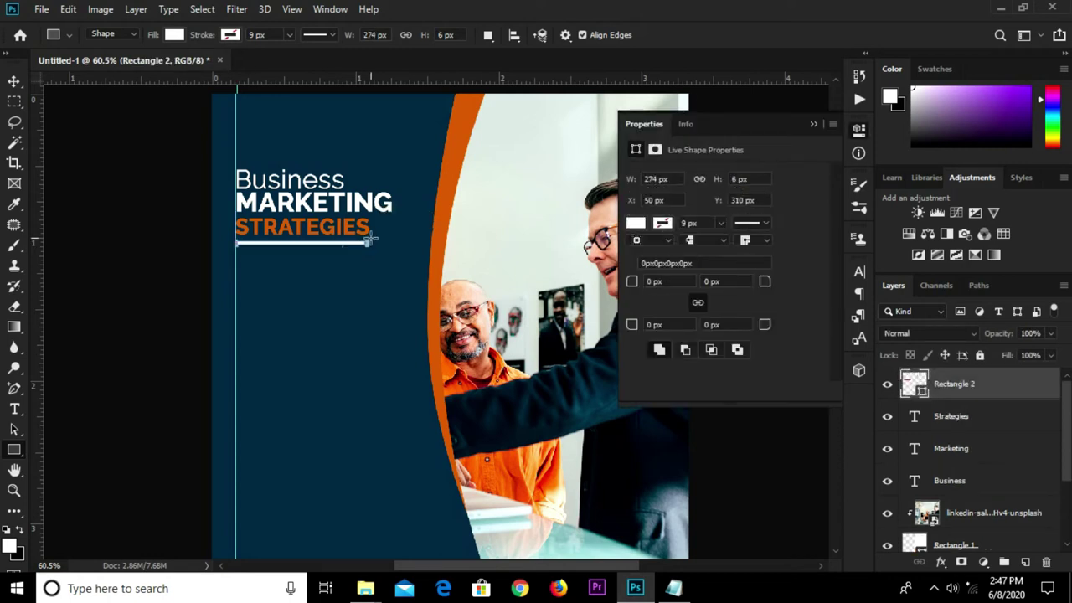
pyautogui.press('v')
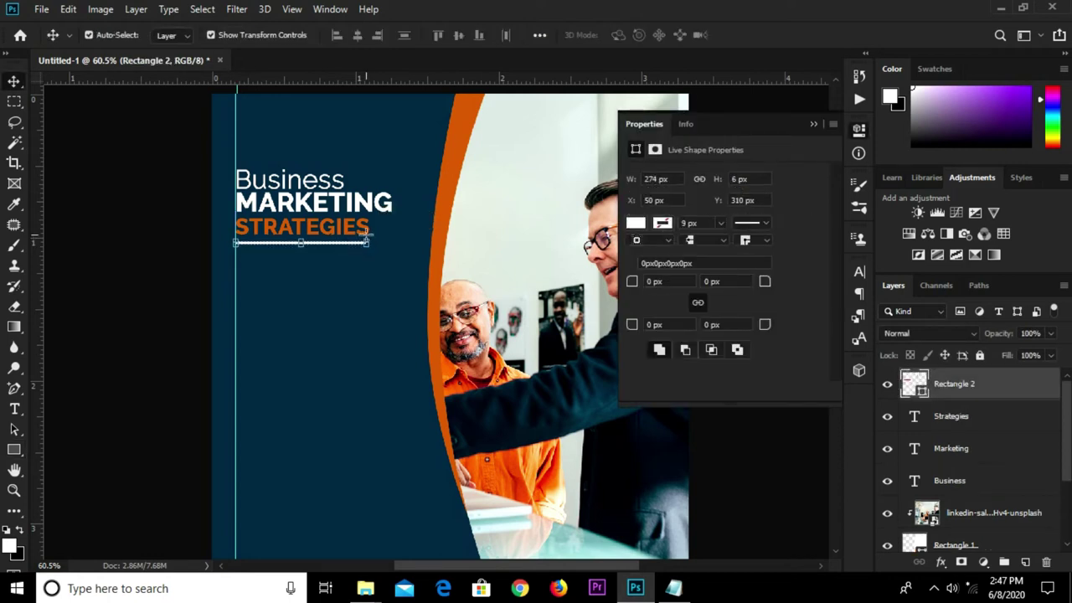
pyautogui.click(143, 248)
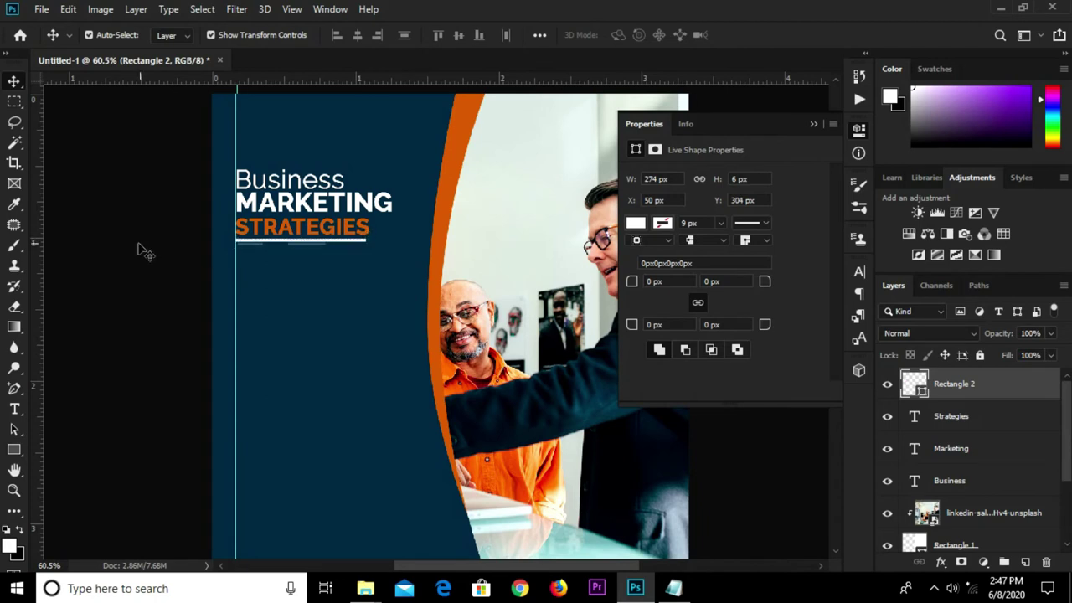
pyautogui.click(317, 241)
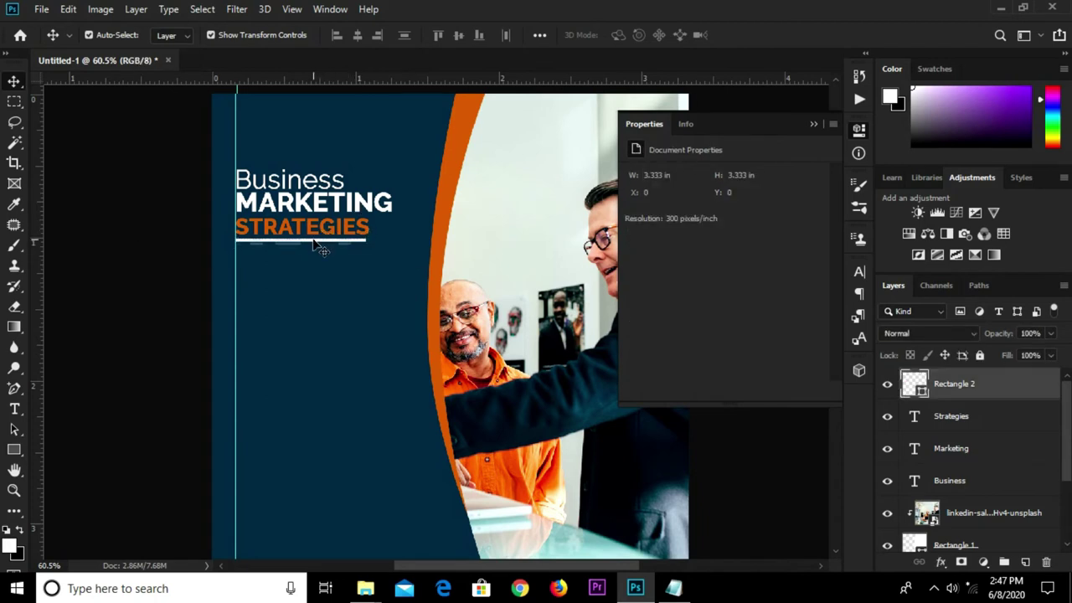
pyautogui.scroll(5, 289, 232)
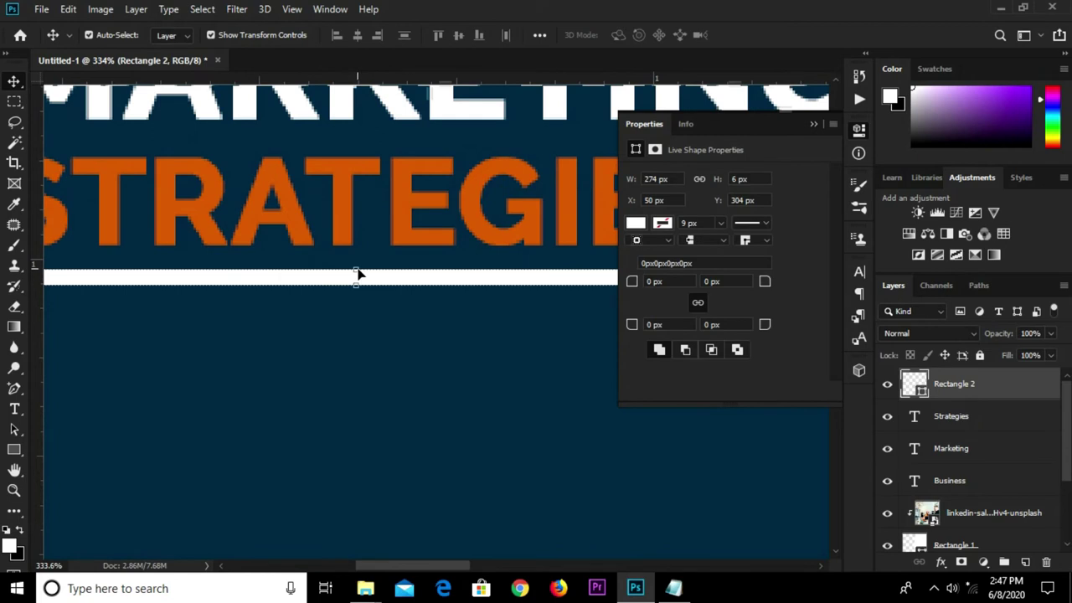
pyautogui.moveTo(356, 269); pyautogui.dragTo(356, 272)
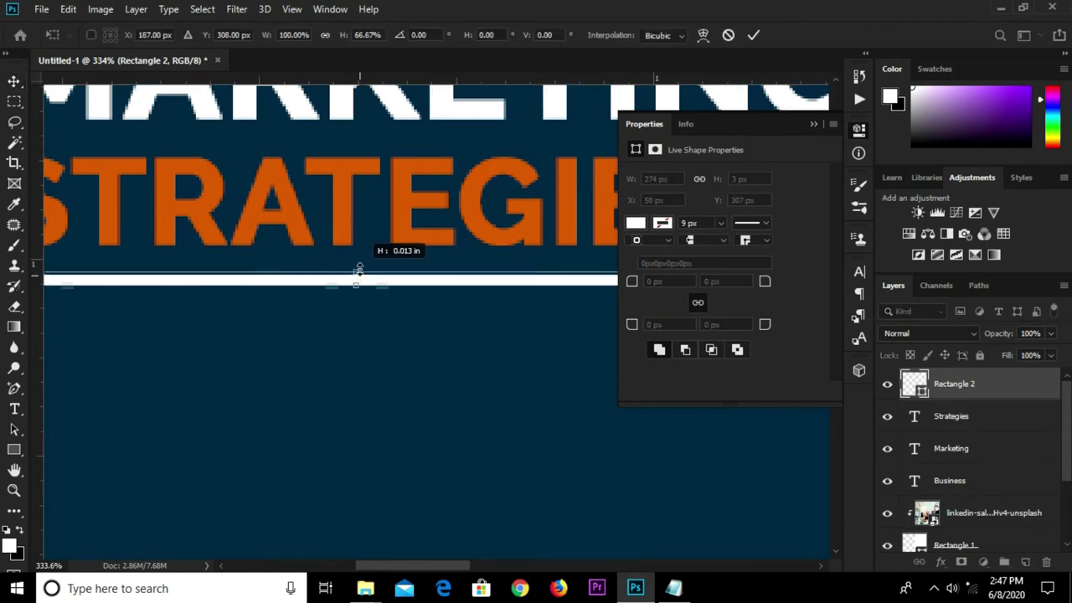
pyautogui.click(753, 34)
pyautogui.hotkey('ctrl', '0')
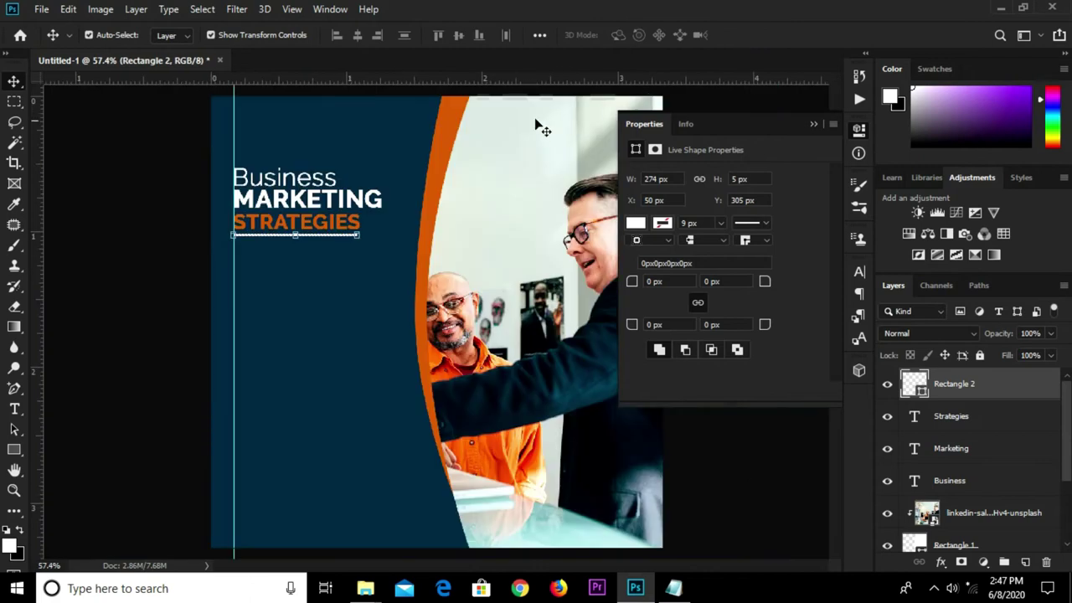
# Group the layers from Rectangle 2 through Business into Group 1
pyautogui.click(813, 125)
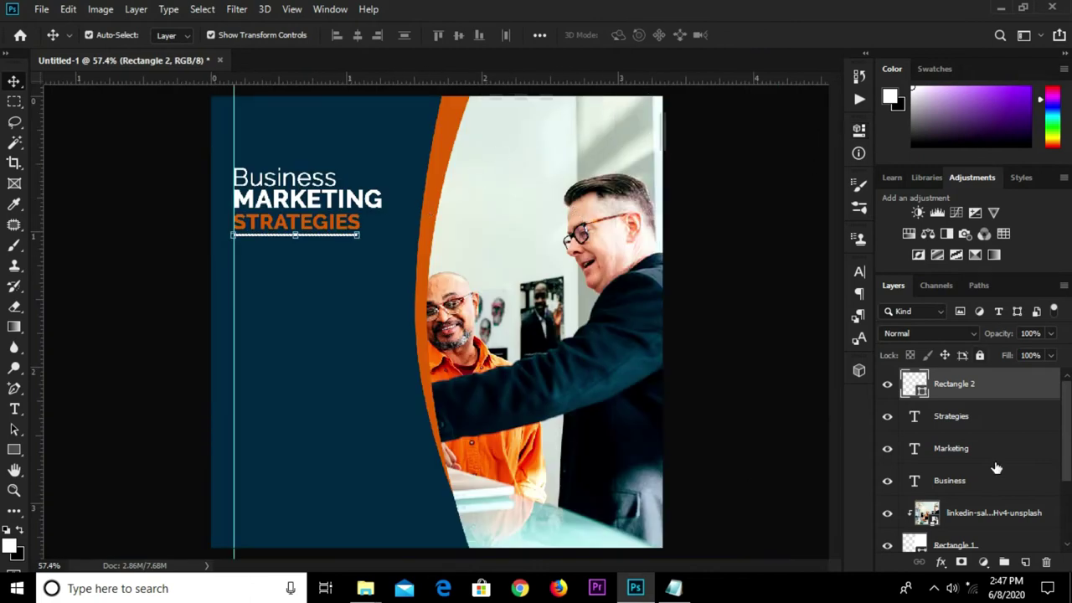
pyautogui.doubleClick(962, 484)
pyautogui.click(1004, 484)
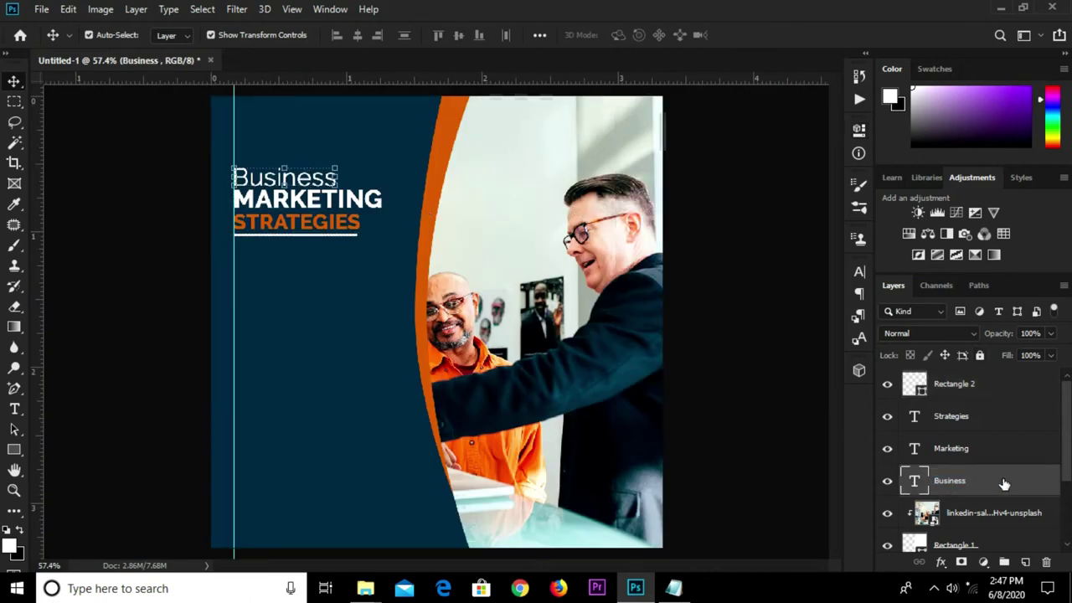
pyautogui.keyDown('shift'); pyautogui.click(988, 383); pyautogui.keyUp('shift')
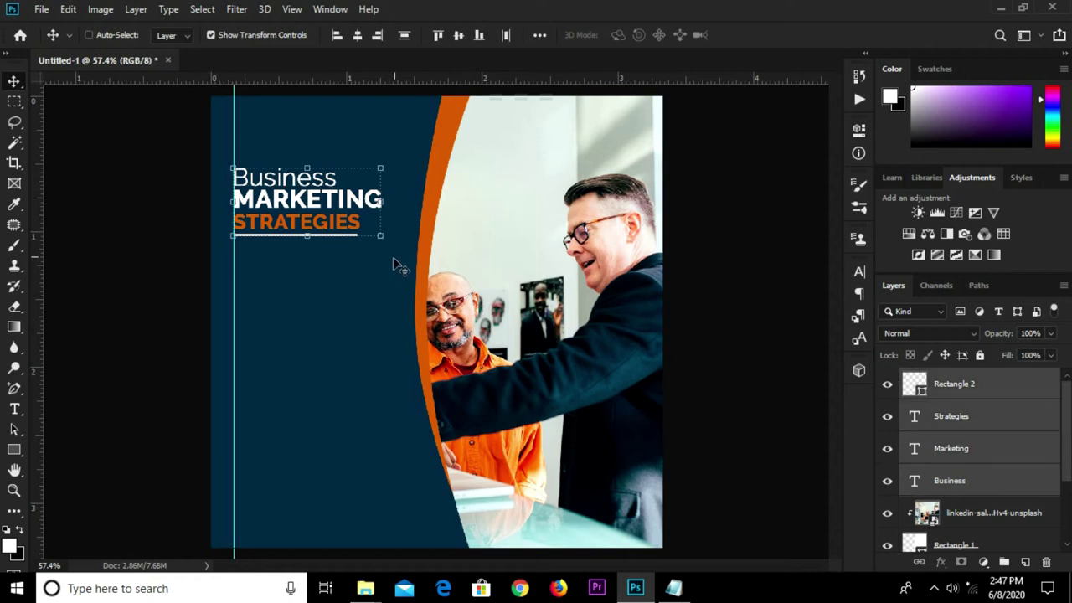
pyautogui.hotkey('ctrl', 't')
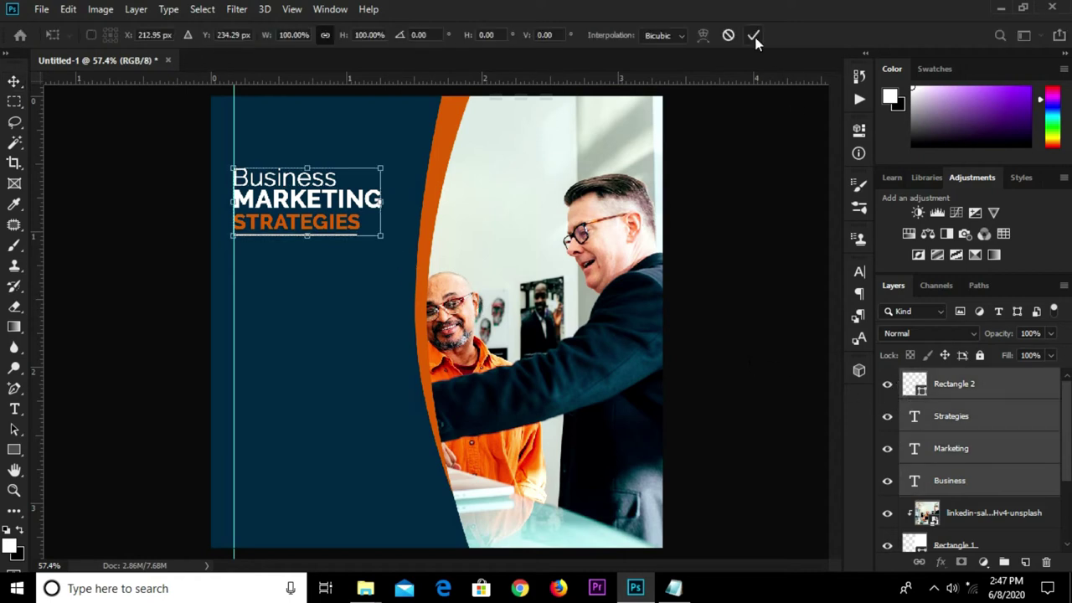
pyautogui.click(755, 36)
pyautogui.hotkey('ctrl', 'g')
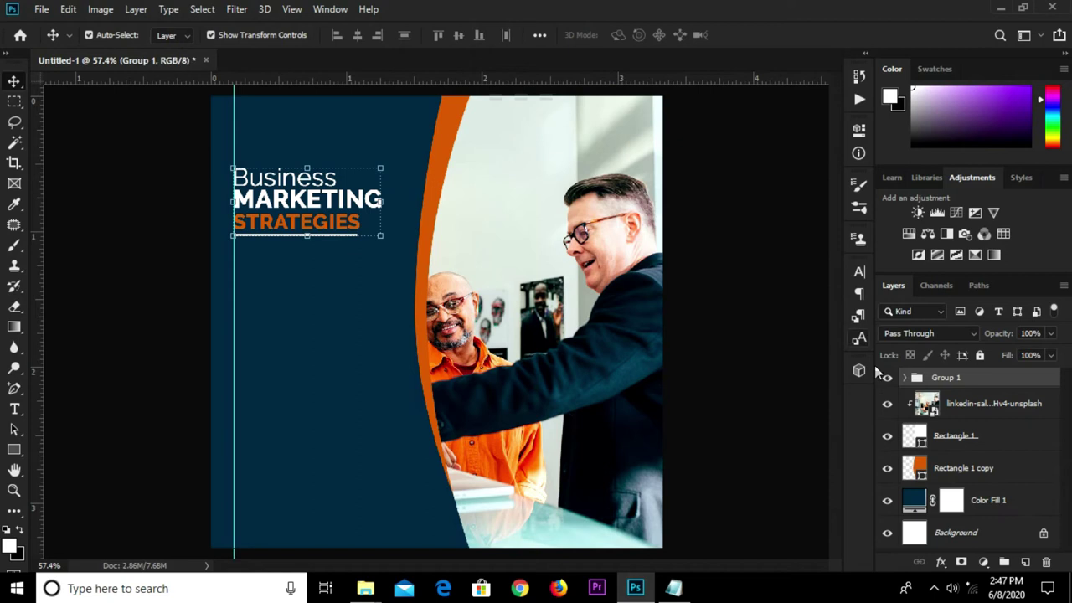
pyautogui.click(886, 379)
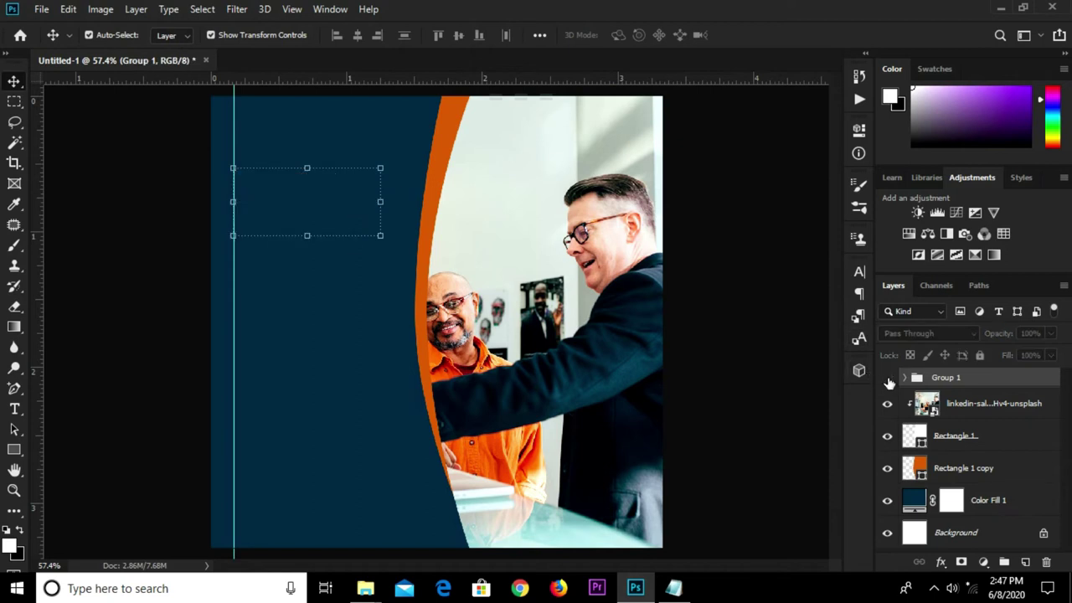
pyautogui.click(888, 378)
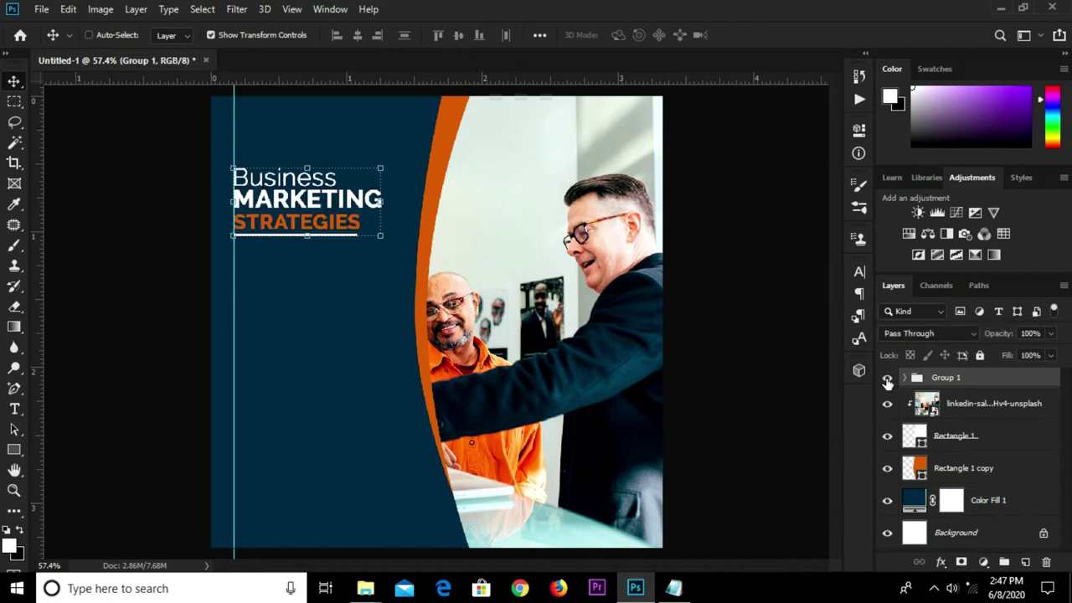
# Scale Group 1 up to about 114%
pyautogui.hotkey('ctrl', 't')
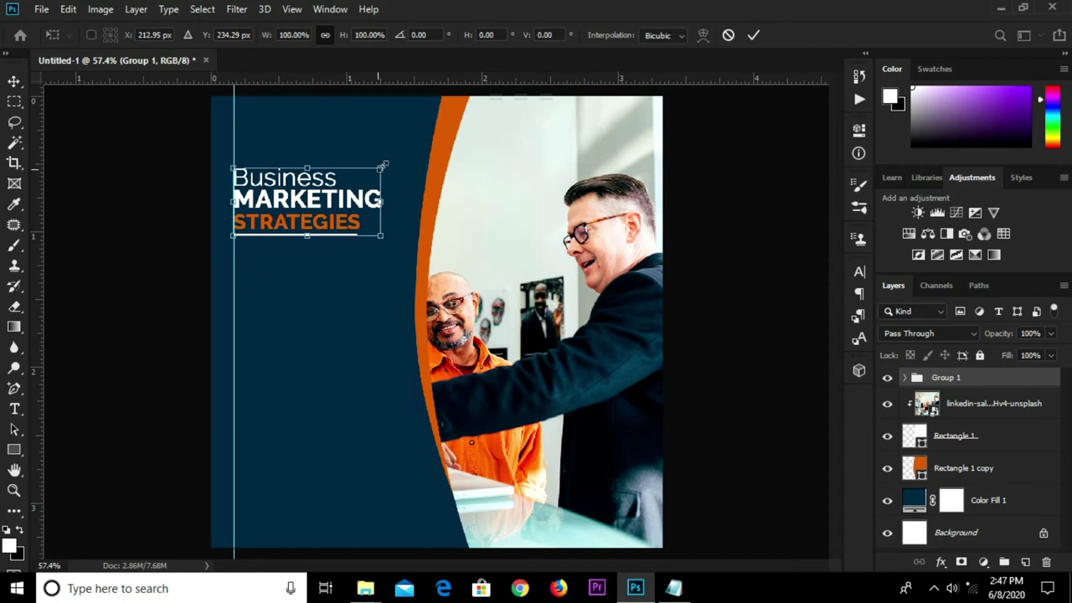
pyautogui.moveTo(380, 168); pyautogui.dragTo(402, 158)
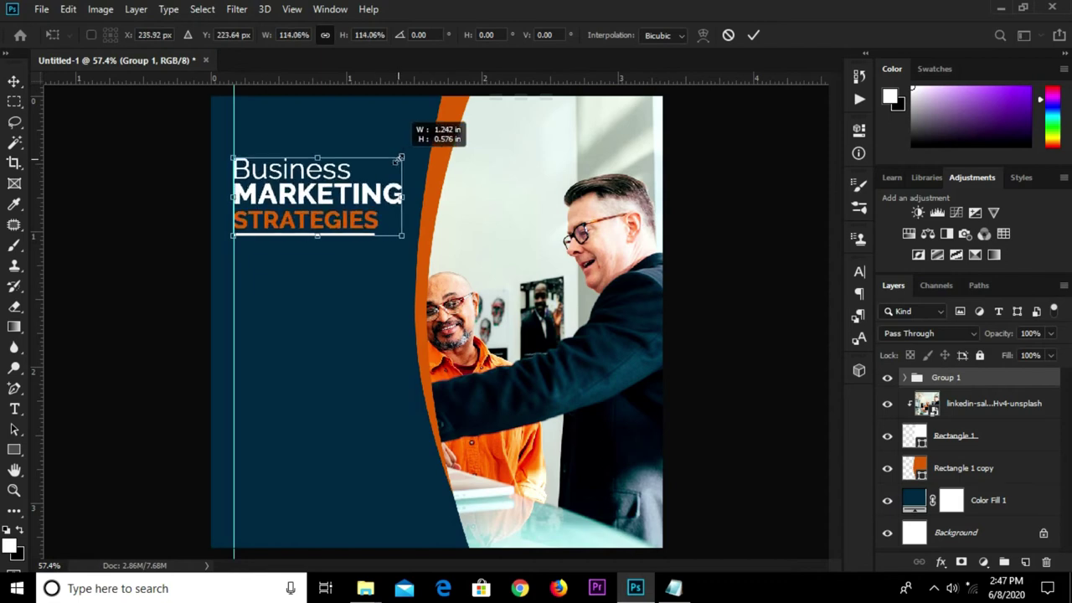
pyautogui.click(756, 36)
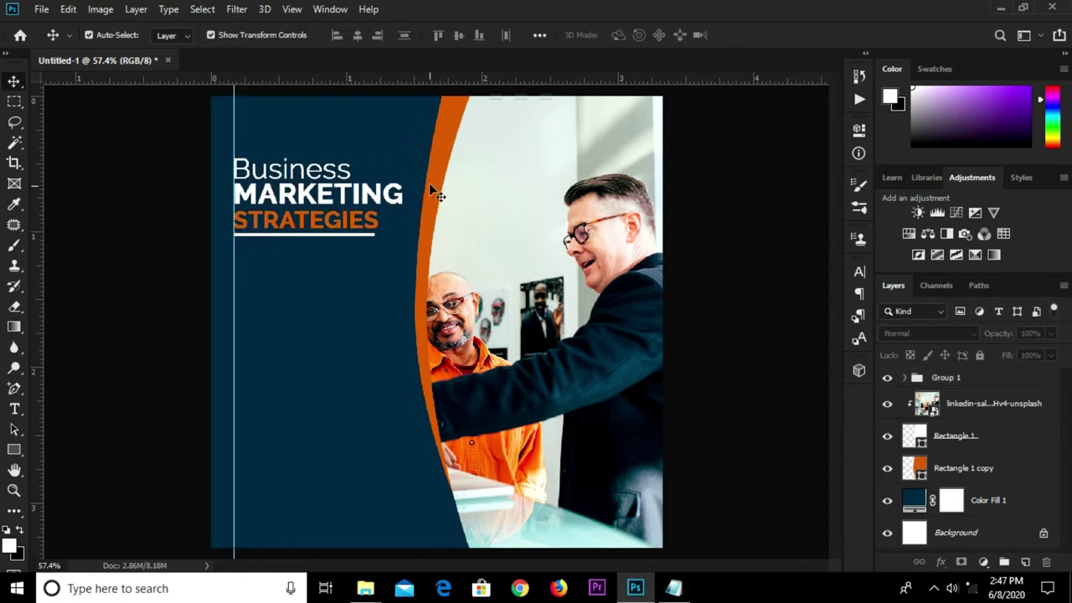
pyautogui.click(13, 450)
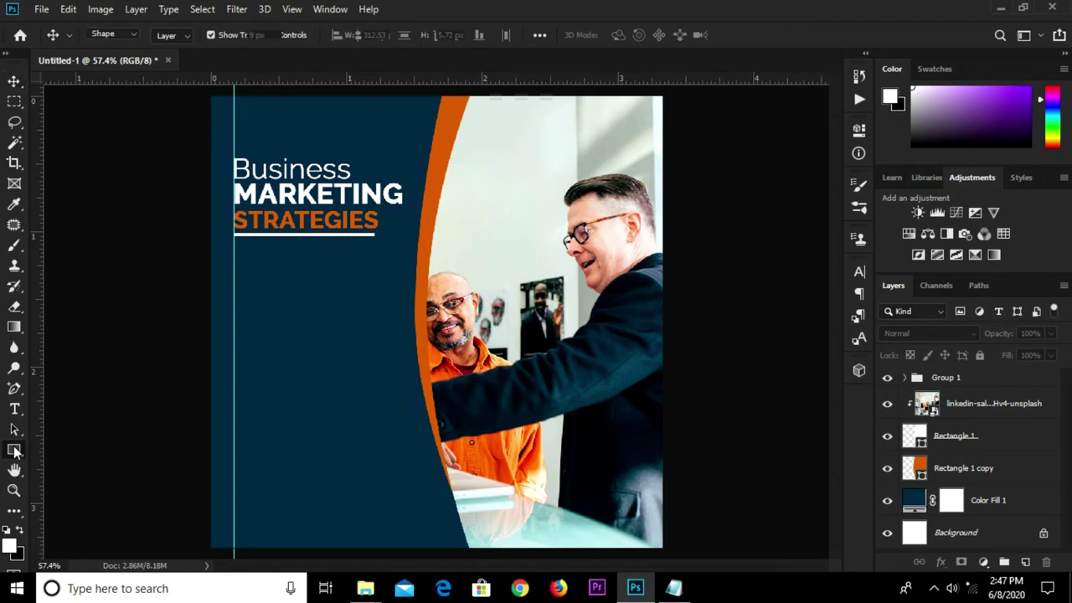
# Draw a white 268 × 50 px rounded rectangle with 14 px corners below the headline
pyautogui.rightClick(14, 449)
pyautogui.click(84, 464)
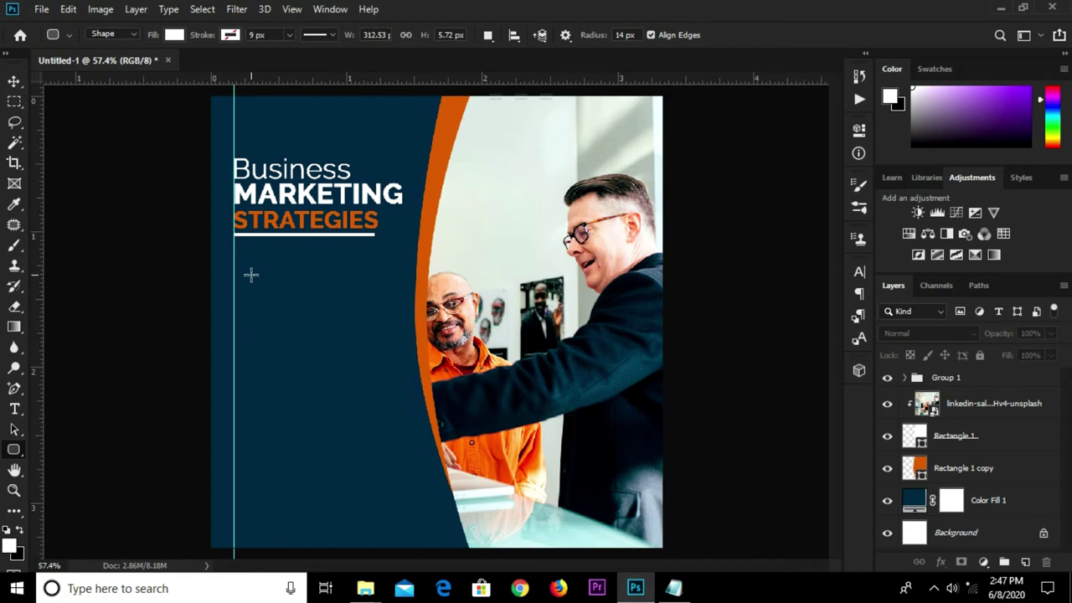
pyautogui.moveTo(252, 275); pyautogui.dragTo(371, 291)
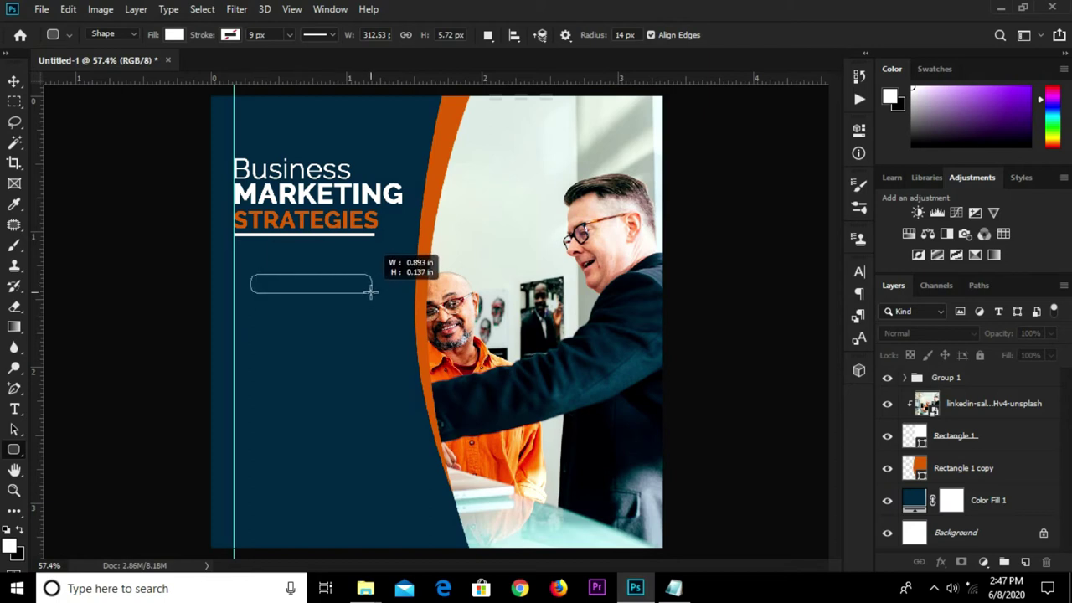
pyautogui.moveTo(371, 290); pyautogui.dragTo(372, 298)
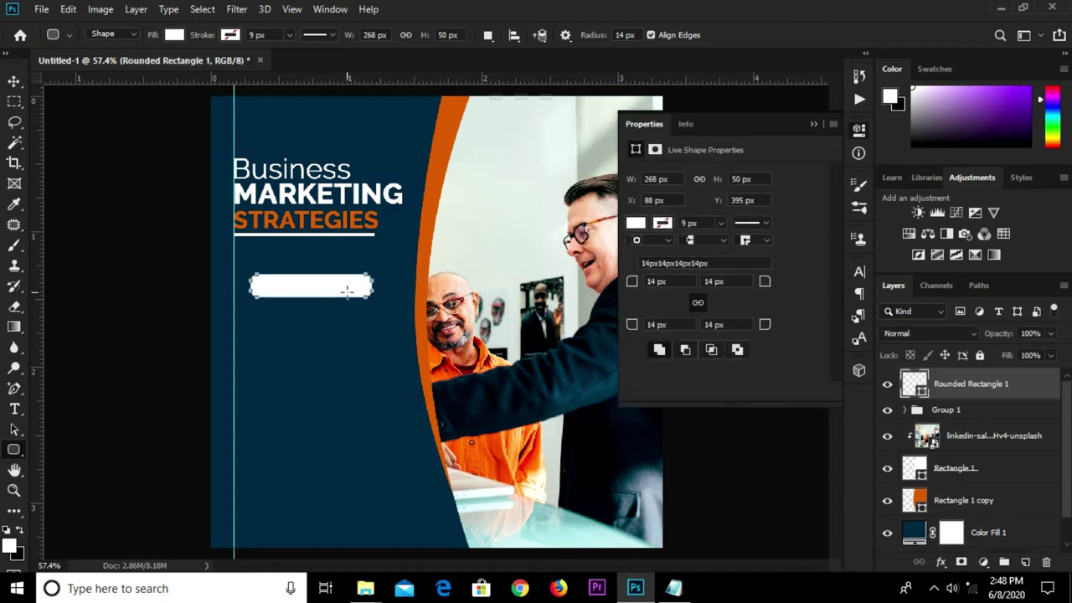
pyautogui.press('v')
pyautogui.click(146, 270)
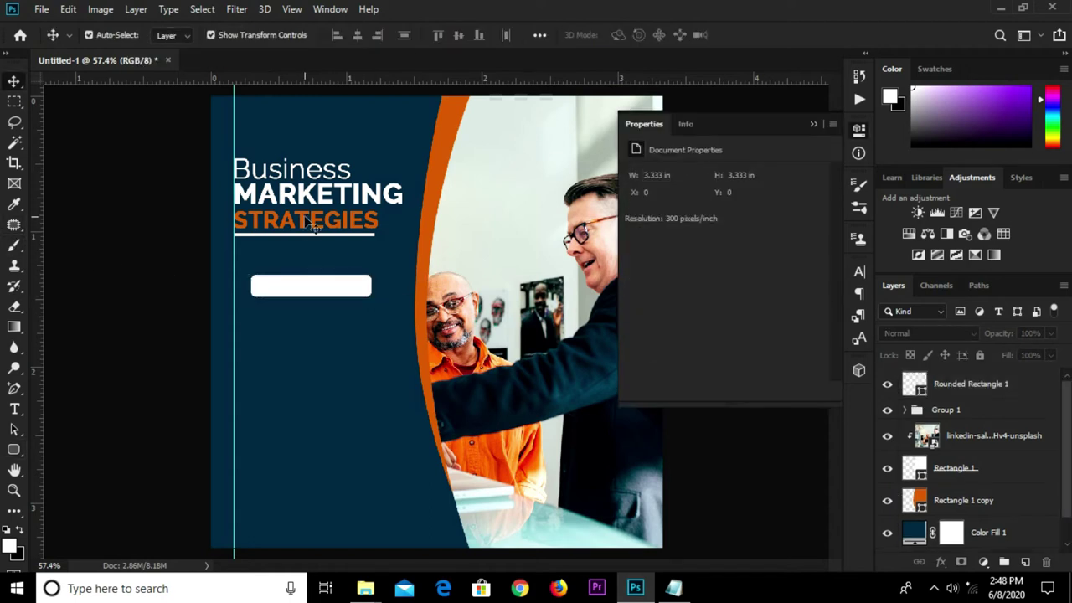
# Duplicate the orange STRATEGIES text to just below the white rounded bar
pyautogui.click(310, 221)
pyautogui.hotkey('ctrl', 't')
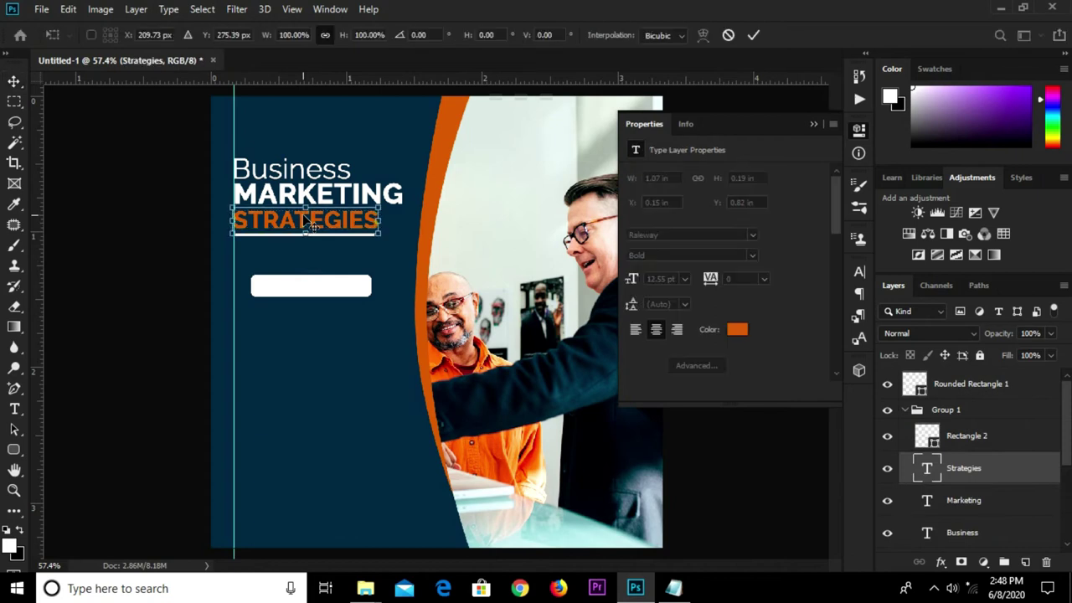
pyautogui.write('209')
pyautogui.press('Return')
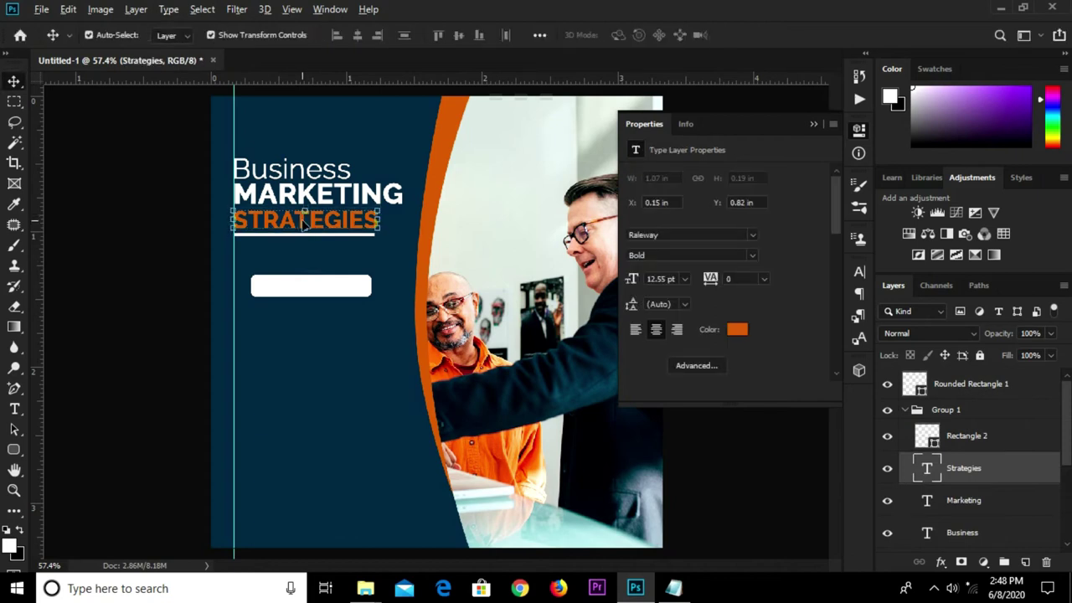
pyautogui.moveTo(299, 224); pyautogui.dragTo(299, 326)
# Copy the 'Our Services' line from the notes
pyautogui.click(674, 588)
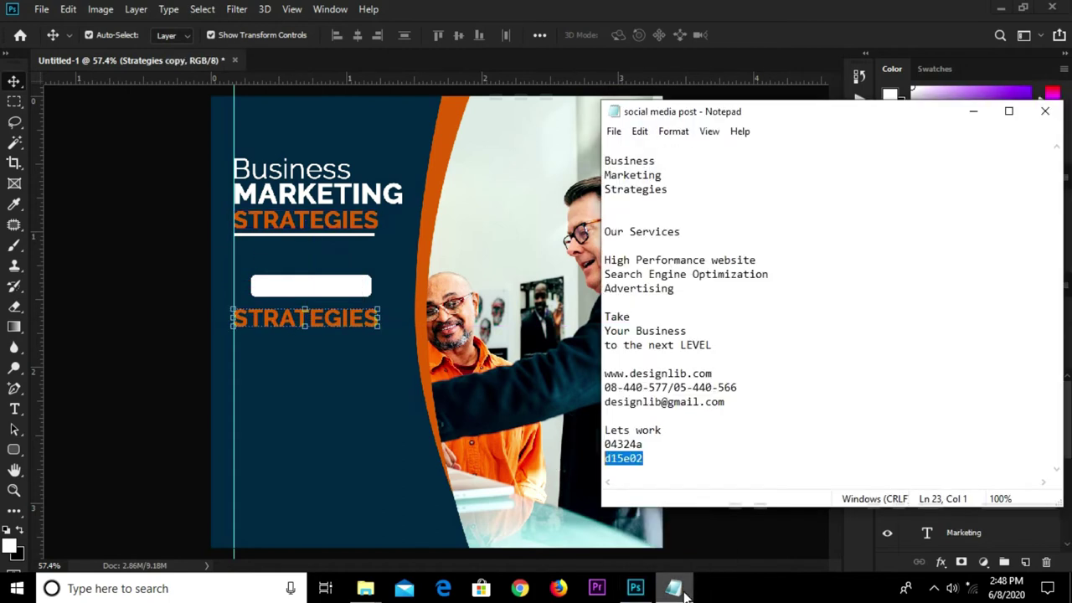
pyautogui.moveTo(692, 234); pyautogui.dragTo(592, 238)
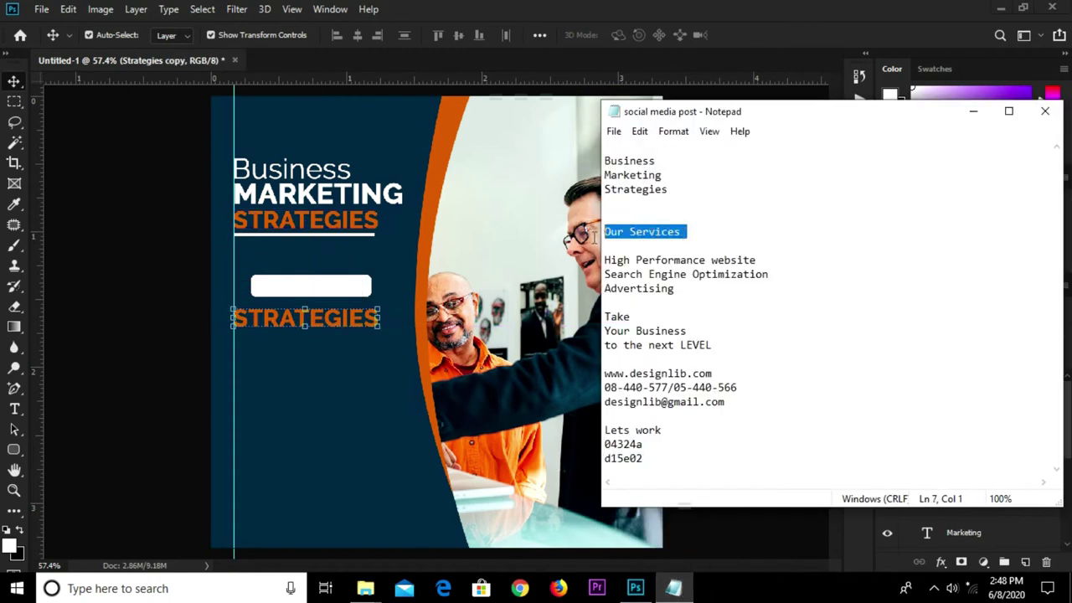
pyautogui.rightClick(636, 232)
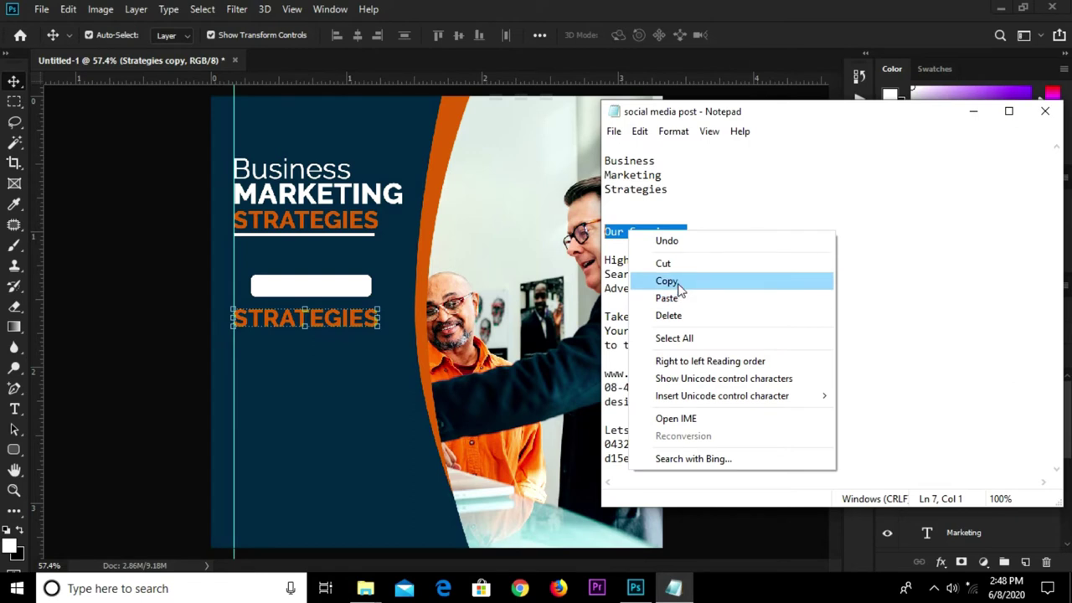
pyautogui.click(665, 280)
pyautogui.click(297, 333)
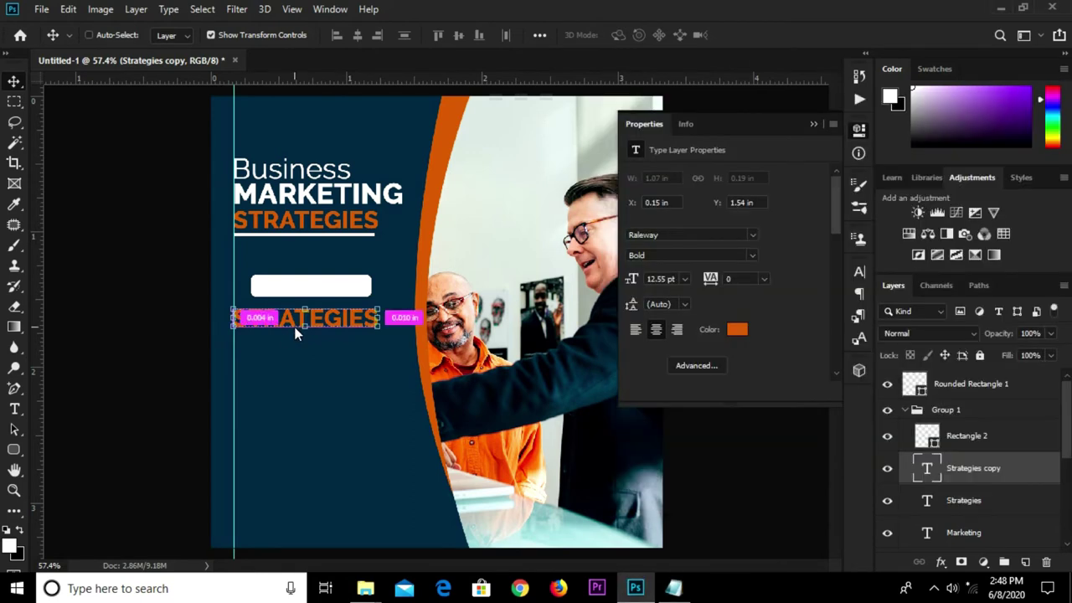
# Replace the duplicate's text with 'Our Services' and turn off All Caps
pyautogui.press('t')
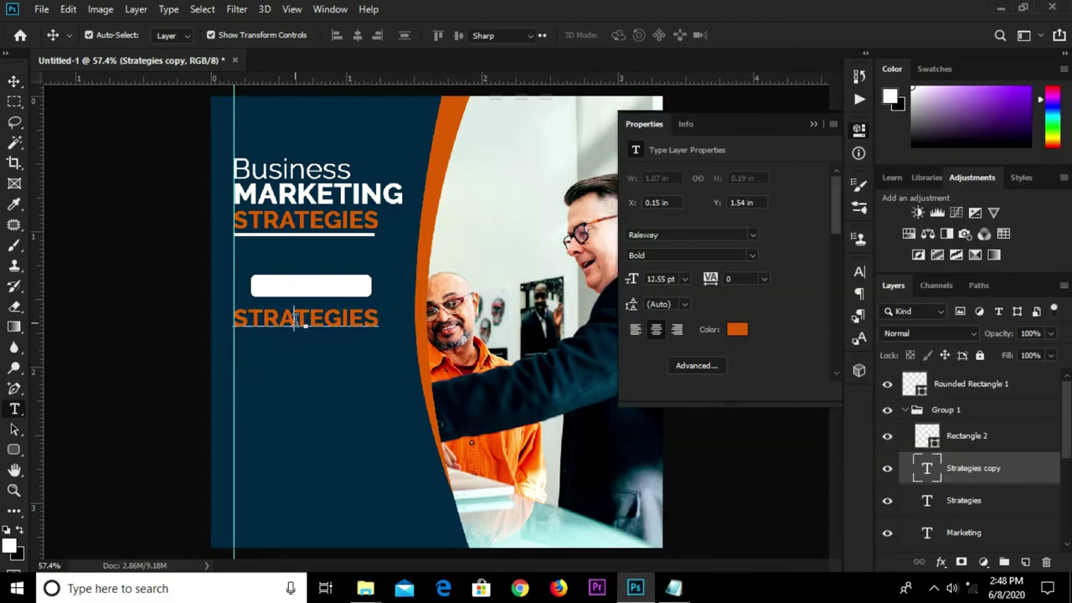
pyautogui.click(295, 319)
pyautogui.hotkey('ctrl', 'a')
pyautogui.hotkey('ctrl', 'v')
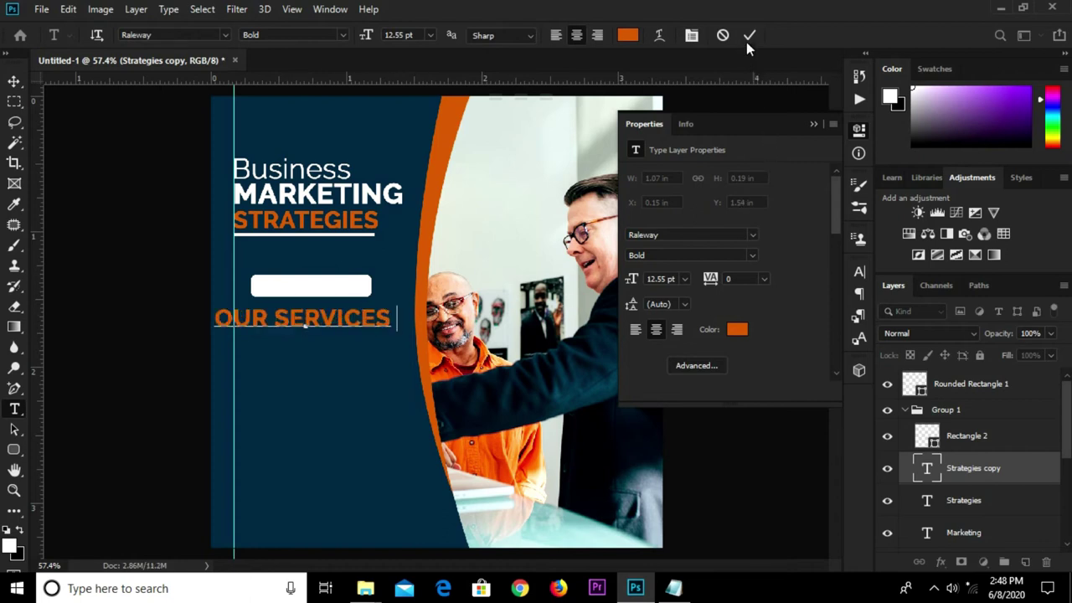
pyautogui.click(860, 273)
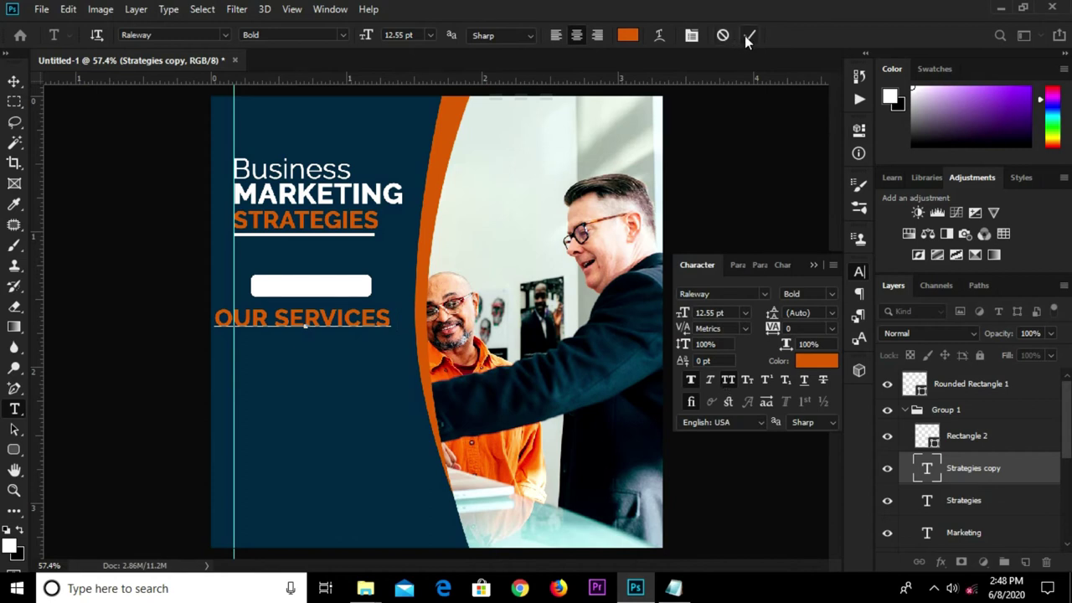
pyautogui.hotkey('ctrl', 'Return')
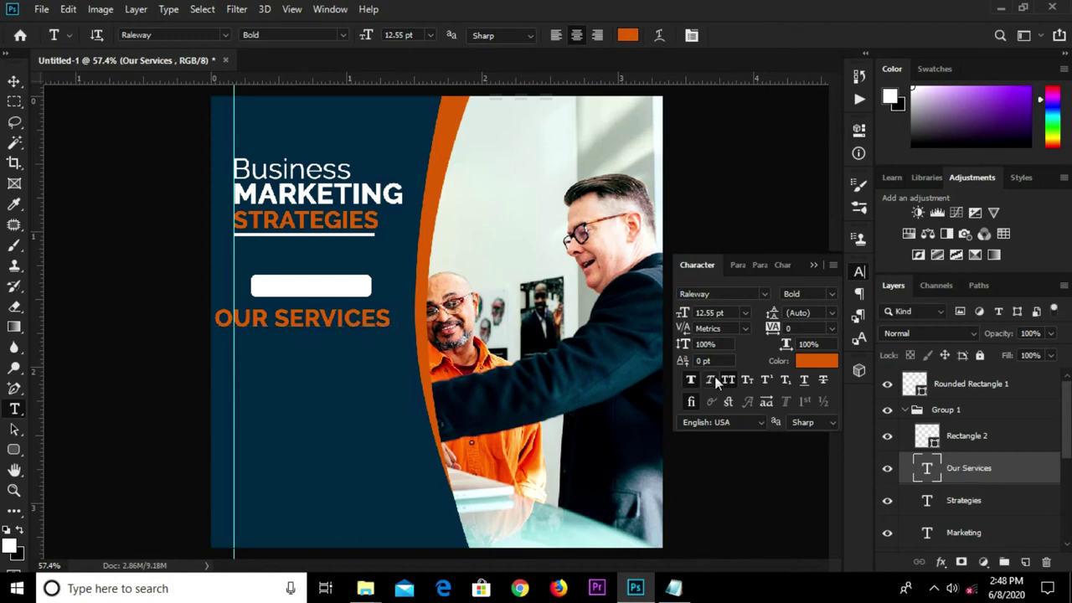
pyautogui.click(728, 379)
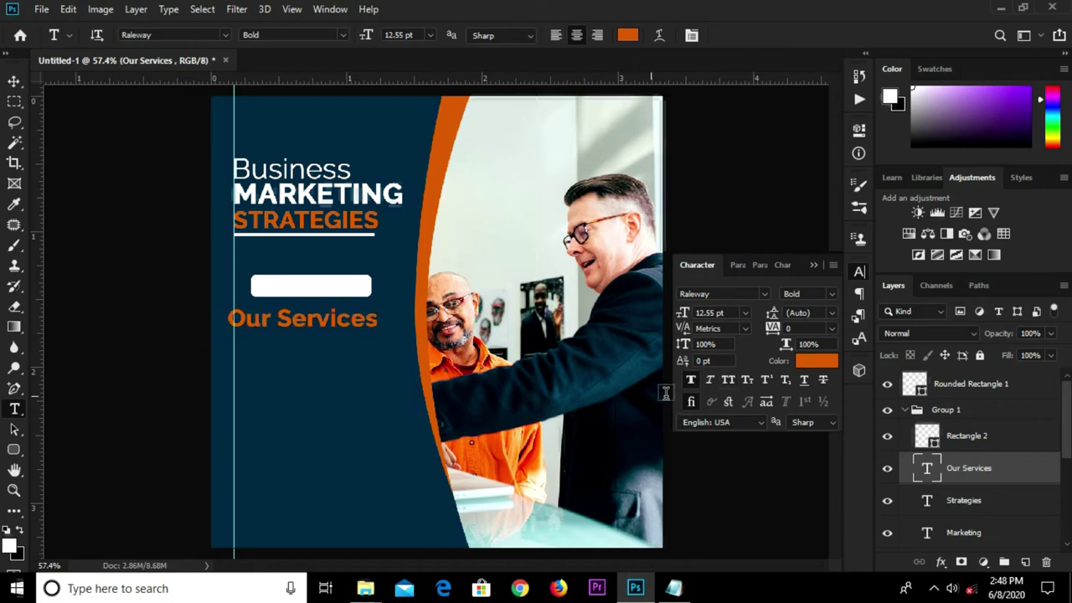
# Try font sizes of 11 pt and 8 pt for the Our Services label
pyautogui.press('v')
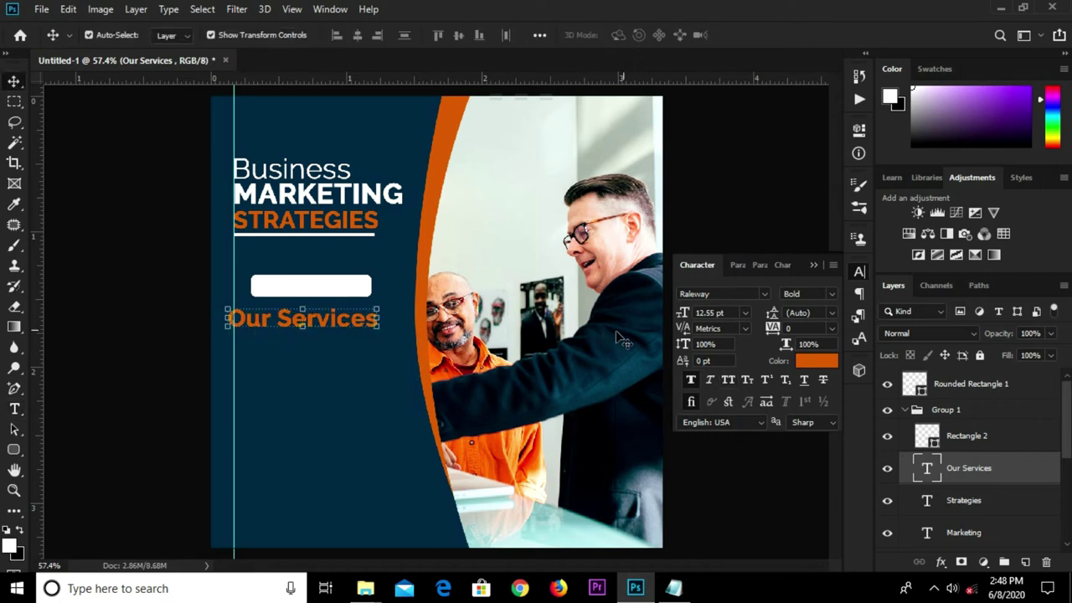
pyautogui.click(730, 312)
pyautogui.write('11')
pyautogui.press('Return')
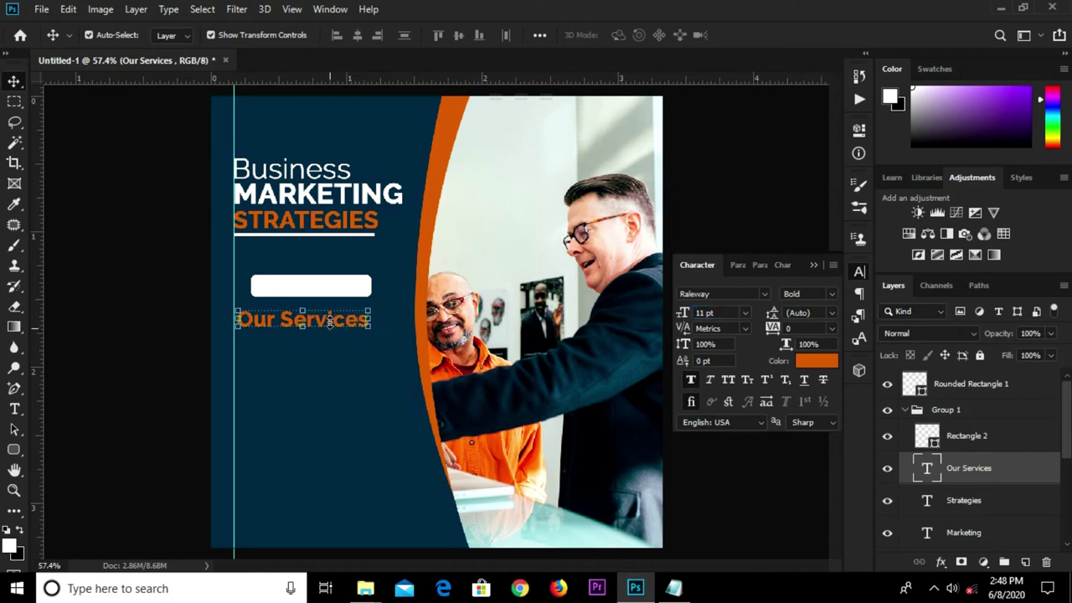
pyautogui.click(717, 309)
pyautogui.write('8')
pyautogui.press('Return')
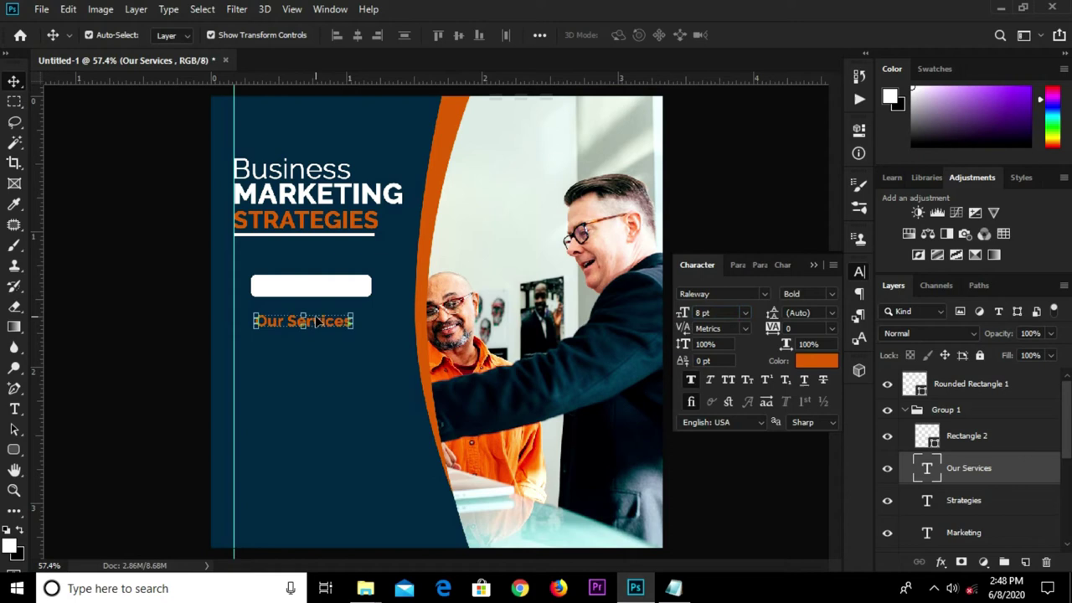
# Move Our Services onto the white bar, above Rounded Rectangle 1, at 9 pt
pyautogui.moveTo(319, 323); pyautogui.dragTo(311, 287)
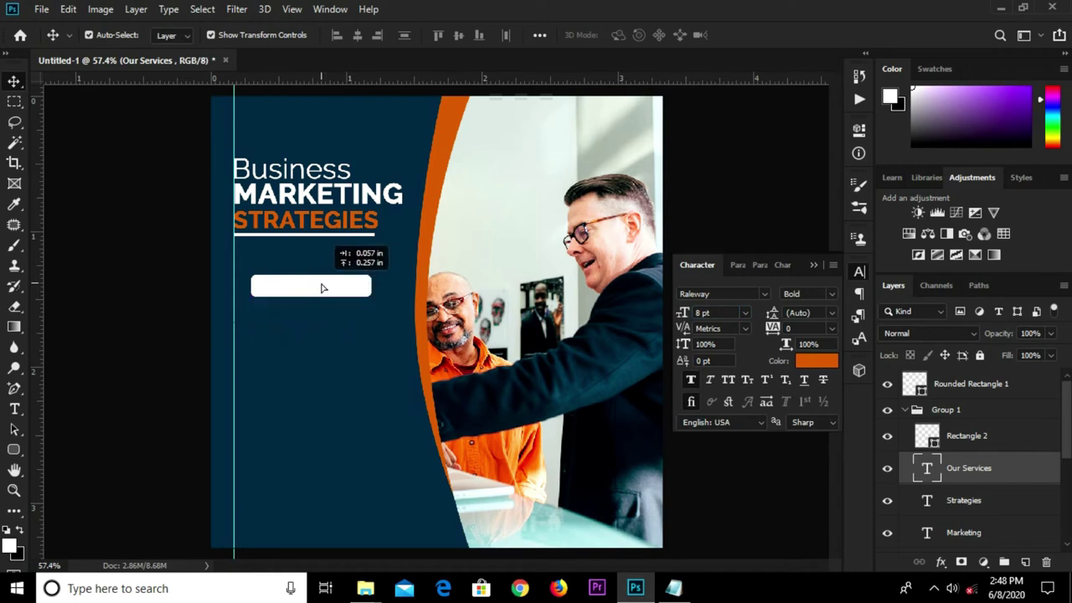
pyautogui.moveTo(963, 470); pyautogui.dragTo(948, 381)
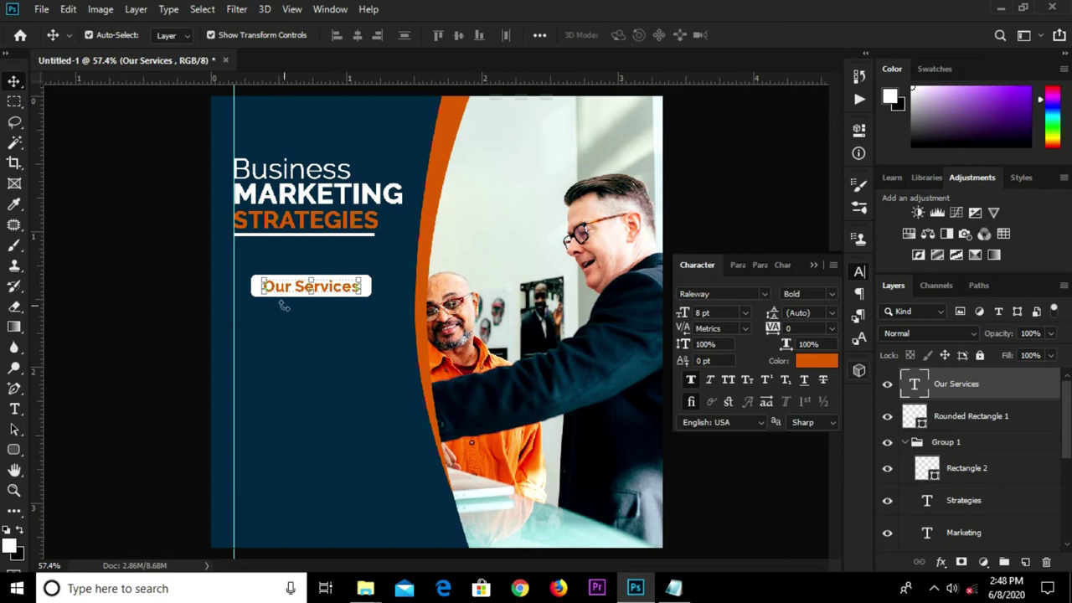
pyautogui.press('Up')
pyautogui.press('Up')
pyautogui.press('Up')
pyautogui.click(726, 312)
pyautogui.write('9')
pyautogui.press('Return')
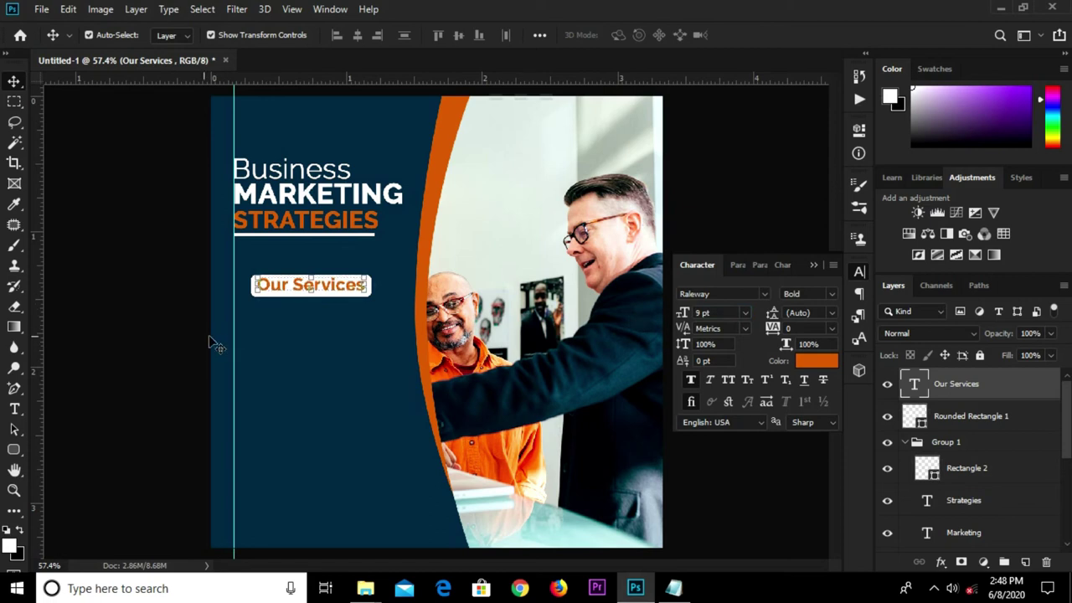
pyautogui.click(155, 331)
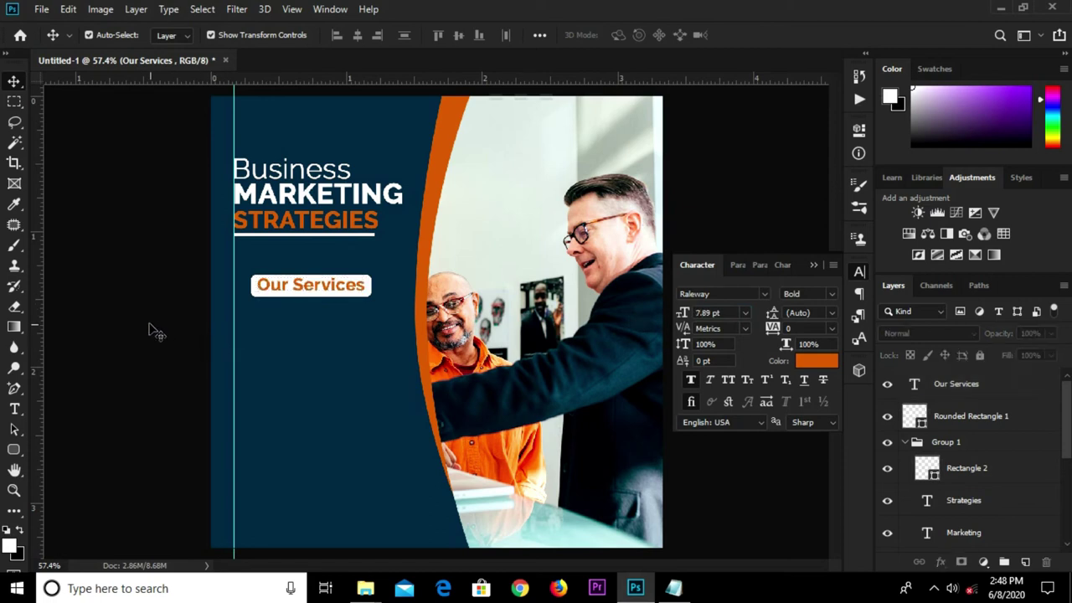
# Group Rounded Rectangle 1 and Our Services into Group 2, nudged left
pyautogui.click(974, 416)
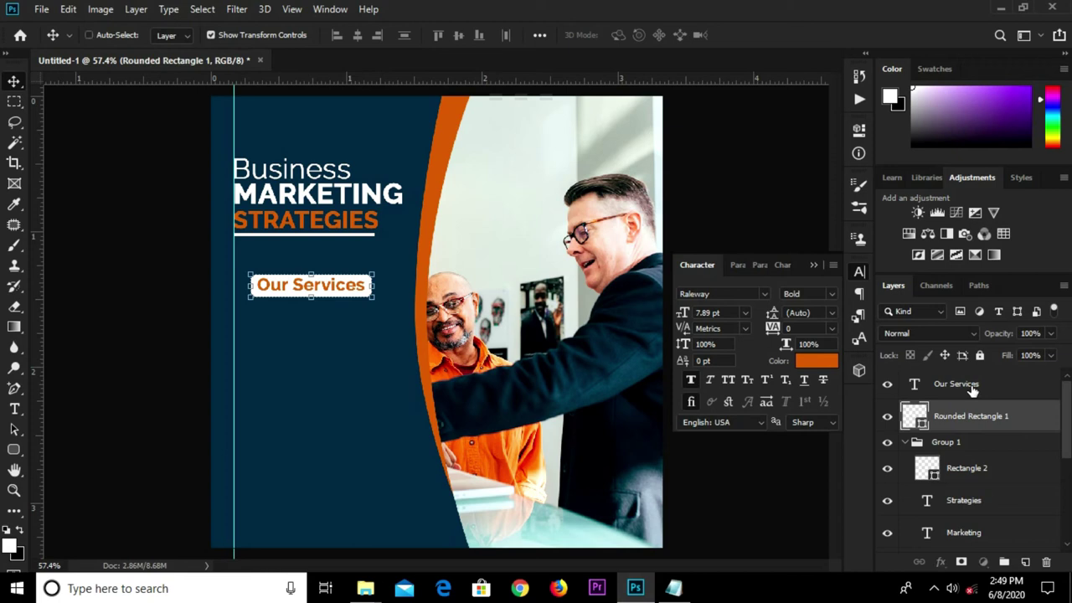
pyautogui.keyDown('shift'); pyautogui.click(972, 385); pyautogui.keyUp('shift')
pyautogui.hotkey('ctrl', 'g')
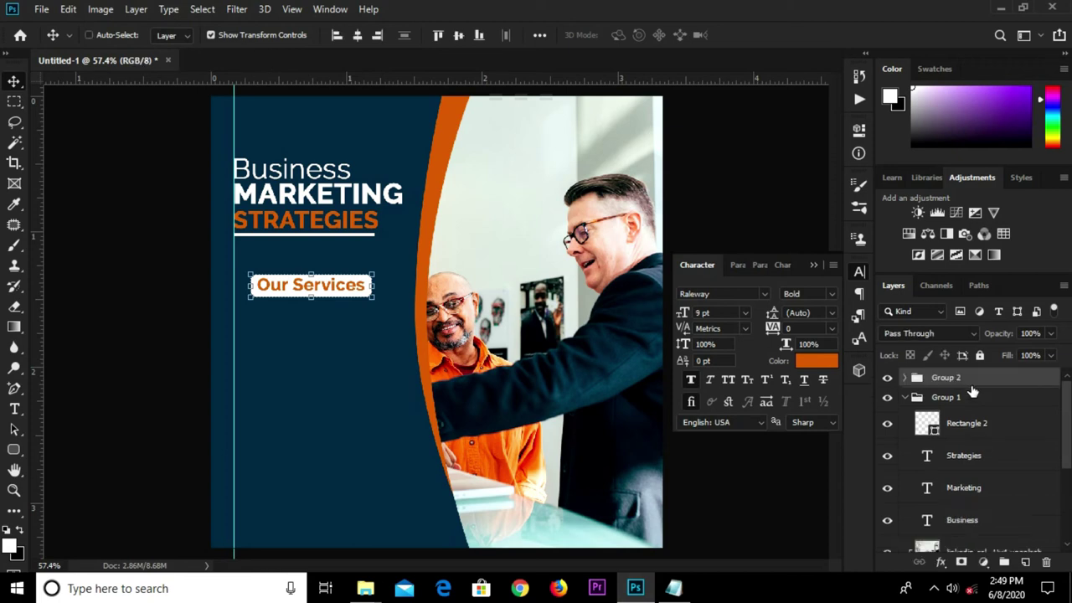
pyautogui.press('Left')
pyautogui.press('Left')
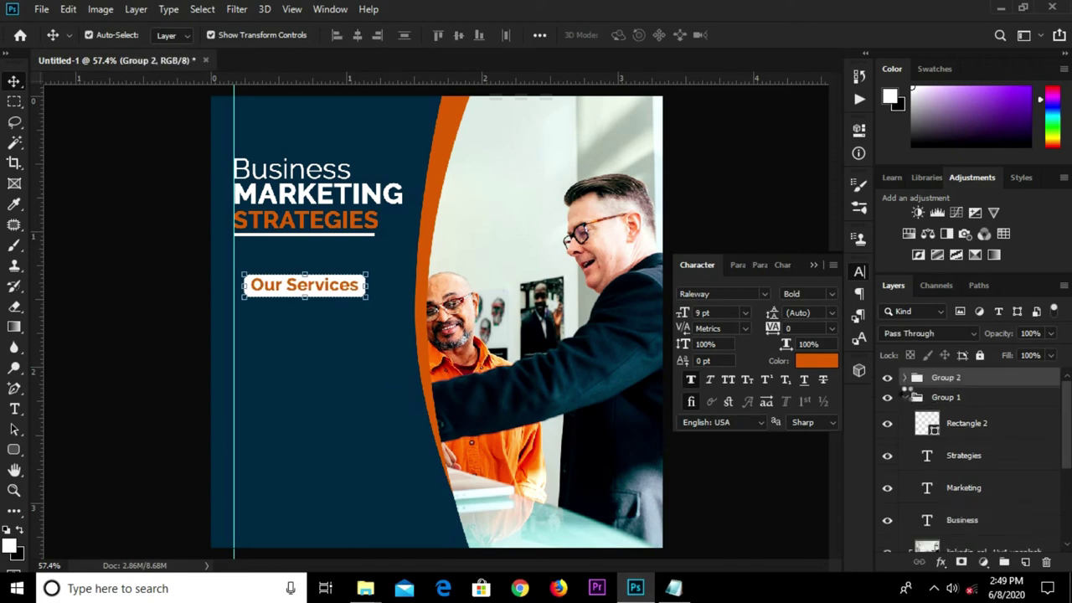
pyautogui.click(167, 333)
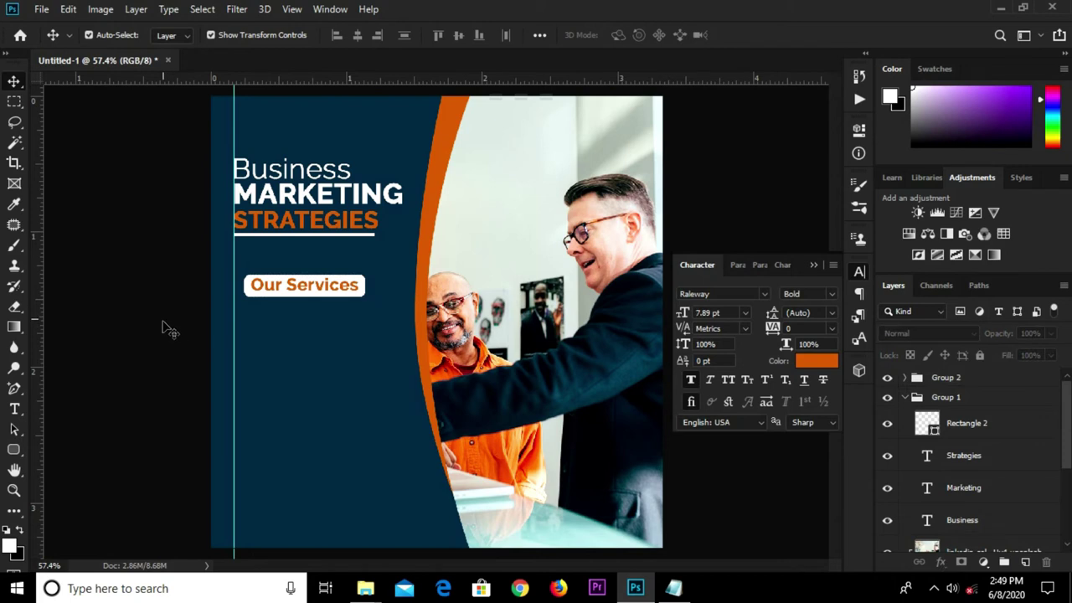
# Shift Group 2 further left and lower the heading group slightly
pyautogui.click(988, 379)
pyautogui.hotkey('shift', 'Left')
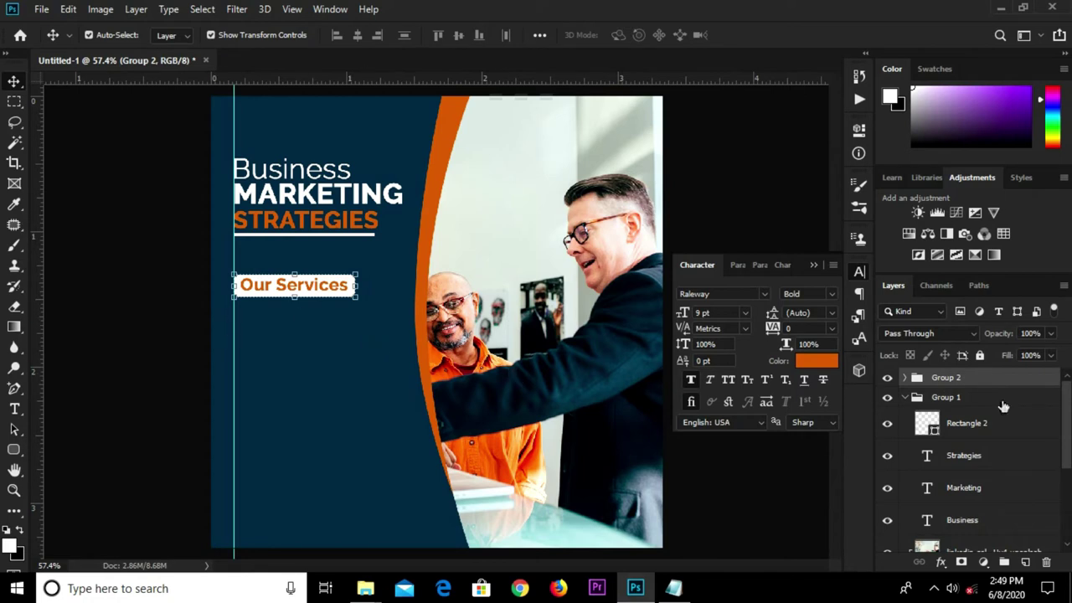
pyautogui.click(974, 401)
pyautogui.press('Down')
pyautogui.press('Down')
pyautogui.press('Down')
pyautogui.press('Down')
pyautogui.press('Down')
pyautogui.press('Down')
pyautogui.press('Down')
pyautogui.press('Down')
pyautogui.press('Down')
pyautogui.press('Down')
pyautogui.press('Down')
pyautogui.press('Down')
pyautogui.press('Down')
pyautogui.press('Down')
pyautogui.press('Down')
pyautogui.press('Down')
pyautogui.press('Down')
pyautogui.press('Down')
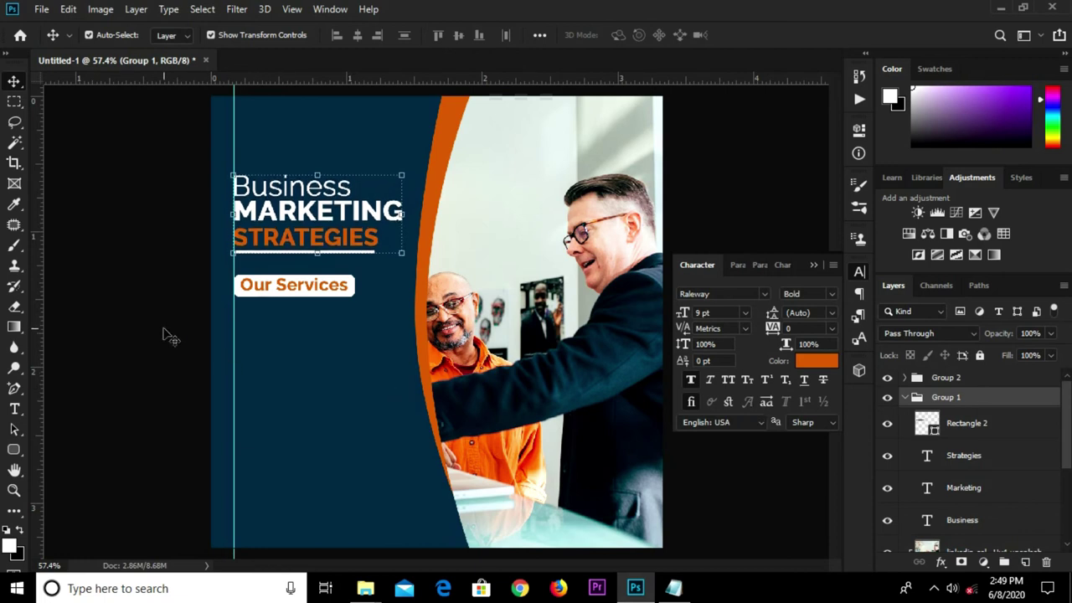
pyautogui.click(163, 342)
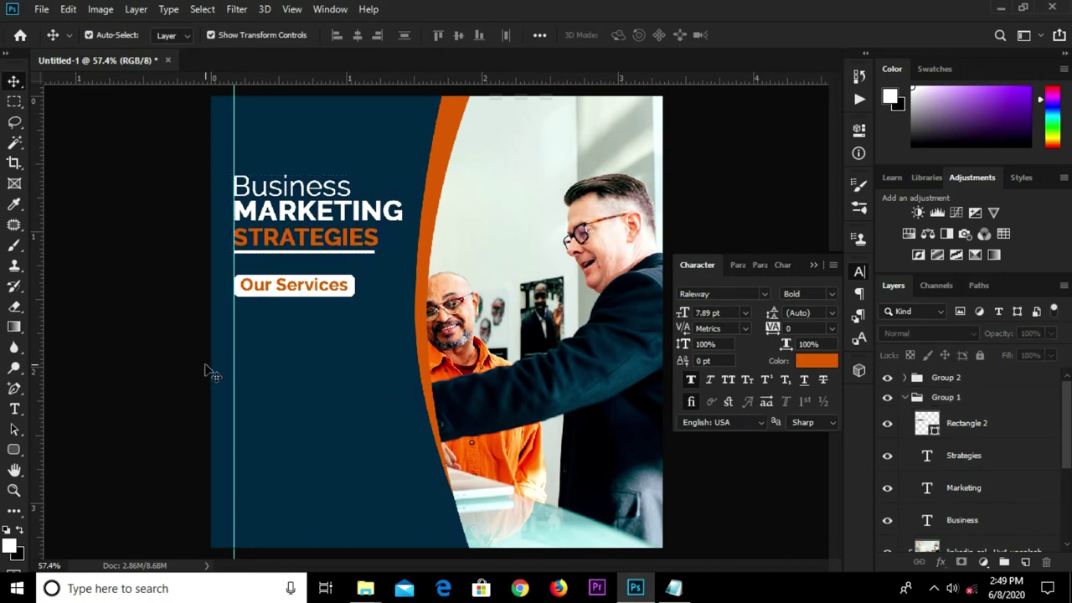
pyautogui.scroll(-1, 180, 342)
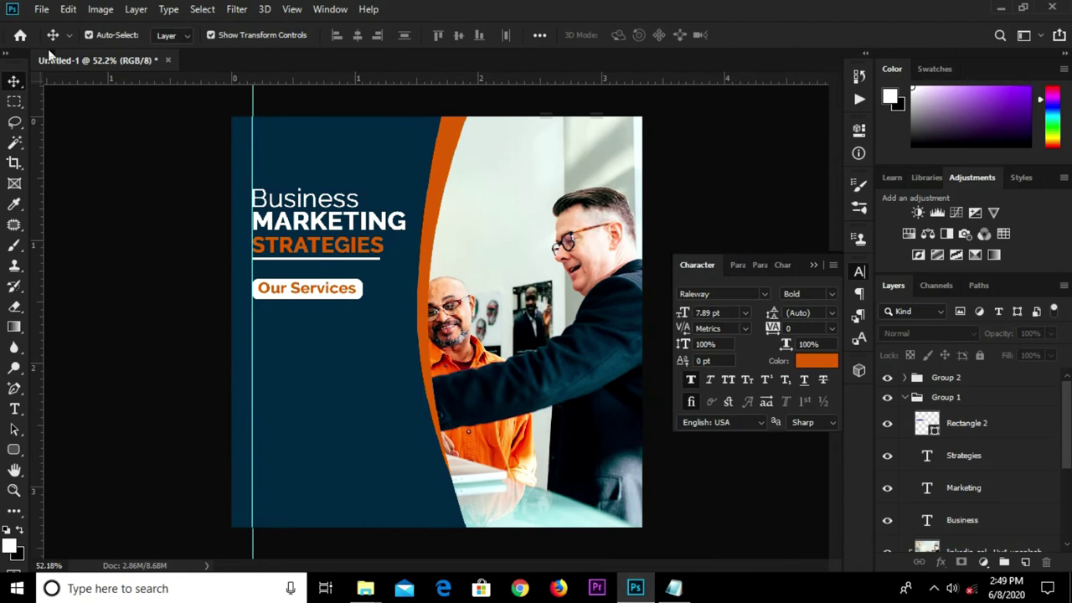
# Place the ffgf checkmark image as an embedded layer and hide it
pyautogui.click(39, 10)
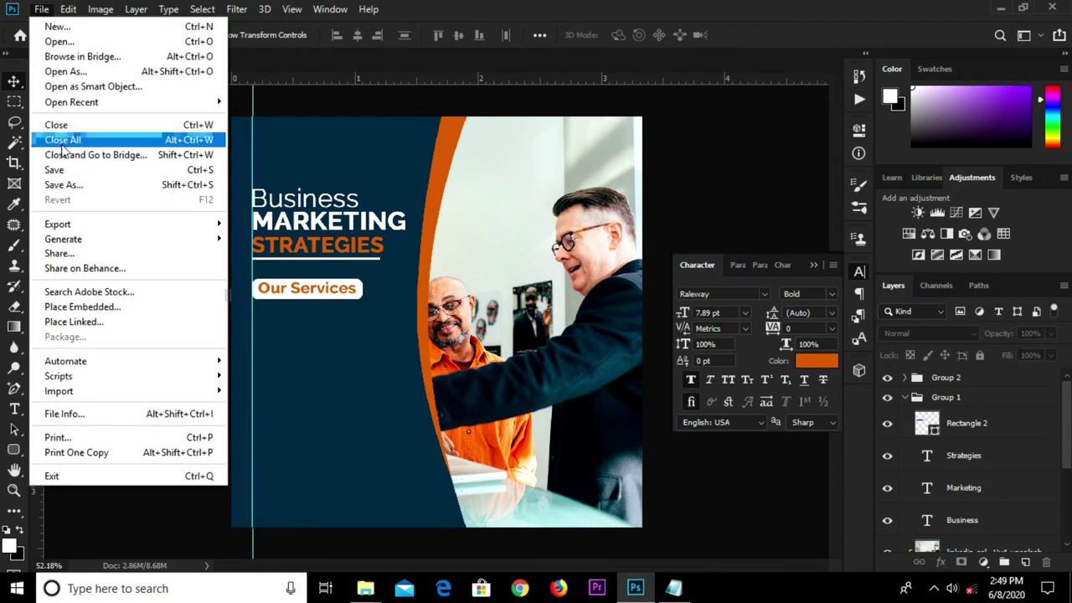
pyautogui.click(88, 308)
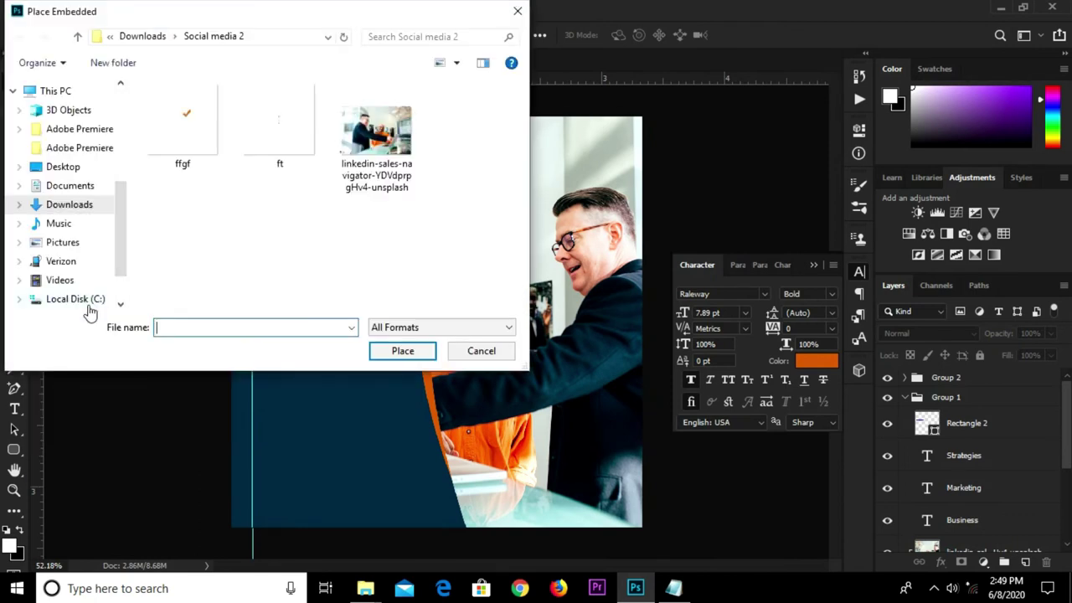
pyautogui.click(199, 159)
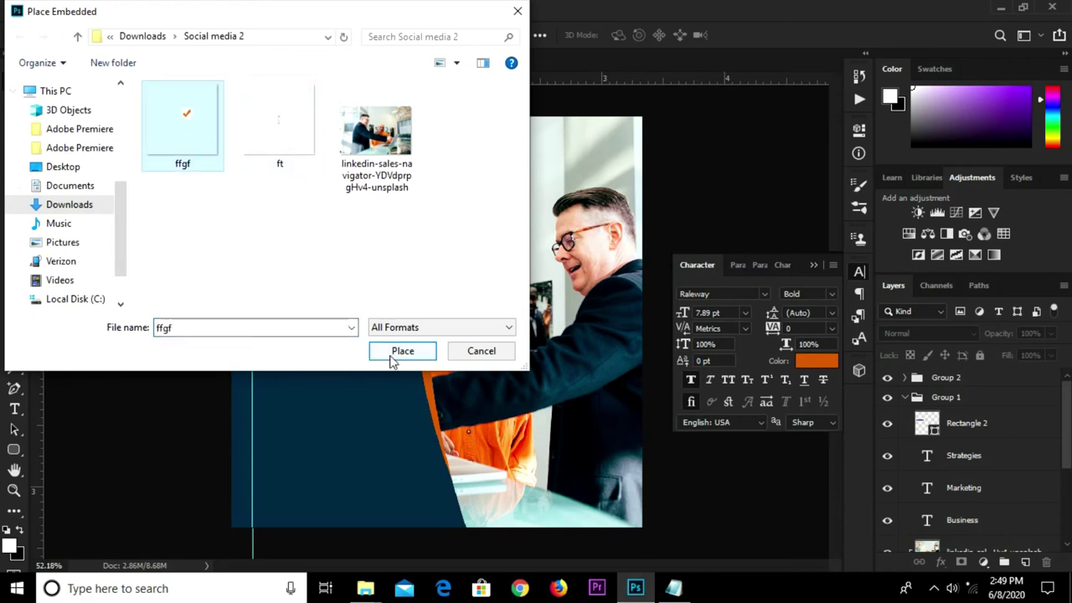
pyautogui.click(397, 353)
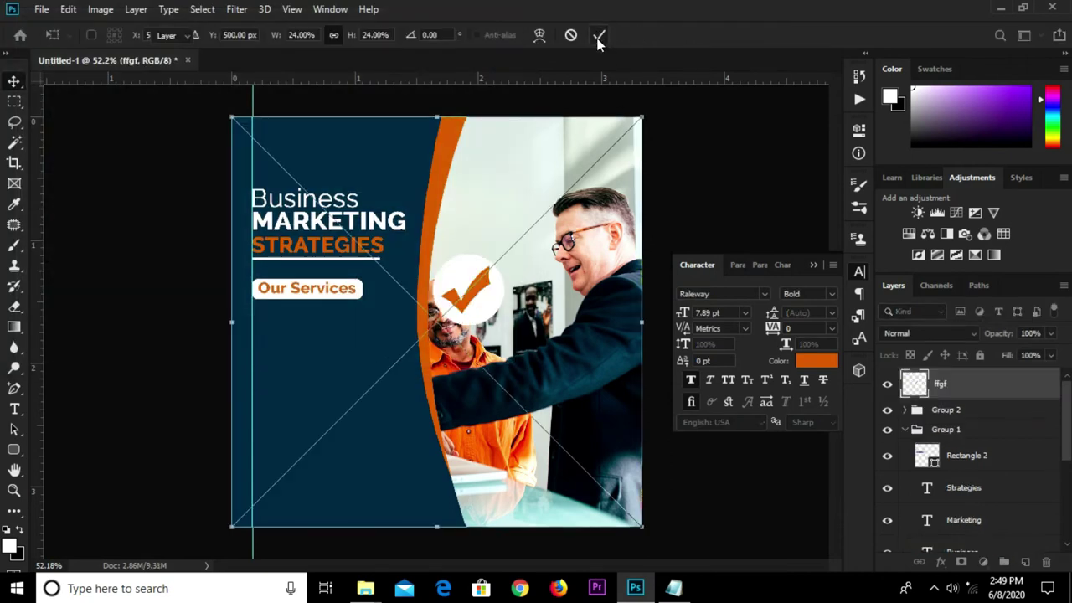
pyautogui.click(598, 35)
pyautogui.click(887, 386)
pyautogui.moveTo(674, 588)
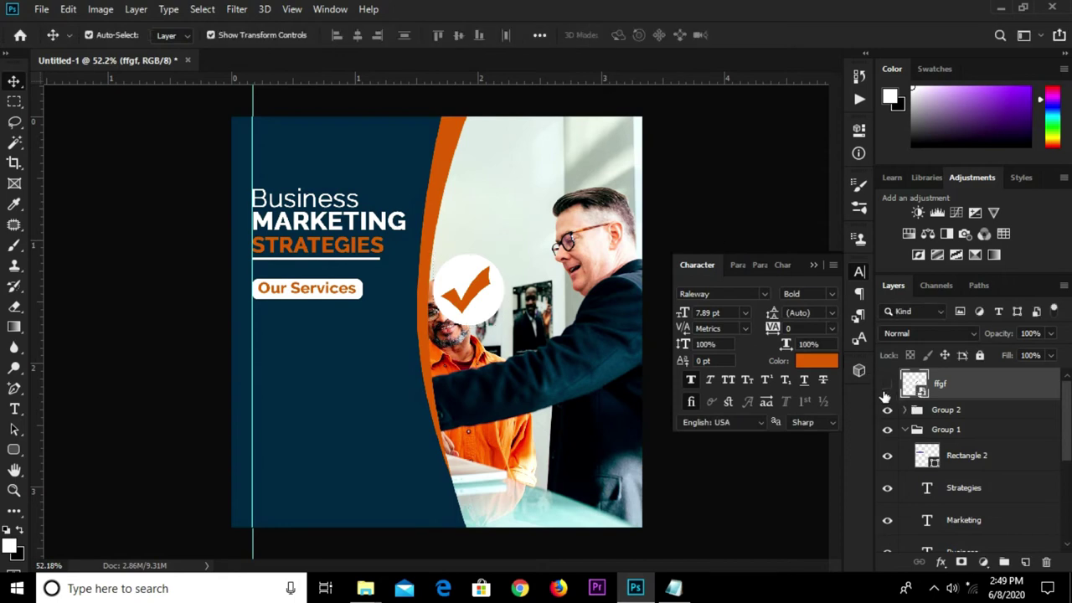
# Copy the three service lines from the Notepad post notes
pyautogui.click(675, 591)
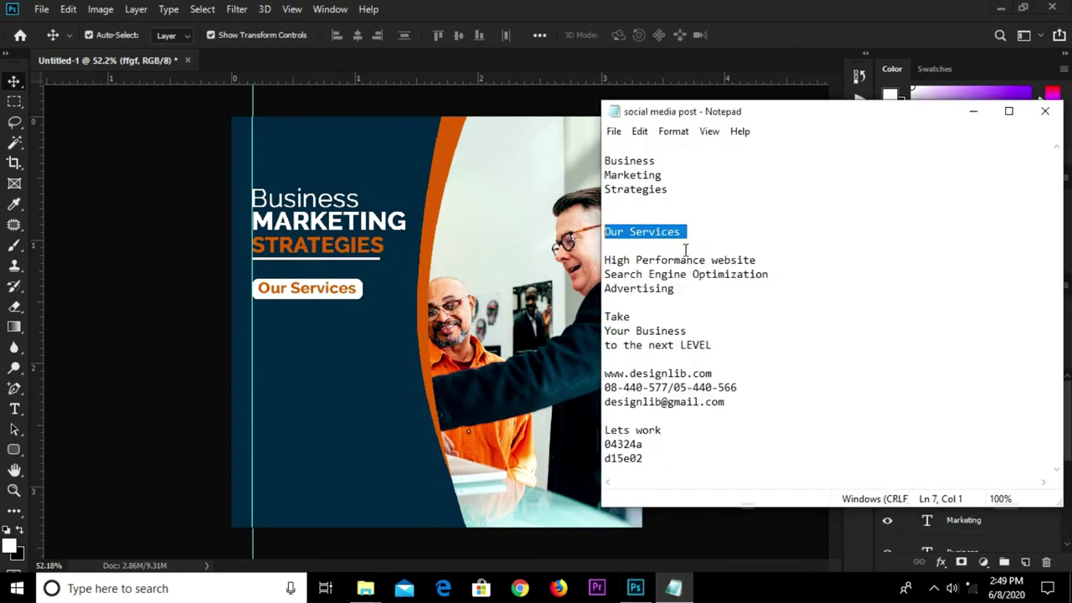
pyautogui.moveTo(684, 308); pyautogui.dragTo(599, 259)
pyautogui.rightClick(629, 266)
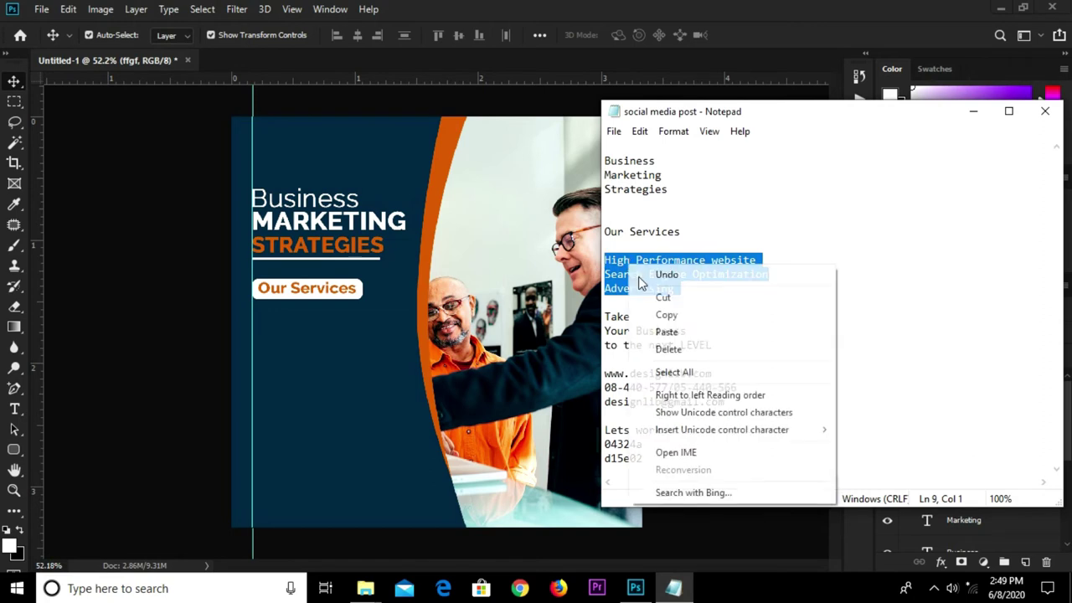
pyautogui.click(674, 313)
pyautogui.click(312, 366)
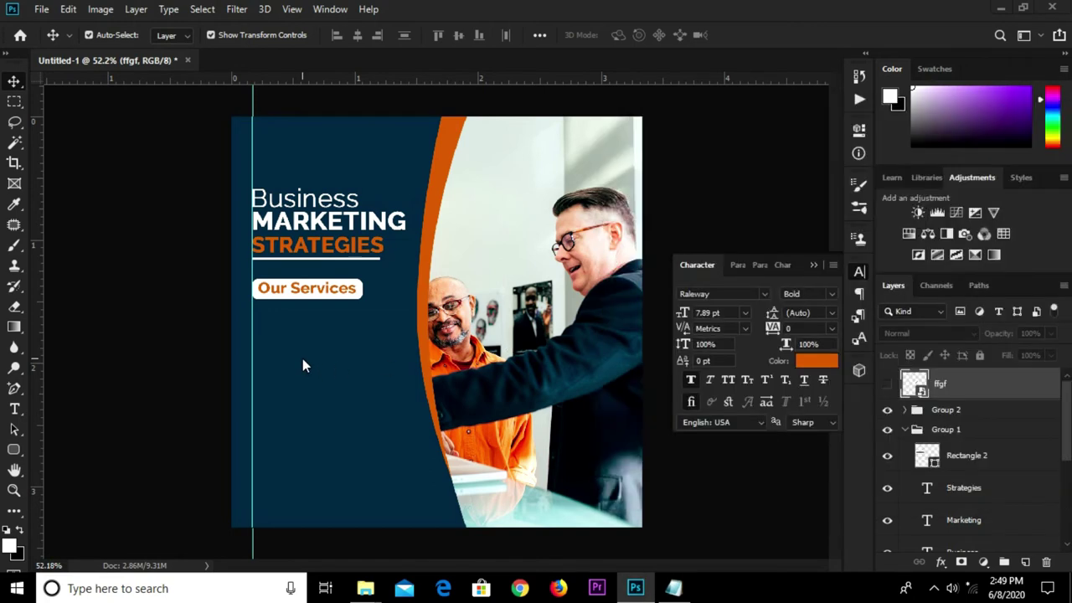
# Paste the service lines as a new white text block below Our Services
pyautogui.press('t')
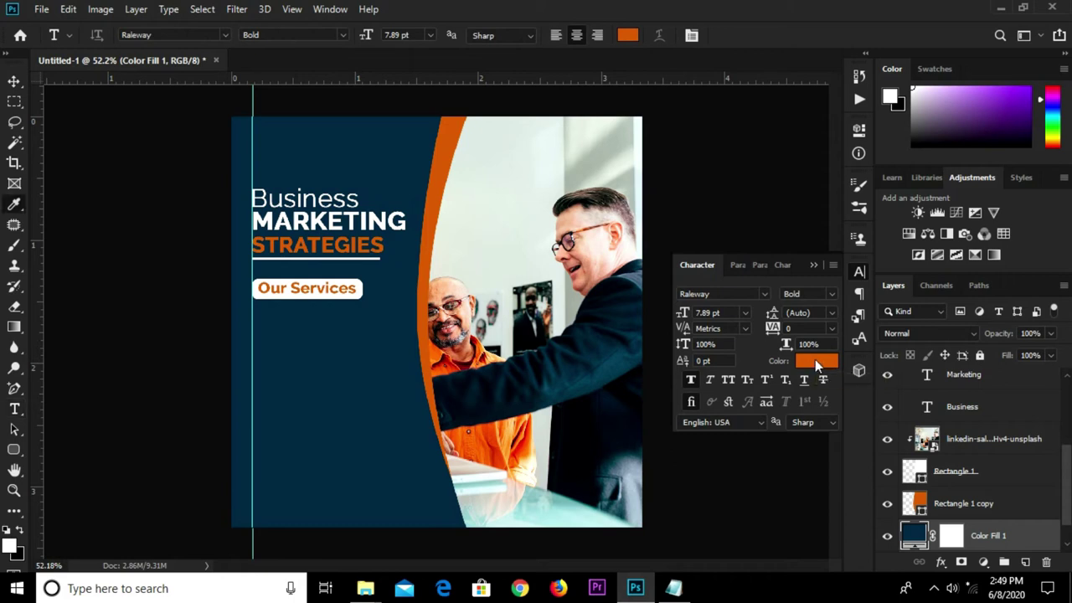
pyautogui.click(815, 361)
pyautogui.hotkey('ctrl', 'v')
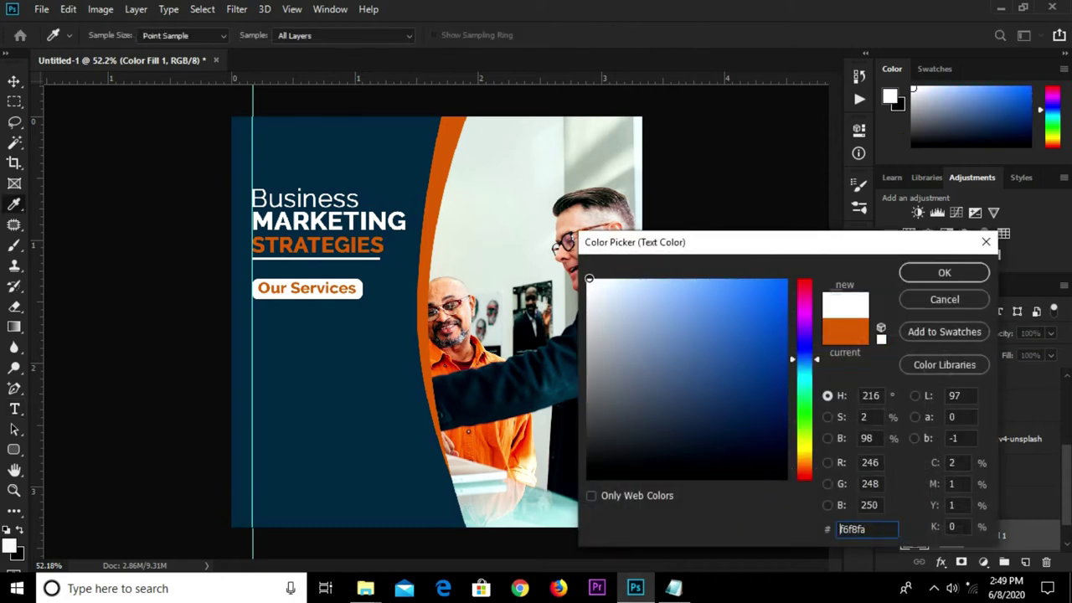
pyautogui.click(910, 276)
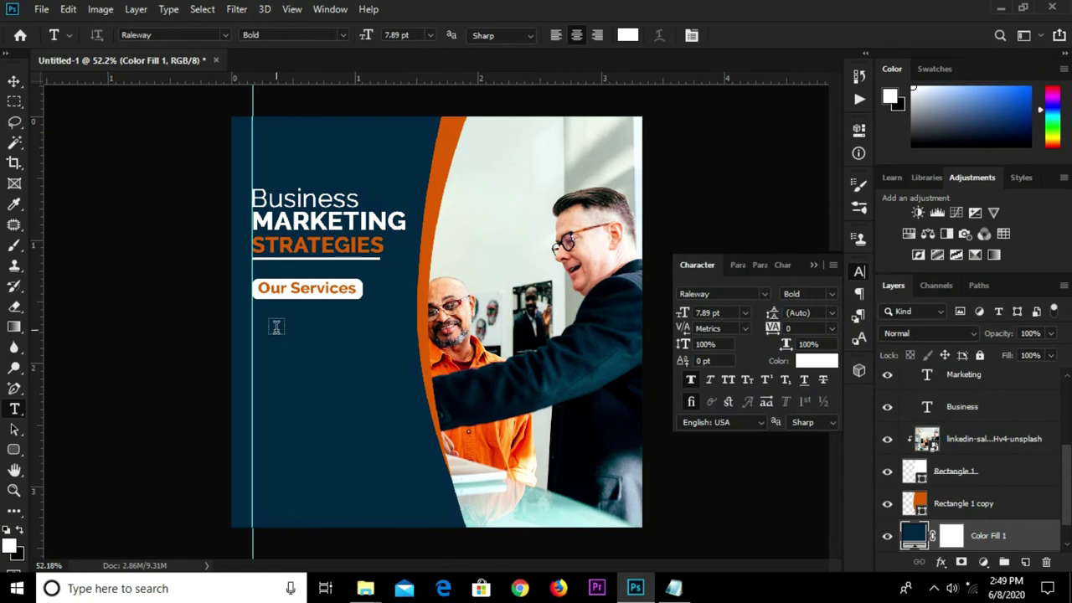
pyautogui.click(275, 326)
pyautogui.hotkey('ctrl', 'v')
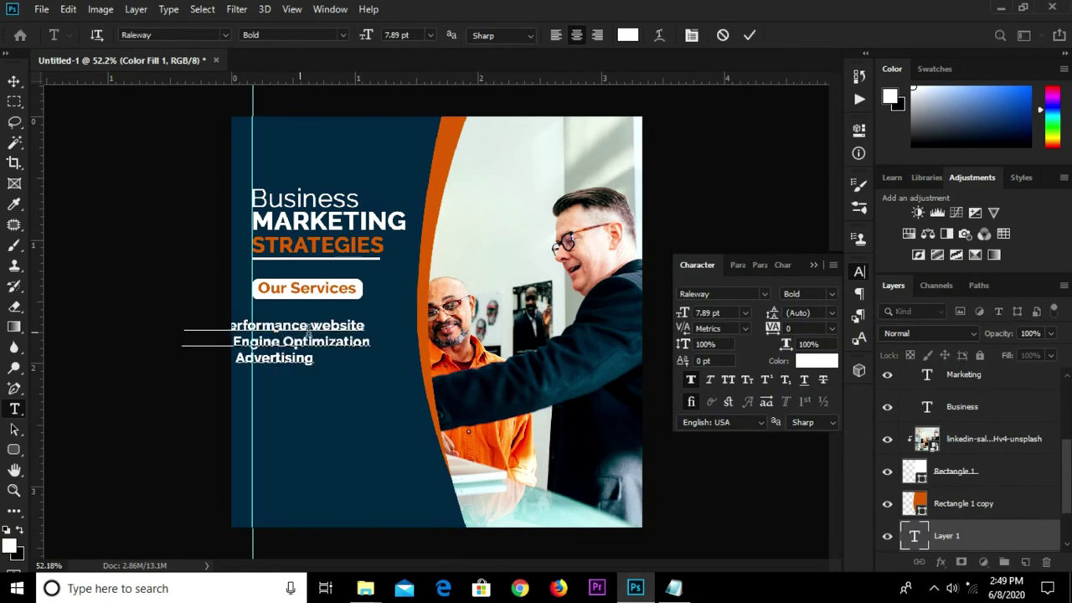
pyautogui.click(748, 37)
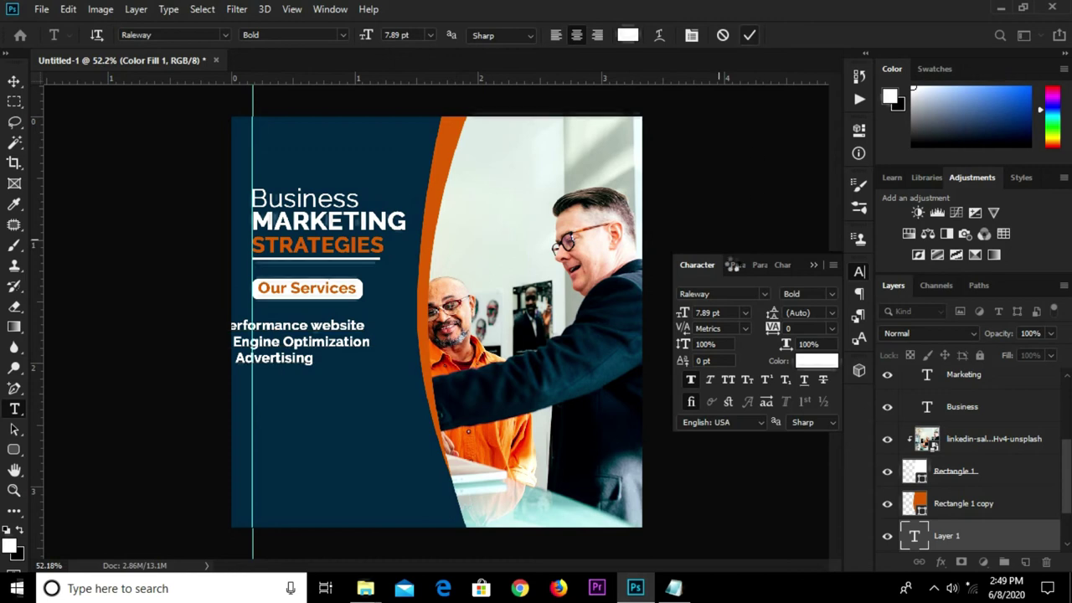
pyautogui.click(736, 264)
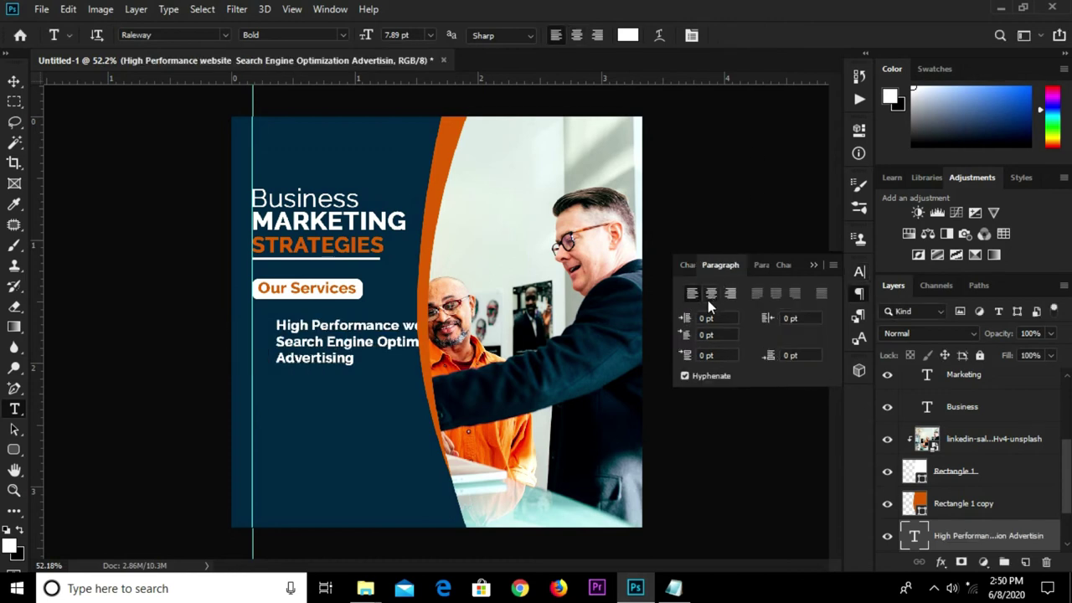
# Move the services text block left onto the guide
pyautogui.press('v')
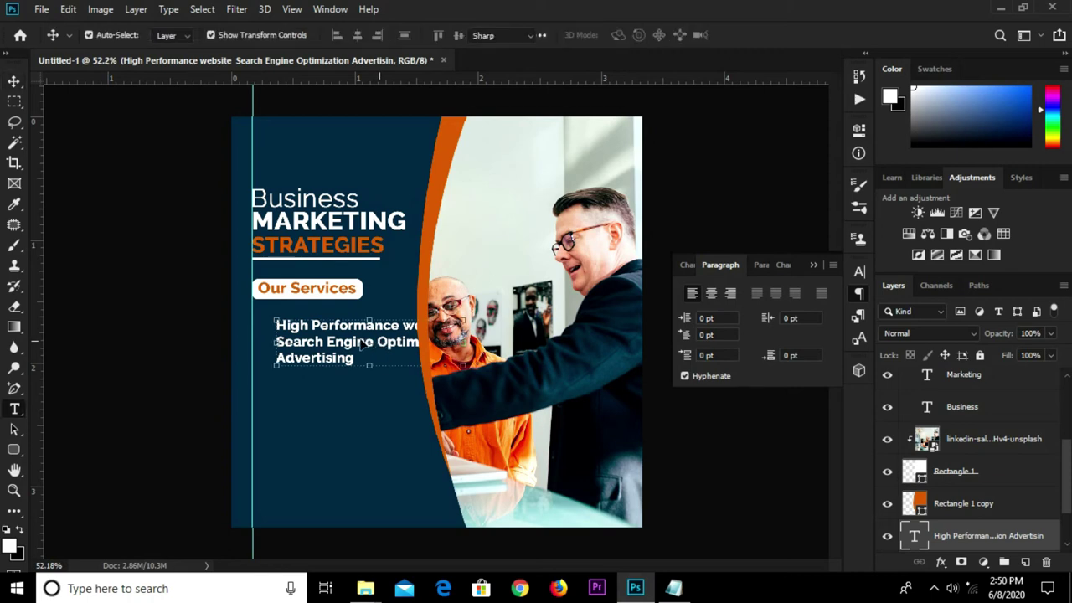
pyautogui.click(364, 335)
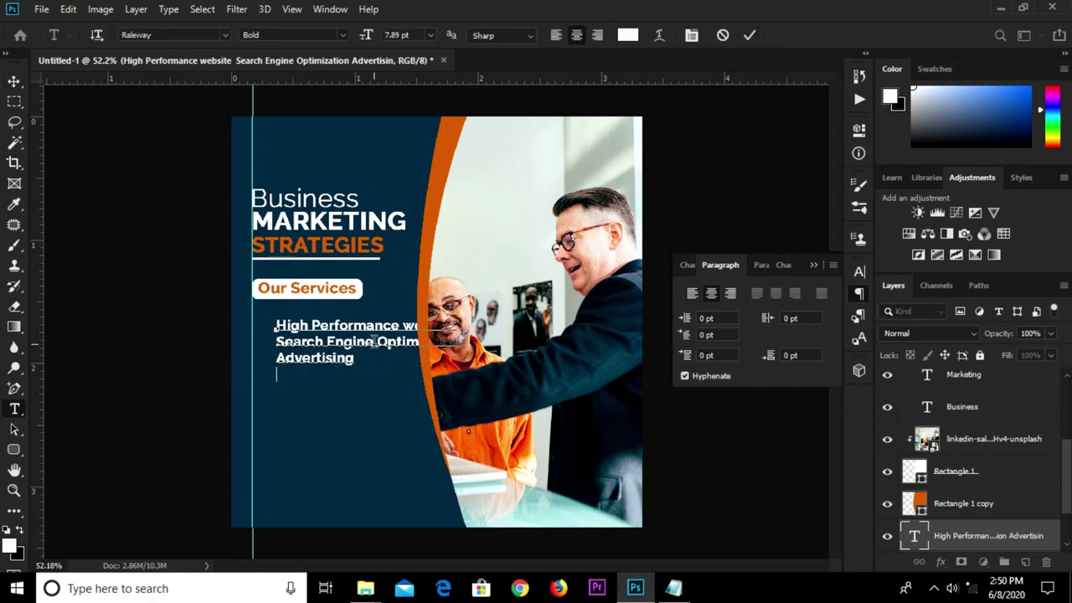
pyautogui.click(749, 35)
pyautogui.press('Escape')
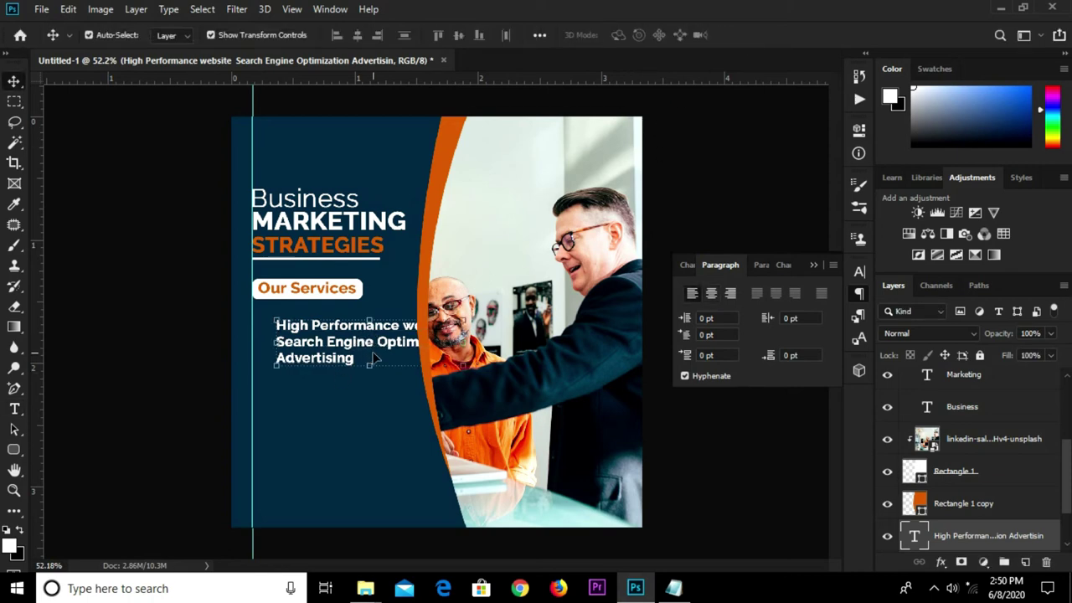
pyautogui.moveTo(374, 352); pyautogui.dragTo(349, 352)
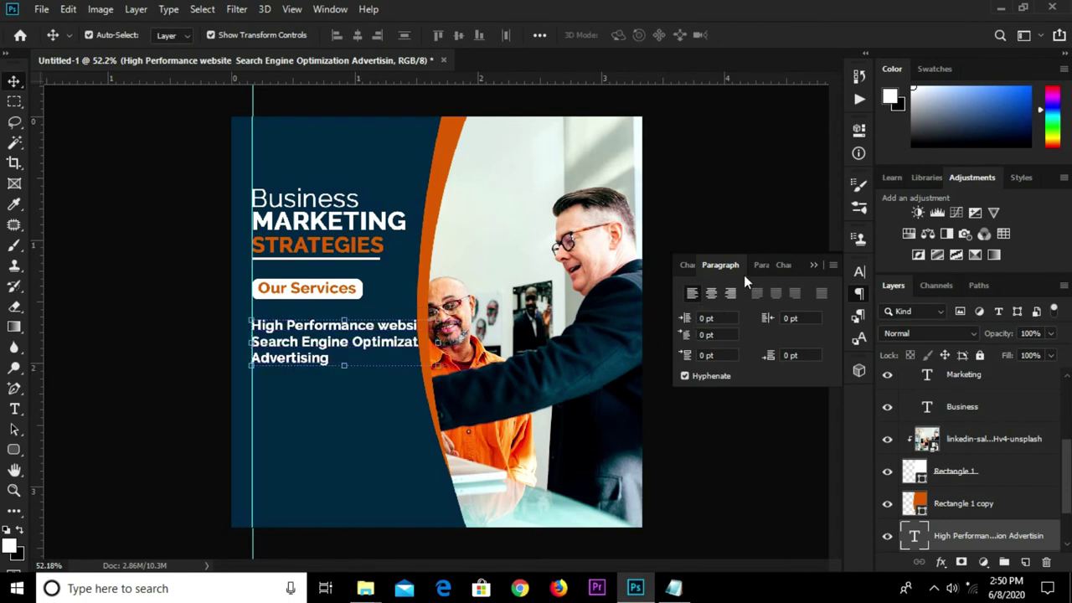
# Set the services text to 6 pt, enlarge it slightly, and nudge it right
pyautogui.click(683, 264)
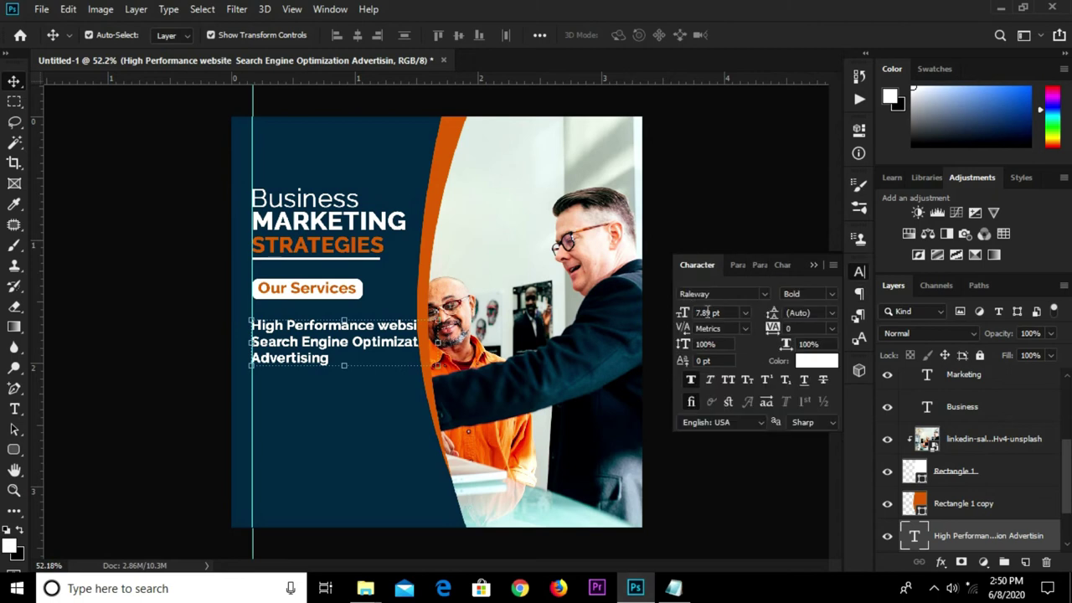
pyautogui.click(698, 313)
pyautogui.write('6')
pyautogui.press('Return')
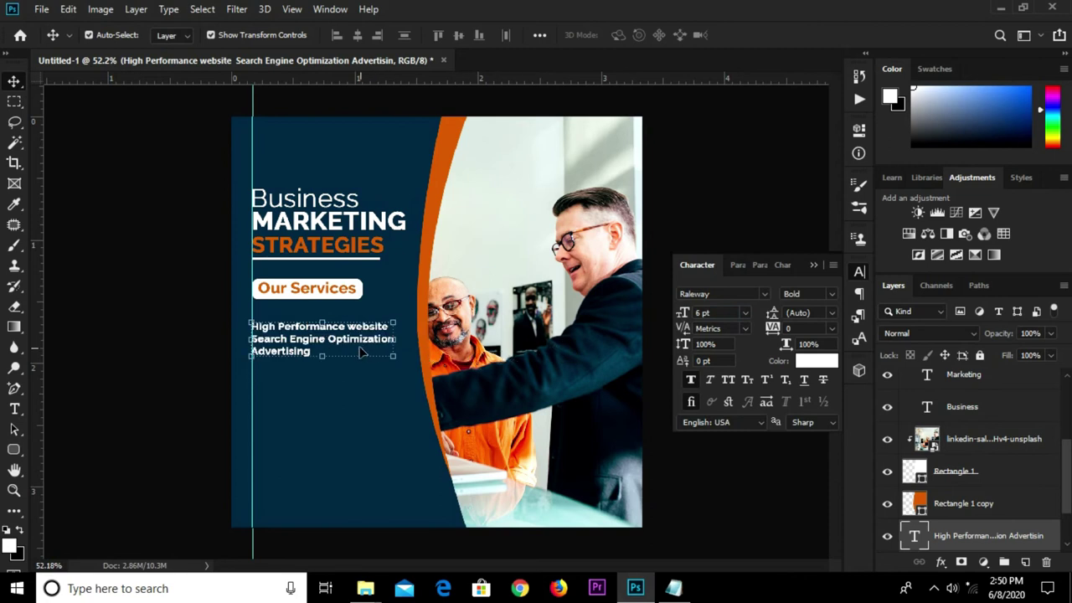
pyautogui.scroll(1, 383, 339)
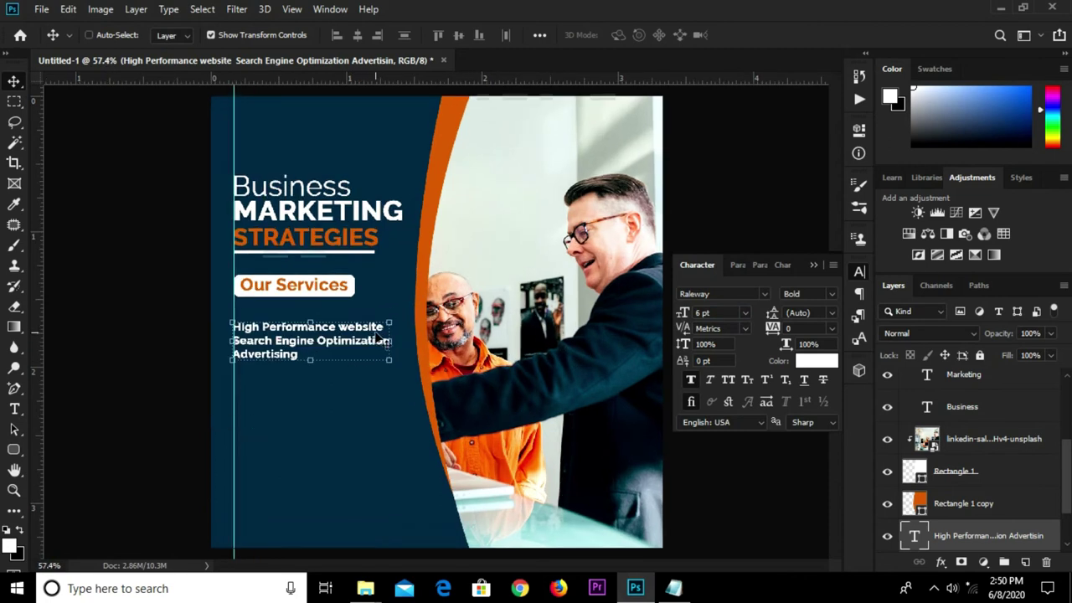
pyautogui.hotkey('ctrl', 't')
pyautogui.moveTo(390, 322); pyautogui.dragTo(399, 317)
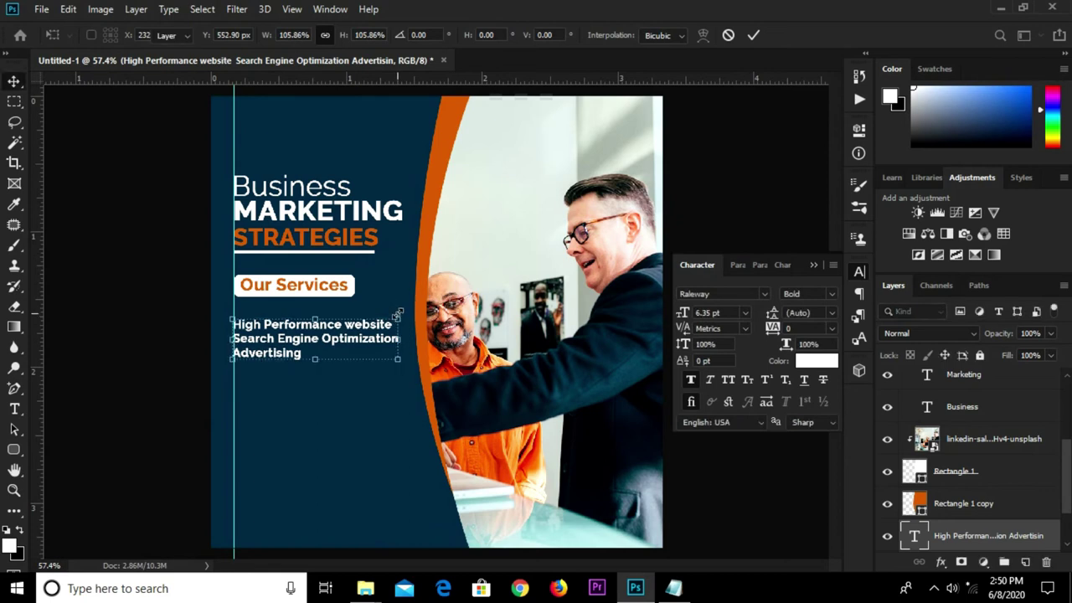
pyautogui.press('Return')
pyautogui.moveTo(400, 315); pyautogui.dragTo(410, 317)
# Nudge the linkedin photo, Rectangle 1 and Rectangle 1 copy two steps right
pyautogui.click(542, 276)
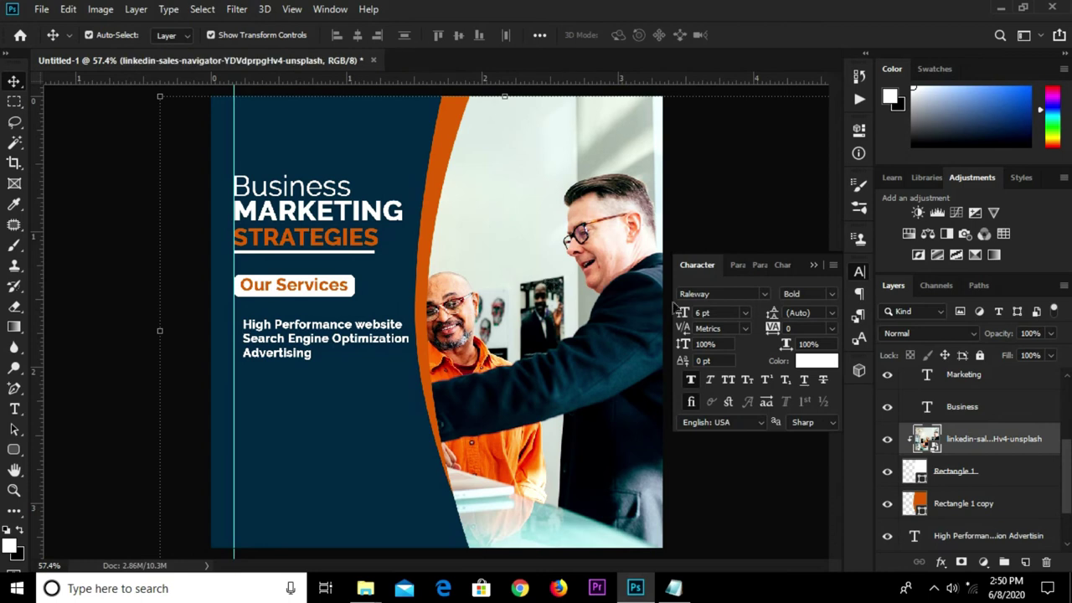
pyautogui.keyDown('ctrl'); pyautogui.click(987, 474); pyautogui.keyUp('ctrl')
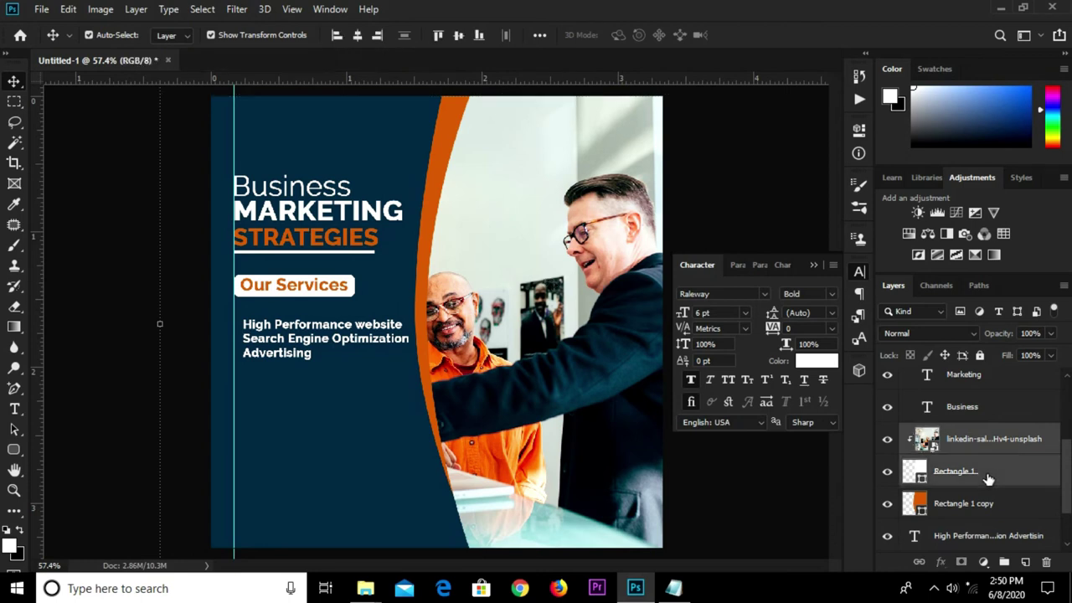
pyautogui.keyDown('ctrl'); pyautogui.click(992, 503); pyautogui.keyUp('ctrl')
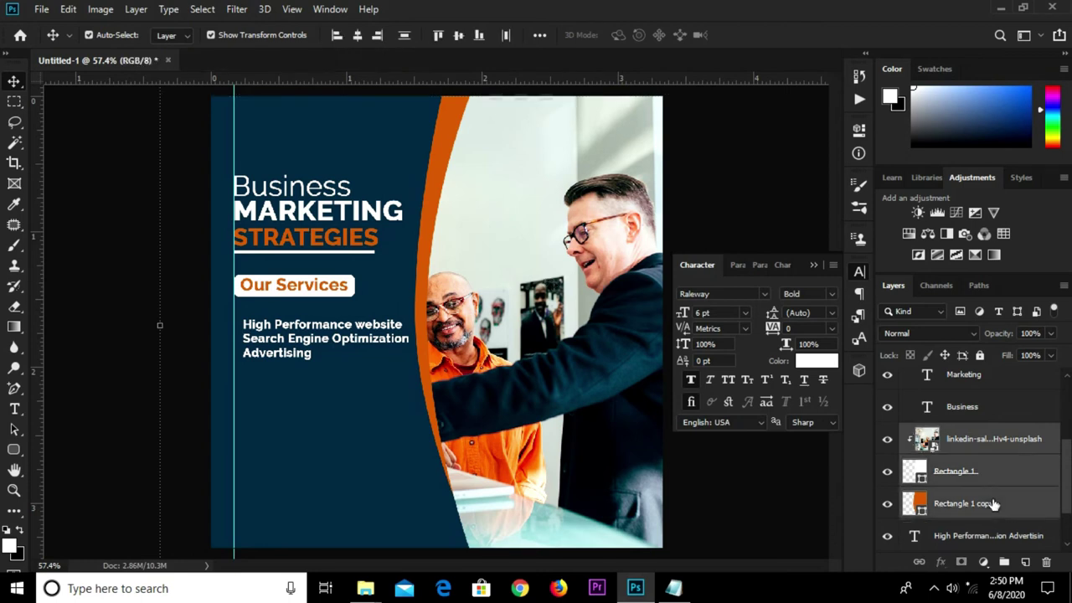
pyautogui.press('Right')
pyautogui.press('Right')
pyautogui.press('Right')
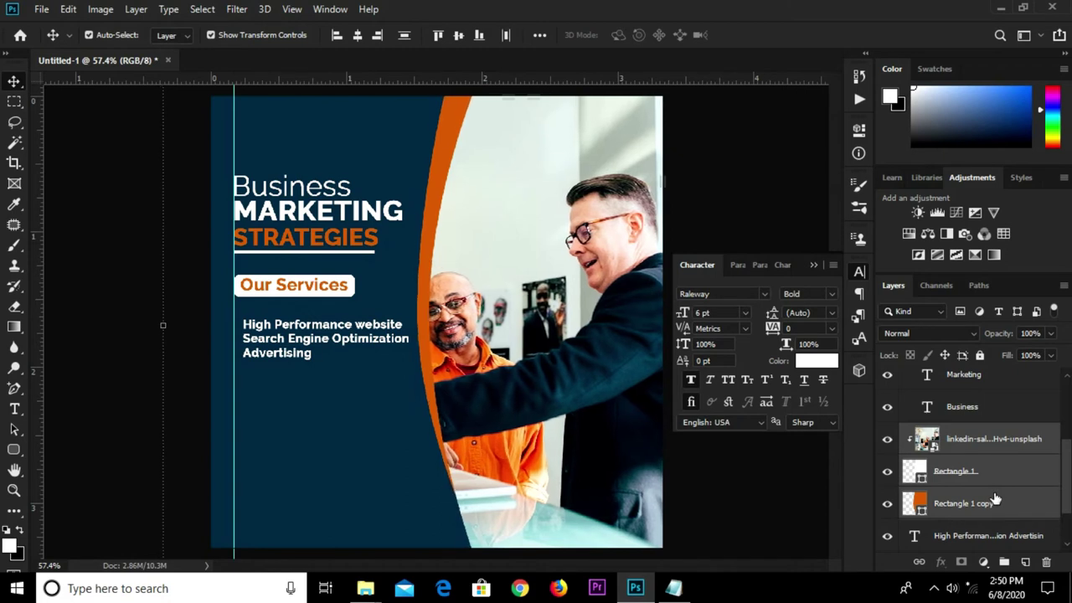
pyautogui.press('Right')
pyautogui.press('Right')
pyautogui.press('Right')
pyautogui.press('Right')
pyautogui.press('Right')
pyautogui.press('Right')
pyautogui.press('Right')
pyautogui.press('Right')
pyautogui.press('Right')
pyautogui.press('Right')
pyautogui.press('Right')
pyautogui.press('Right')
pyautogui.press('Right')
pyautogui.press('Right')
pyautogui.press('Right')
pyautogui.press('Right')
pyautogui.press('Right')
pyautogui.press('Right')
pyautogui.press('Right')
pyautogui.scroll(-1, 460, 355)
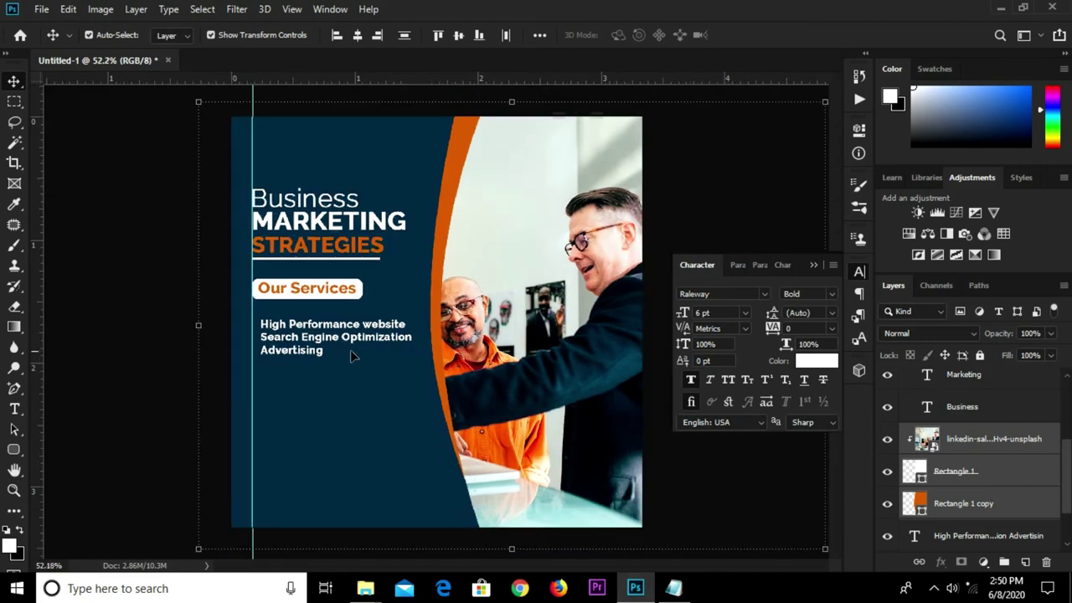
pyautogui.click(175, 354)
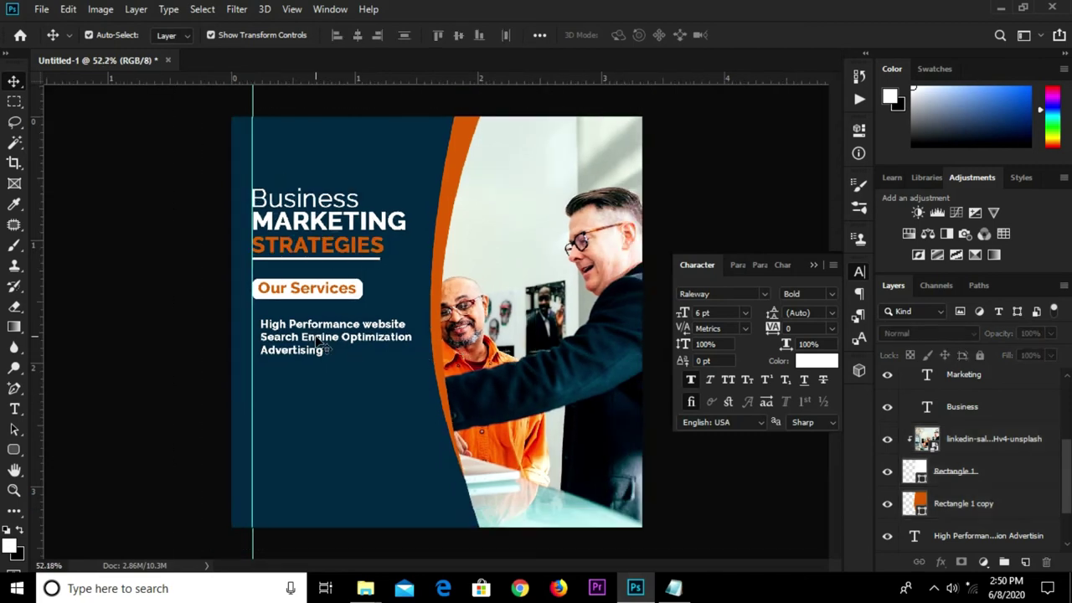
pyautogui.click(402, 335)
# Nudge the services text right and set its leading to 8.5 pt
pyautogui.scroll(1, 419, 343)
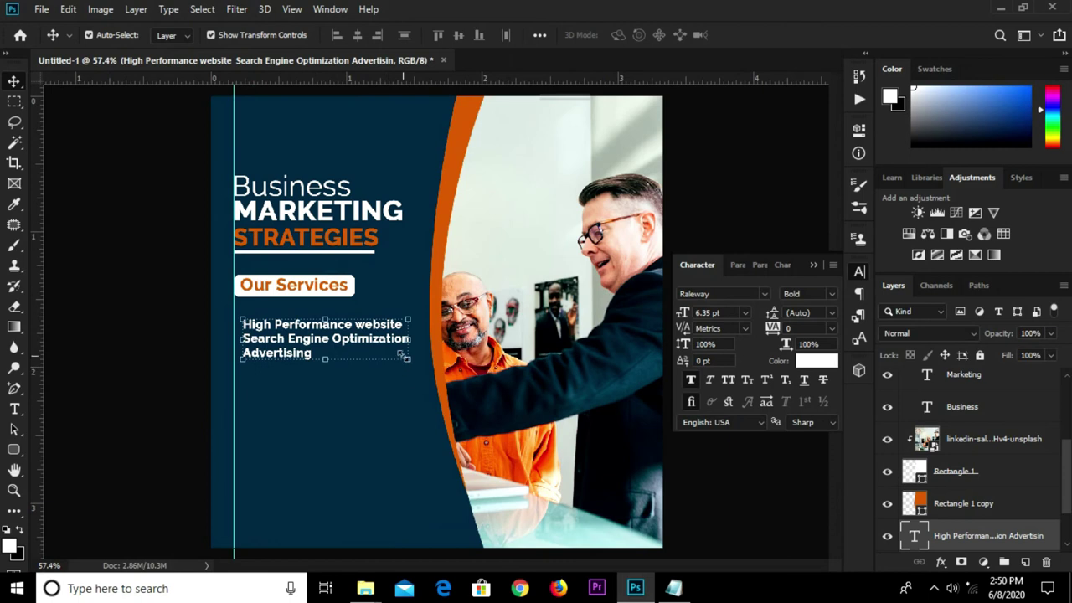
pyautogui.press('Right')
pyautogui.press('Right')
pyautogui.press('Right')
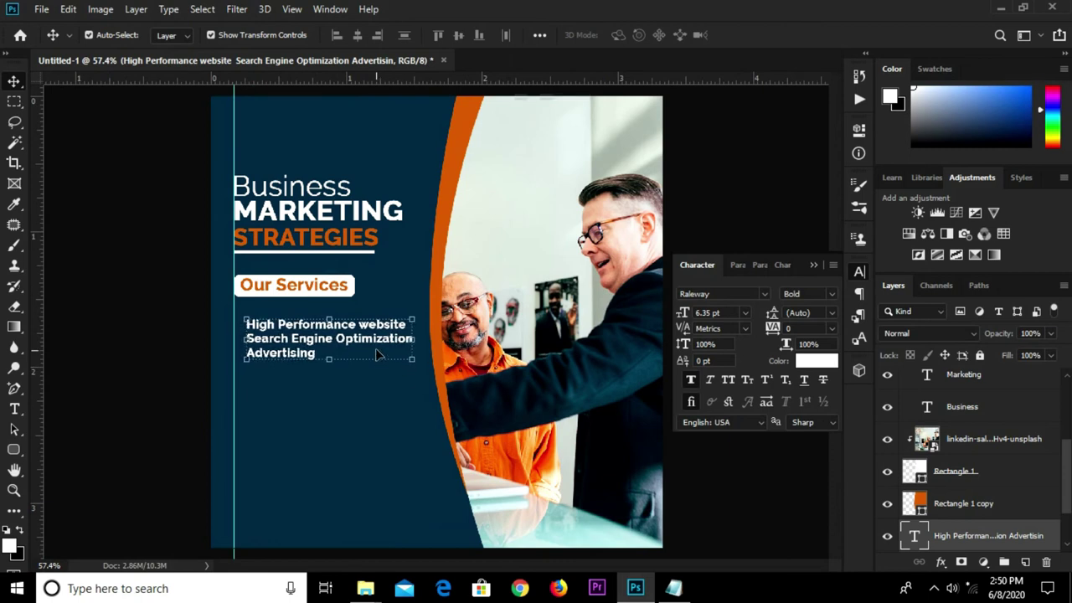
pyautogui.click(834, 312)
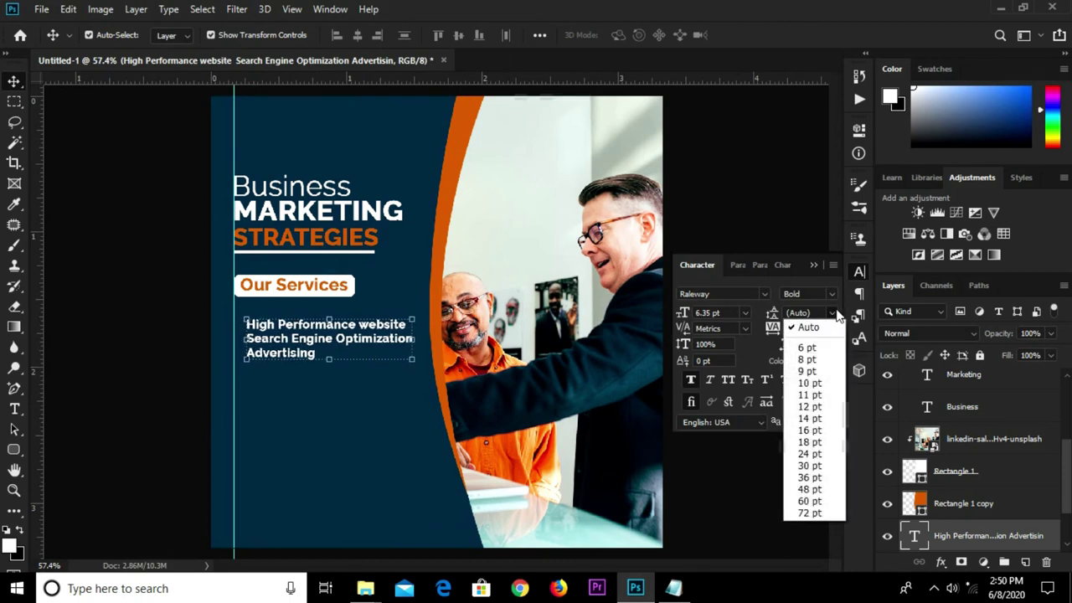
pyautogui.click(820, 442)
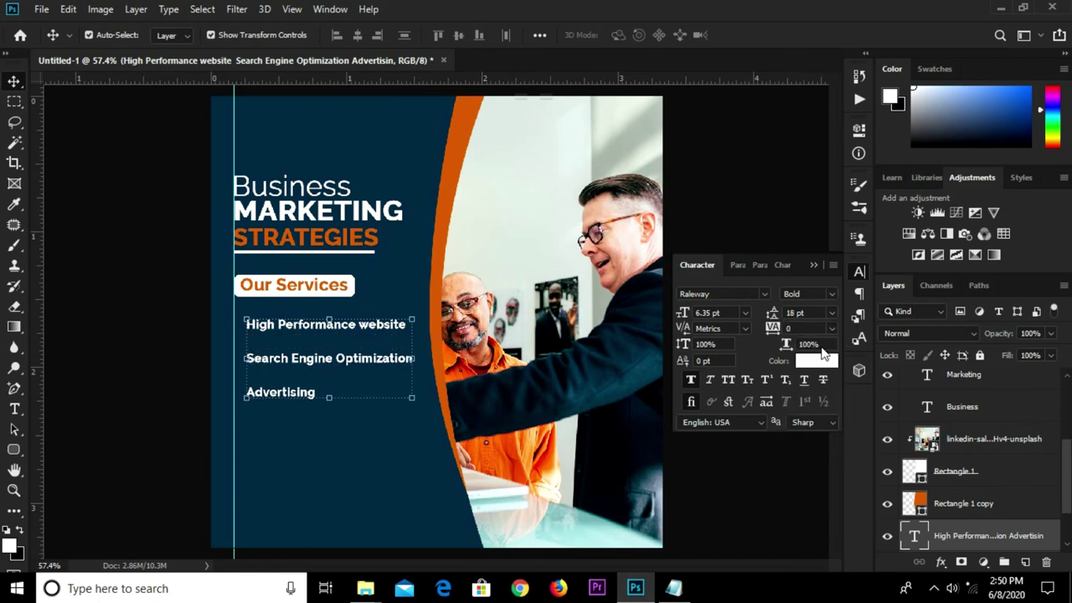
pyautogui.click(833, 313)
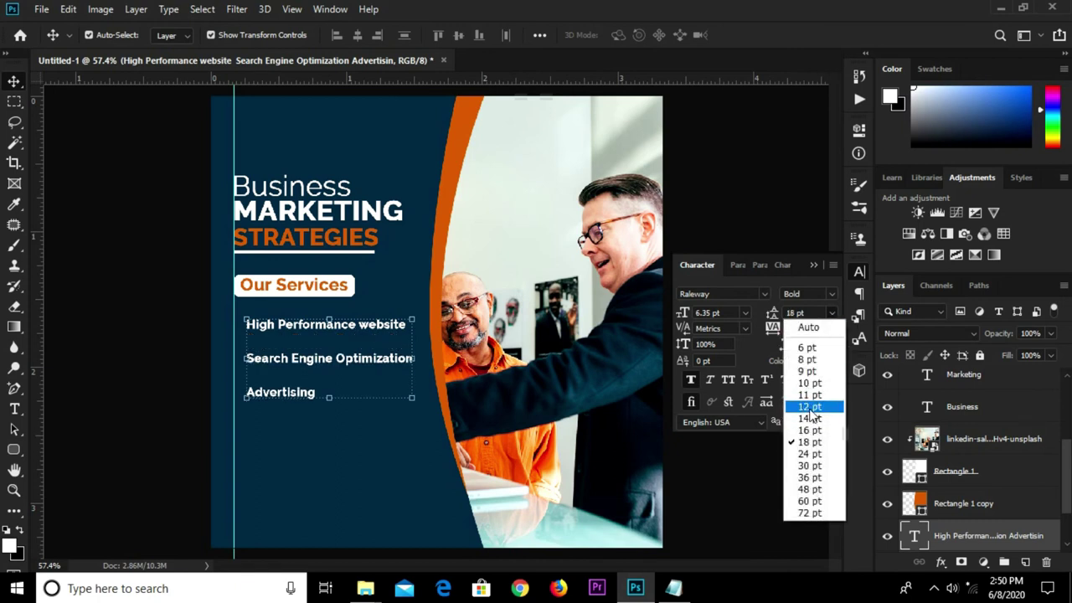
pyautogui.click(809, 409)
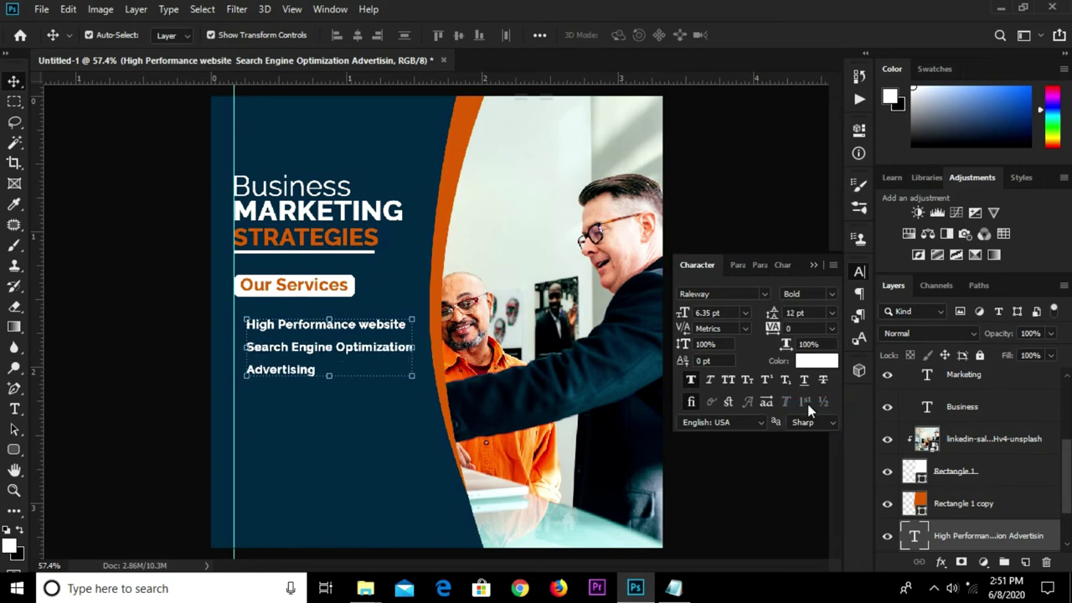
pyautogui.click(831, 315)
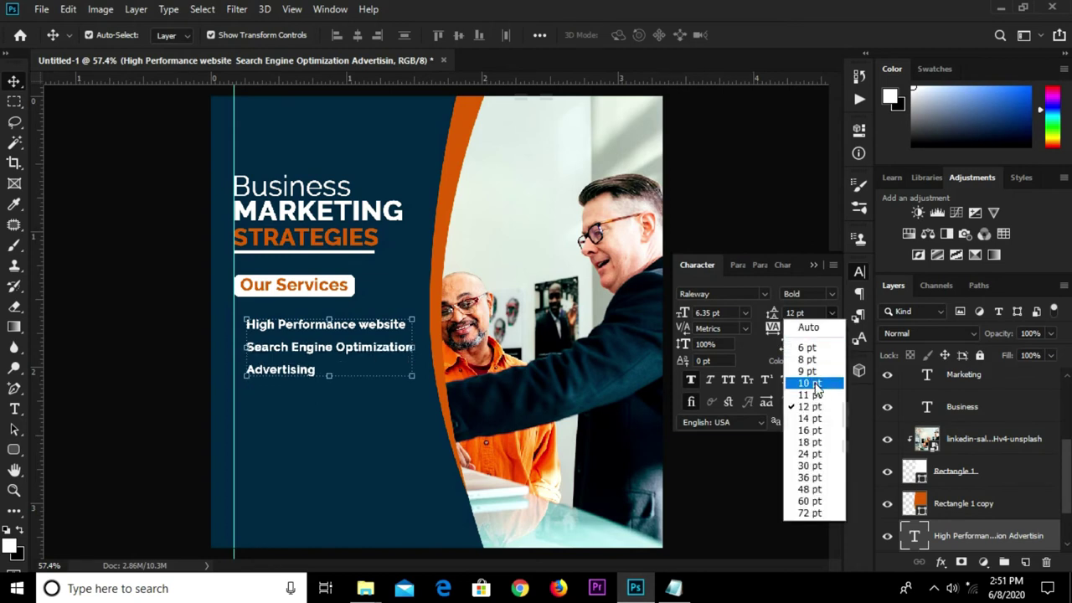
pyautogui.click(808, 359)
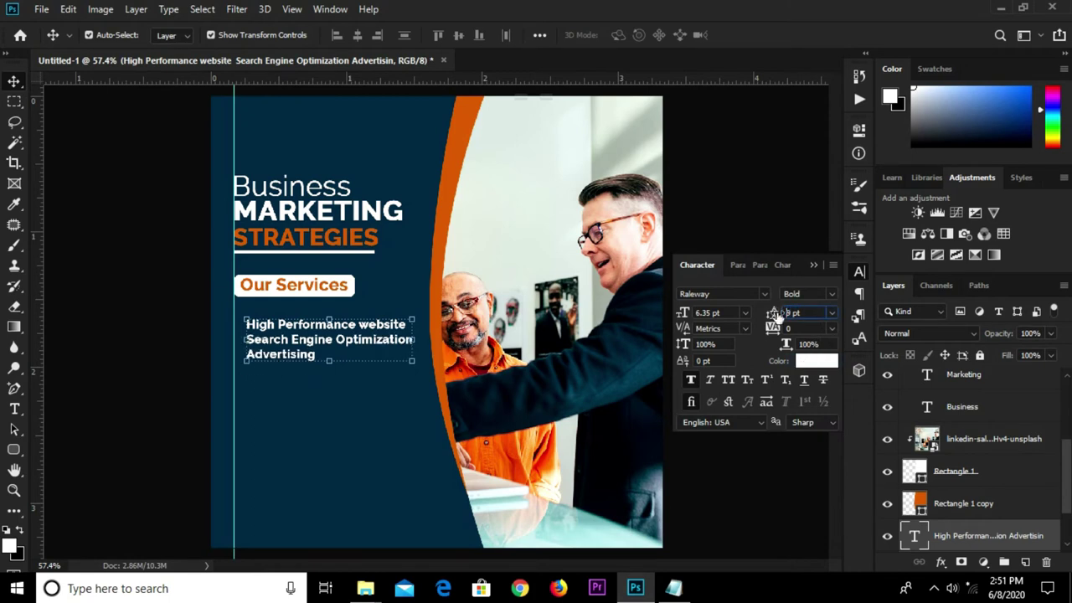
pyautogui.click(161, 354)
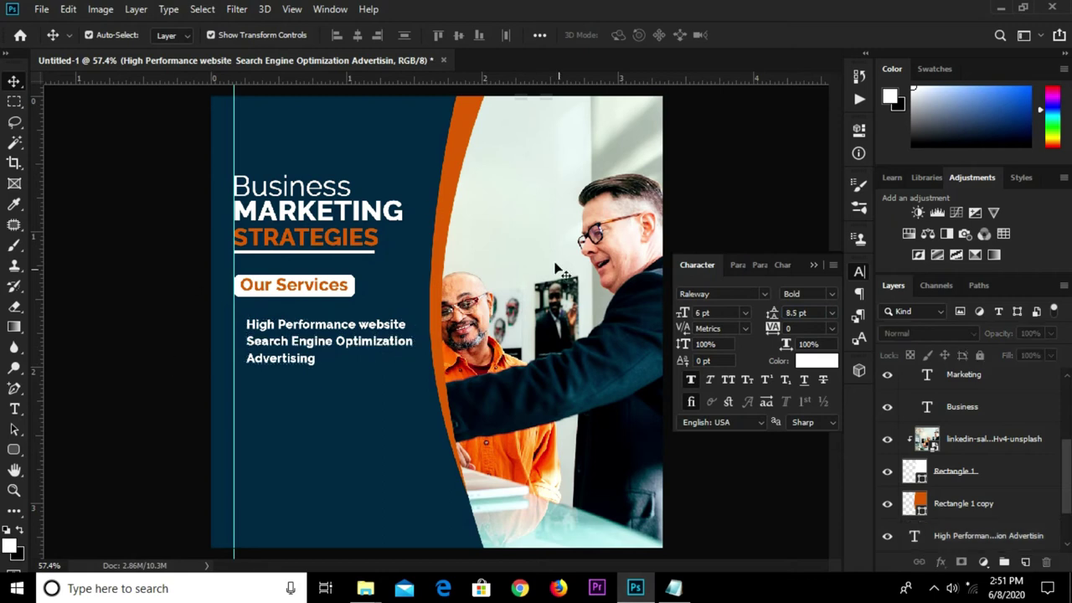
pyautogui.scroll(2, 961, 450)
pyautogui.scroll(3, 949, 408)
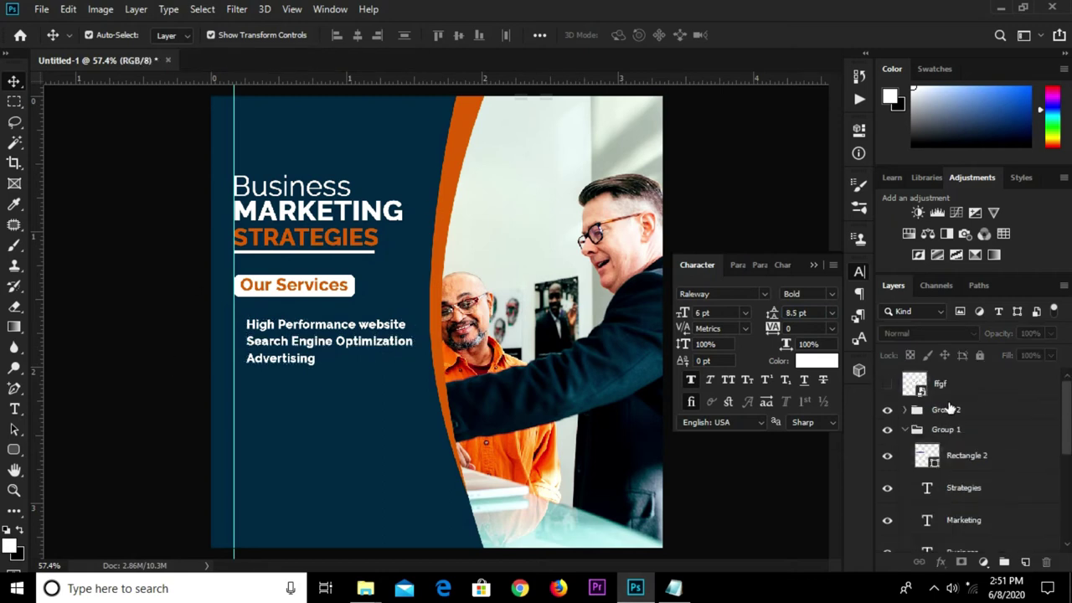
# Show the ffgf checkmark and shrink it beside 'High Performance website'
pyautogui.click(949, 384)
pyautogui.click(887, 384)
pyautogui.moveTo(468, 301); pyautogui.dragTo(261, 327)
pyautogui.hotkey('ctrl', 't')
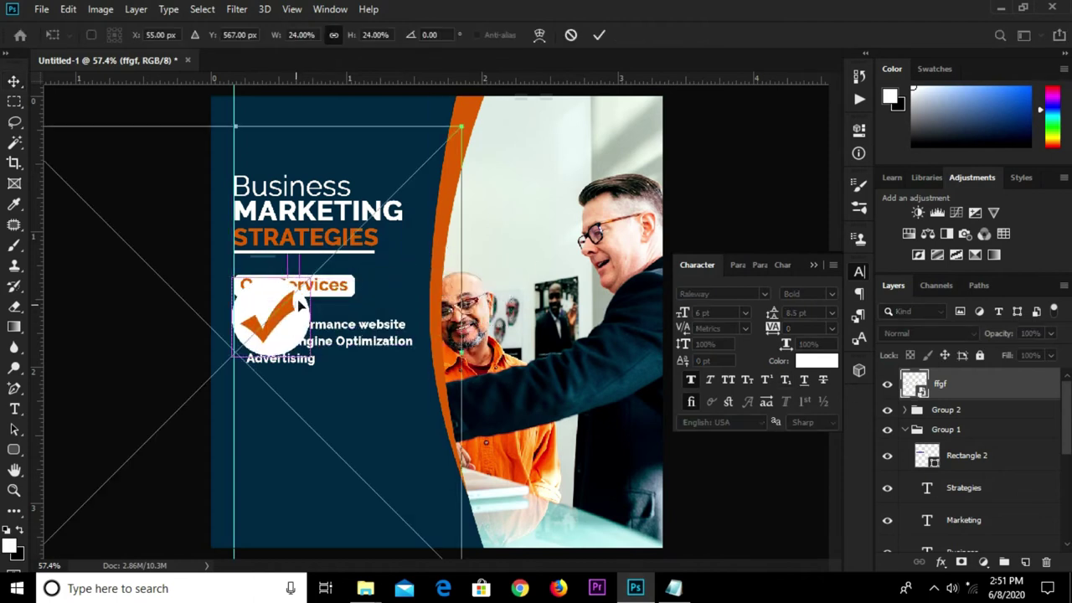
pyautogui.moveTo(461, 127); pyautogui.dragTo(251, 338)
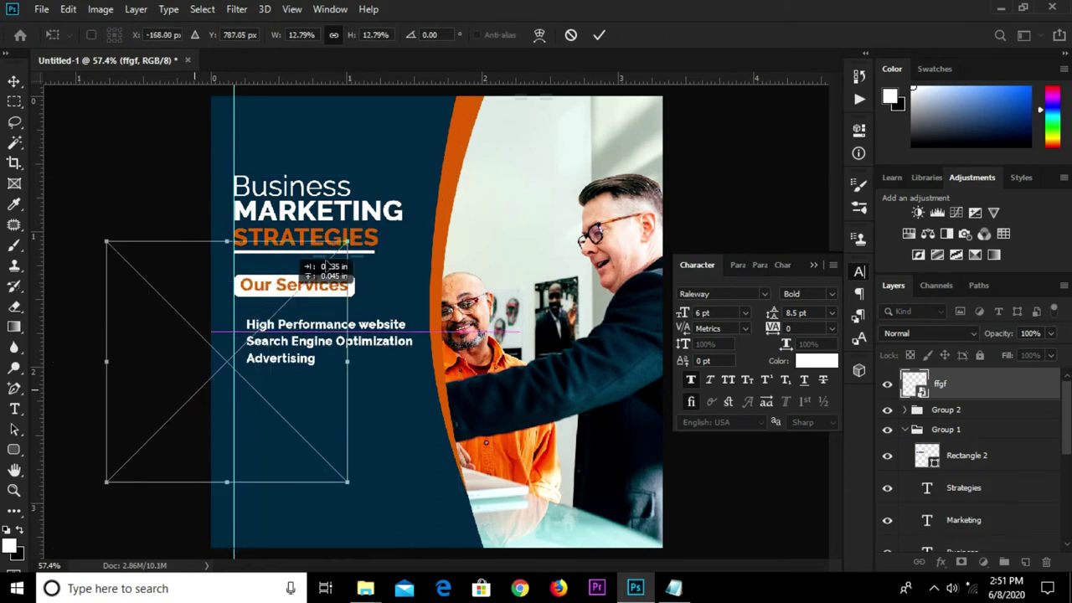
pyautogui.moveTo(198, 406); pyautogui.dragTo(406, 214)
pyautogui.moveTo(459, 148); pyautogui.dragTo(293, 312)
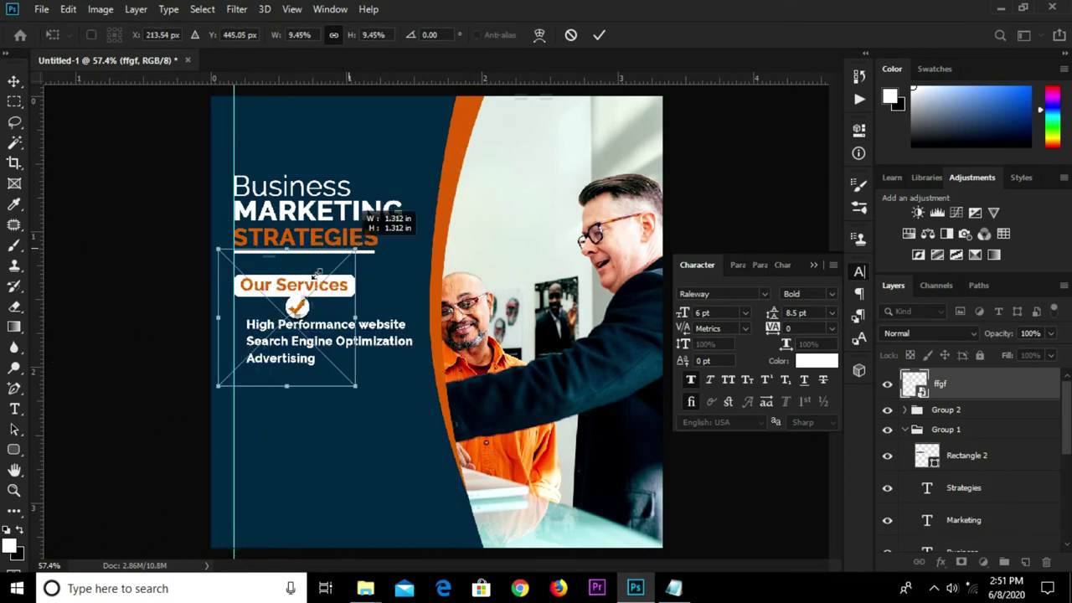
pyautogui.moveTo(260, 344); pyautogui.dragTo(237, 325)
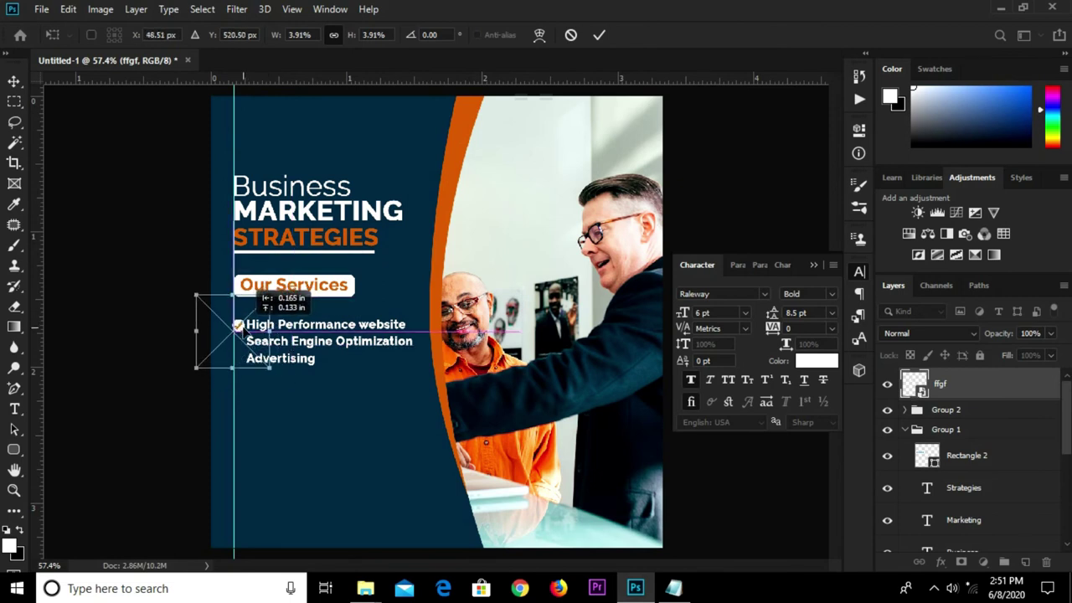
pyautogui.moveTo(239, 325); pyautogui.dragTo(241, 327)
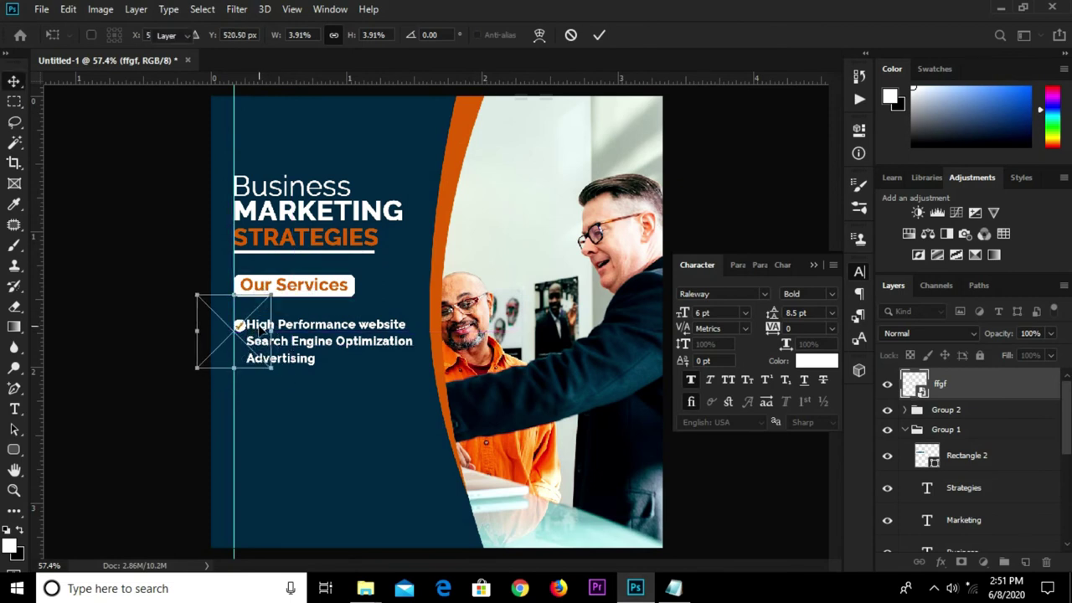
pyautogui.press('Return')
# Shift the service text slightly right to clear the first checkmark
pyautogui.scroll(3, 253, 342)
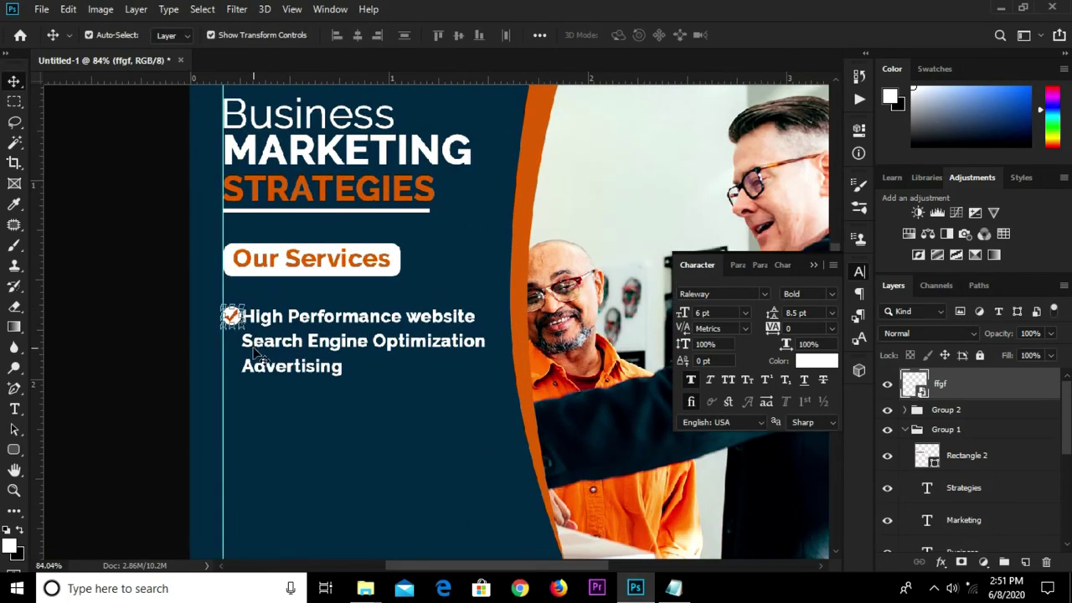
pyautogui.click(339, 320)
pyautogui.press('Right')
pyautogui.press('Right')
pyautogui.press('Right')
pyautogui.press('Right')
pyautogui.press('Right')
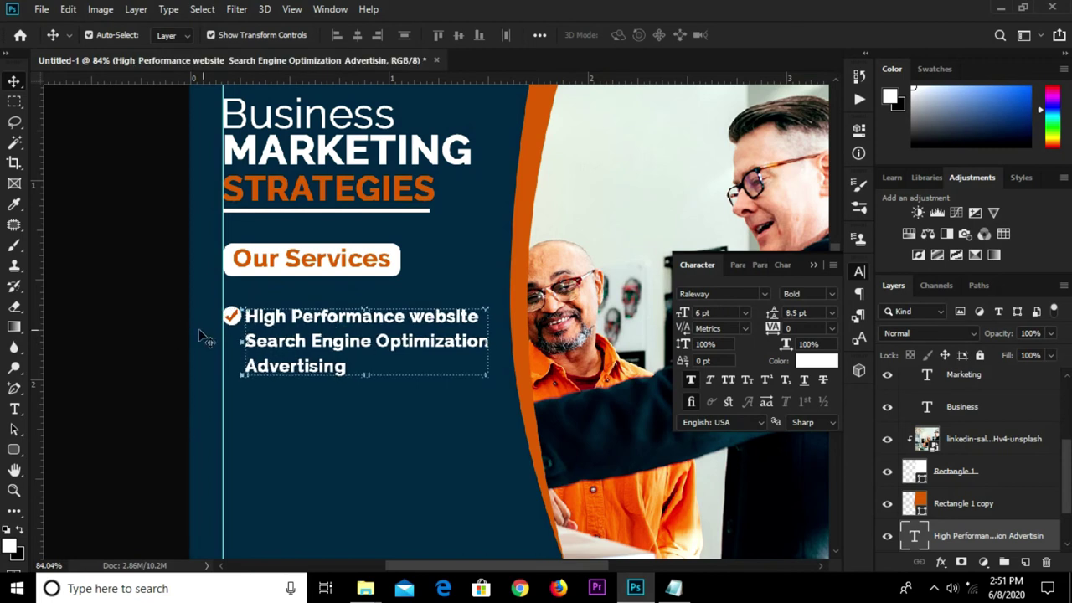
pyautogui.click(232, 317)
pyautogui.scroll(1, 232, 317)
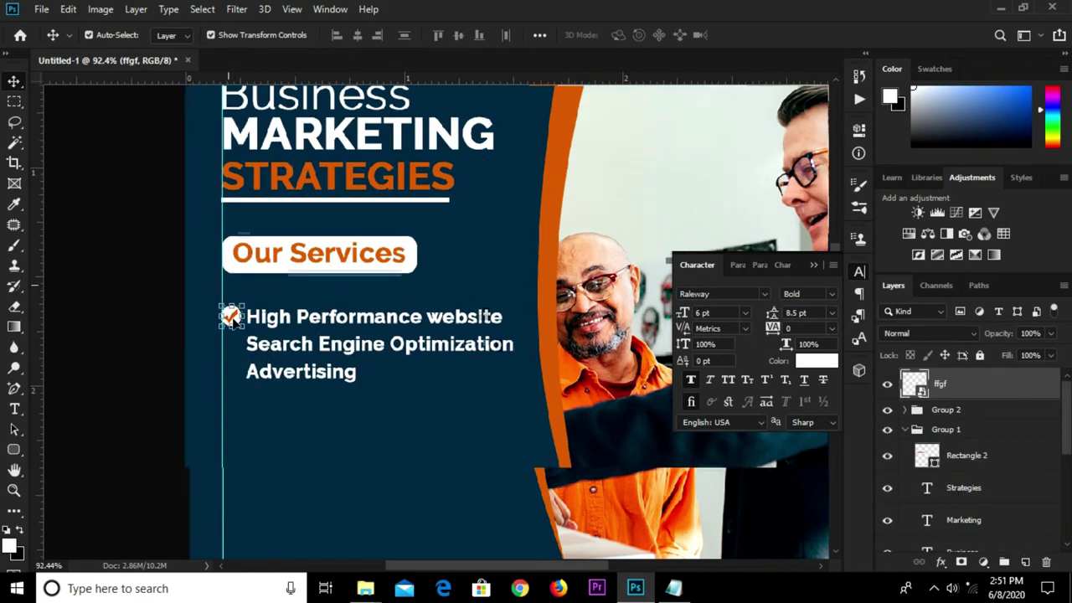
pyautogui.hotkey('ctrl', 't')
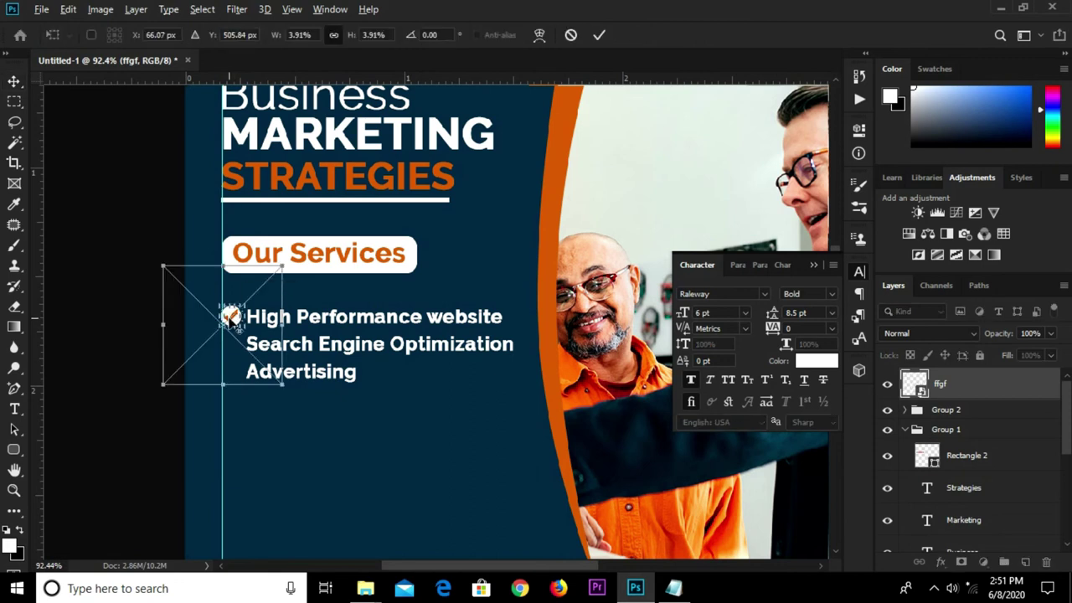
pyautogui.press('Return')
# Duplicate the checkmark beside 'Search Engine Optimization' and the third service line
pyautogui.scroll(2, 235, 325)
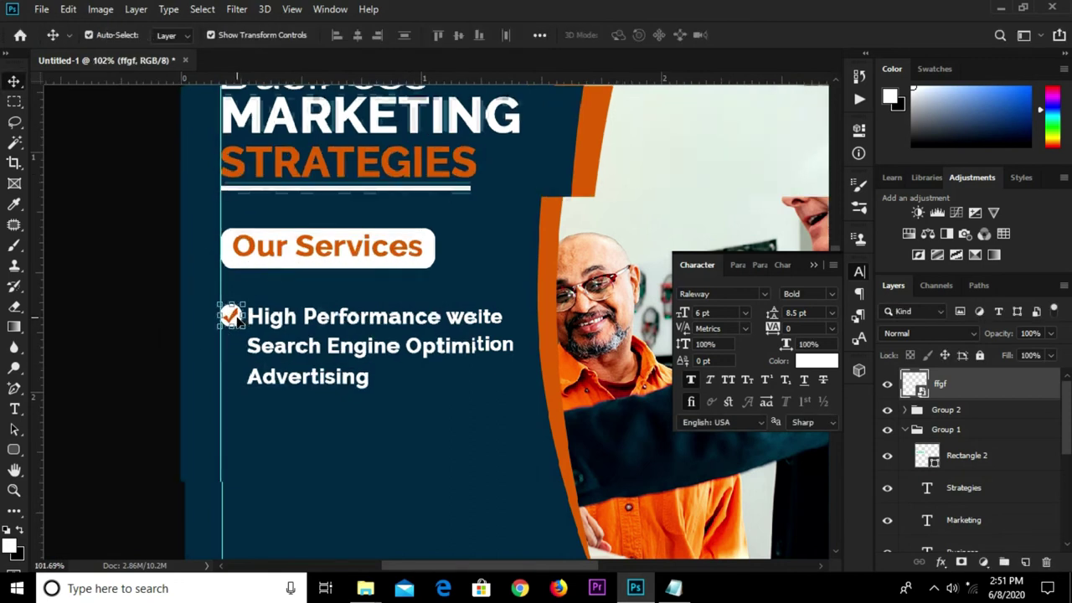
pyautogui.moveTo(233, 317); pyautogui.dragTo(229, 352)
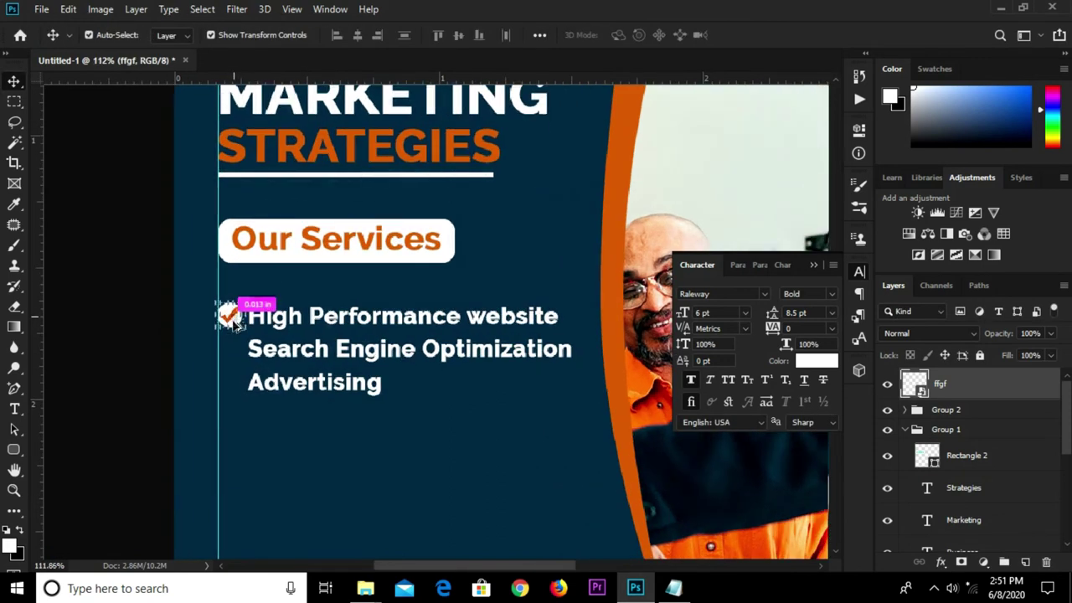
pyautogui.moveTo(230, 351); pyautogui.dragTo(231, 381)
pyautogui.scroll(-5, 231, 382)
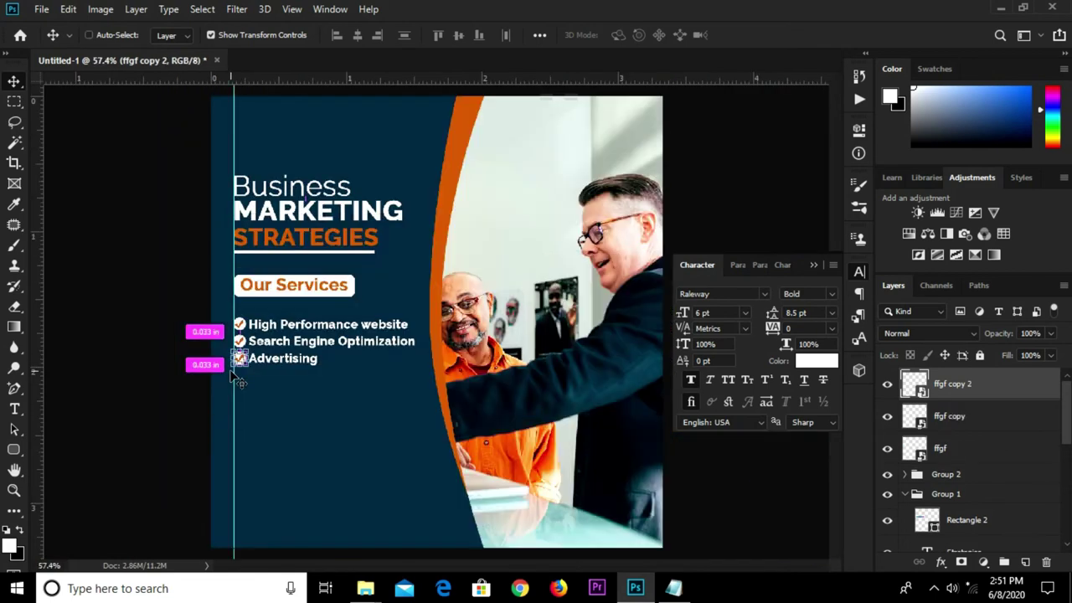
pyautogui.scroll(-1, 155, 368)
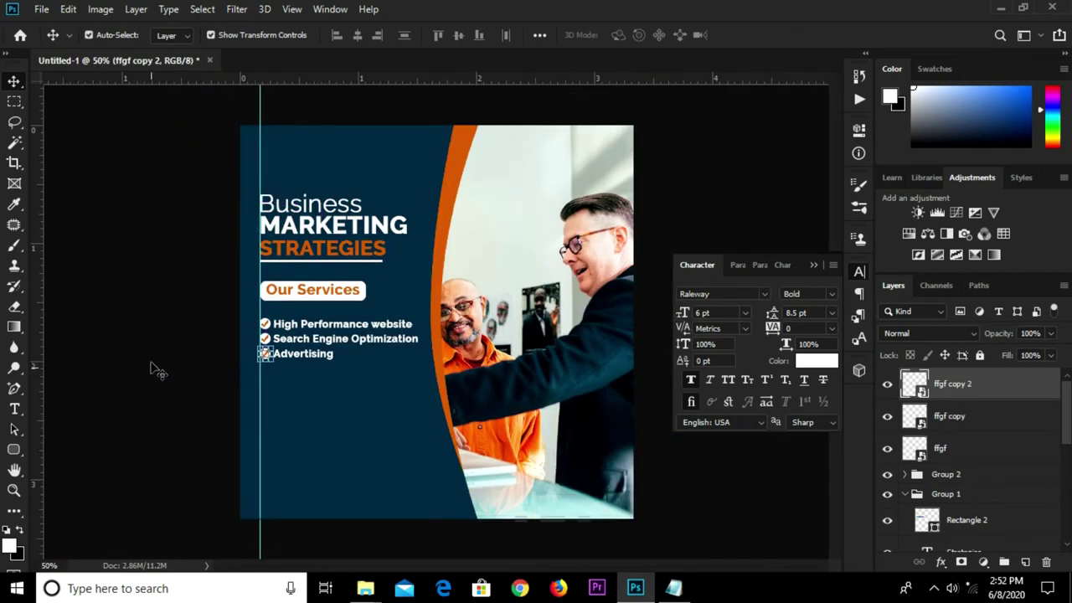
pyautogui.click(165, 368)
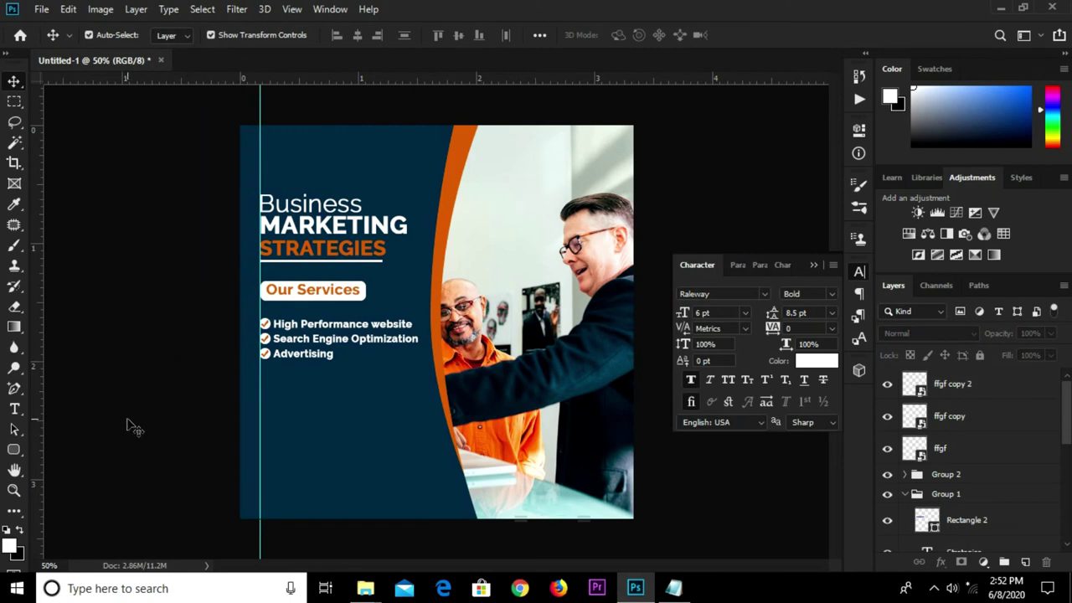
# Copy the 'Take Your Business to the next LEVEL' tagline from the Notepad notes
pyautogui.click(673, 588)
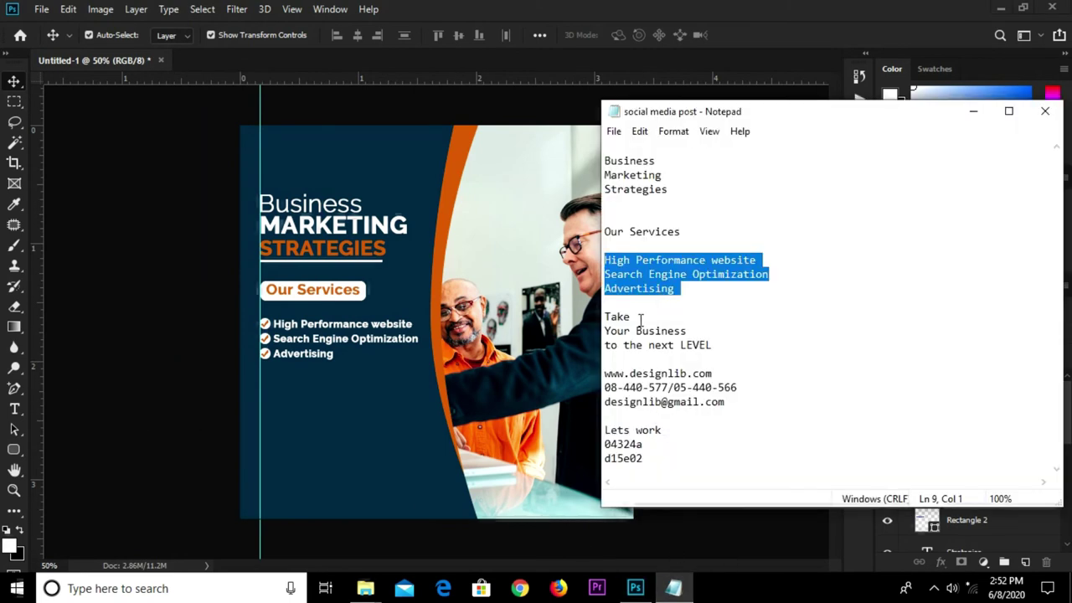
pyautogui.moveTo(640, 319); pyautogui.dragTo(613, 319)
pyautogui.moveTo(711, 345); pyautogui.dragTo(604, 317)
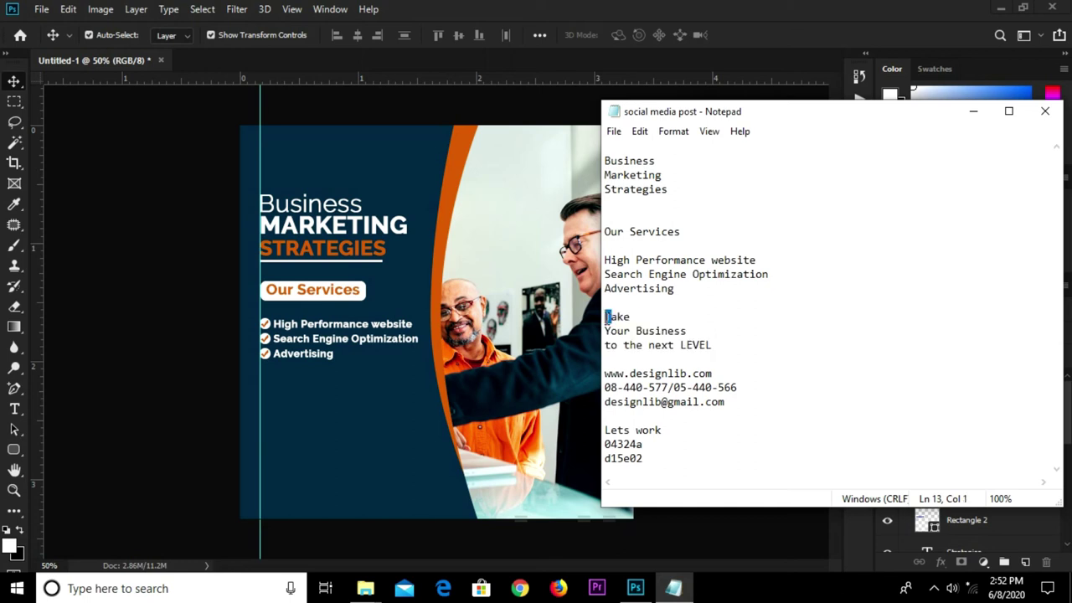
pyautogui.moveTo(713, 345); pyautogui.dragTo(606, 317)
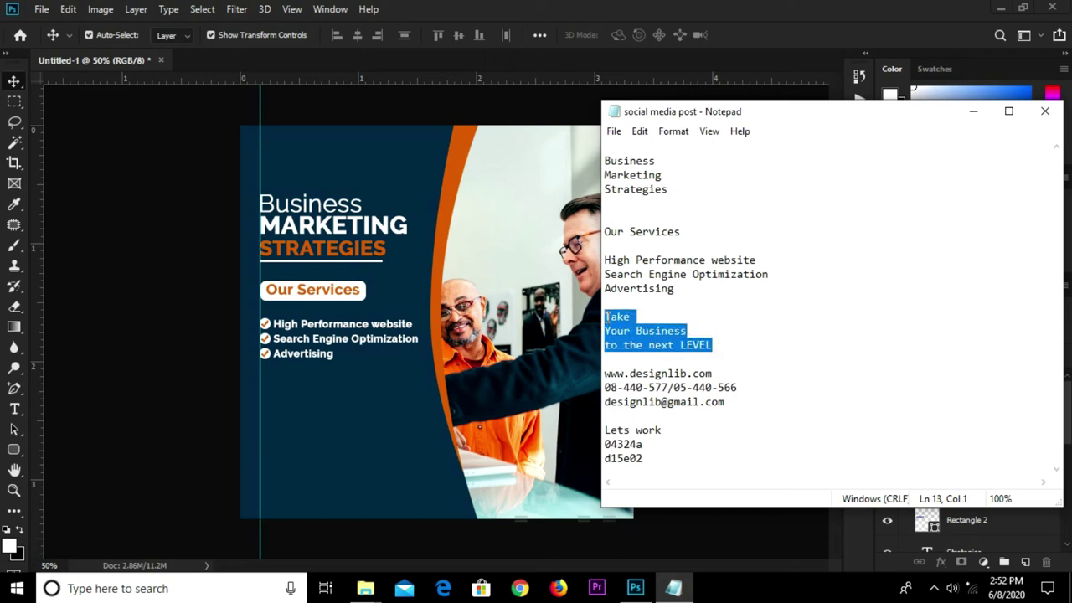
pyautogui.rightClick(614, 316)
pyautogui.click(673, 368)
pyautogui.click(284, 418)
pyautogui.press('t')
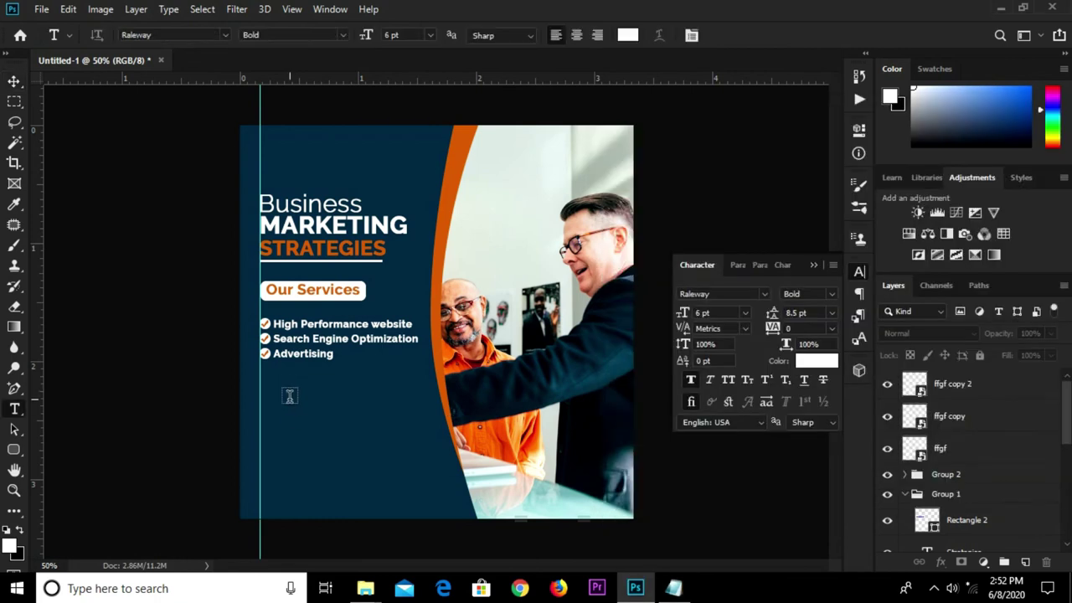
# Paste the tagline below the service list, aligned to the left guide
pyautogui.click(289, 396)
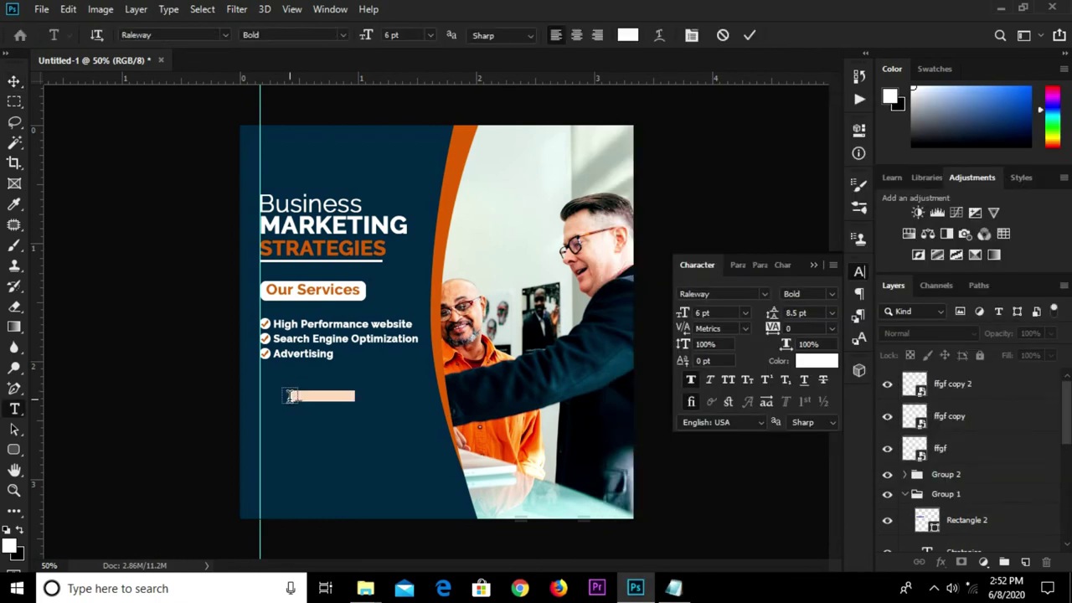
pyautogui.hotkey('ctrl', 'v')
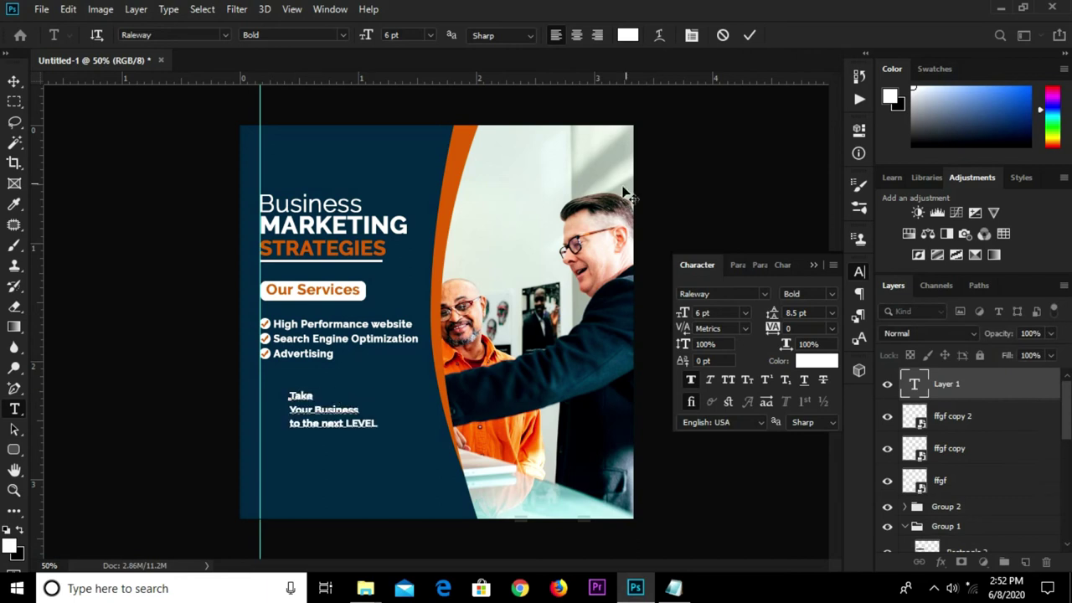
pyautogui.click(750, 36)
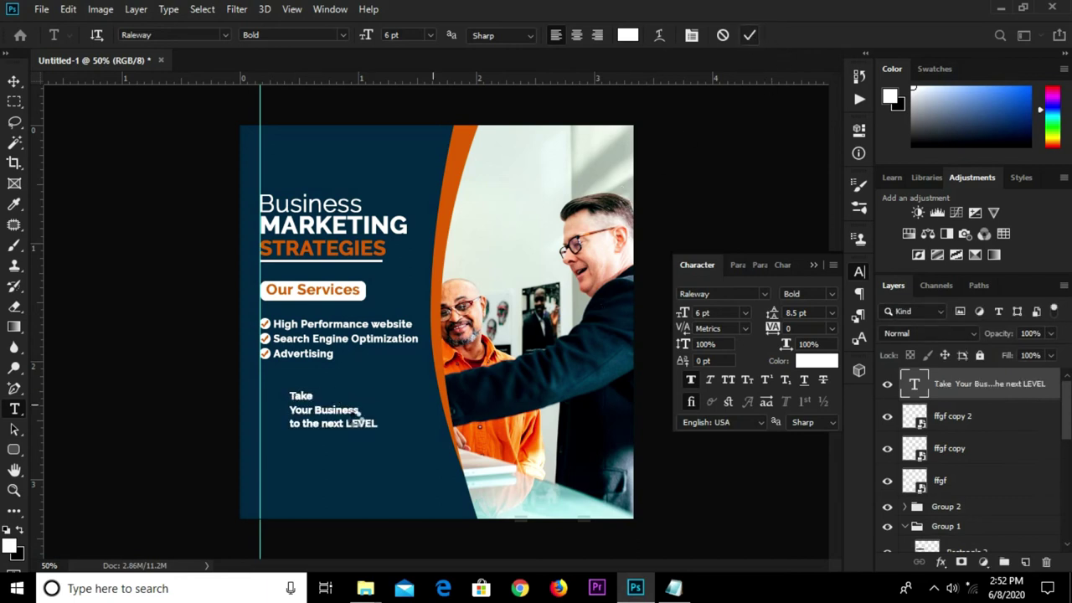
pyautogui.press('v')
pyautogui.moveTo(327, 417); pyautogui.dragTo(295, 403)
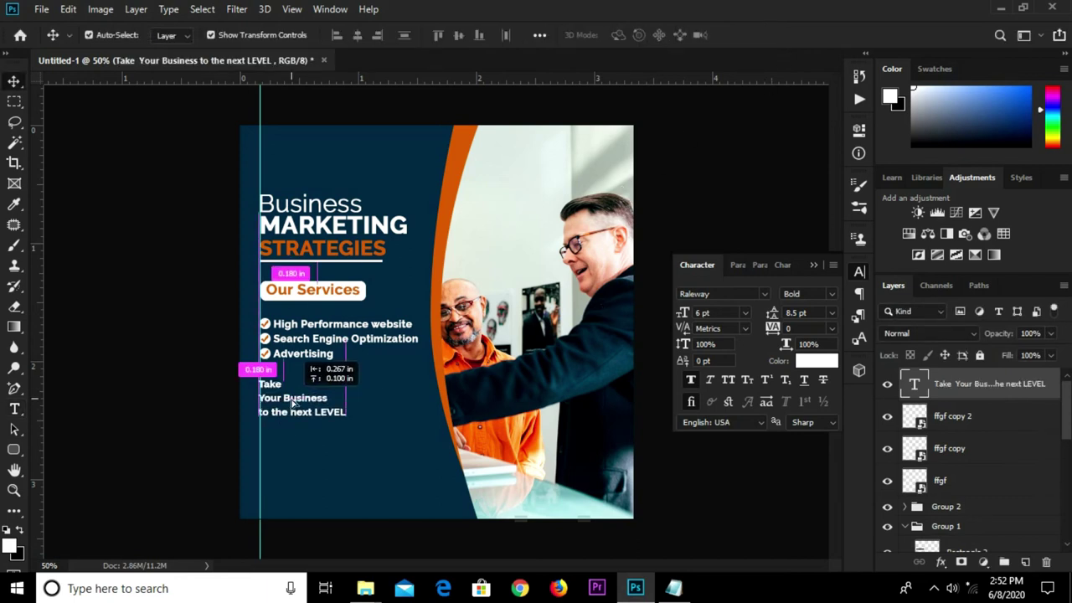
# Scale the tagline to about 178% and set its leading to Auto
pyautogui.hotkey('ctrl', 't')
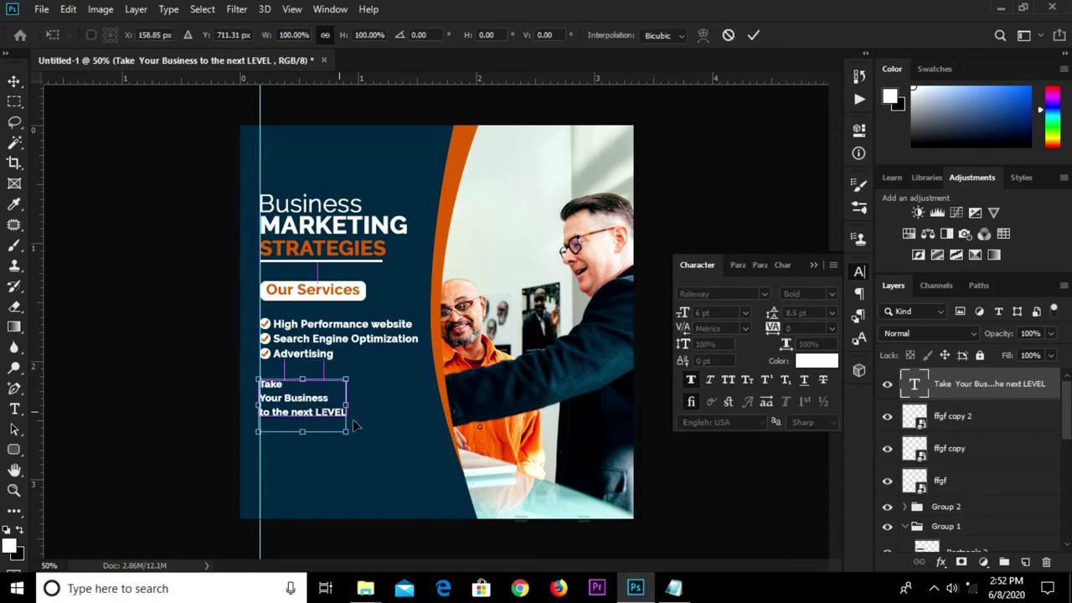
pyautogui.moveTo(344, 432); pyautogui.dragTo(404, 486)
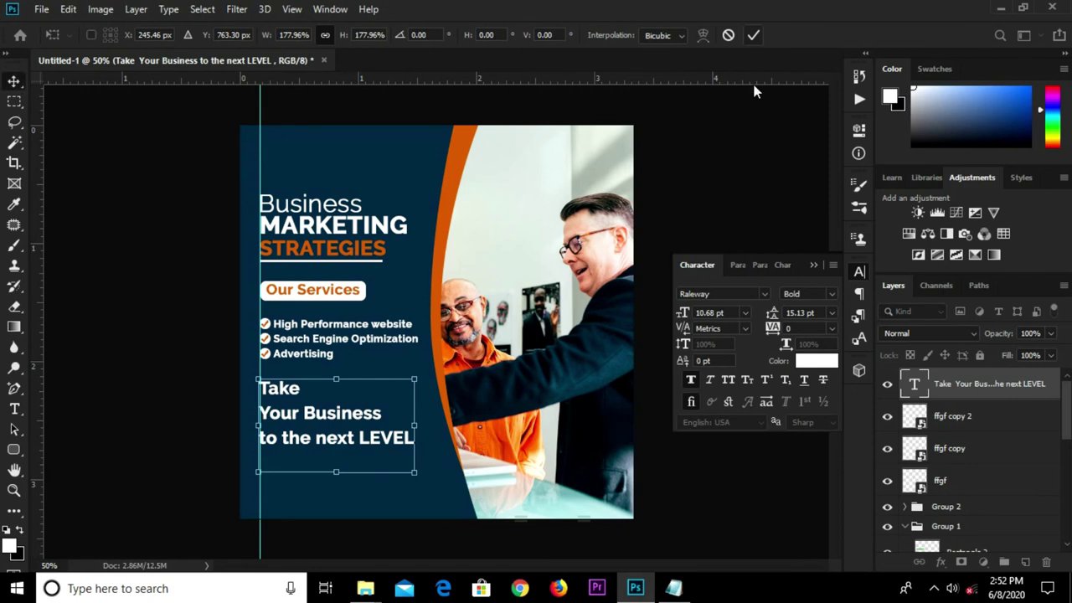
pyautogui.press('Return')
pyautogui.click(831, 313)
pyautogui.click(810, 328)
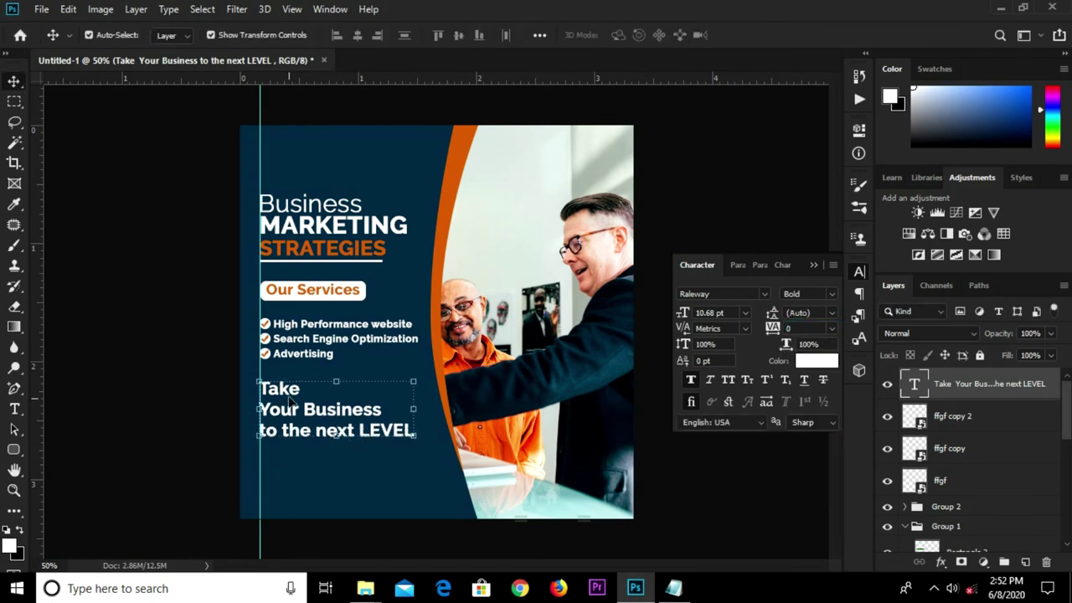
# Set the word 'Take' at the start of the tagline to 14 pt
pyautogui.press('t')
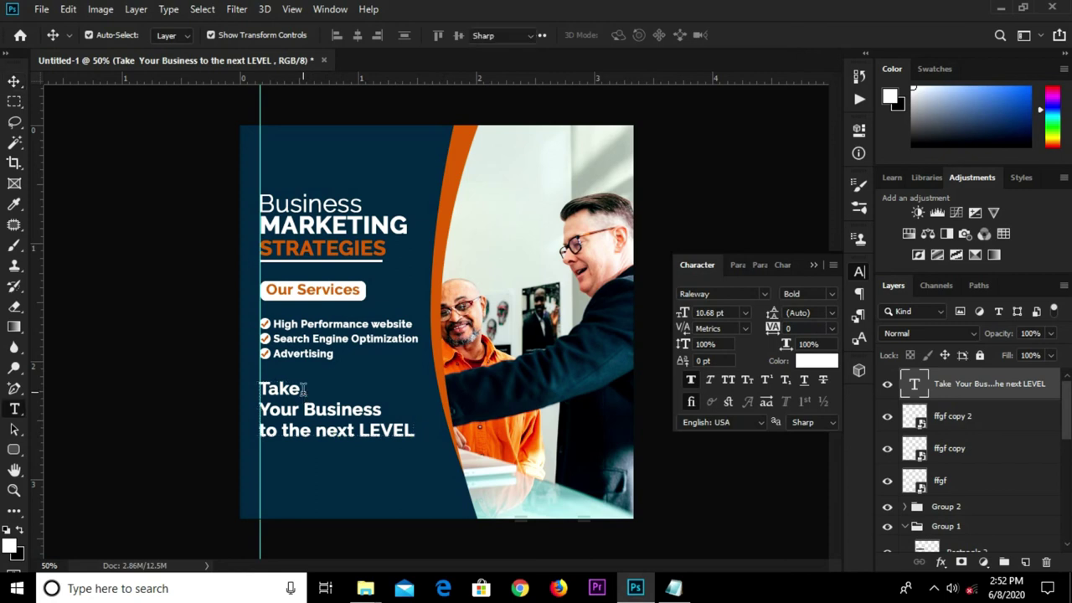
pyautogui.moveTo(306, 393); pyautogui.dragTo(256, 387)
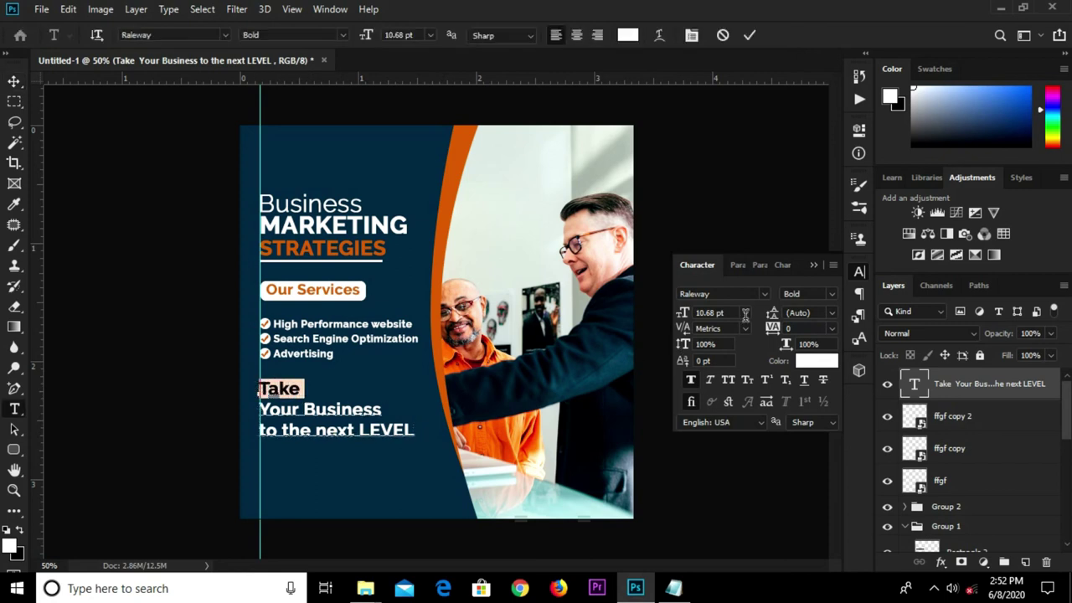
pyautogui.click(745, 313)
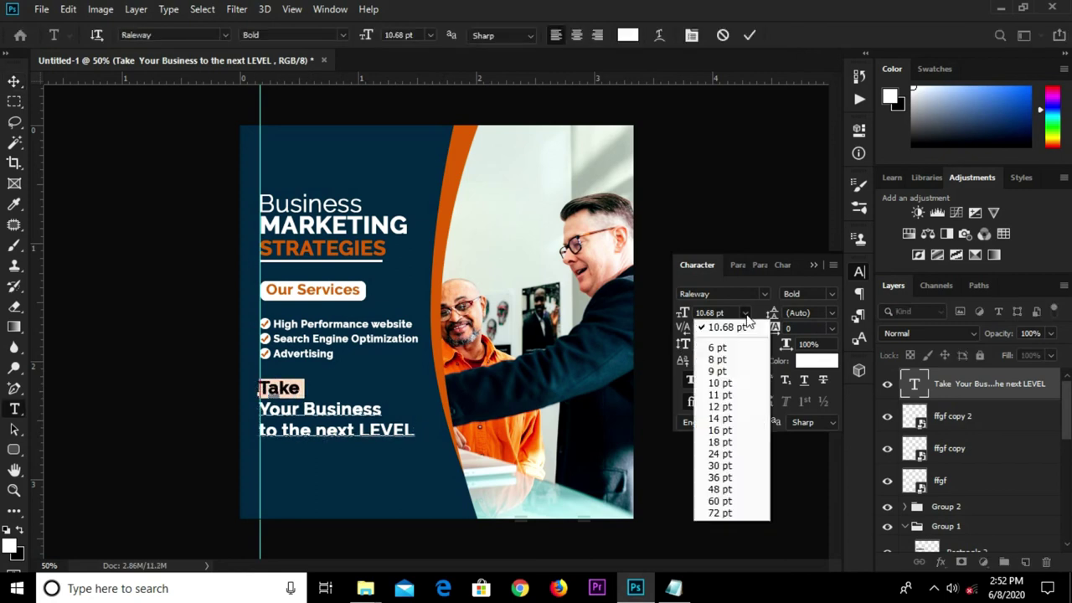
pyautogui.click(727, 419)
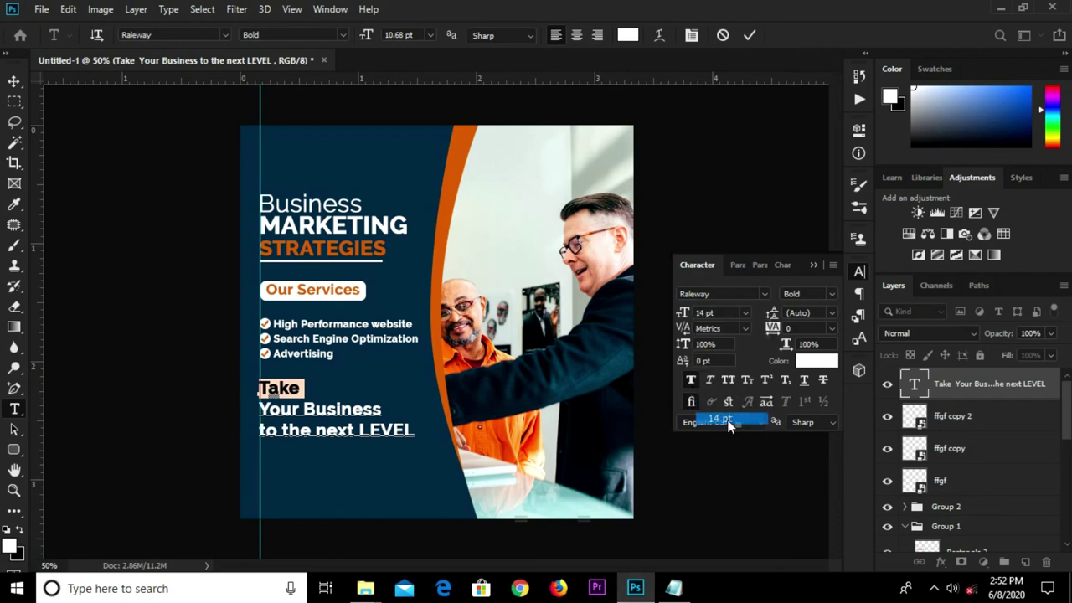
pyautogui.click(750, 36)
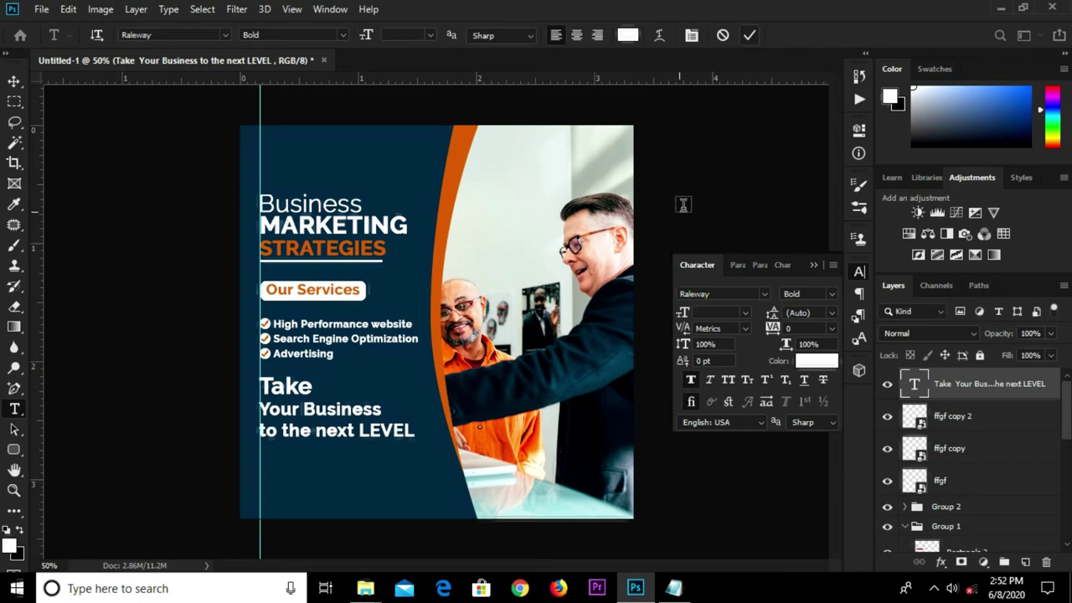
# Undo a stray placeholder text box accidentally added over the word LEVEL
pyautogui.press('v')
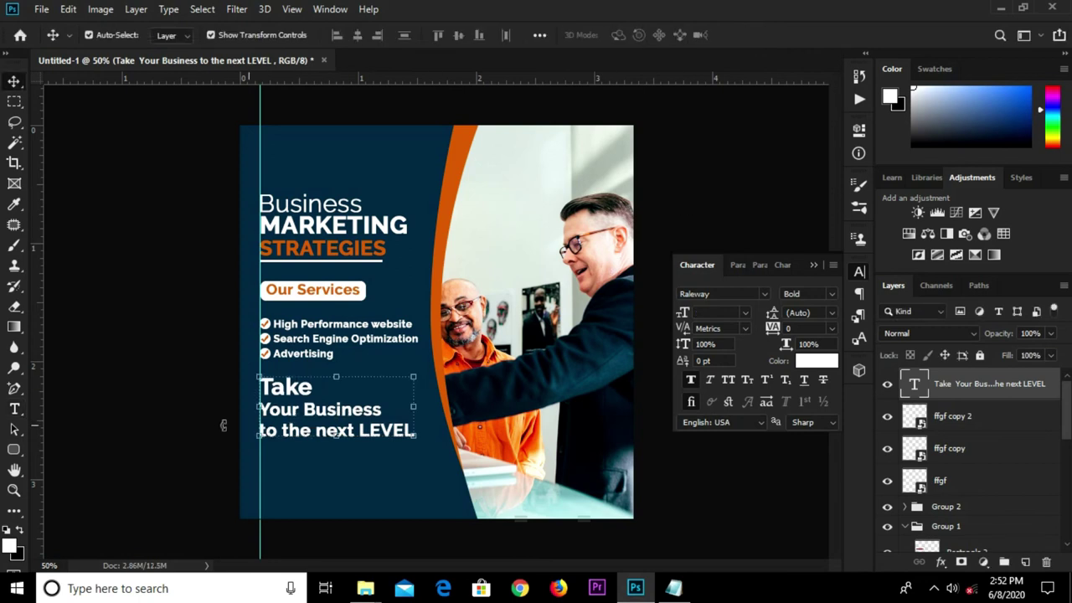
pyautogui.press('t')
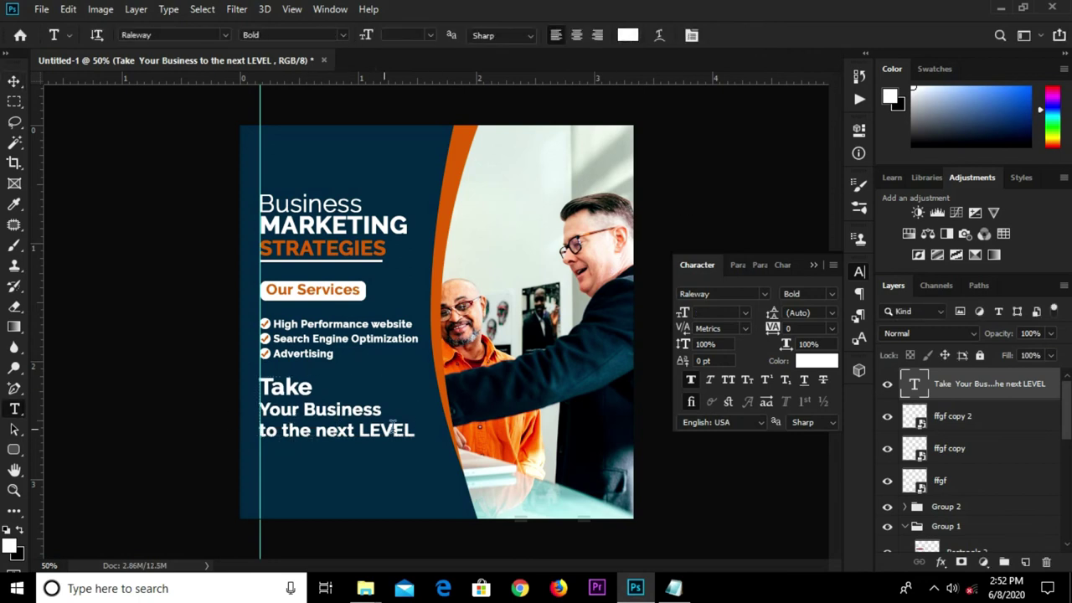
pyautogui.click(344, 432)
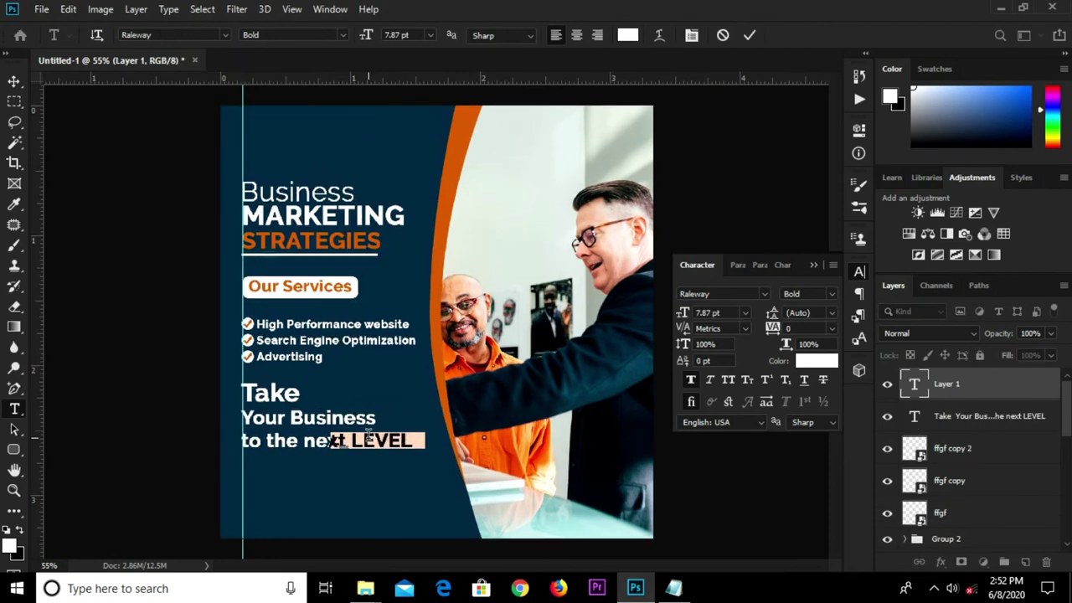
pyautogui.click(748, 35)
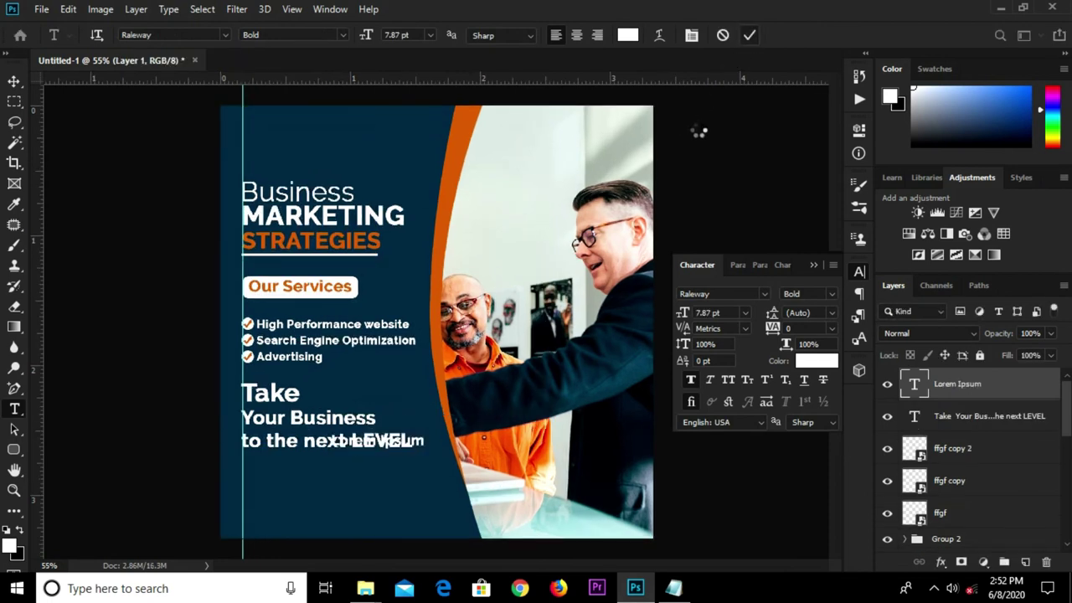
pyautogui.hotkey('ctrl', 'z')
# Select the tagline's last line 'to the next LEVEL' to recolour it
pyautogui.click(244, 443)
pyautogui.click(244, 444)
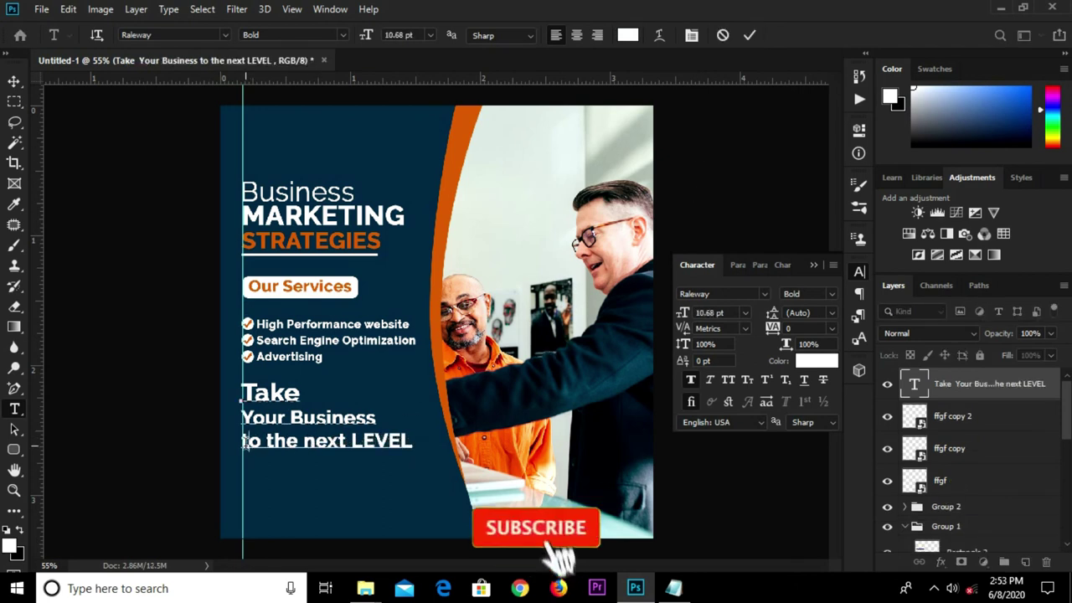
pyautogui.doubleClick(244, 444)
pyautogui.moveTo(242, 443); pyautogui.dragTo(416, 444)
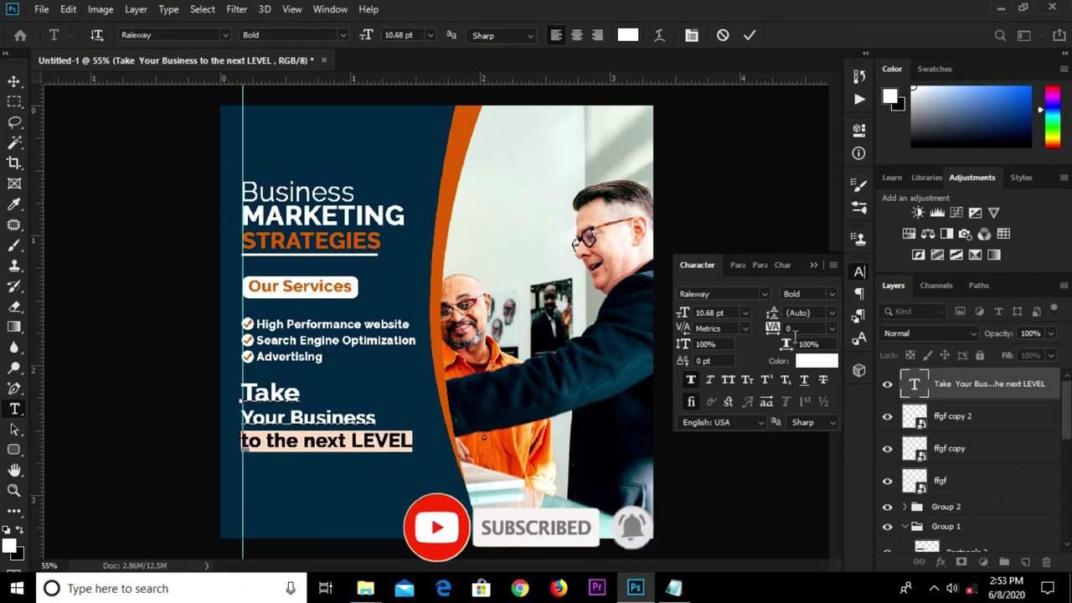
pyautogui.click(809, 362)
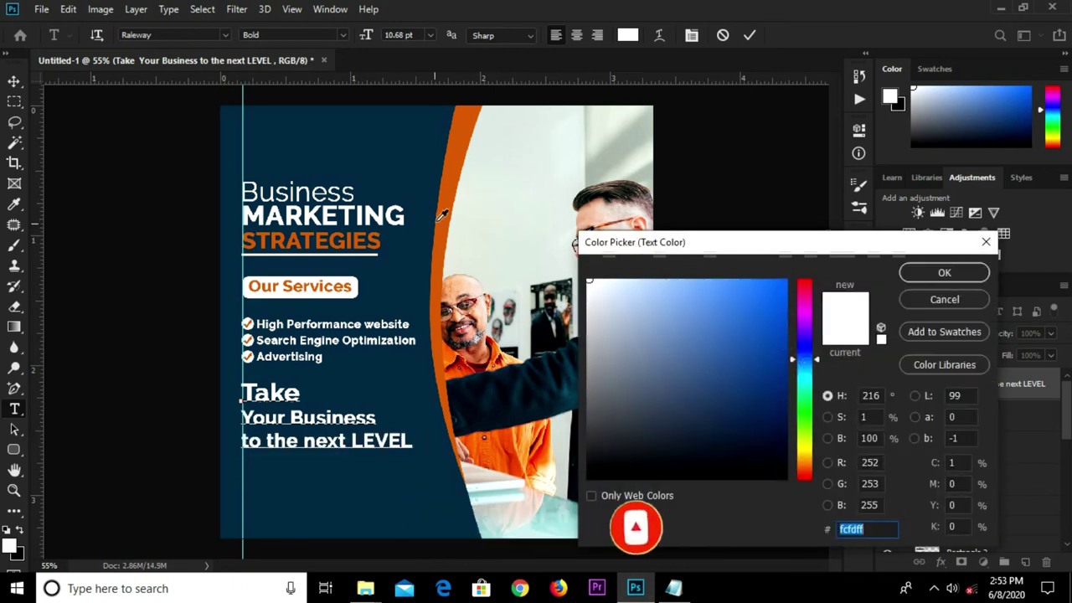
# Make 'to the next LEVEL' orange (d15e02), sampled from the orange curve, and commit the edit
pyautogui.click(450, 194)
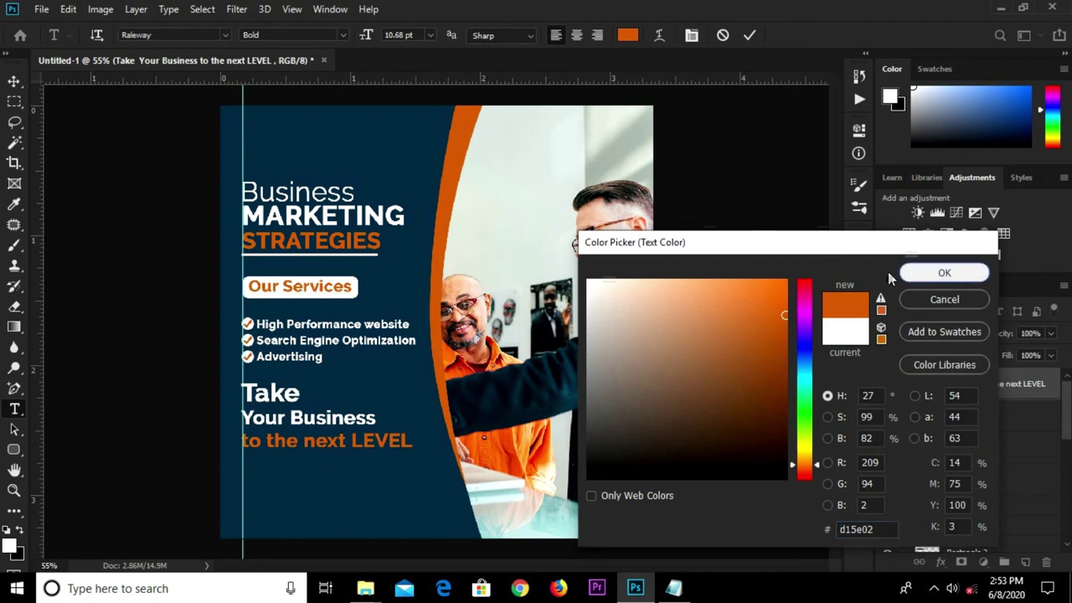
pyautogui.click(913, 273)
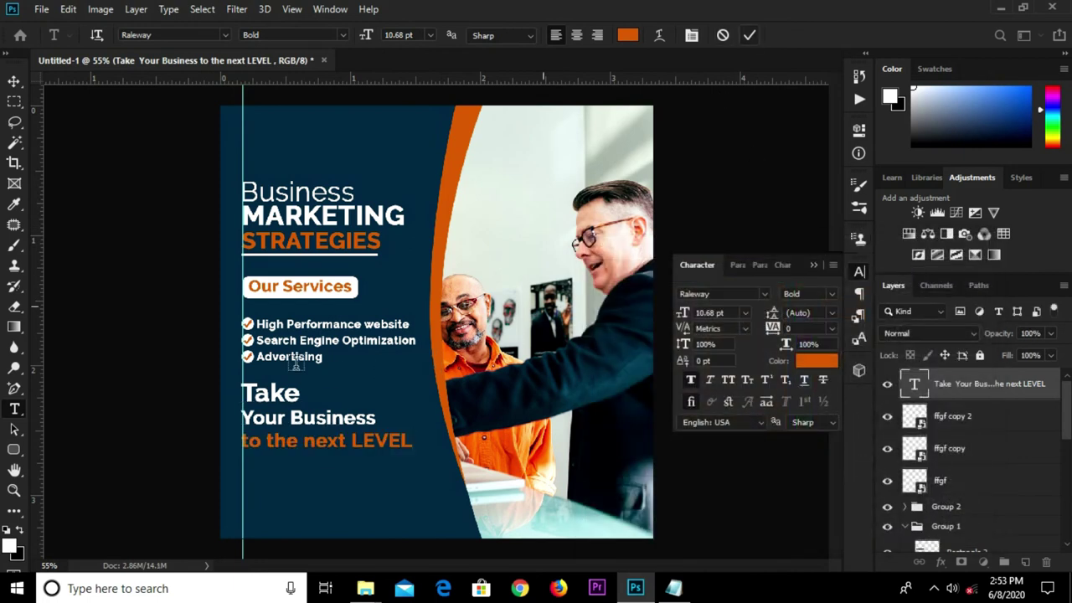
pyautogui.hotkey('ctrl', 'Return')
pyautogui.press('v')
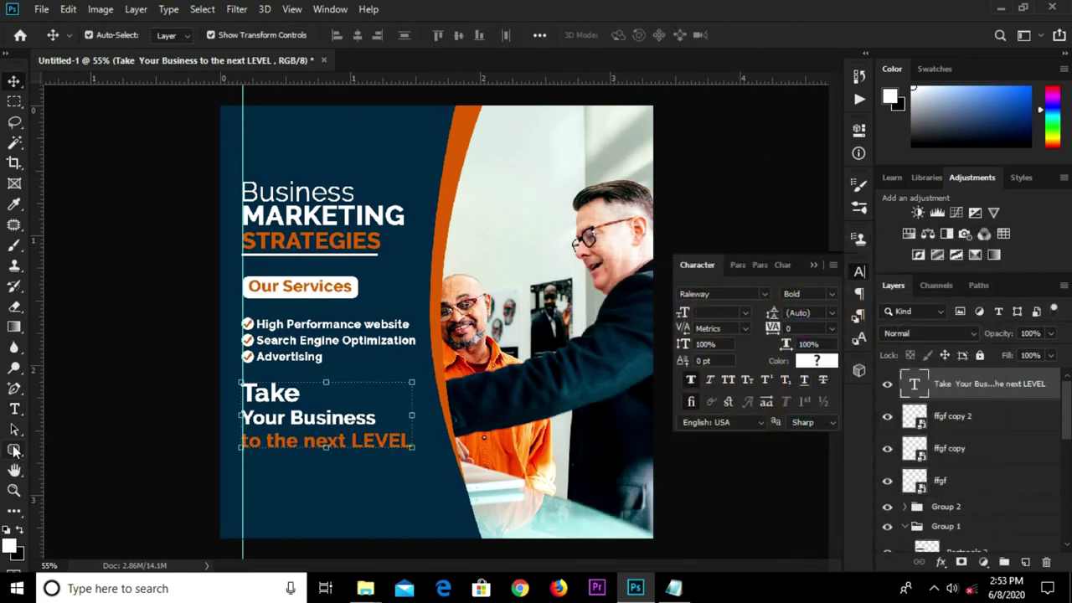
pyautogui.moveTo(15, 451); pyautogui.dragTo(56, 449)
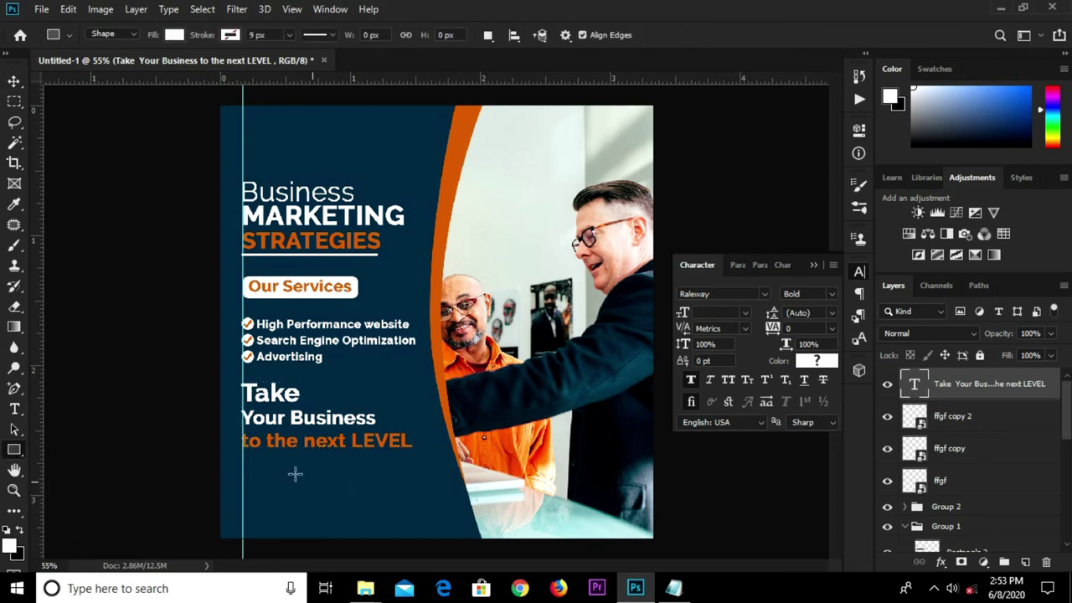
# Draw a white 409 × 44 px bar under 'to the next LEVEL' and nudge it up 3 px
pyautogui.moveTo(242, 435); pyautogui.dragTo(419, 453)
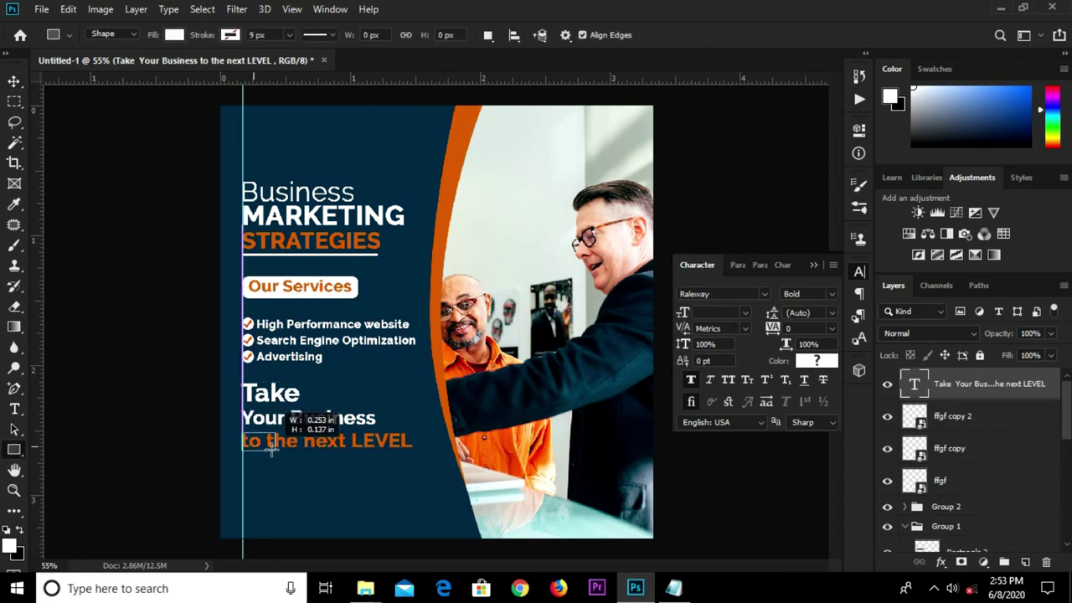
pyautogui.moveTo(419, 453); pyautogui.dragTo(419, 453)
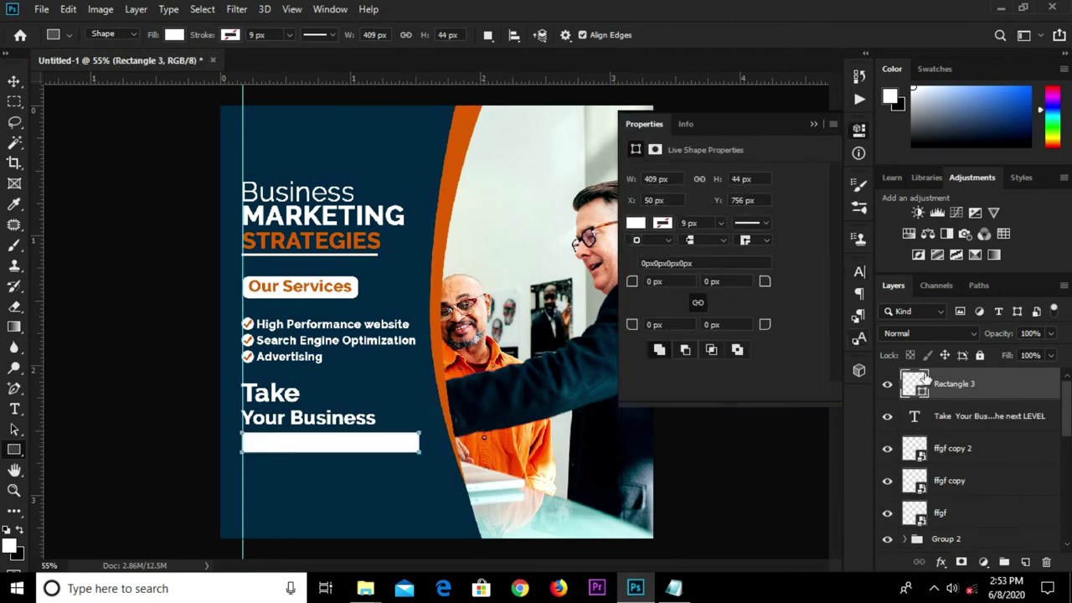
pyautogui.moveTo(987, 384); pyautogui.dragTo(979, 427)
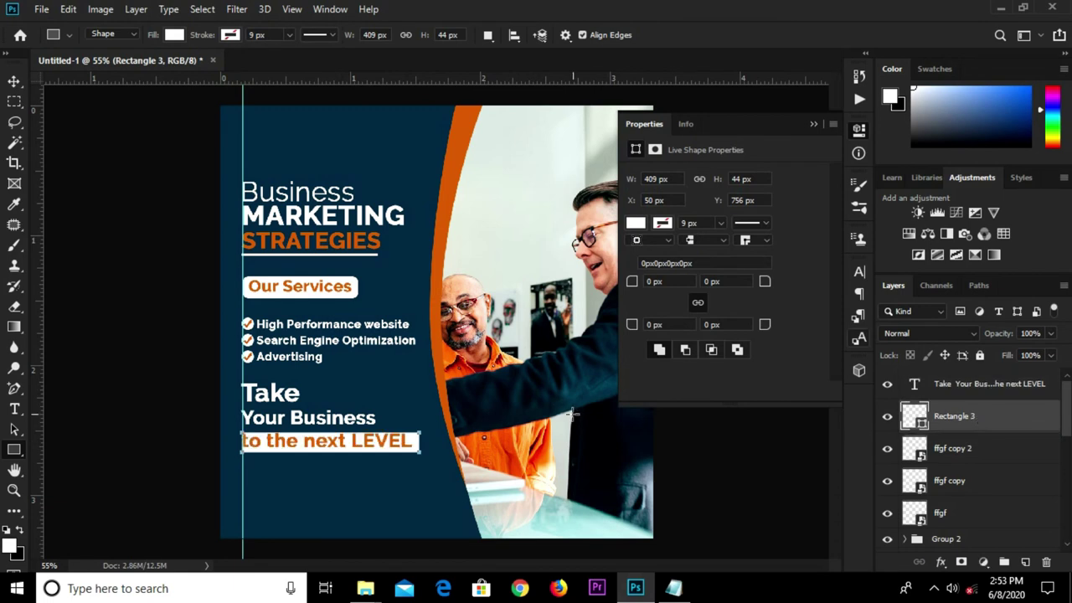
pyautogui.press('v')
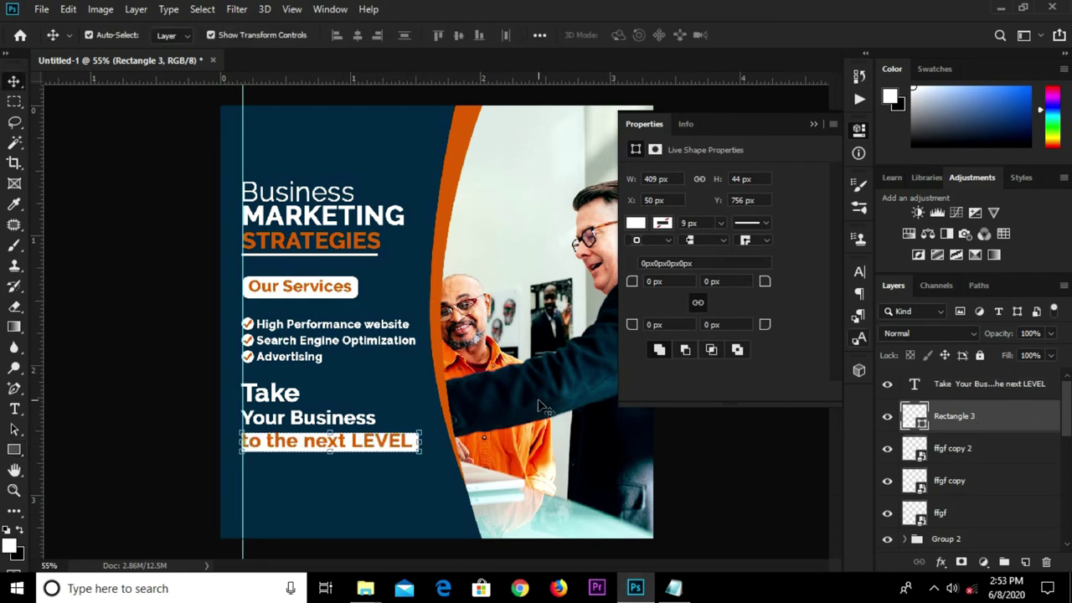
pyautogui.press('Up')
pyautogui.press('Up')
pyautogui.press('Up')
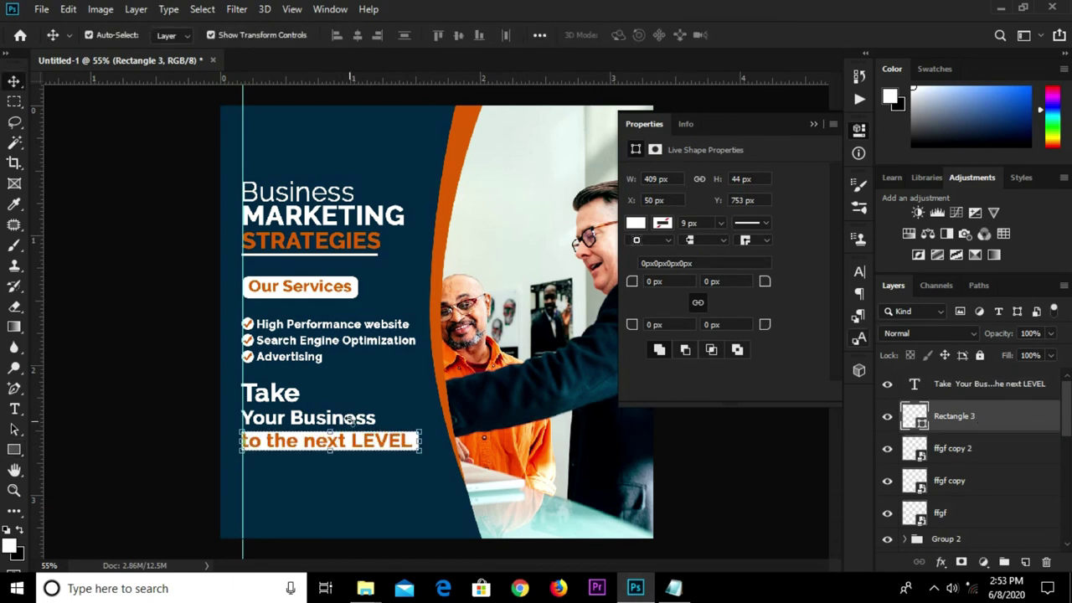
pyautogui.click(168, 410)
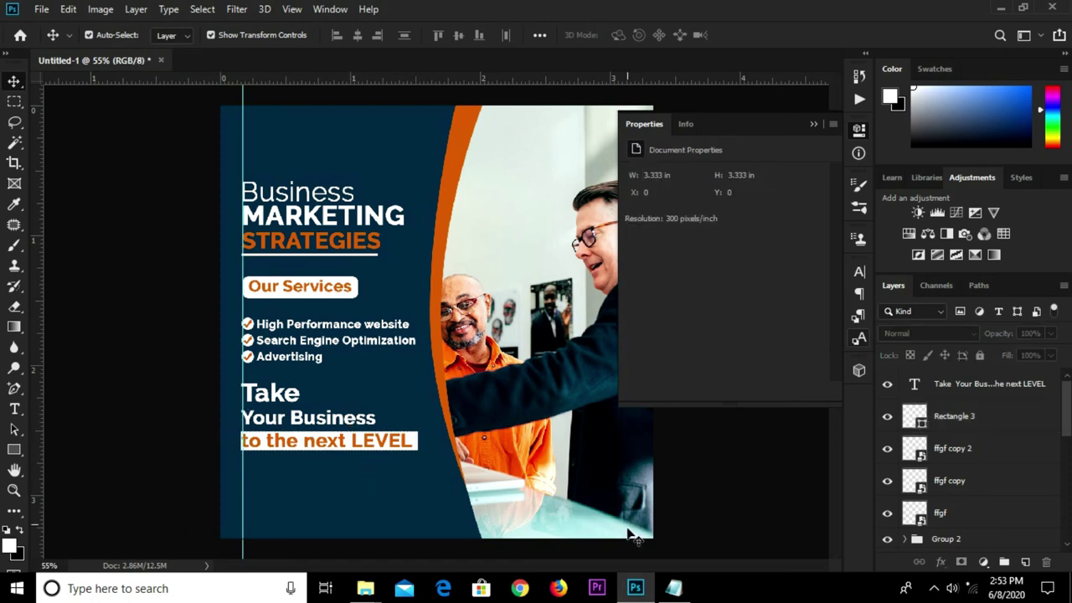
# Place the ft icons image embedded at the lower left, beneath the headline
pyautogui.click(40, 10)
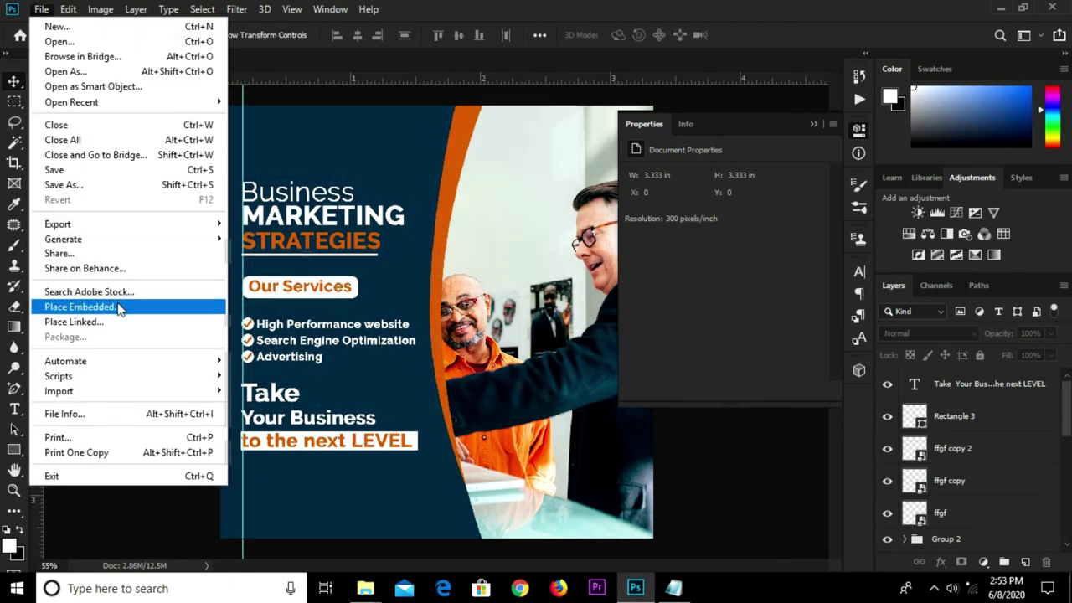
pyautogui.click(120, 307)
pyautogui.click(274, 121)
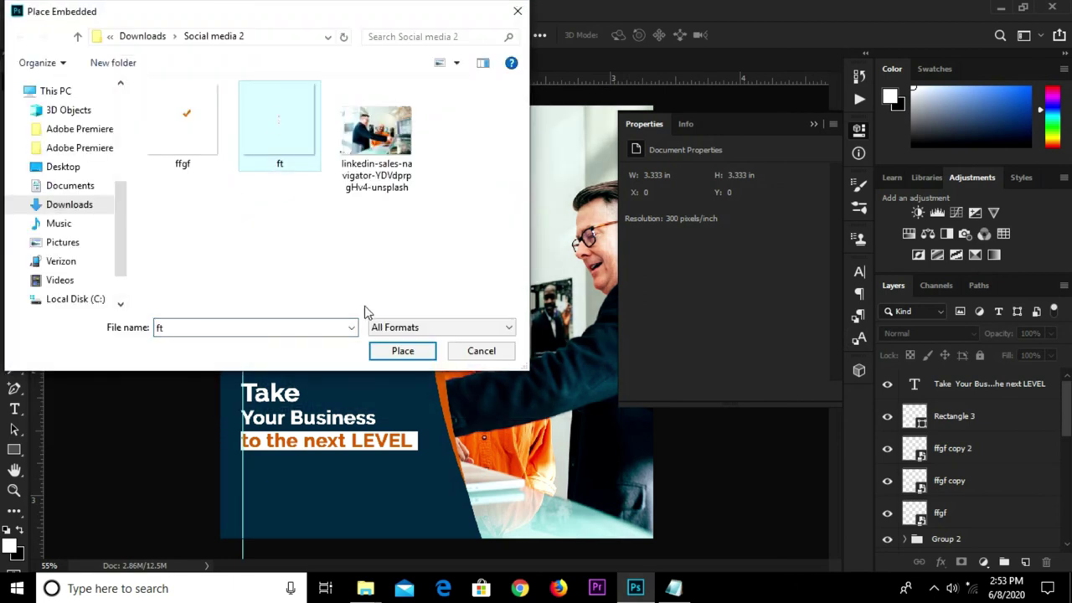
pyautogui.click(402, 351)
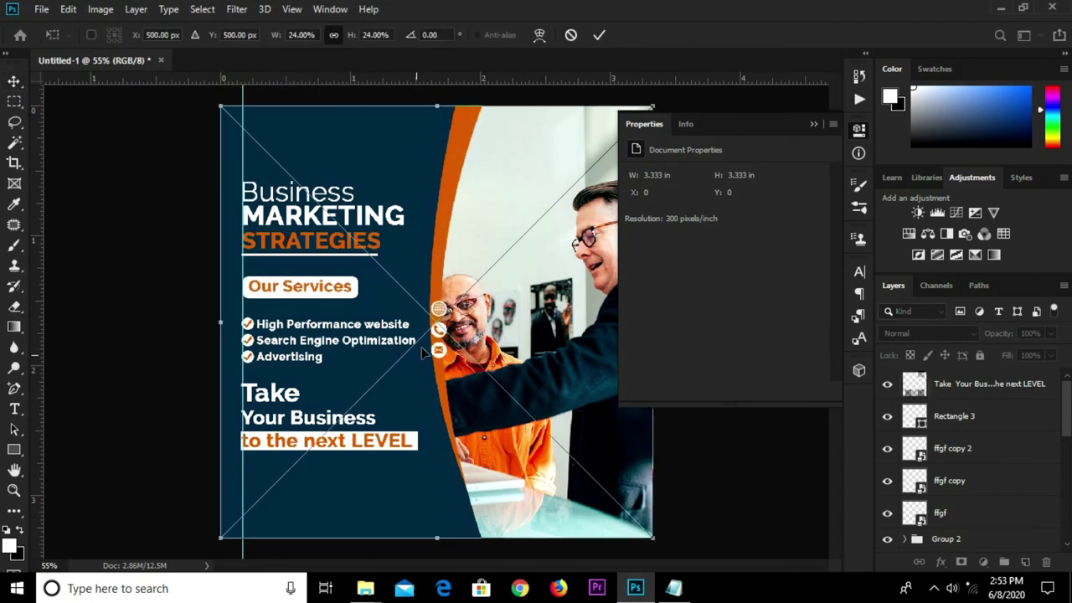
pyautogui.moveTo(410, 361); pyautogui.dragTo(251, 500)
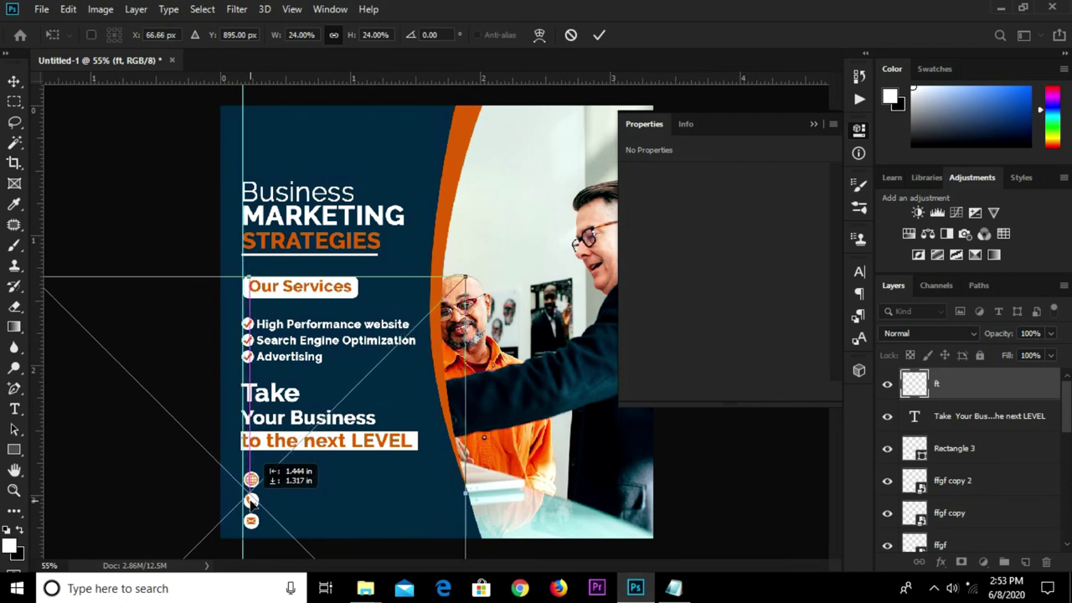
pyautogui.click(598, 37)
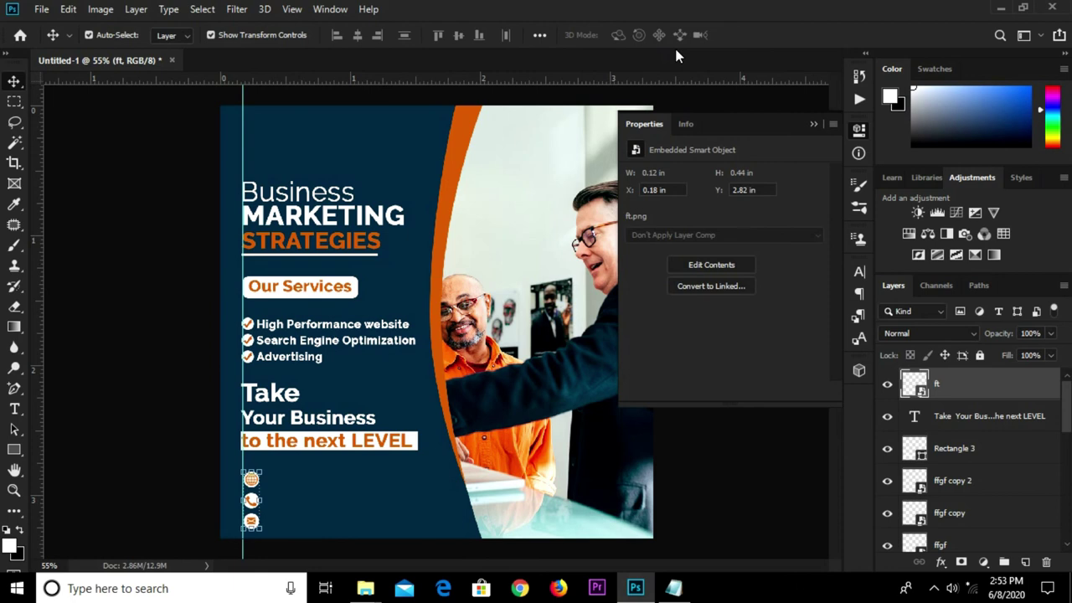
pyautogui.click(149, 339)
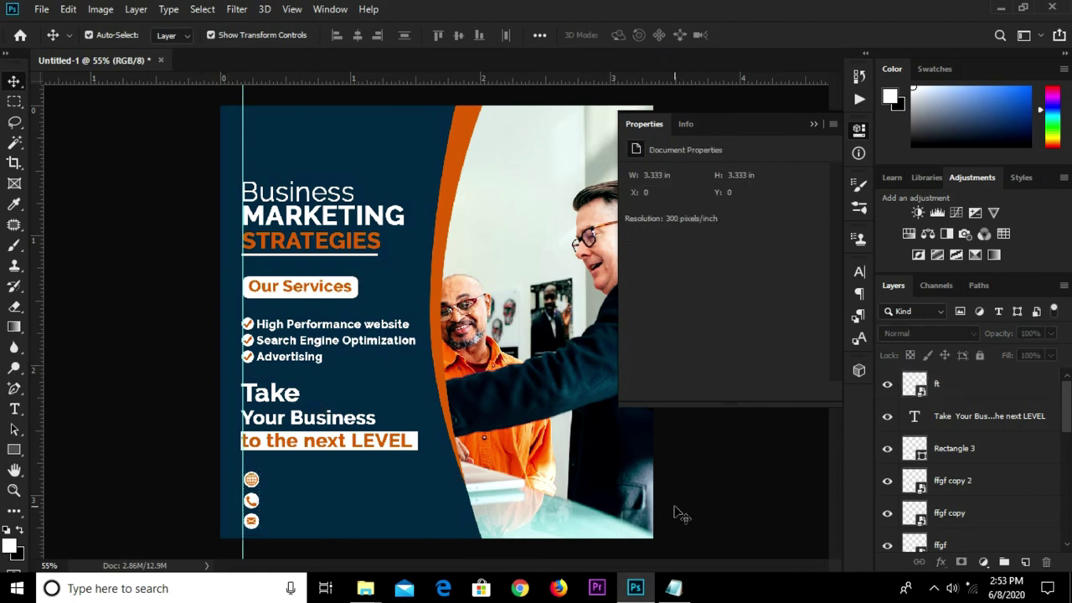
# Copy the website, phone and email lines from the Notepad post notes
pyautogui.click(673, 588)
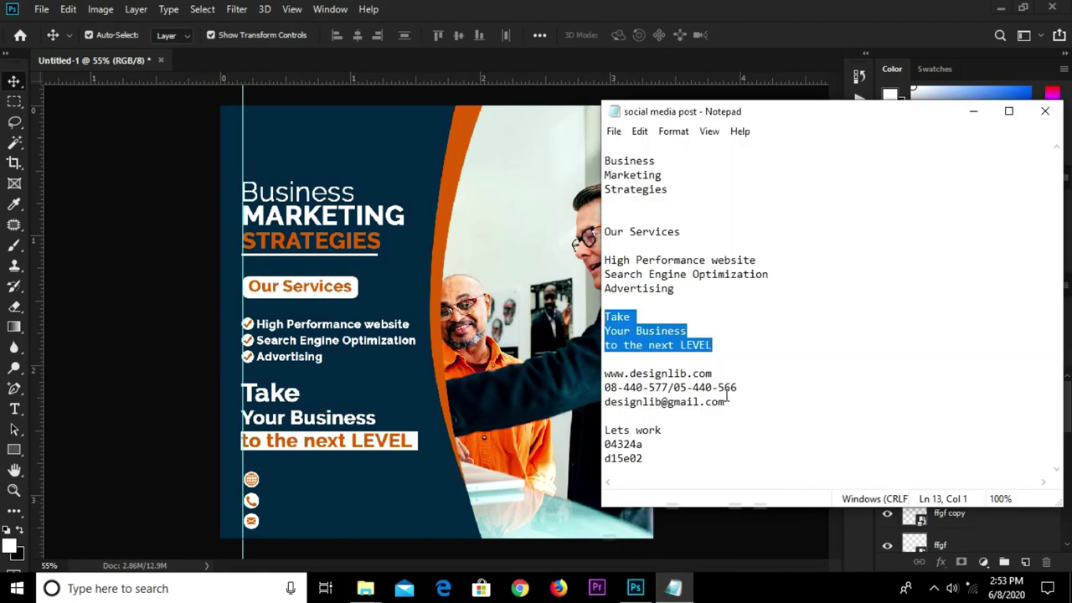
pyautogui.moveTo(726, 402); pyautogui.dragTo(598, 365)
pyautogui.rightClick(638, 376)
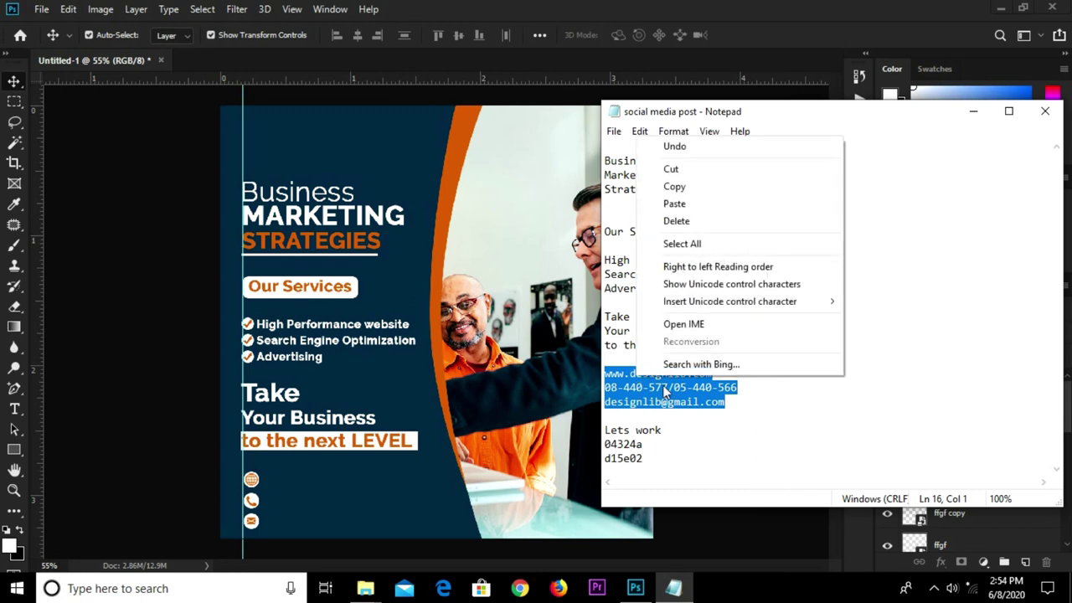
pyautogui.click(679, 189)
pyautogui.click(289, 473)
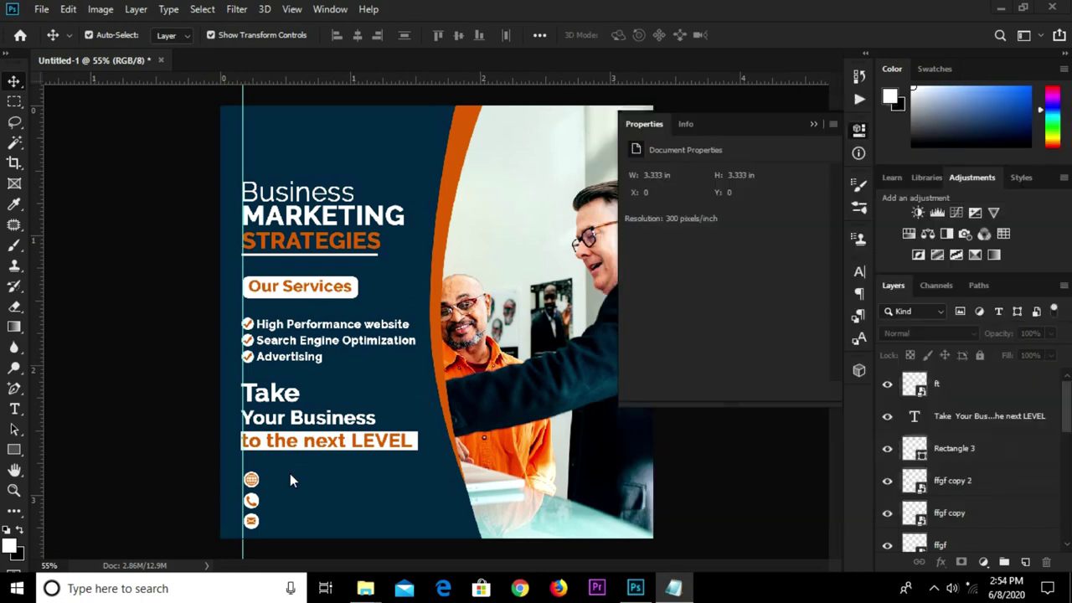
# Paste the contact details as a text layer and line it up beside the icons
pyautogui.press('t')
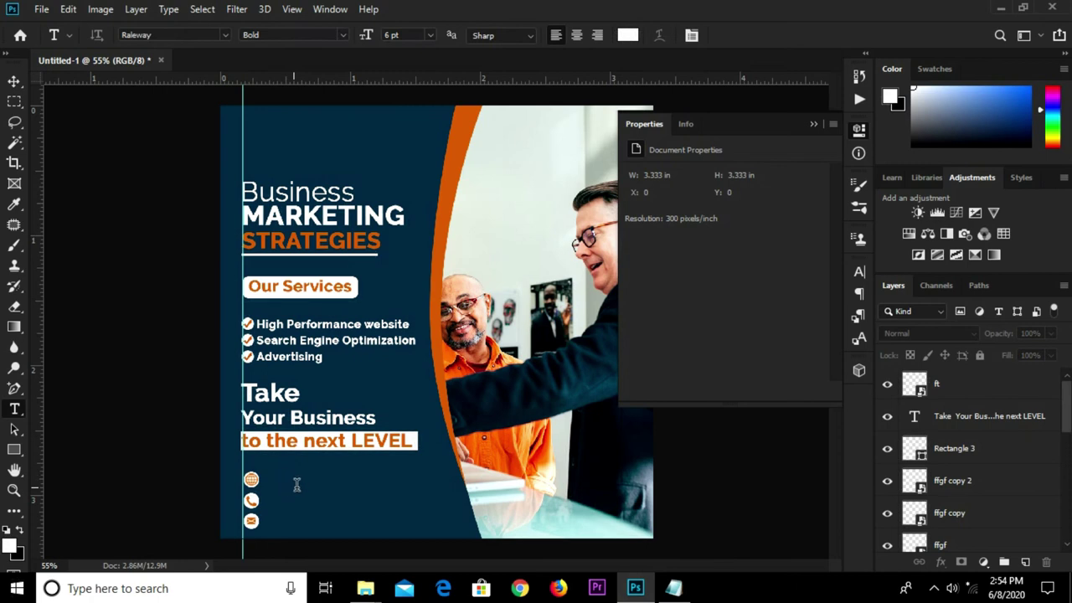
pyautogui.click(297, 484)
pyautogui.hotkey('ctrl', 'v')
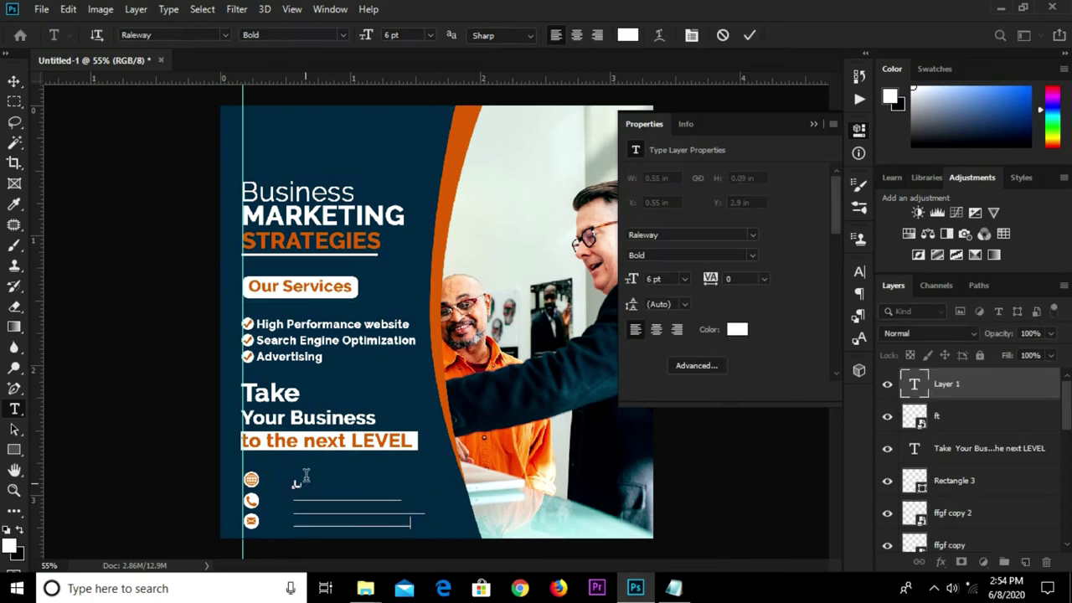
pyautogui.click(749, 35)
pyautogui.press('v')
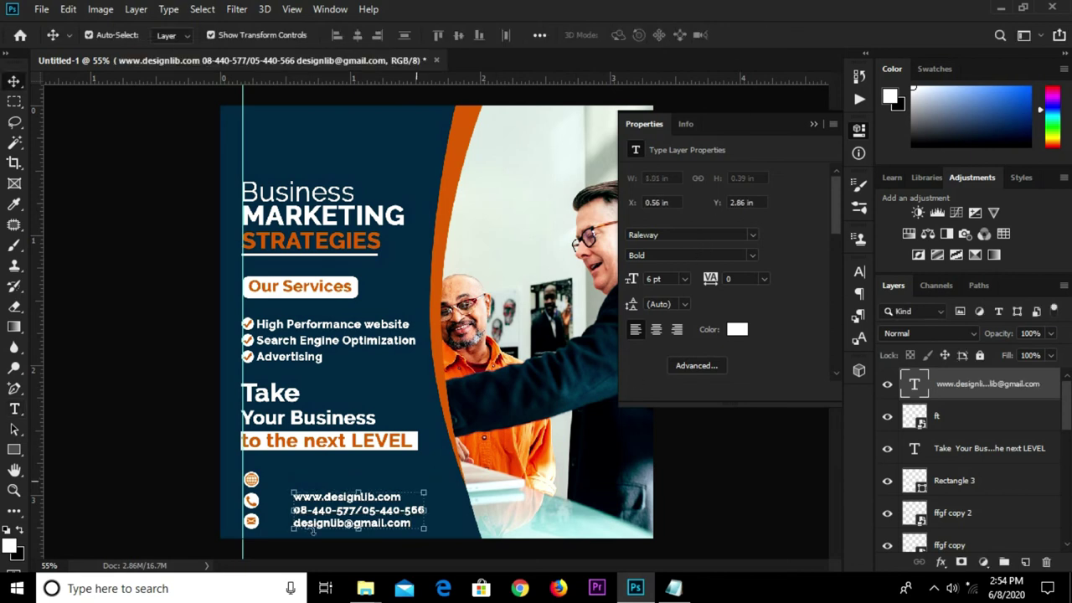
pyautogui.moveTo(329, 508); pyautogui.dragTo(302, 488)
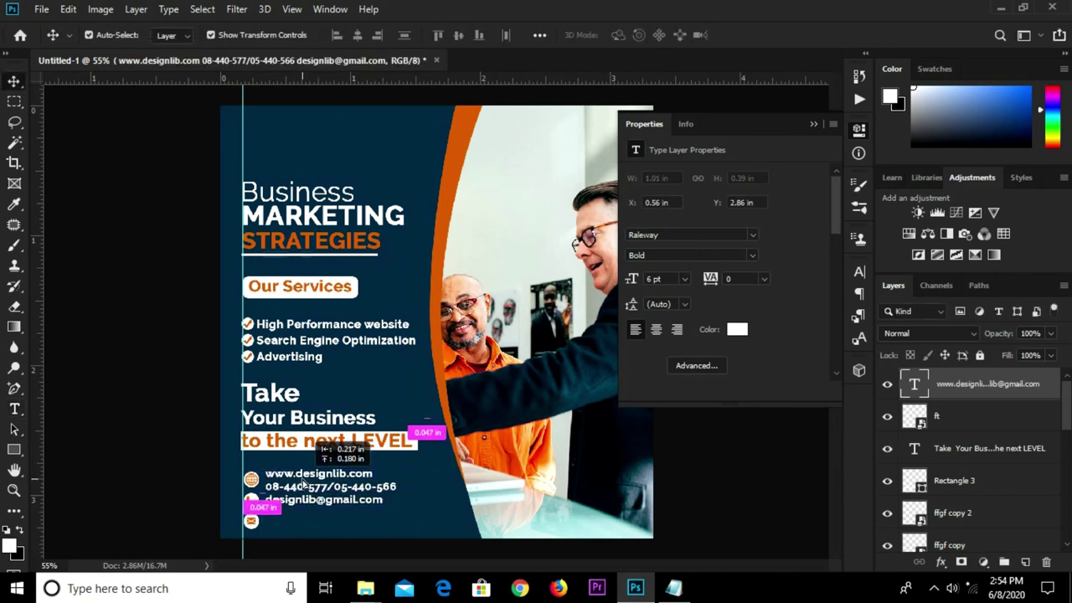
pyautogui.moveTo(302, 488); pyautogui.dragTo(304, 486)
# Scale the contact text up to about 127%
pyautogui.hotkey('ctrl', 't')
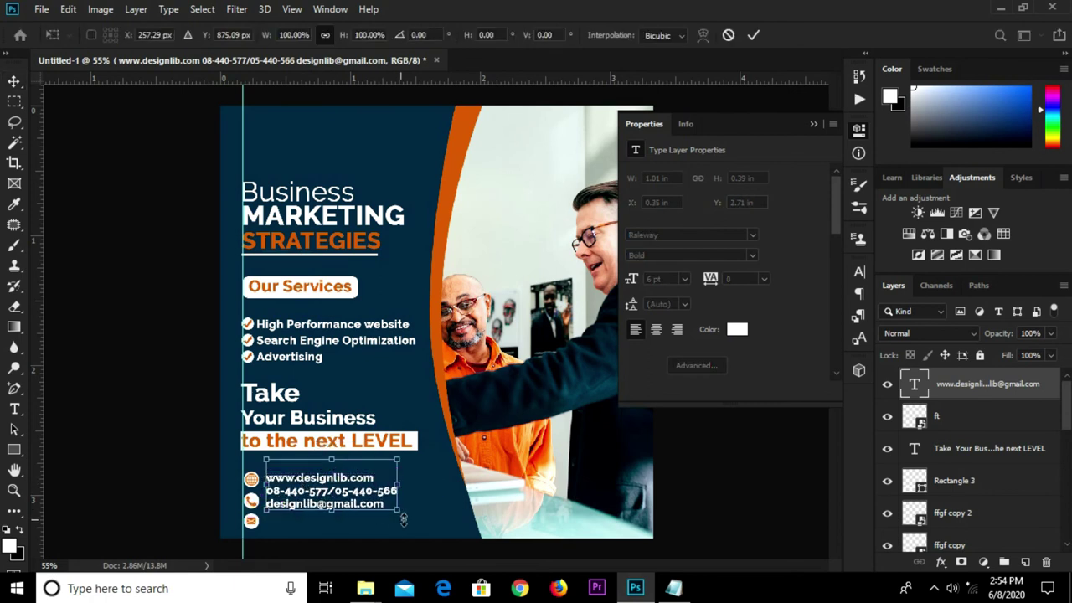
pyautogui.moveTo(399, 519); pyautogui.dragTo(410, 527)
pyautogui.moveTo(425, 534); pyautogui.dragTo(426, 536)
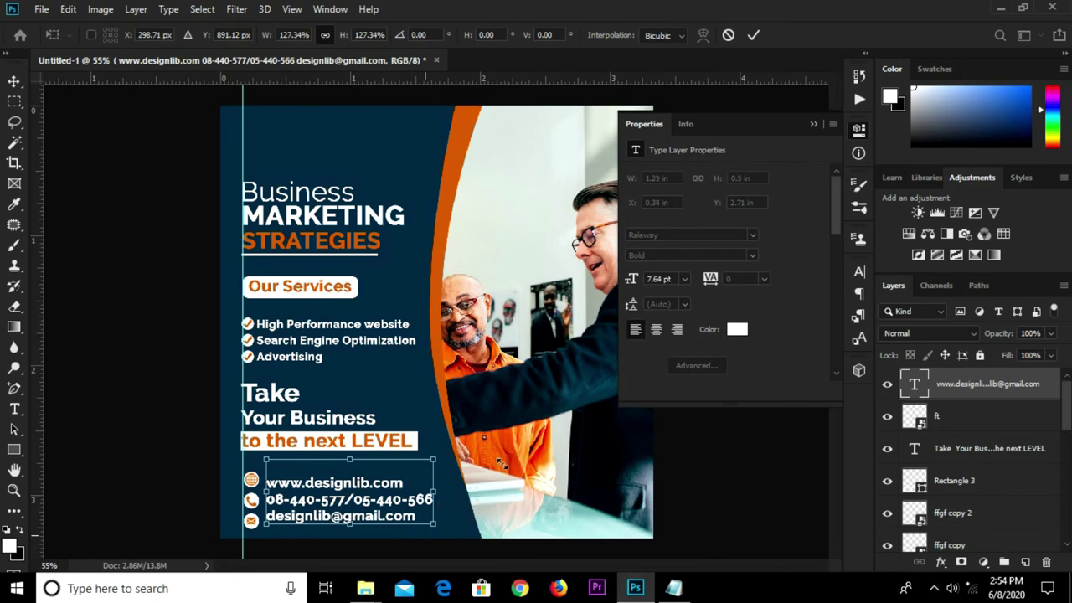
pyautogui.click(753, 35)
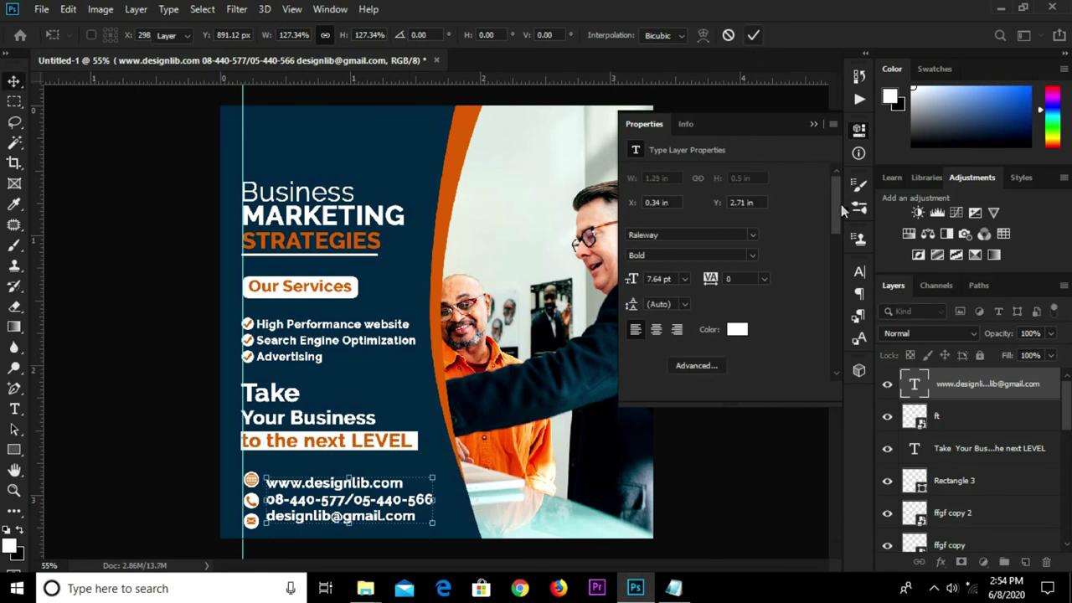
# Try 9, 18 and 11 pt line spacing on the contact text
pyautogui.click(860, 273)
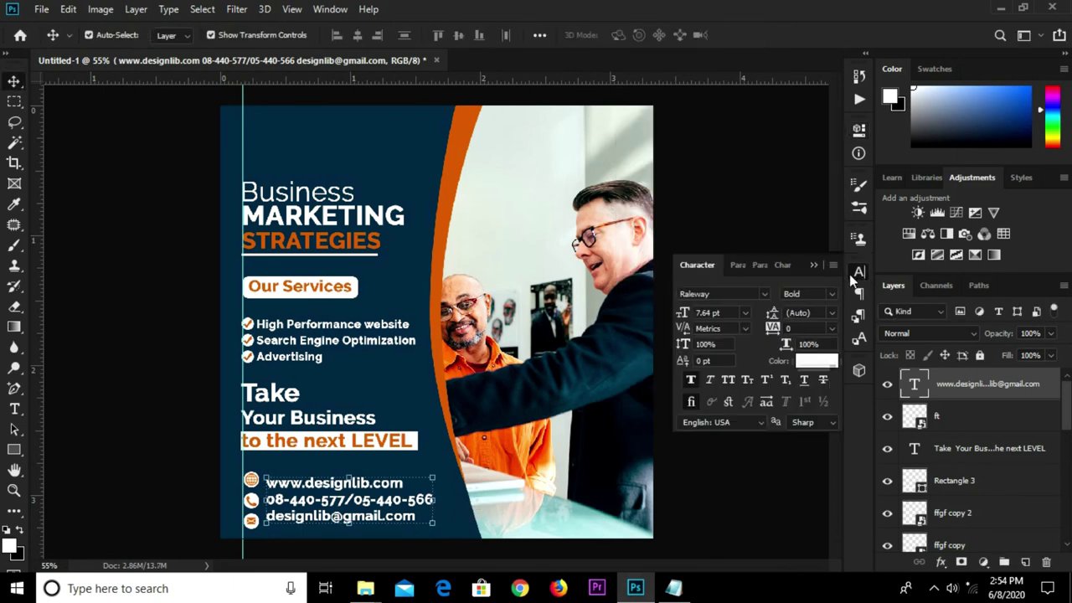
pyautogui.click(831, 313)
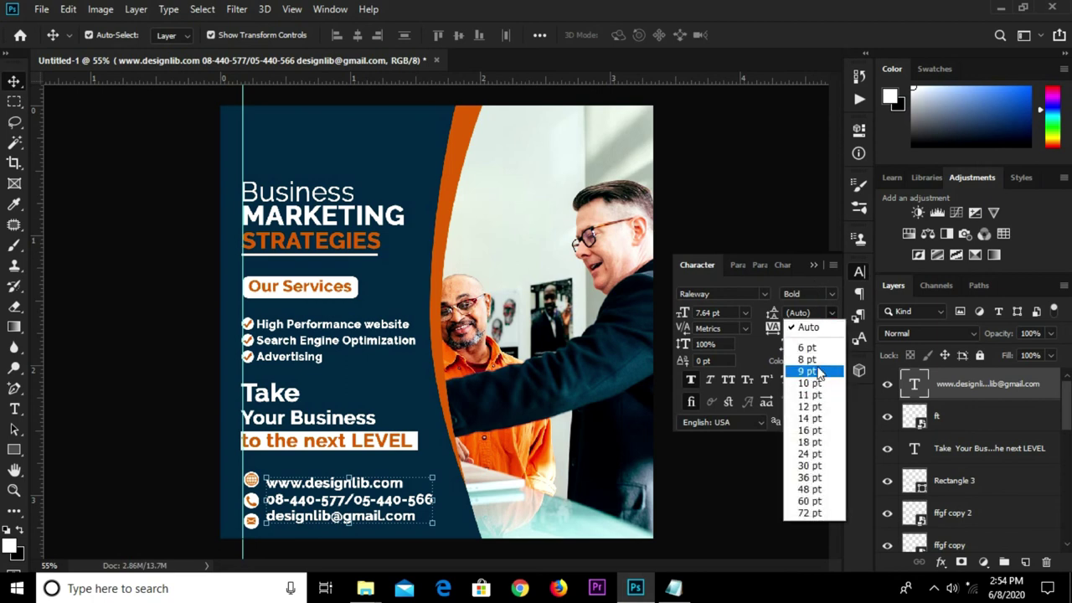
pyautogui.click(819, 371)
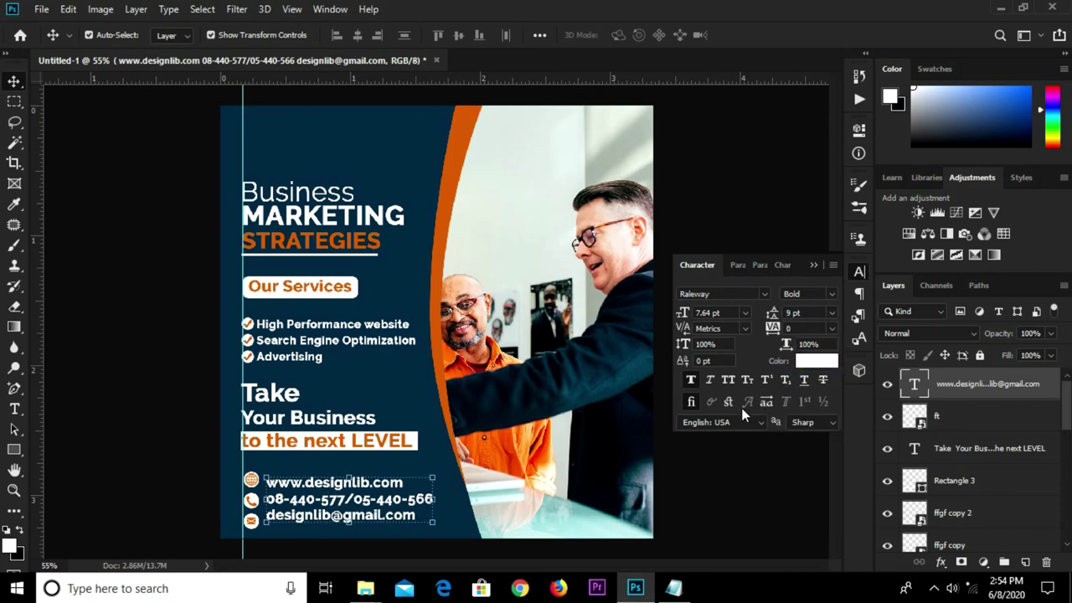
pyautogui.click(831, 313)
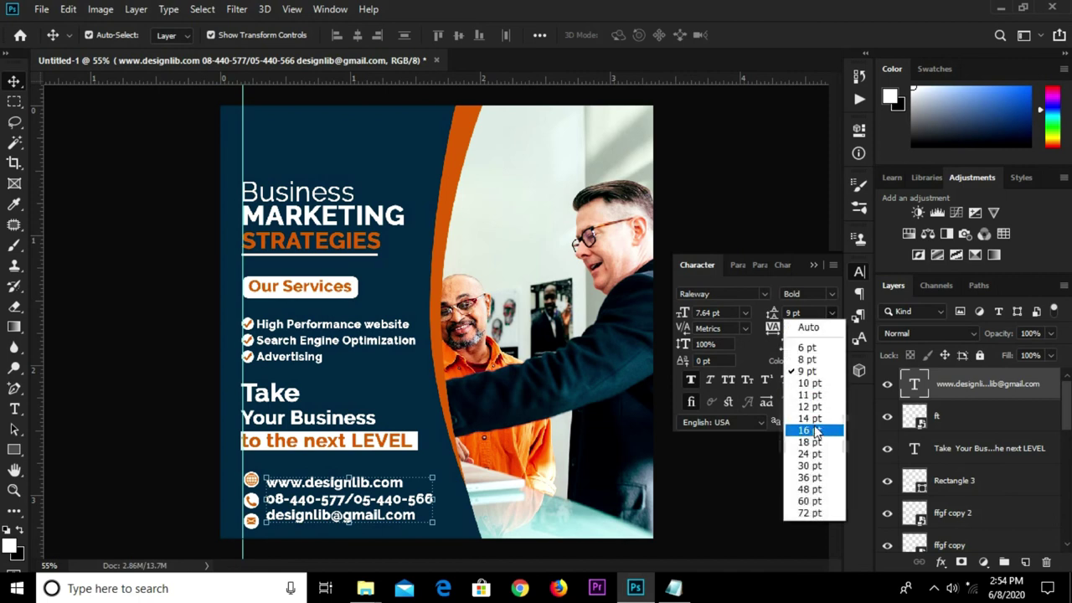
pyautogui.click(812, 441)
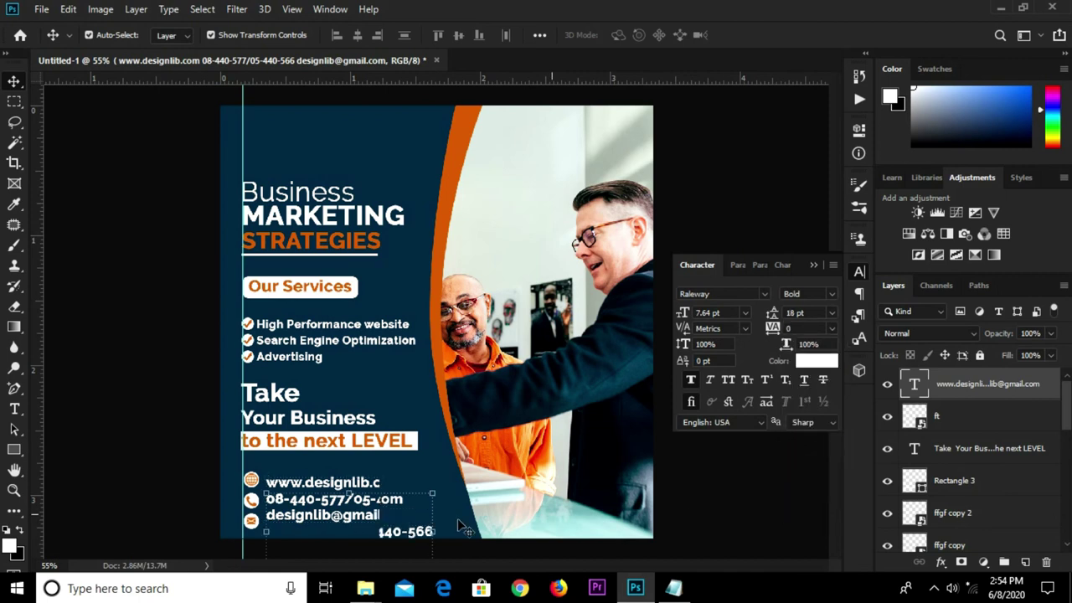
pyautogui.click(831, 313)
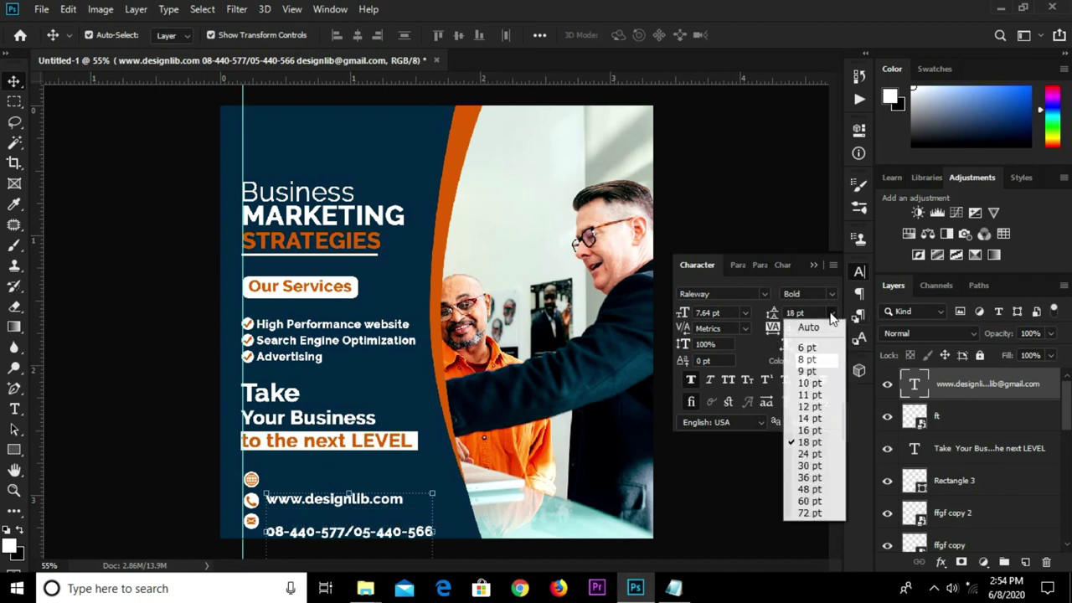
pyautogui.click(809, 394)
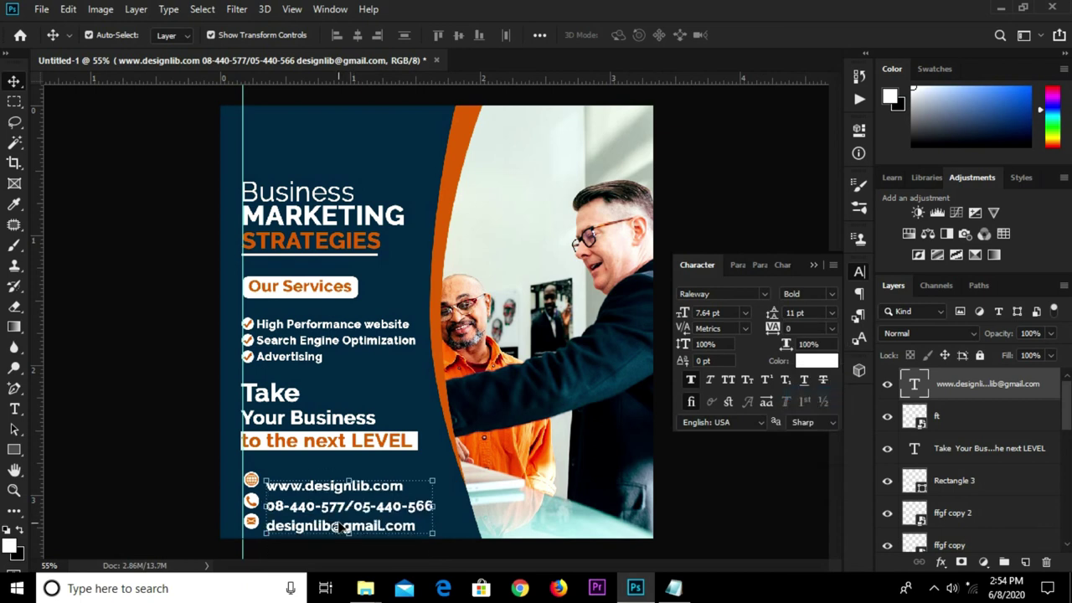
# Set the contact text's line spacing to 12 pt and nudge it beside the icons
pyautogui.moveTo(338, 519); pyautogui.dragTo(342, 513)
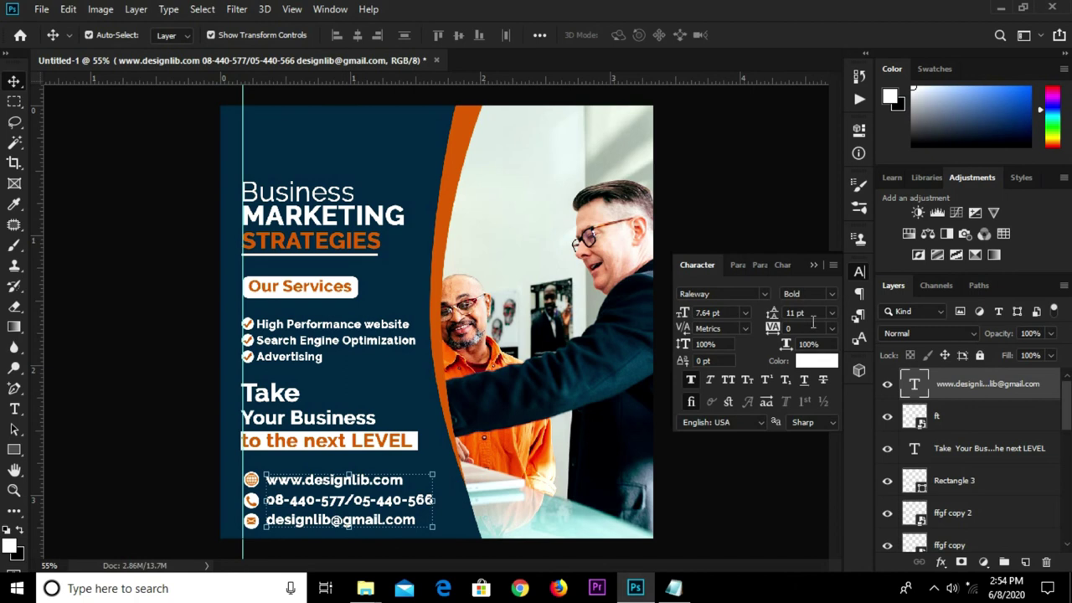
pyautogui.click(806, 311)
pyautogui.write('1')
pyautogui.press('Return')
pyautogui.press('Up')
pyautogui.press('Up')
pyautogui.press('Up')
pyautogui.press('Up')
pyautogui.press('Up')
pyautogui.press('Up')
pyautogui.press('Up')
pyautogui.press('Up')
pyautogui.press('Up')
pyautogui.press('Left')
pyautogui.press('Left')
pyautogui.press('Left')
pyautogui.press('Left')
pyautogui.press('Left')
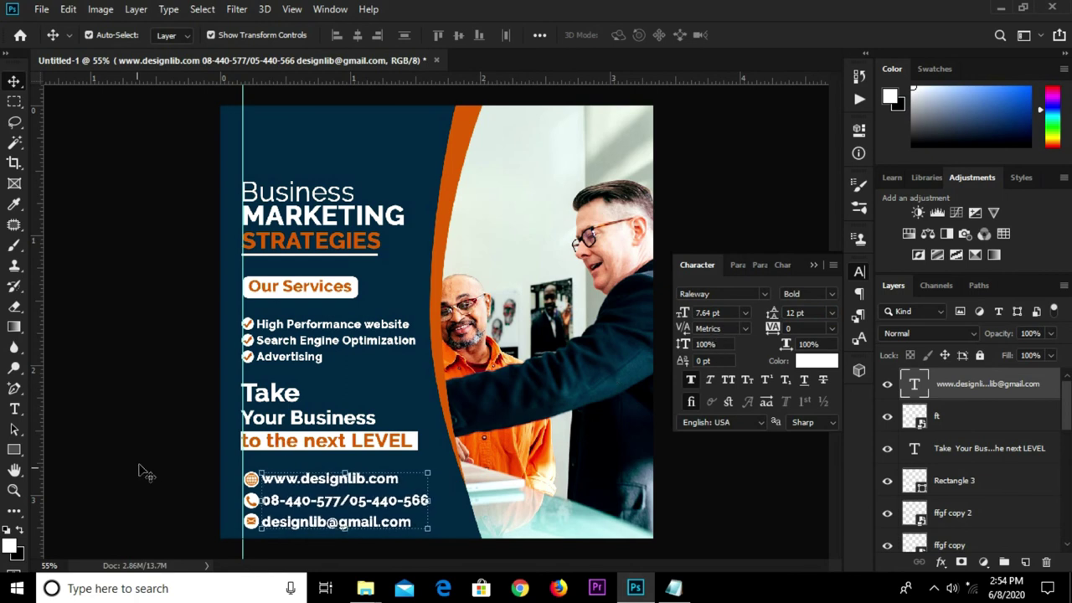
pyautogui.click(150, 460)
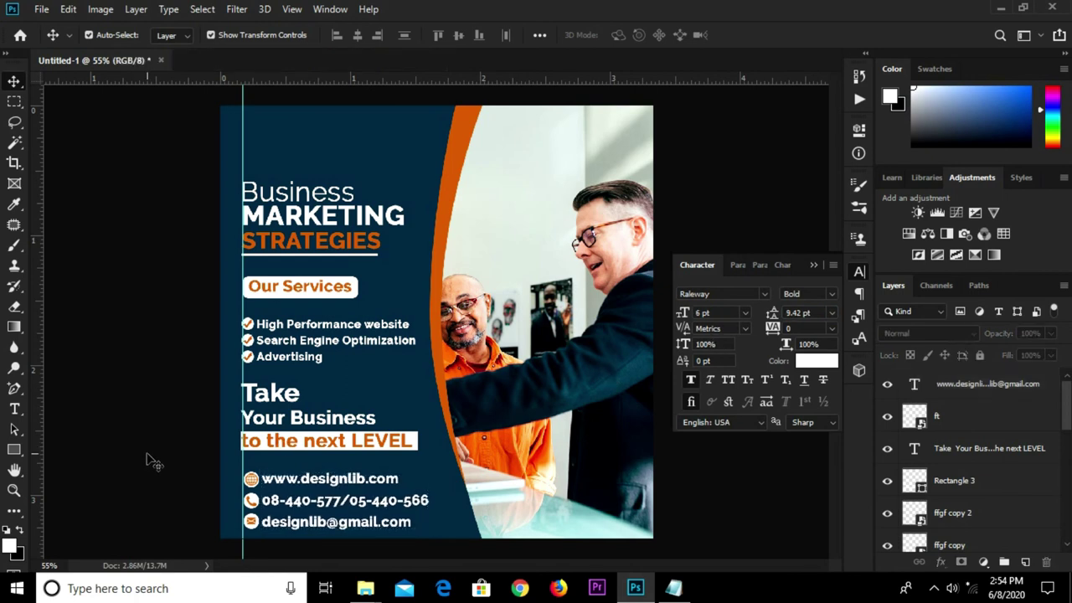
# Reselect the contact text layer, briefly entering and leaving text editing
pyautogui.click(297, 490)
pyautogui.press('t')
pyautogui.press('Return')
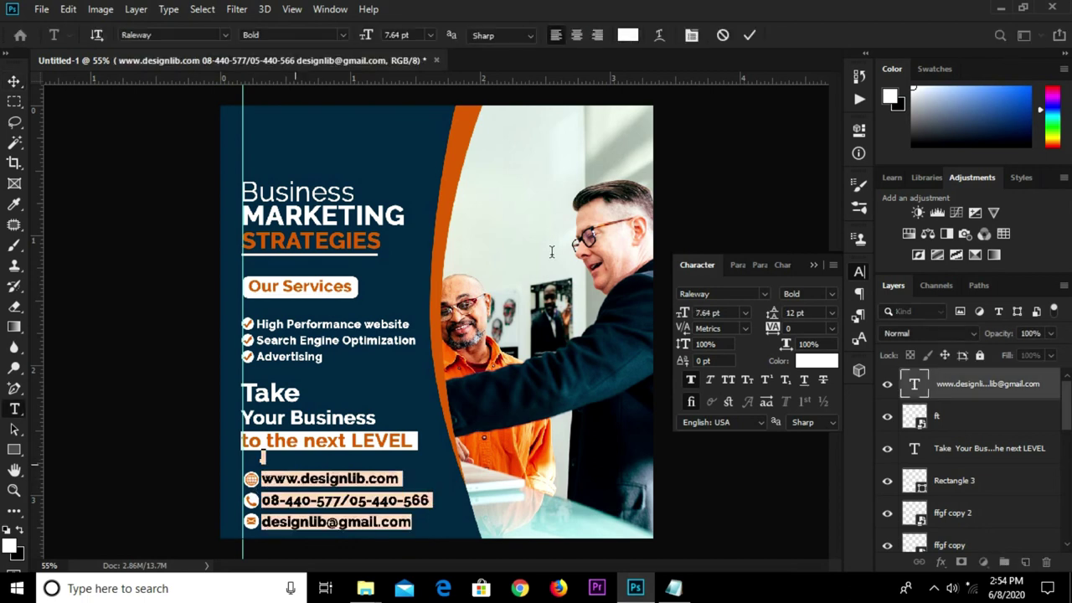
pyautogui.hotkey('ctrl', 'Return')
pyautogui.press('v')
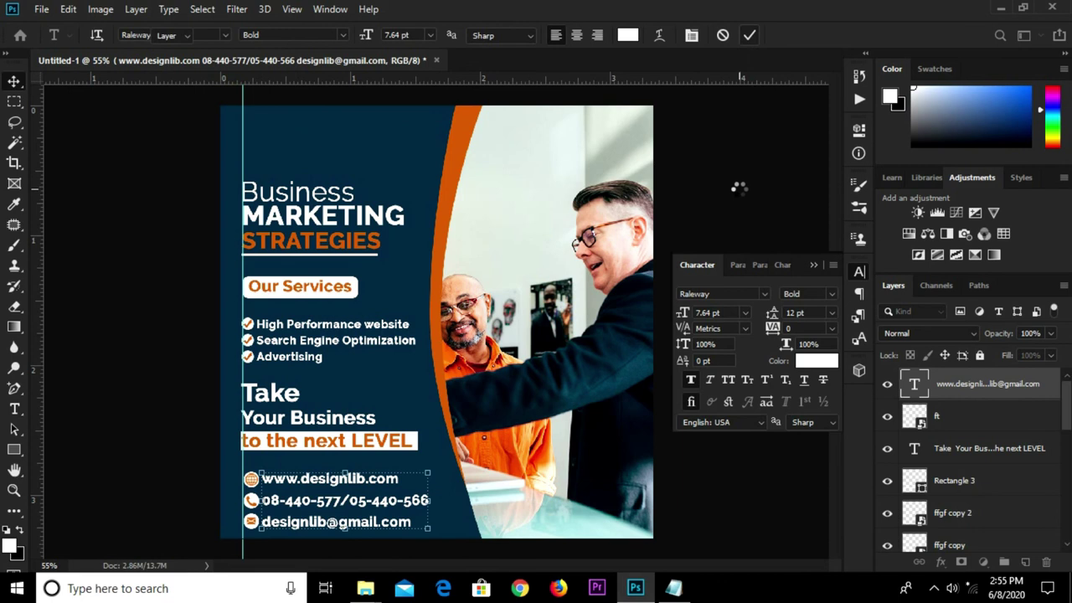
pyautogui.click(741, 195)
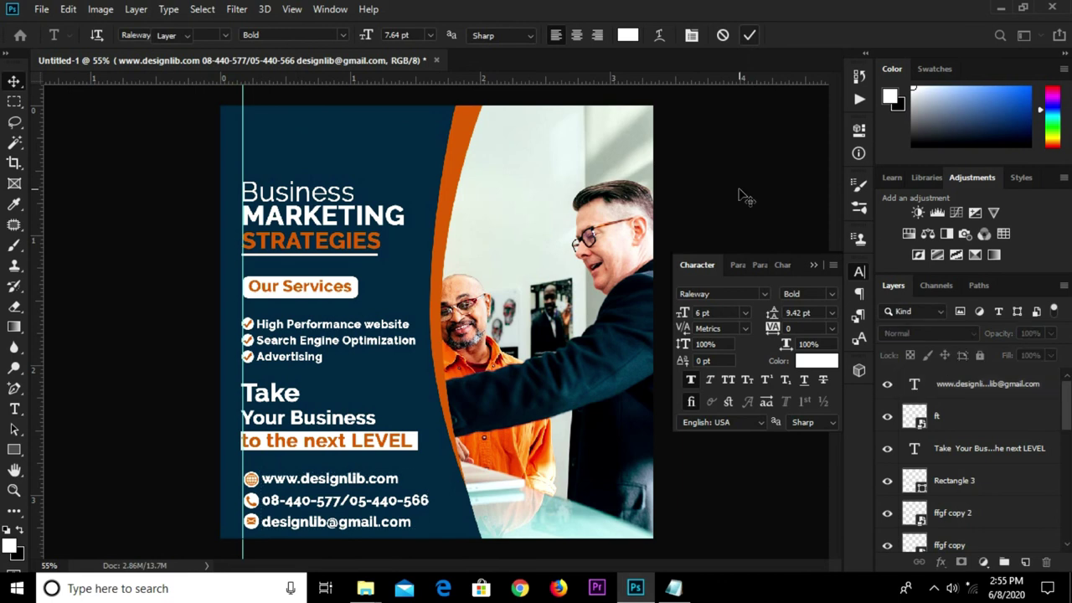
# Select the contact text and ft layers, checking the ft layer style without changes
pyautogui.click(962, 387)
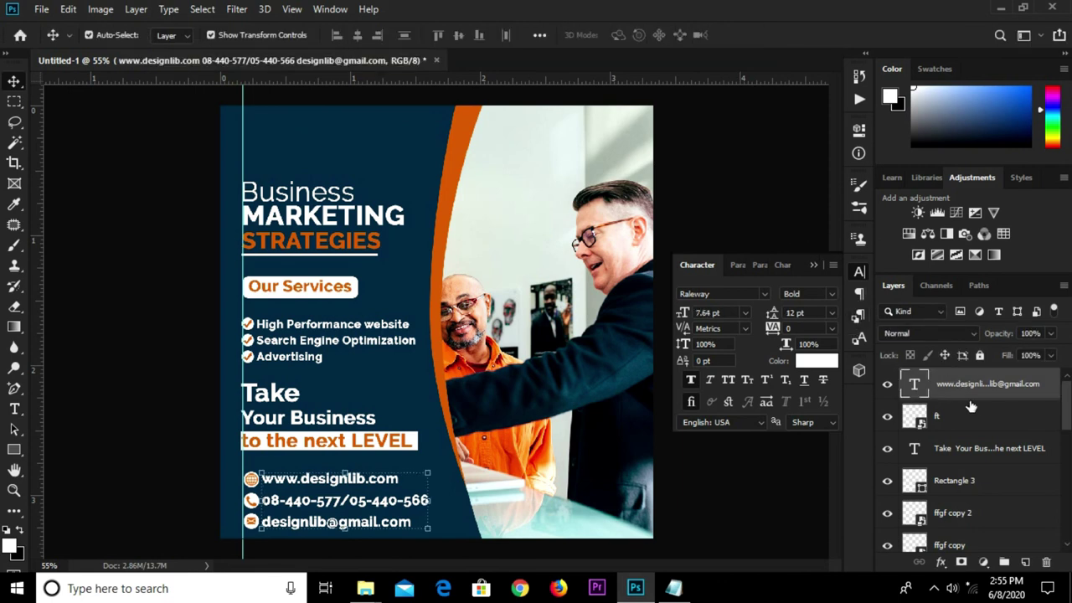
pyautogui.keyDown('shift'); pyautogui.click(968, 417); pyautogui.keyUp('shift')
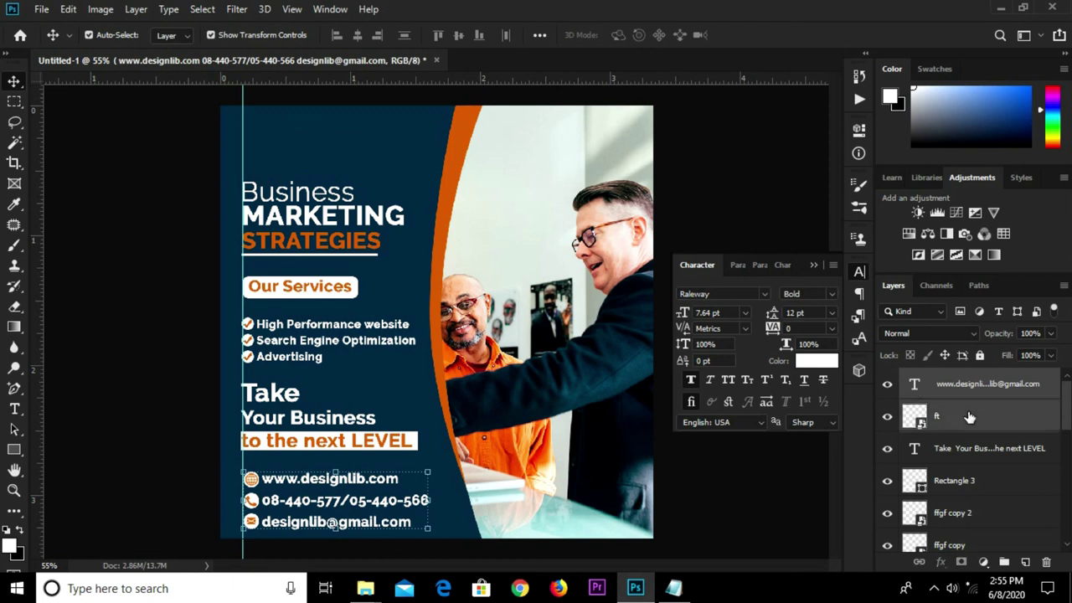
pyautogui.press('h')
pyautogui.click(968, 417)
pyautogui.doubleClick(969, 417)
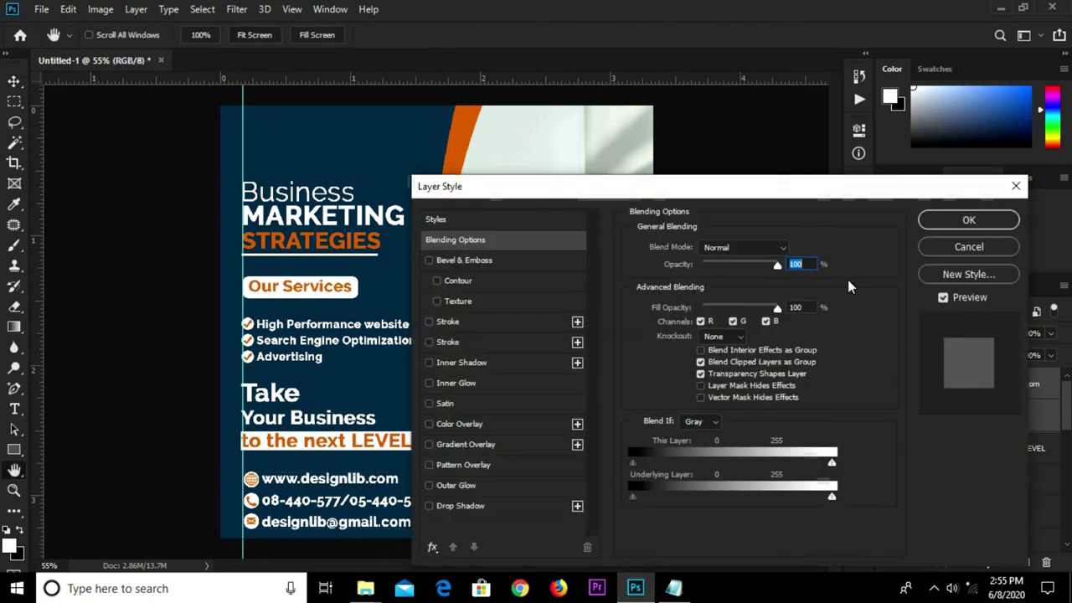
pyautogui.click(1014, 187)
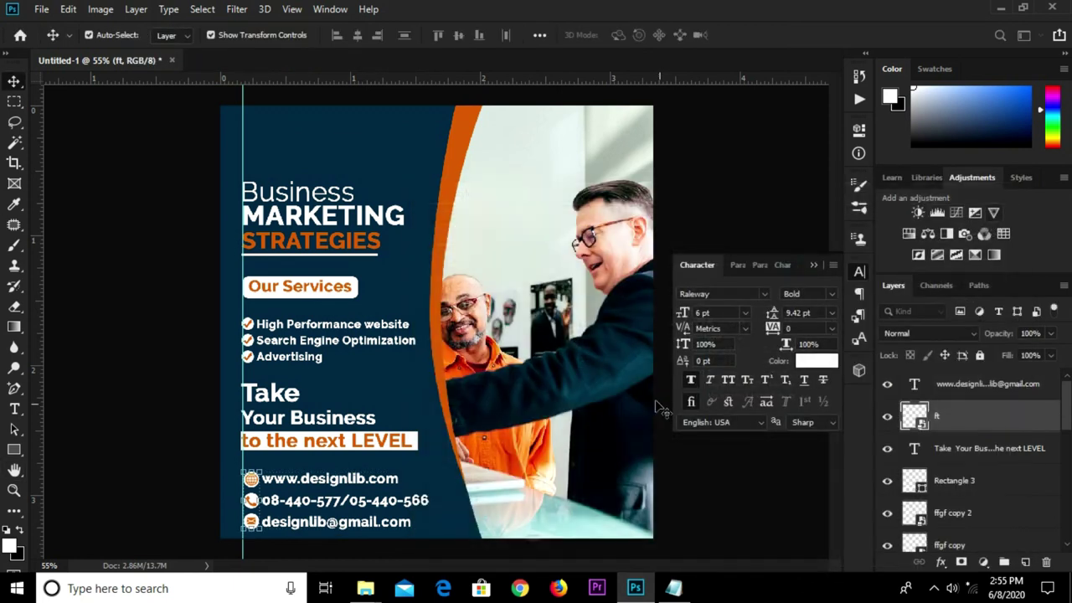
# Group the contact text and ft icons as Group 3, scale to about 79%, nudge upward
pyautogui.click(1024, 386)
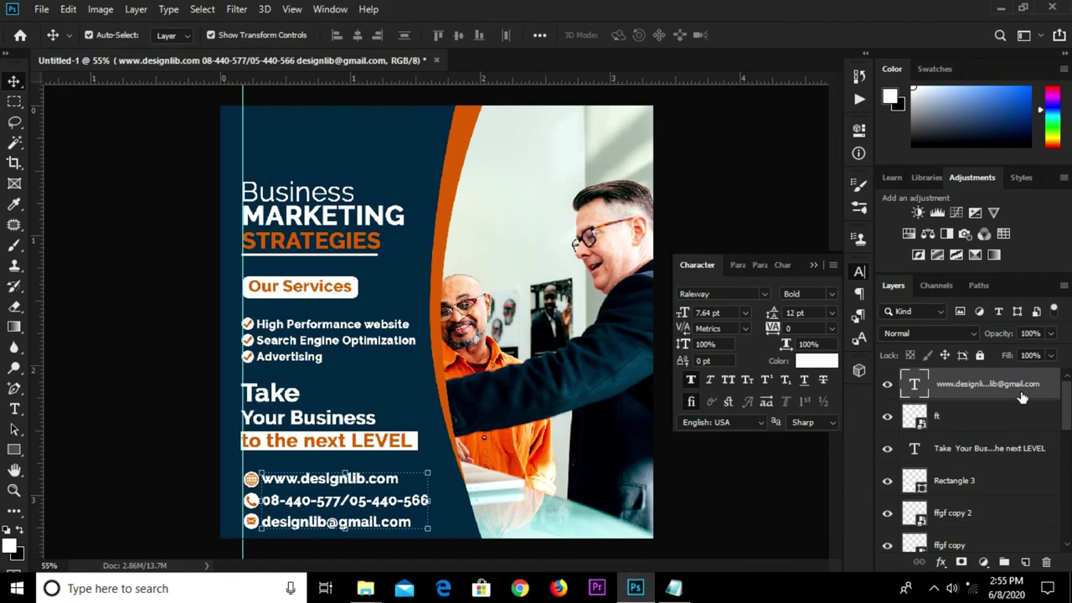
pyautogui.keyDown('ctrl'); pyautogui.click(1010, 423); pyautogui.keyUp('ctrl')
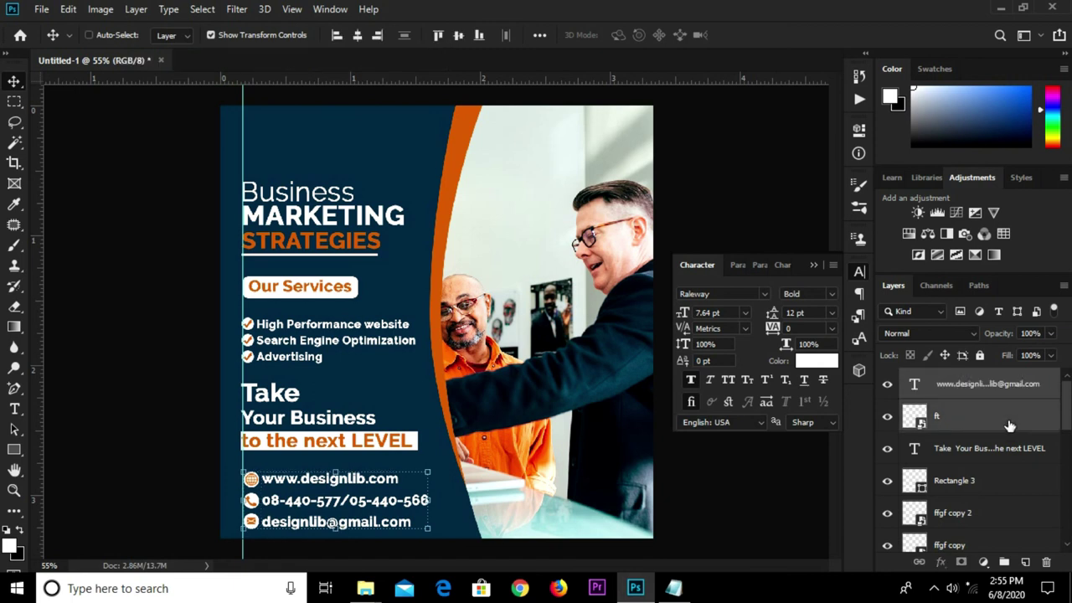
pyautogui.hotkey('ctrl', 'g')
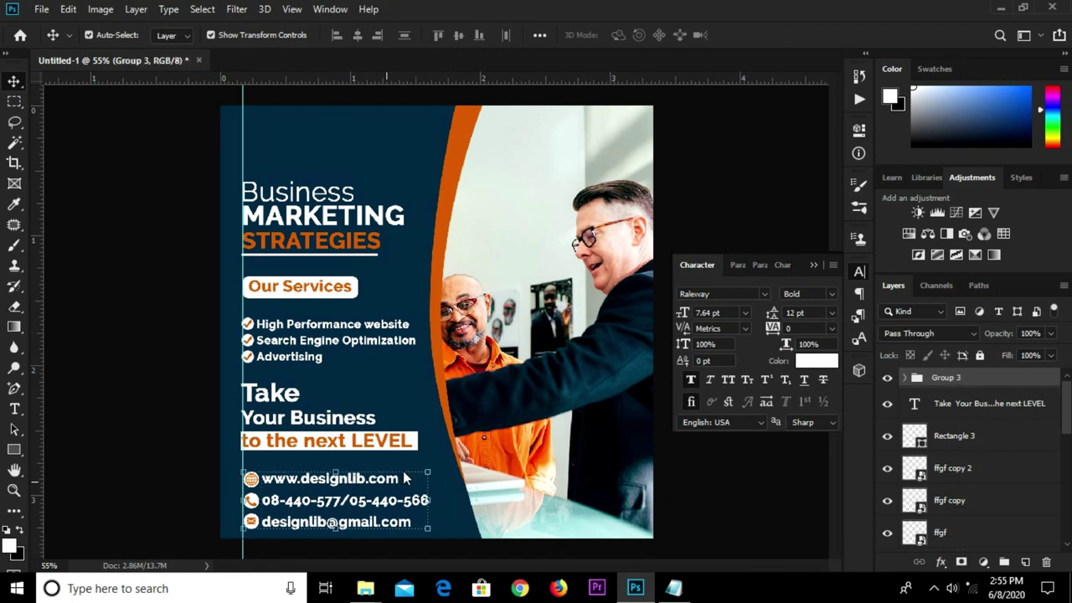
pyautogui.hotkey('ctrl', 't')
pyautogui.moveTo(427, 472); pyautogui.dragTo(389, 494)
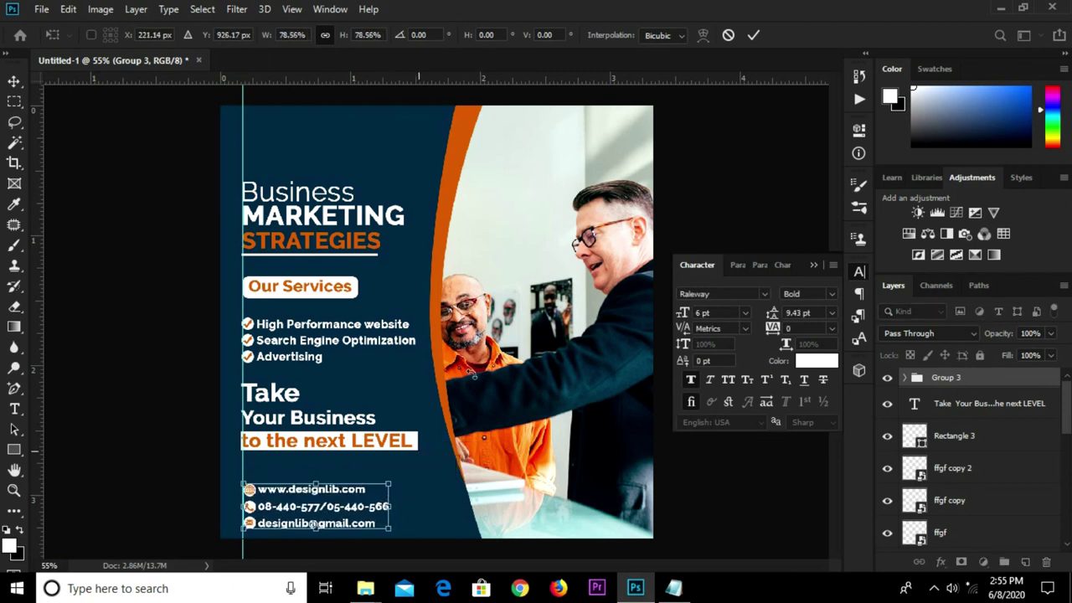
pyautogui.click(753, 35)
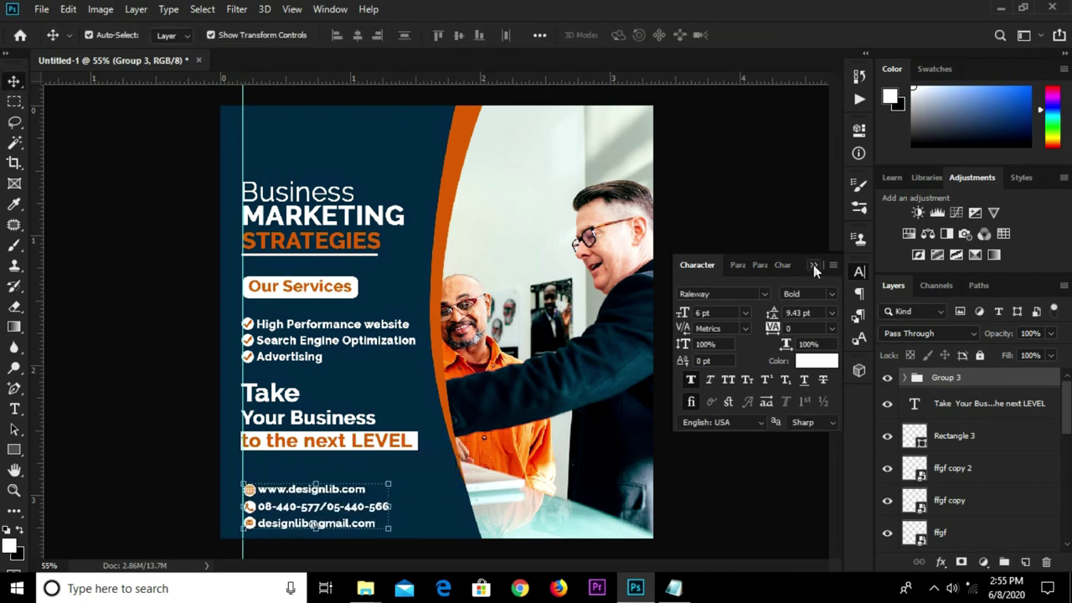
pyautogui.press('Up')
pyautogui.press('Up')
pyautogui.press('Up')
pyautogui.press('Up')
pyautogui.press('Up')
pyautogui.press('Up')
pyautogui.press('Up')
pyautogui.press('Up')
pyautogui.press('Up')
pyautogui.press('Up')
pyautogui.press('Up')
pyautogui.press('Up')
pyautogui.press('Up')
pyautogui.press('Up')
pyautogui.press('Up')
pyautogui.press('Up')
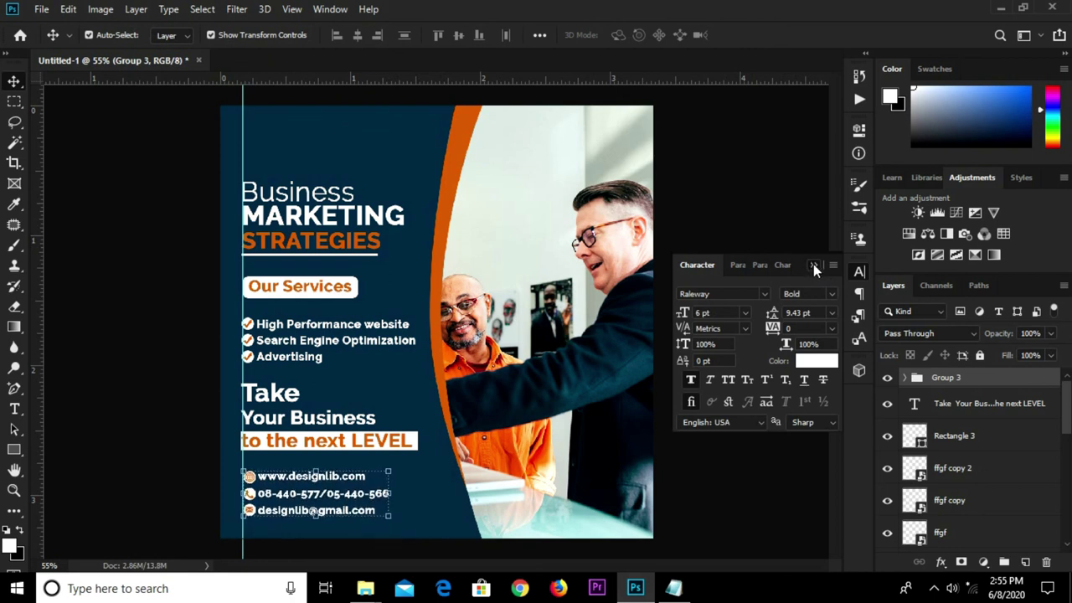
pyautogui.click(813, 265)
pyautogui.click(156, 331)
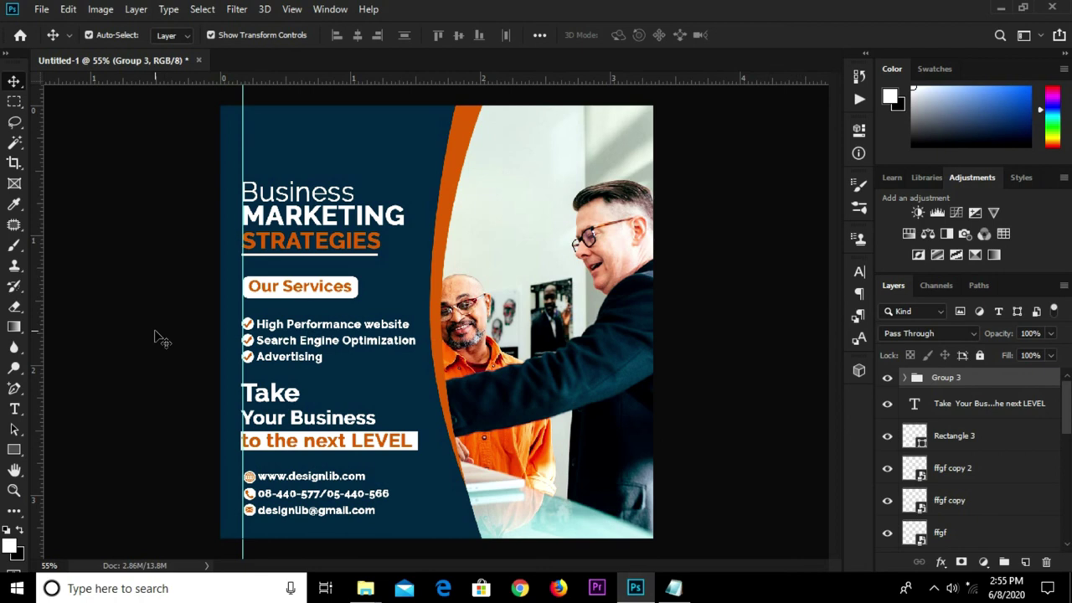
# Draw a rounded rectangle bar near the bottom right of the post
pyautogui.click(16, 452)
pyautogui.rightClick(21, 450)
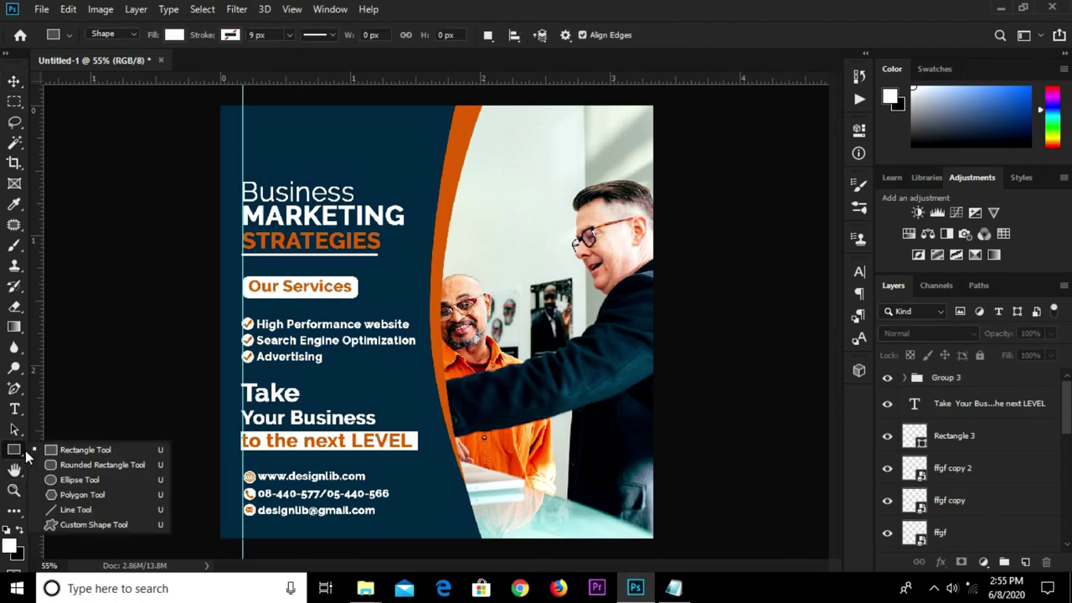
pyautogui.click(66, 466)
pyautogui.moveTo(487, 503); pyautogui.dragTo(640, 523)
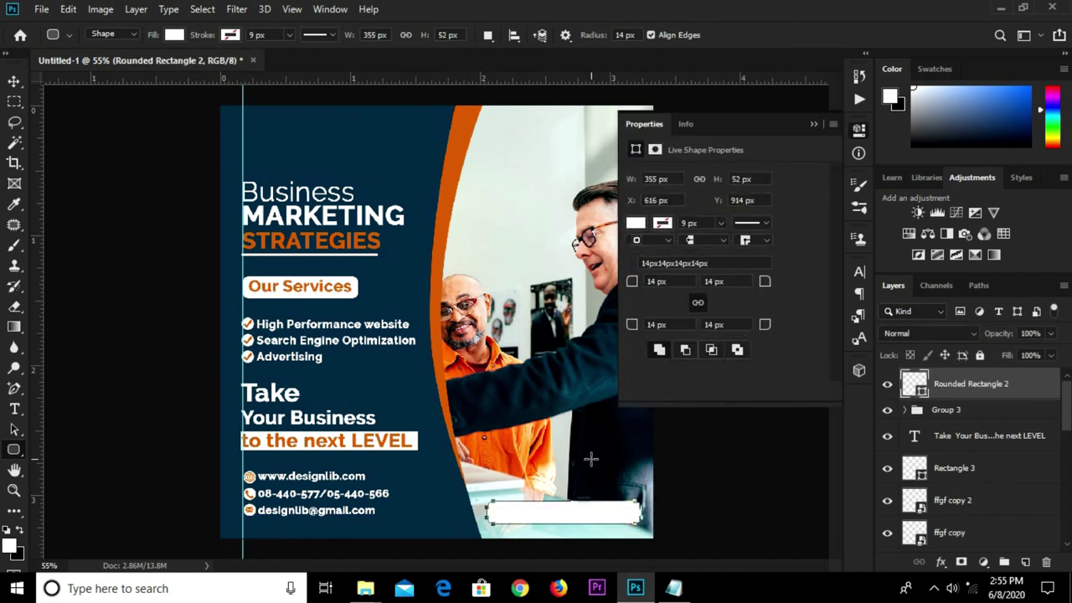
# Fill the bar with the arc's orange #d15e02 using the Color Picker eyedropper
pyautogui.click(636, 222)
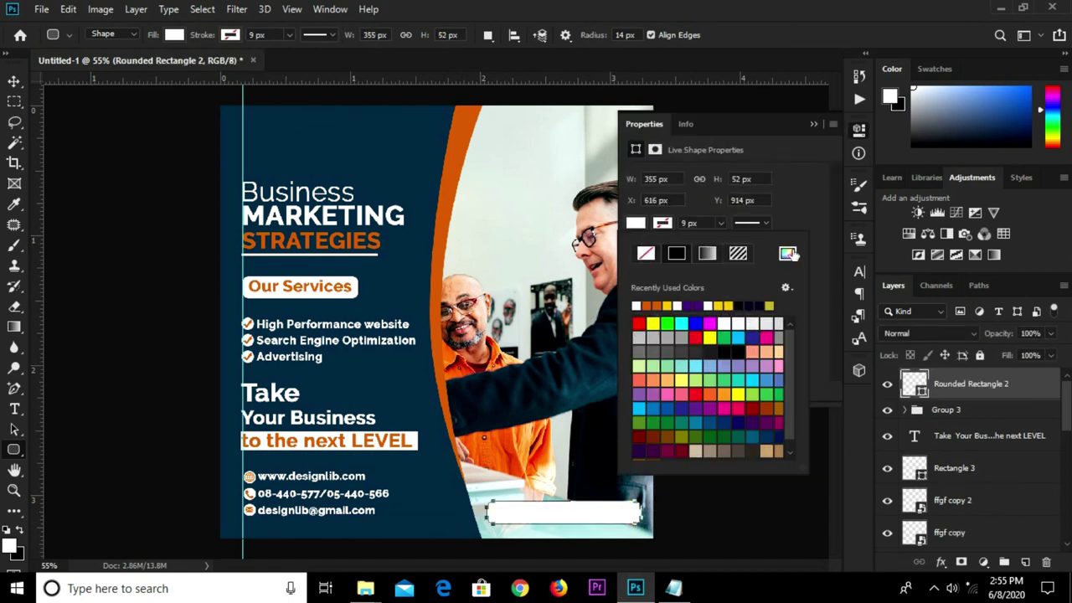
pyautogui.click(788, 253)
pyautogui.click(457, 167)
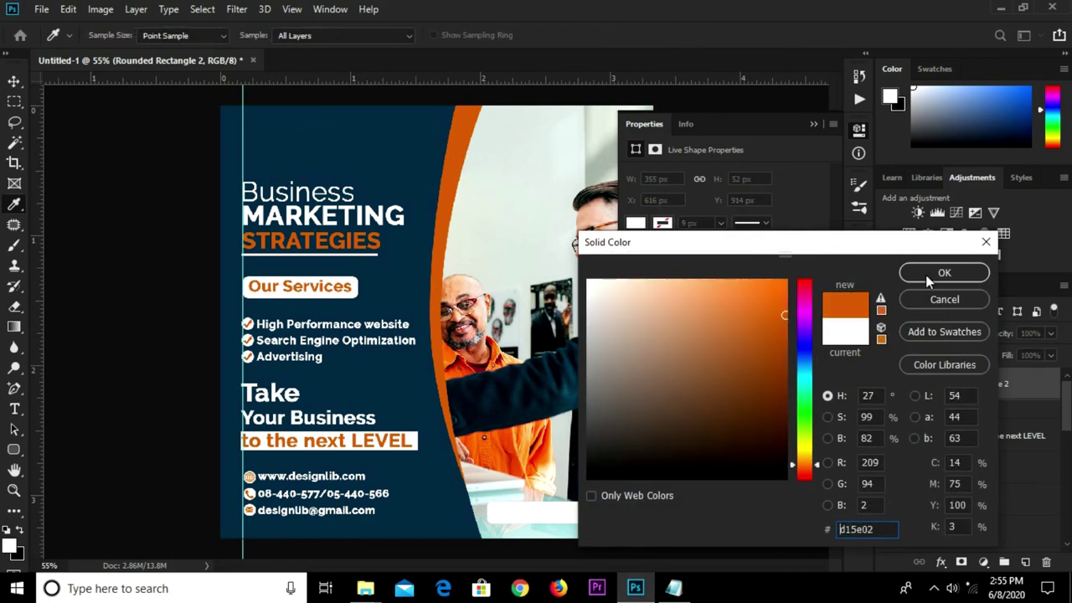
pyautogui.click(928, 281)
pyautogui.click(831, 115)
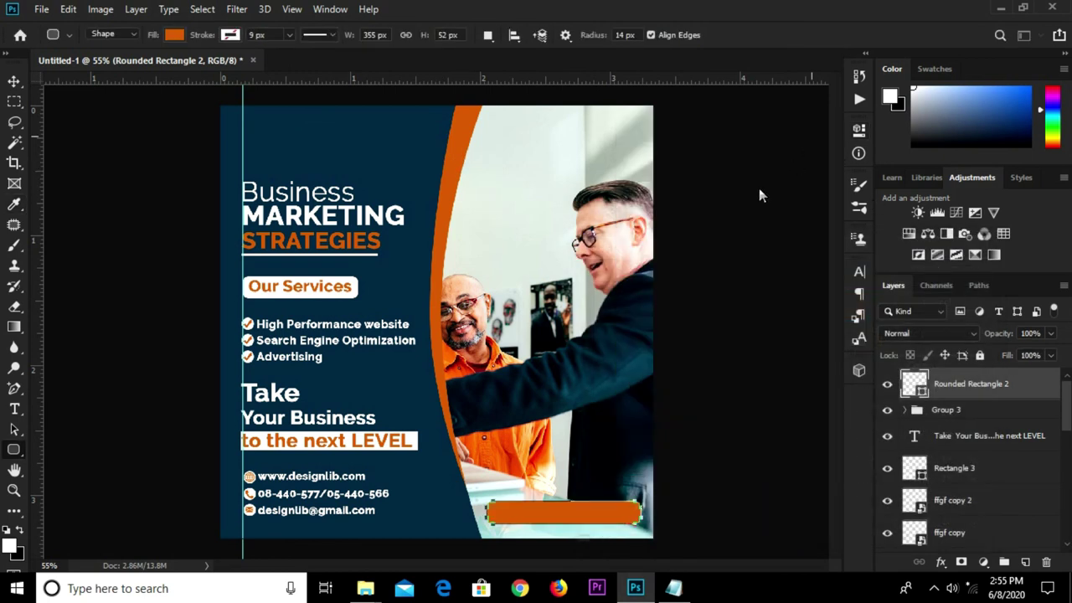
pyautogui.press('v')
pyautogui.click(674, 588)
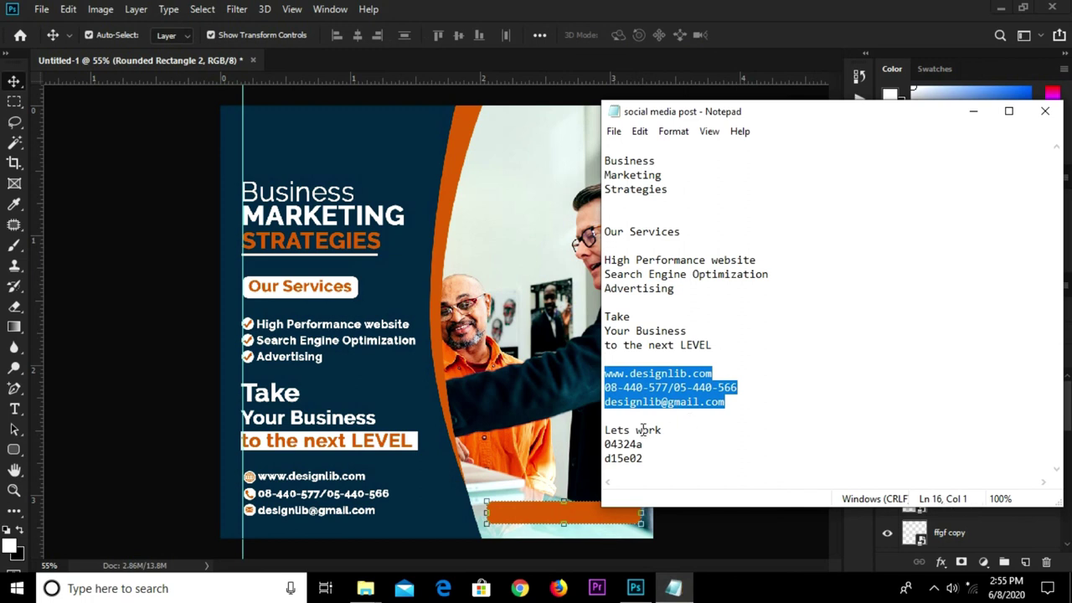
# Select and copy the 'Lets work' line in Notepad, then return to Photoshop
pyautogui.moveTo(664, 430); pyautogui.dragTo(599, 430)
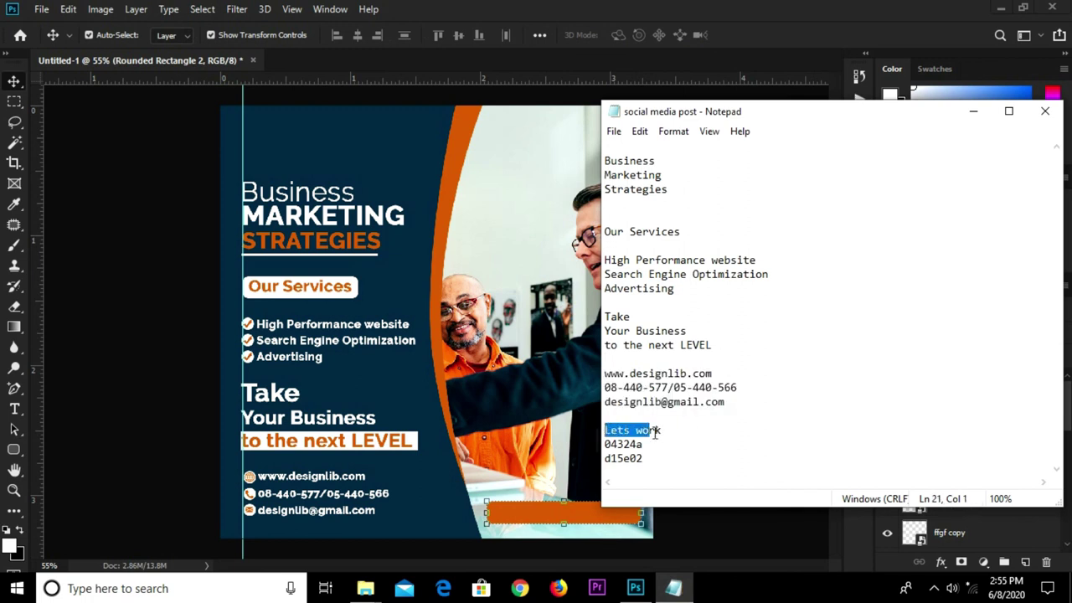
pyautogui.moveTo(671, 430); pyautogui.dragTo(601, 430)
pyautogui.rightClick(627, 429)
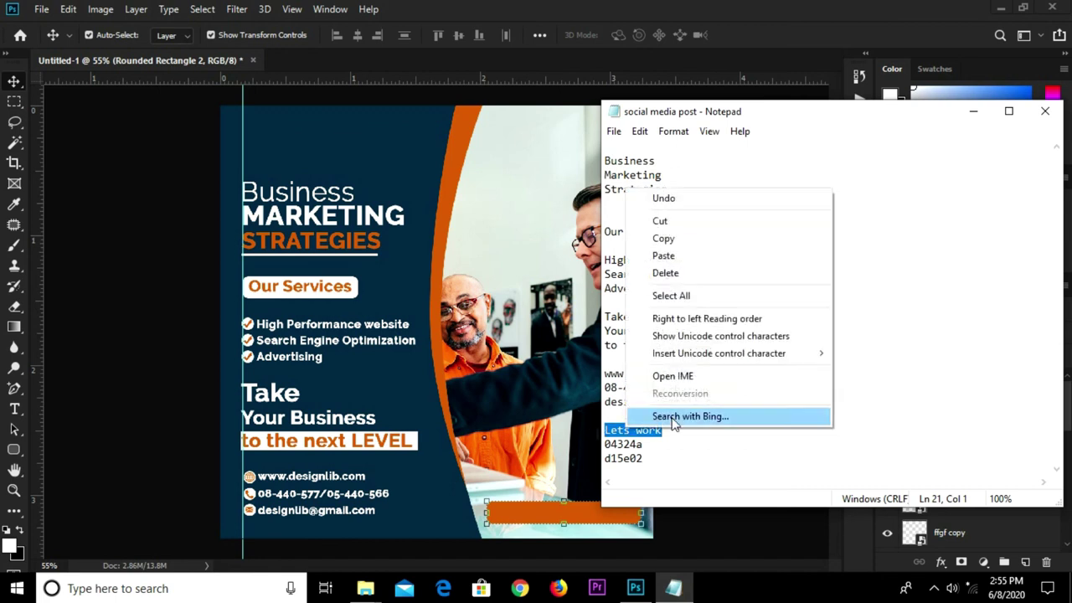
pyautogui.click(683, 238)
pyautogui.click(504, 337)
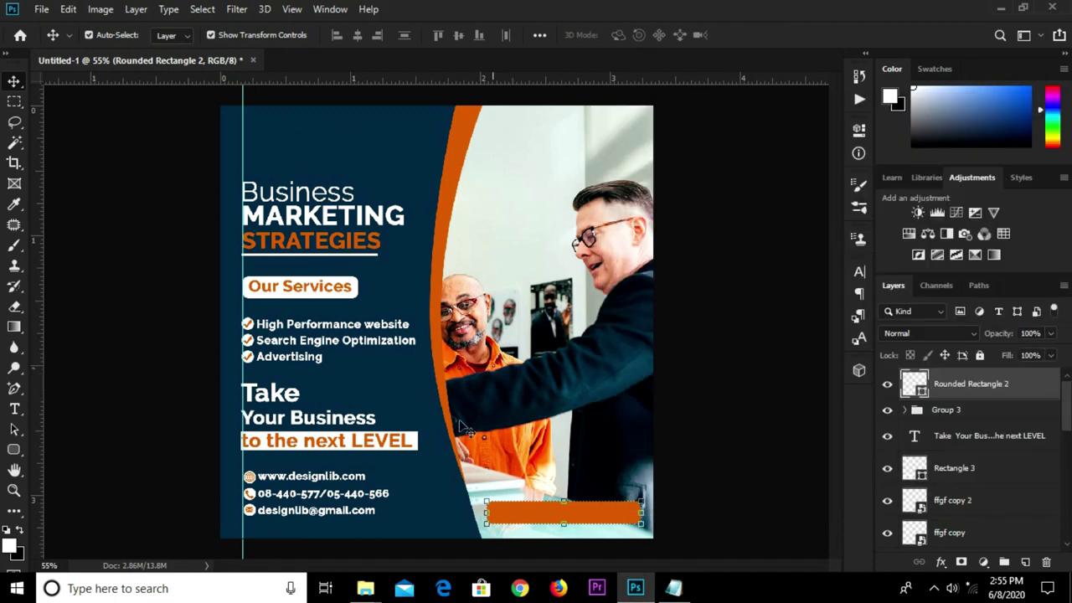
# Paste 'Lets work' as a new text layer beside the contact details
pyautogui.press('t')
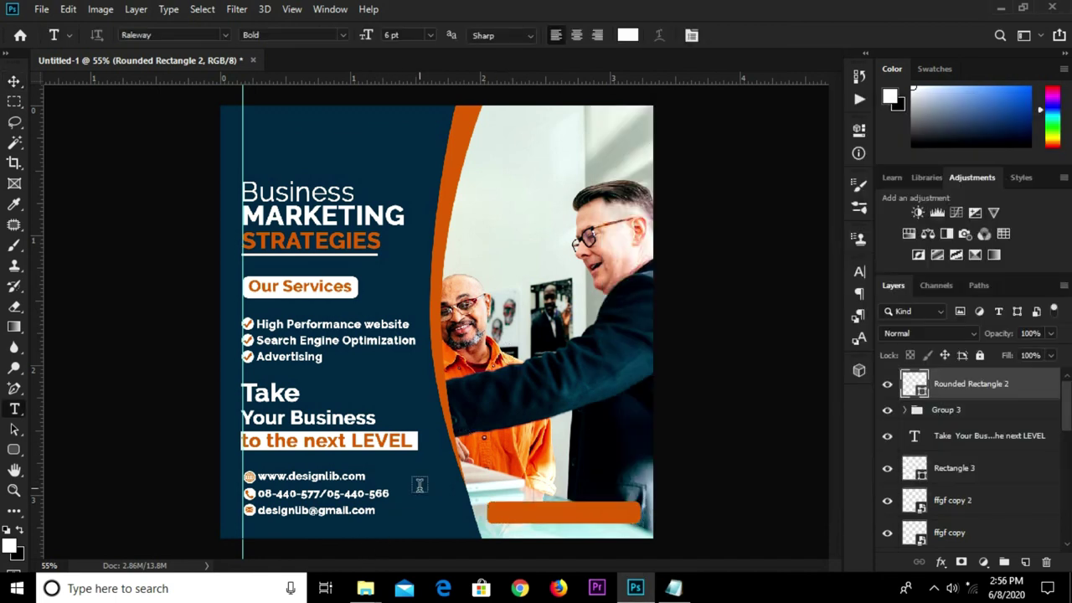
pyautogui.click(420, 484)
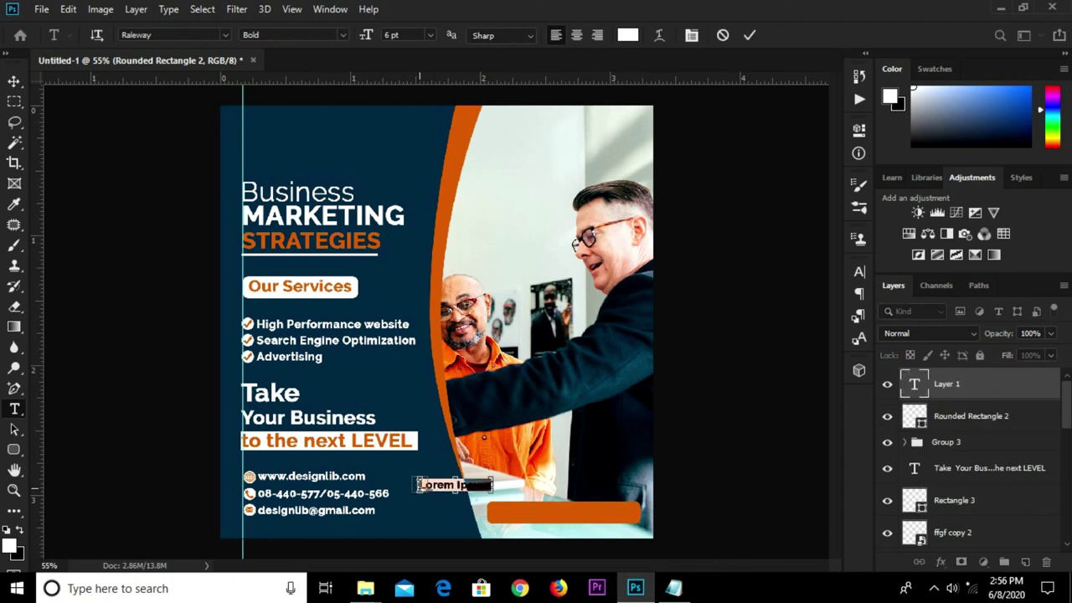
pyautogui.hotkey('ctrl', 'v')
pyautogui.click(748, 36)
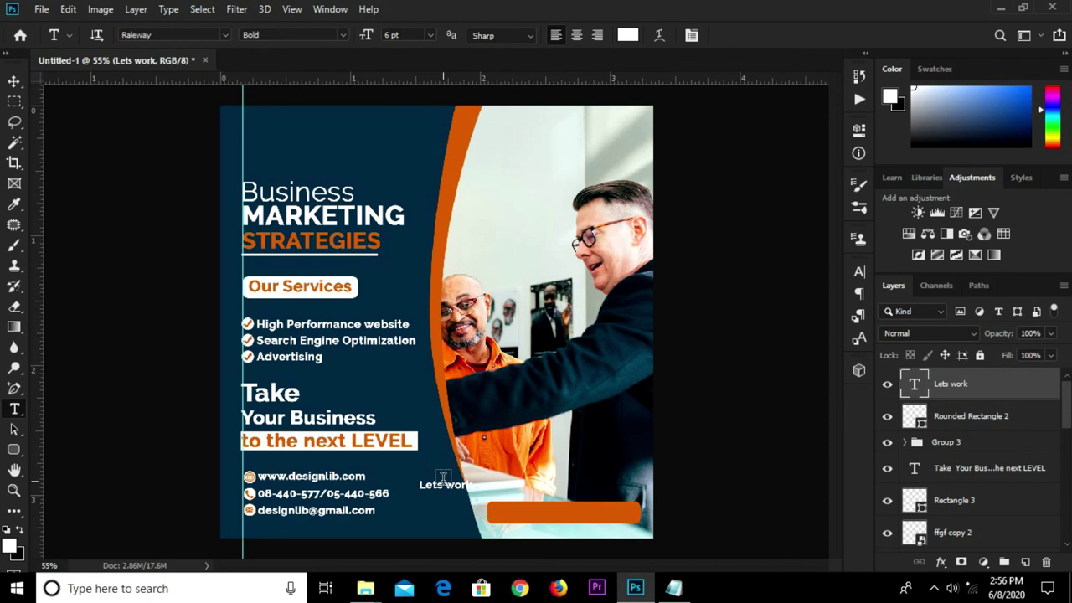
pyautogui.press('v')
# Enlarge the 'Lets work' text to about 208% and place it on the orange bar
pyautogui.hotkey('ctrl', 't')
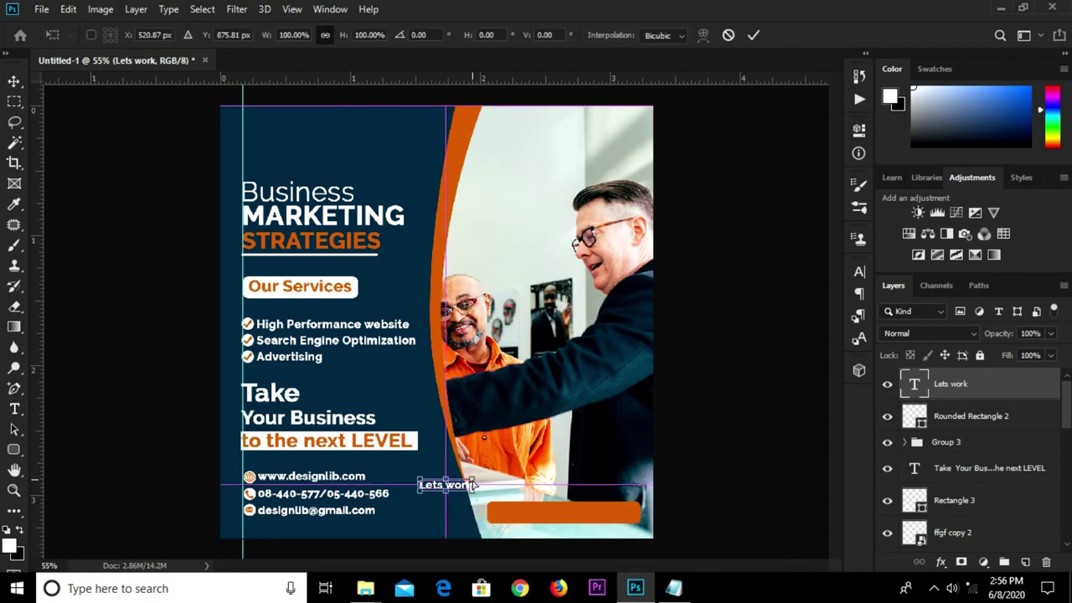
pyautogui.moveTo(474, 478)
pyautogui.mouseDown()
pyautogui.moveTo(526, 458)
pyautogui.moveTo(576, 516)
pyautogui.mouseUp()
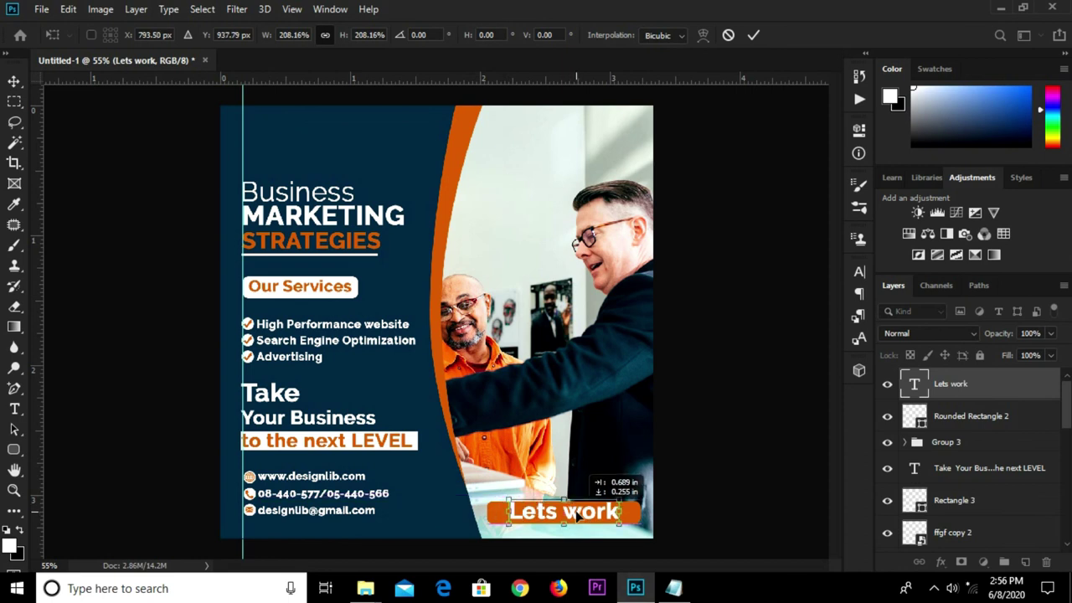
pyautogui.press('Return')
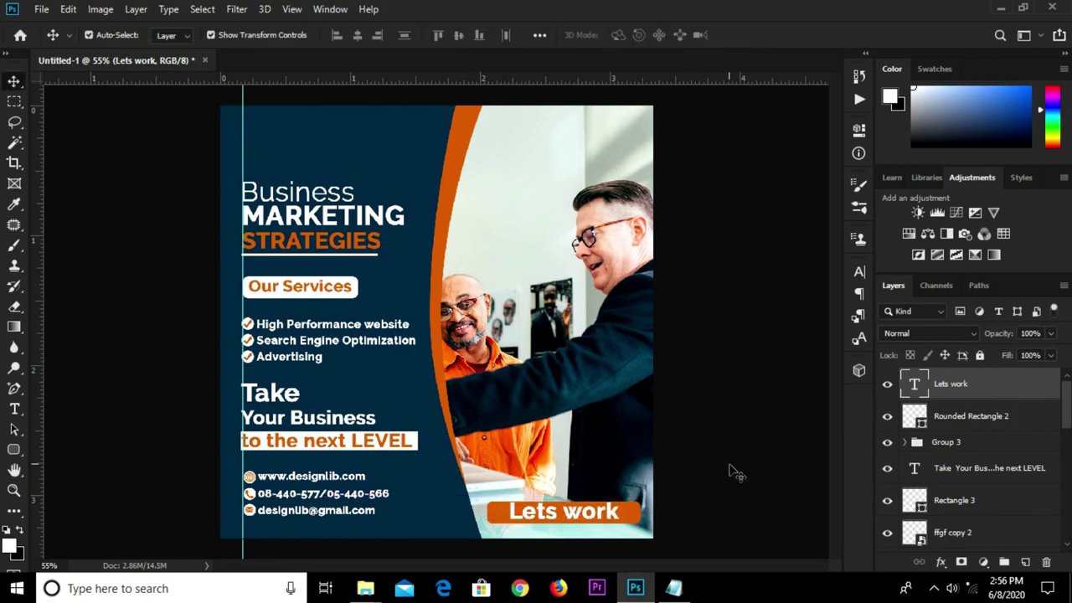
pyautogui.click(729, 474)
# Deselect the Lets work layer and clear all guides via the View menu
pyautogui.click(592, 516)
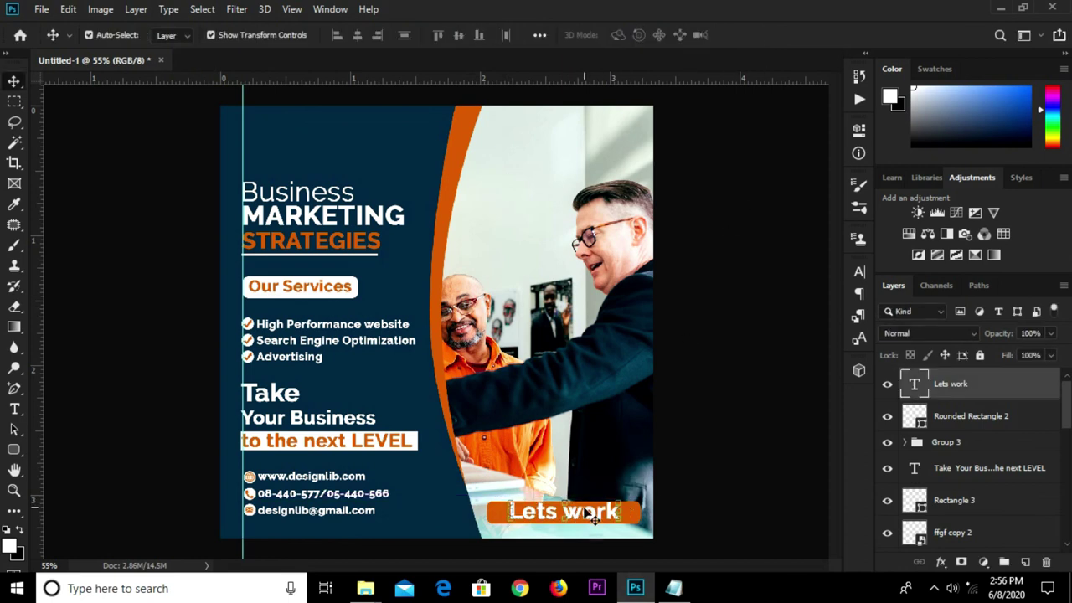
pyautogui.click(678, 473)
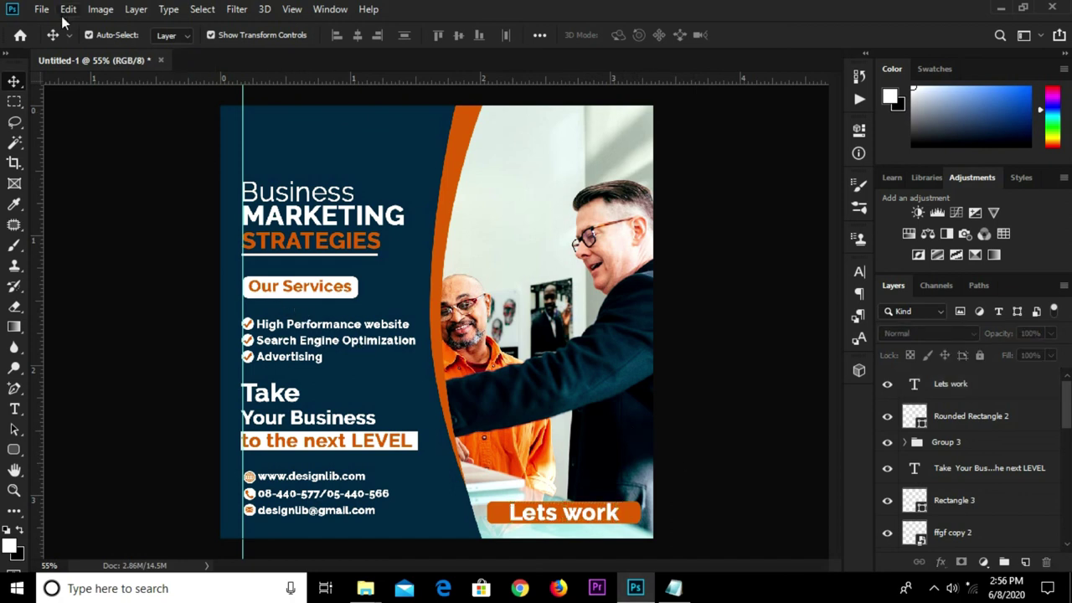
pyautogui.click(291, 9)
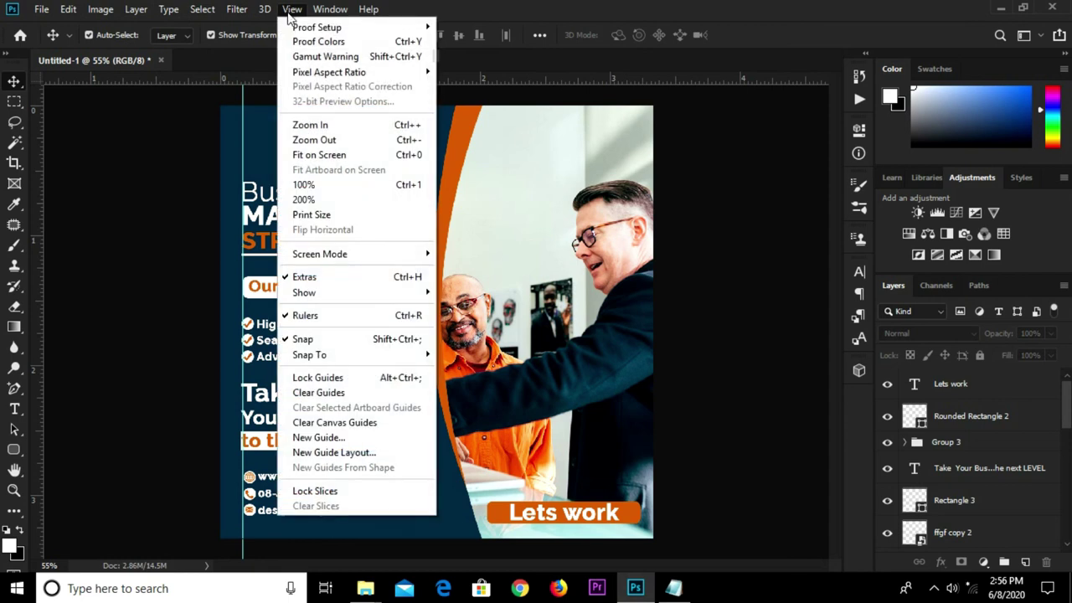
pyautogui.click(351, 389)
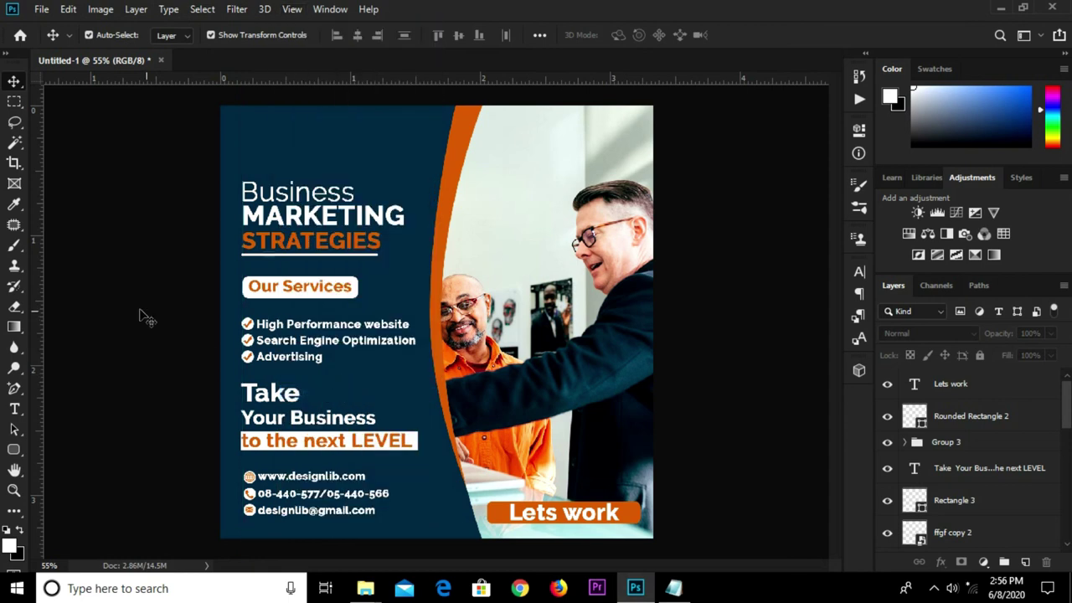
# Zoom out to review the whole finished post
pyautogui.hotkey('ctrl', '-')
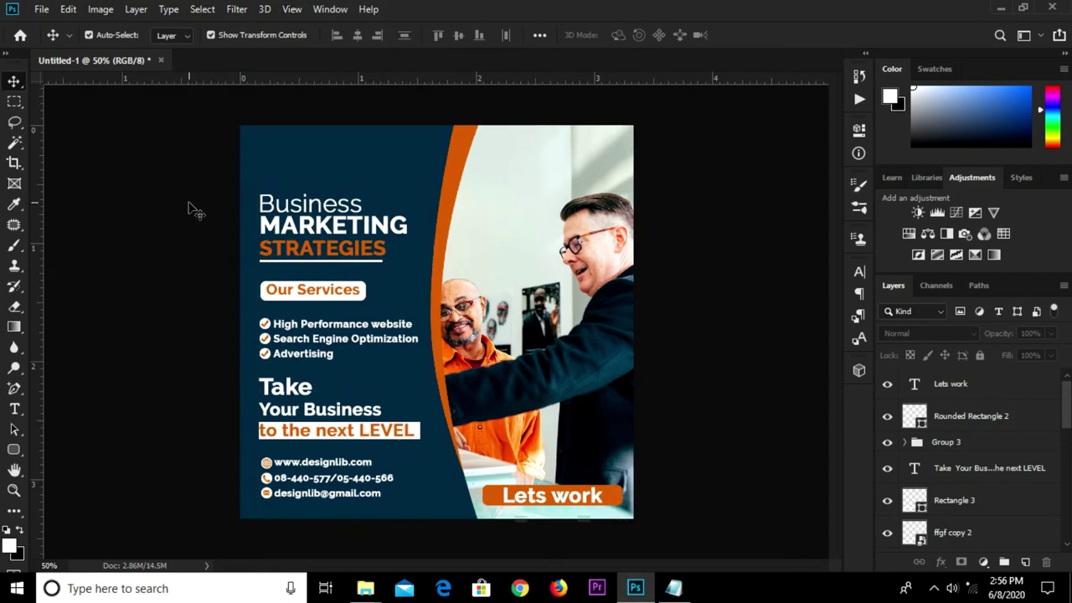
pyautogui.hotkey('ctrl', '+')
pyautogui.hotkey('ctrl', '-')
pyautogui.scroll(2, 483, 394)
pyautogui.scroll(-2, 483, 391)
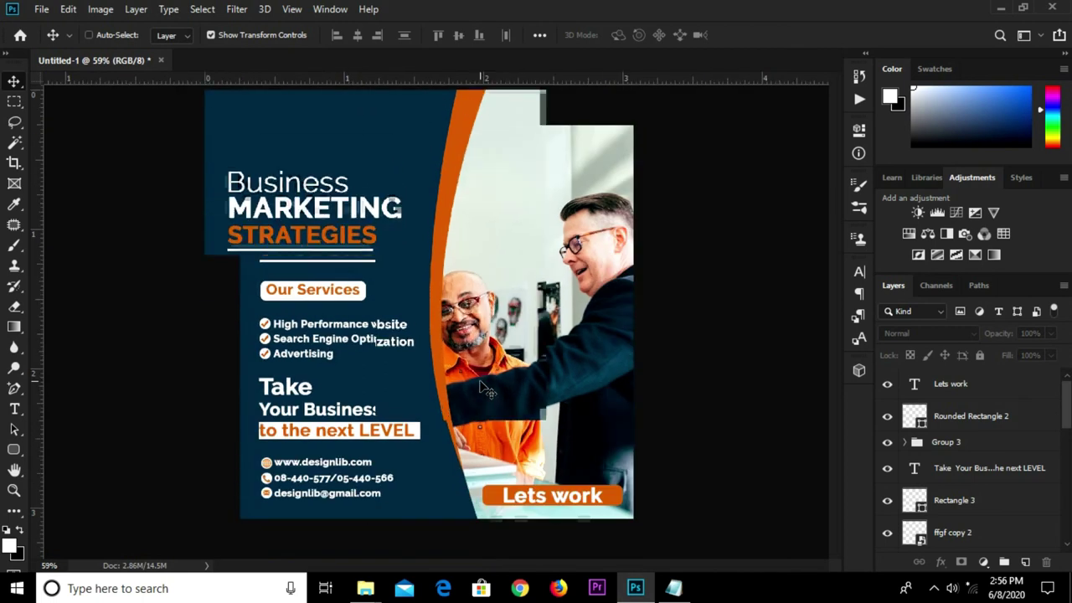